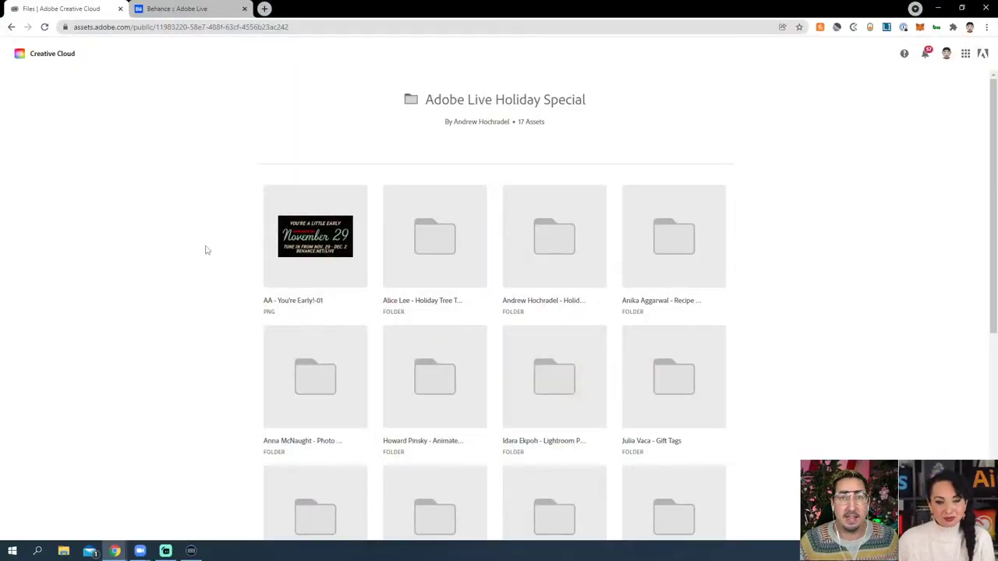
Step: Scroll down and open the 'Kladi - Holiday Card Illustrations' shared folder
{"action": "scroll", "coordinate": [196, 255], "scroll_direction": "down", "scroll_amount": 3}
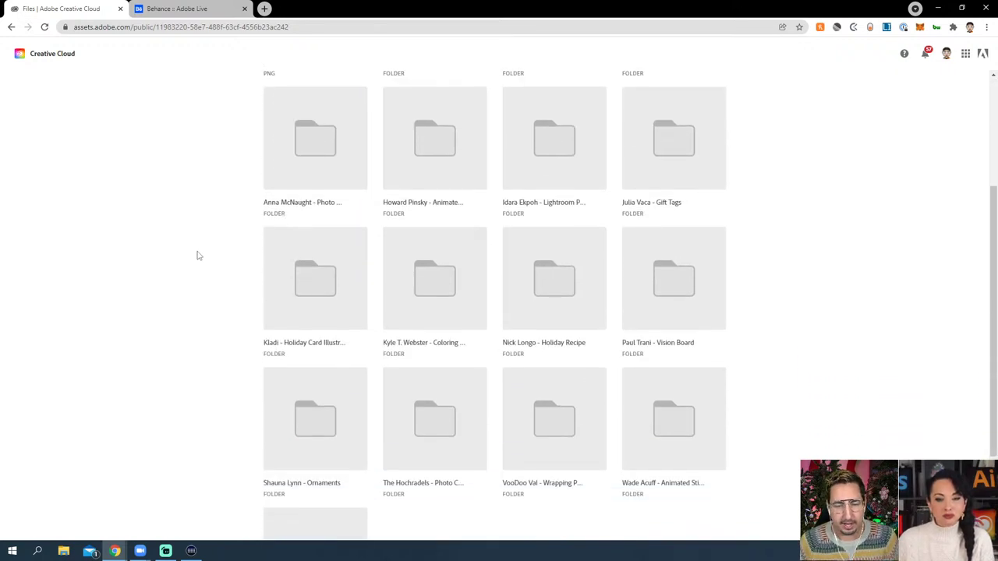
{"action": "left_click", "coordinate": [313, 289]}
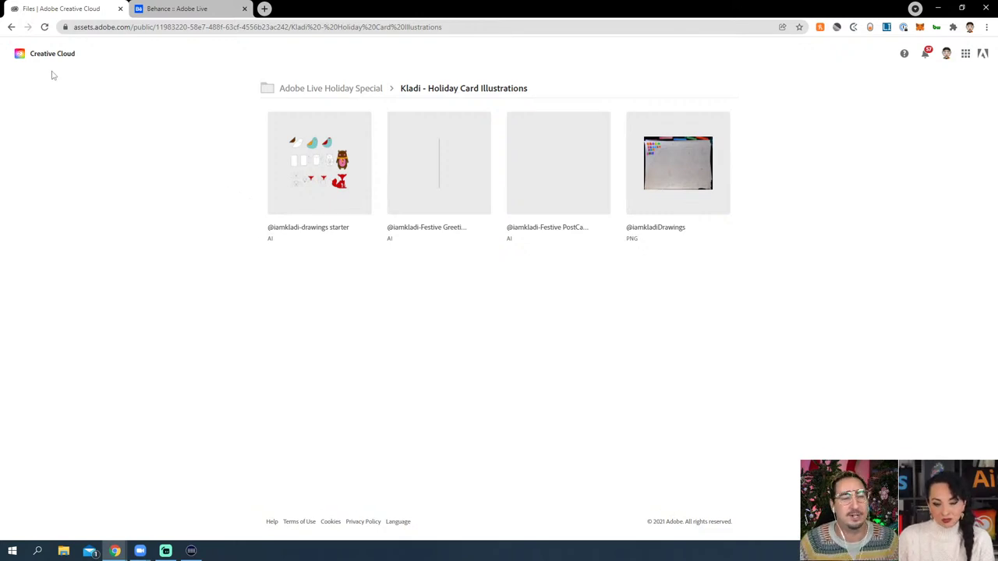
Step: Go back to the parent Adobe Live Holiday Special folder
{"action": "left_click", "coordinate": [10, 26]}
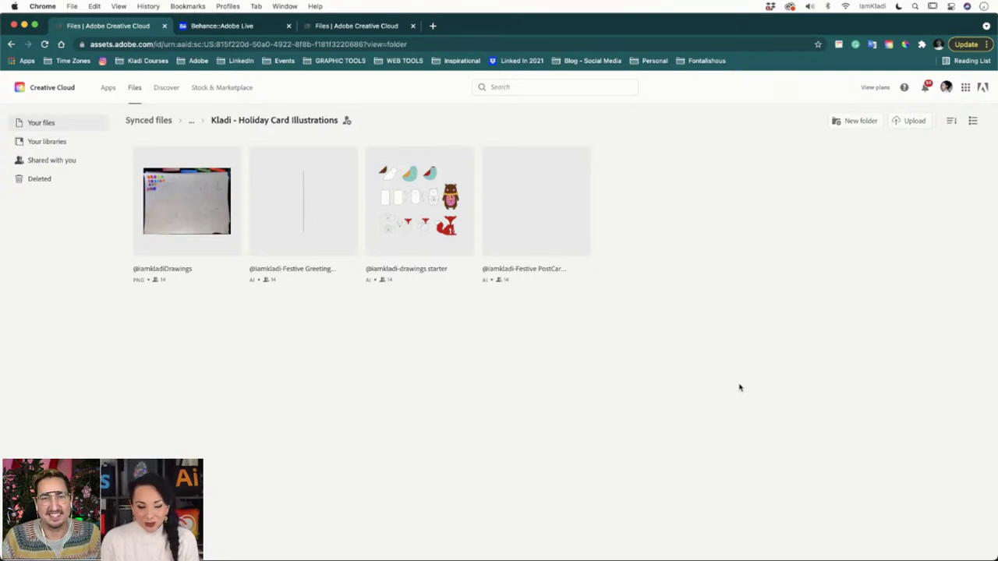
{"action": "left_click", "coordinate": [230, 215]}
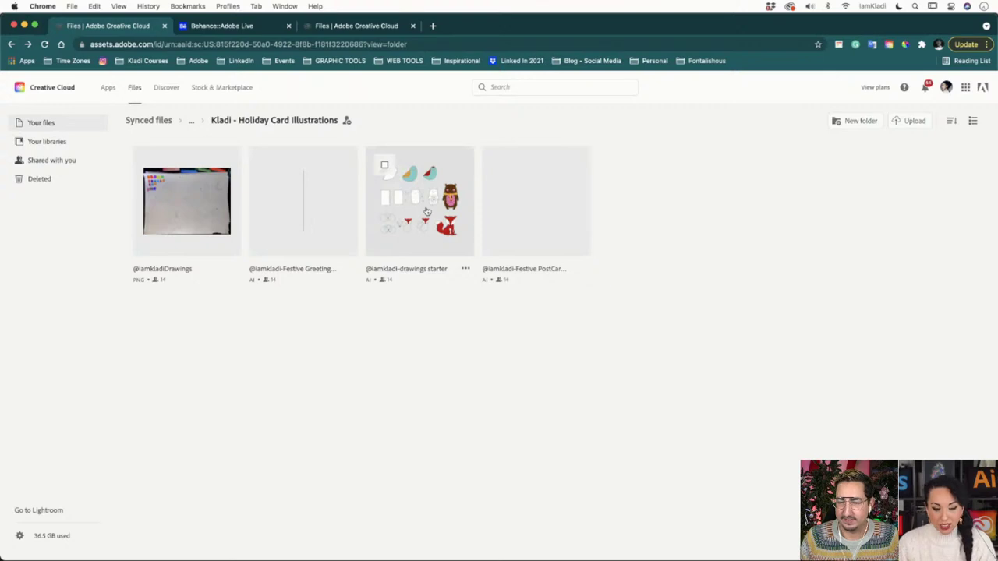
{"action": "mouse_move", "coordinate": [402, 557]}
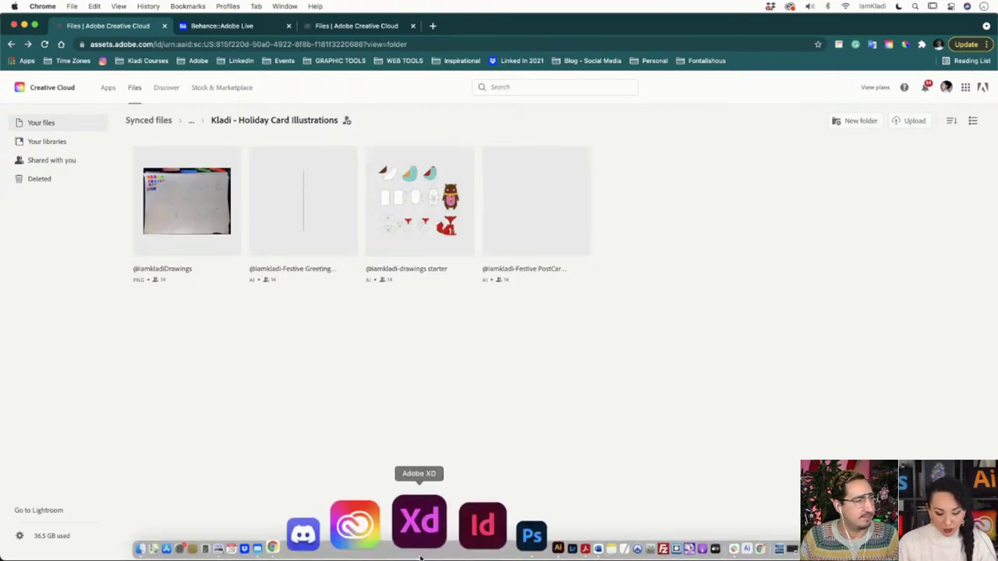
Step: Bring Illustrator forward on the drawings starter document and zoom into its artwork
{"action": "left_click", "coordinate": [456, 538]}
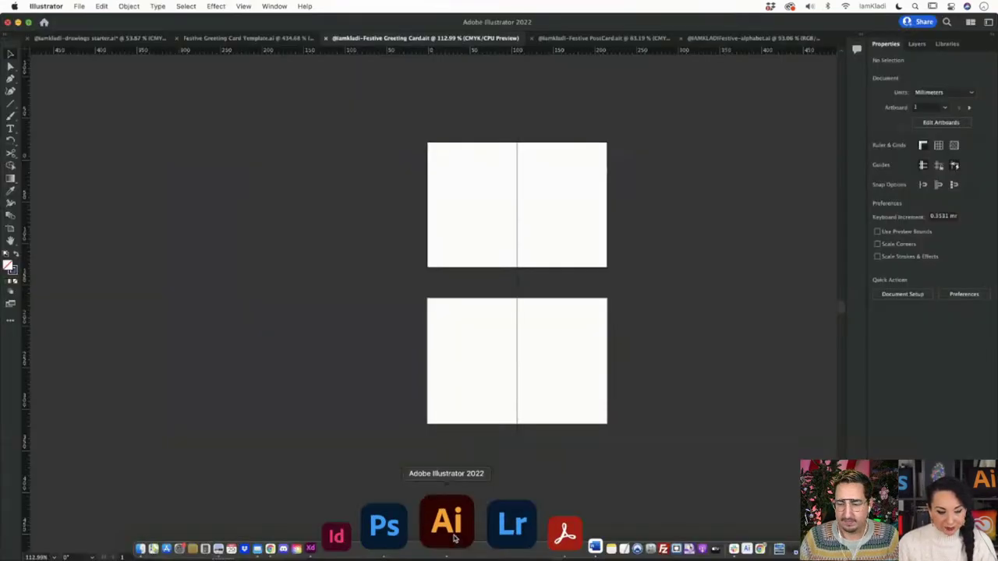
{"action": "left_click", "coordinate": [72, 39]}
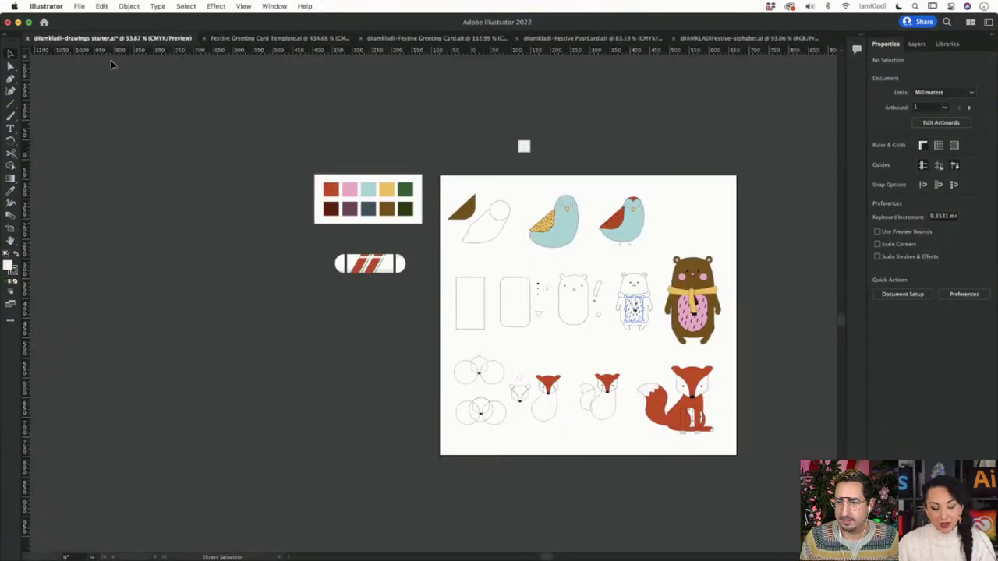
{"action": "left_click", "coordinate": [515, 296]}
{"action": "scroll", "coordinate": [572, 265], "scroll_direction": "up", "scroll_amount": 1}
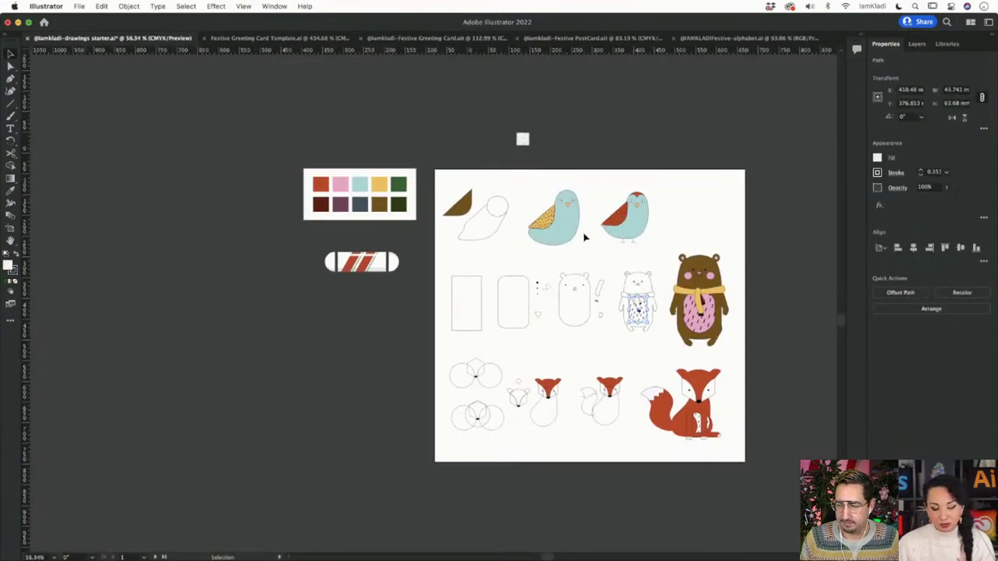
{"action": "scroll", "coordinate": [584, 238], "scroll_direction": "up", "scroll_amount": 5}
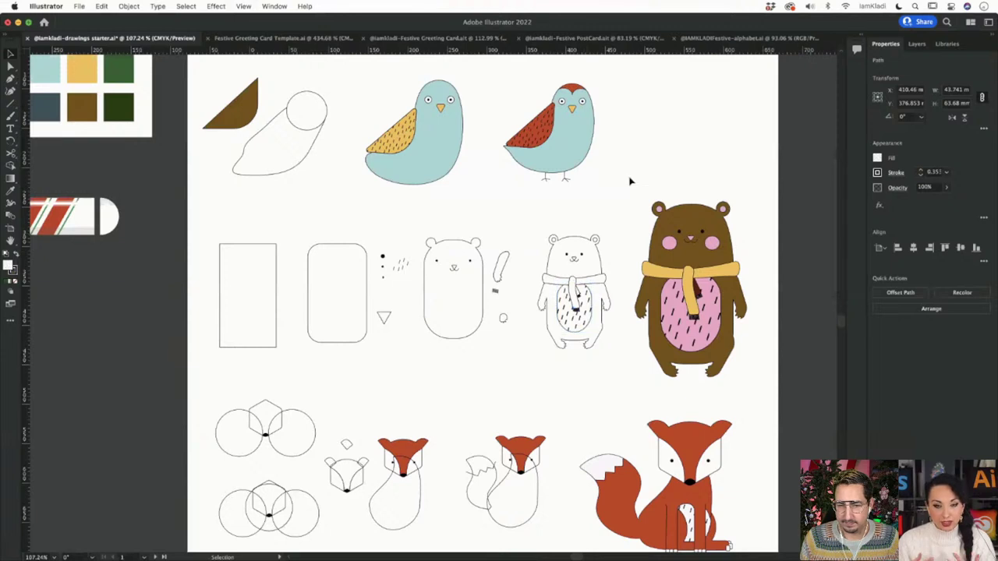
Step: Deselect the artwork and list Chrome's open windows from its Dock icon
{"action": "left_click", "coordinate": [631, 181]}
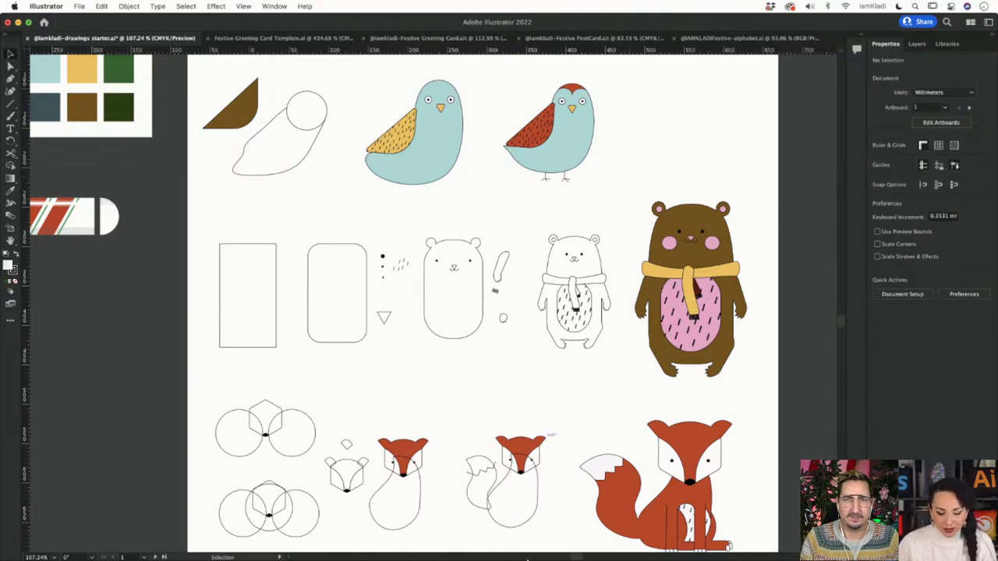
{"action": "mouse_move", "coordinate": [460, 555]}
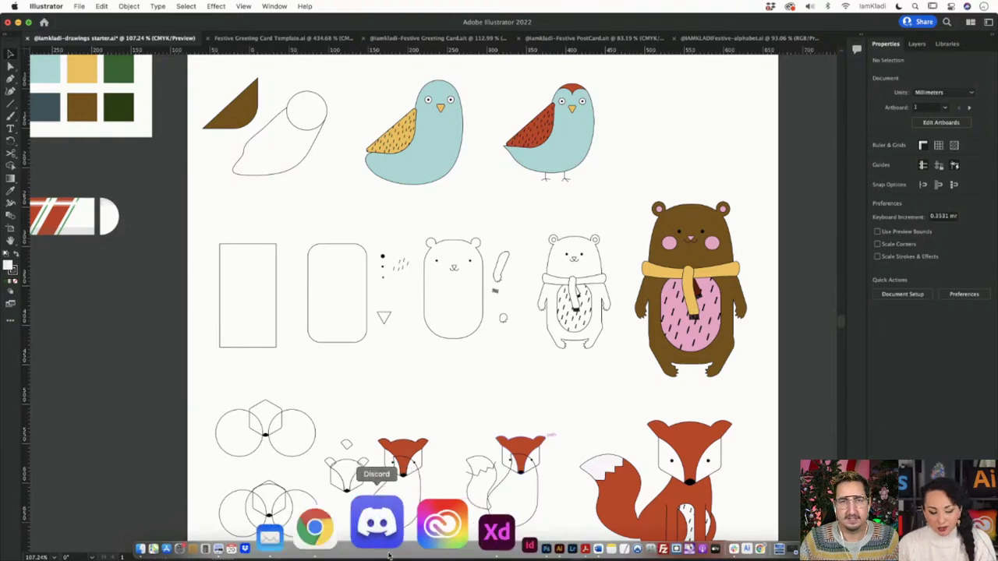
{"action": "right_click", "coordinate": [378, 553]}
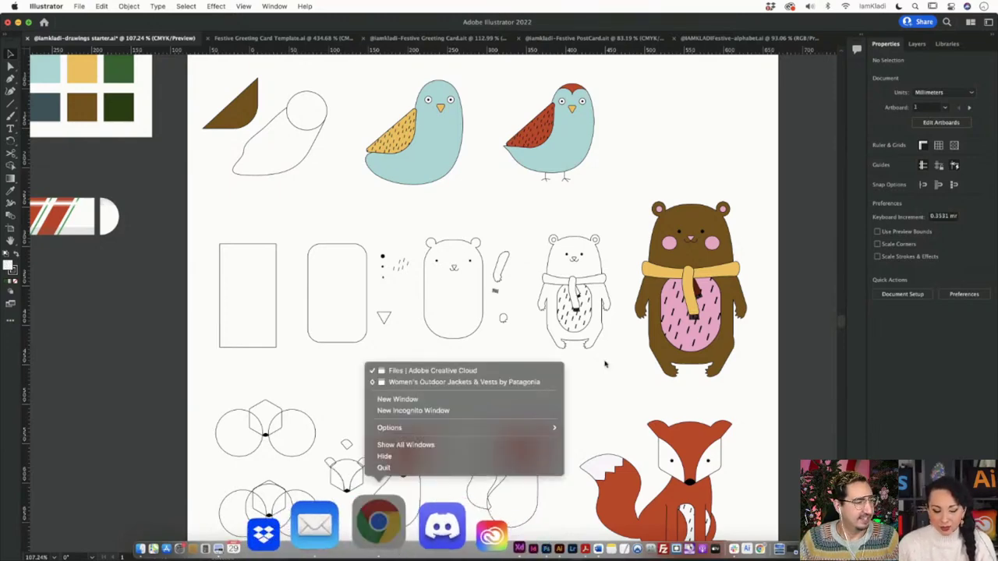
Step: Switch to the Creative Cloud files window, preview the drawings PNG, then return to the folder
{"action": "left_click", "coordinate": [522, 372]}
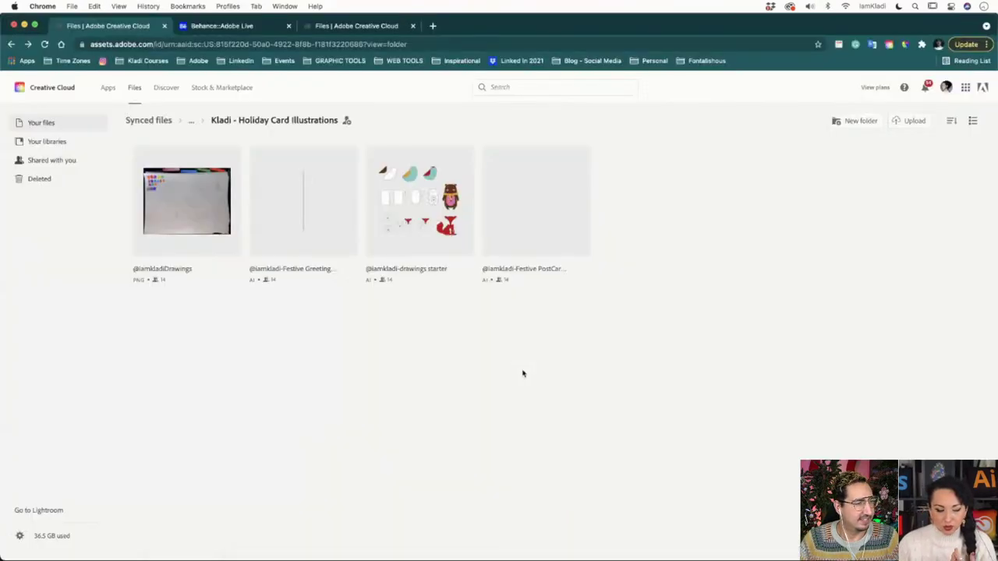
{"action": "left_click", "coordinate": [217, 190]}
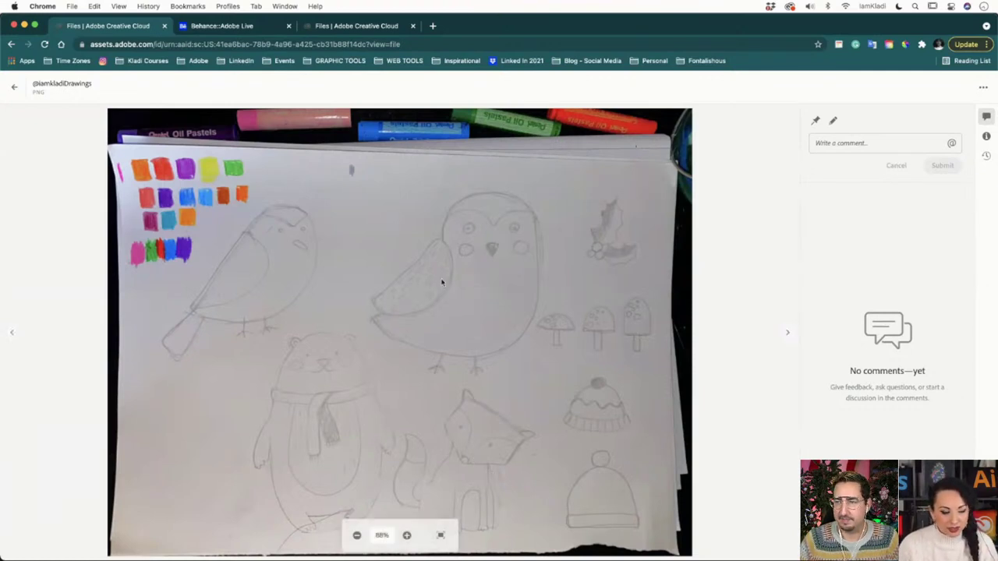
{"action": "left_click", "coordinate": [13, 88]}
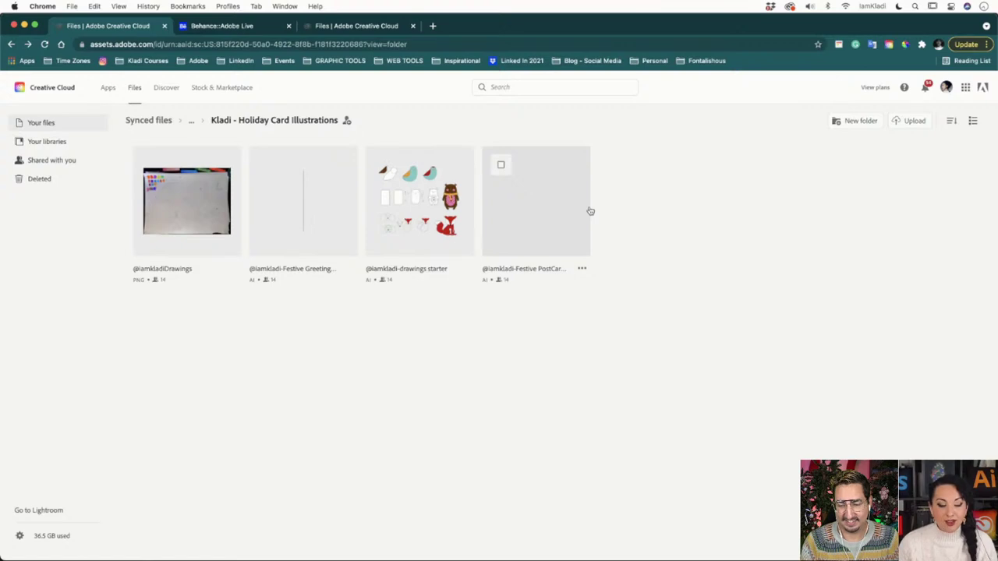
Step: Minimise Chrome and open the Festive Greeting Card .ait template from the desktop
{"action": "key", "text": "super+m"}
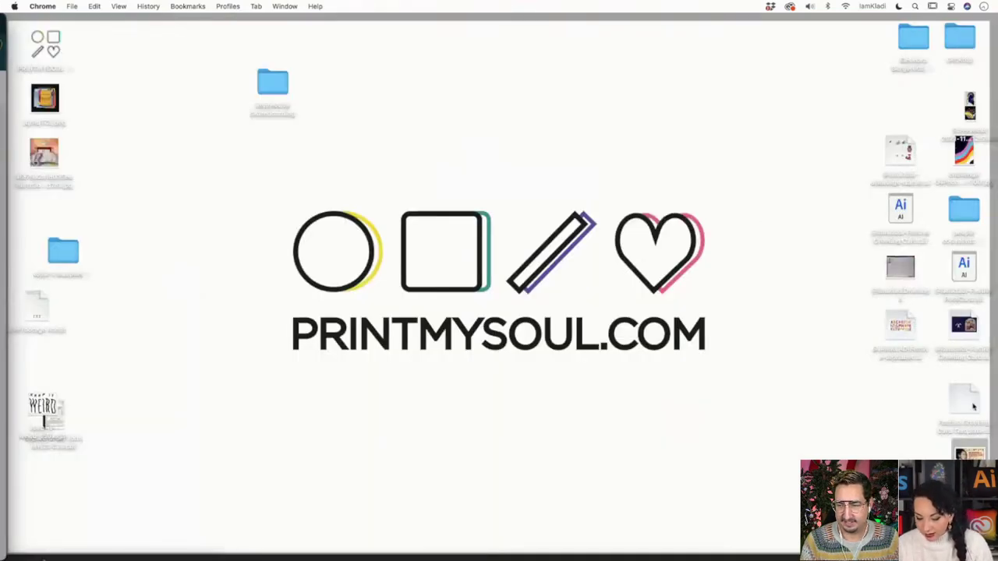
{"action": "left_click_drag", "start_coordinate": [972, 407], "coordinate": [903, 398]}
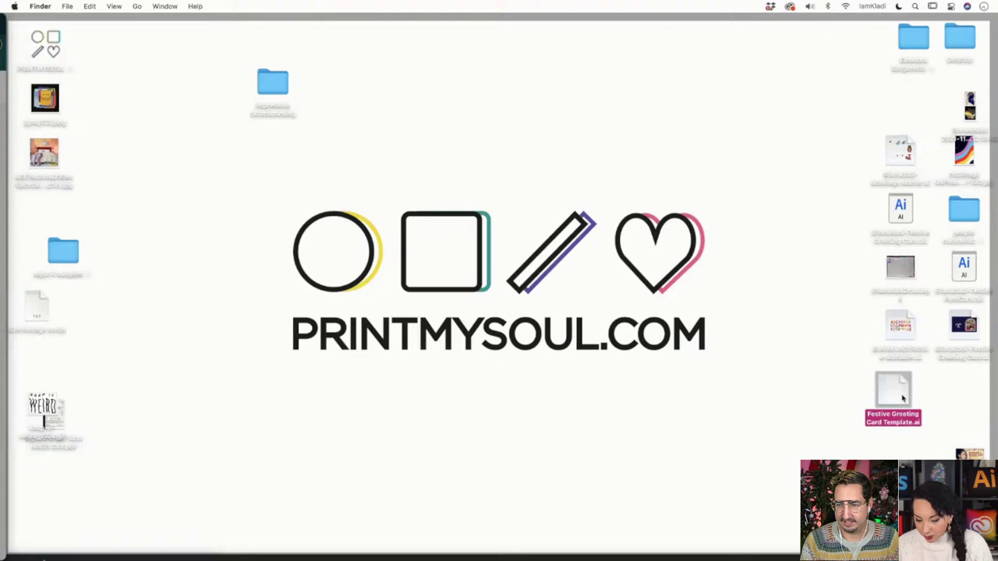
{"action": "double_click", "coordinate": [901, 209]}
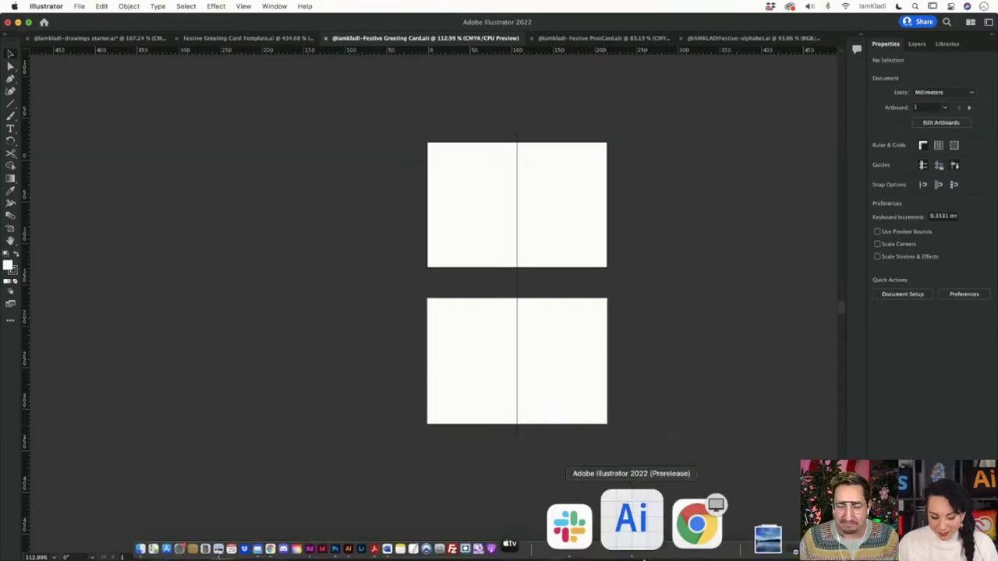
{"action": "right_click", "coordinate": [643, 558]}
{"action": "left_click", "coordinate": [651, 473]}
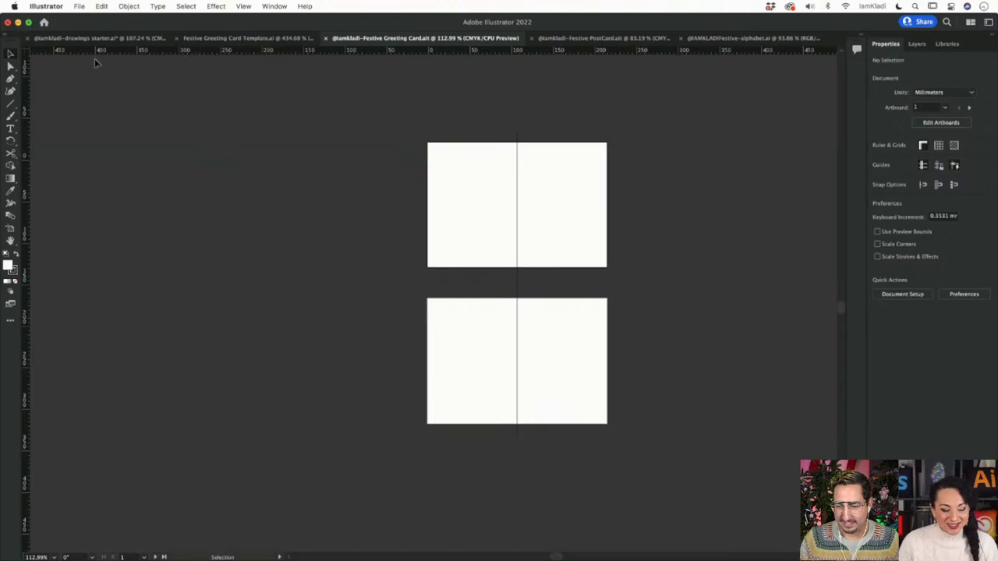
{"action": "mouse_move", "coordinate": [2, 3]}
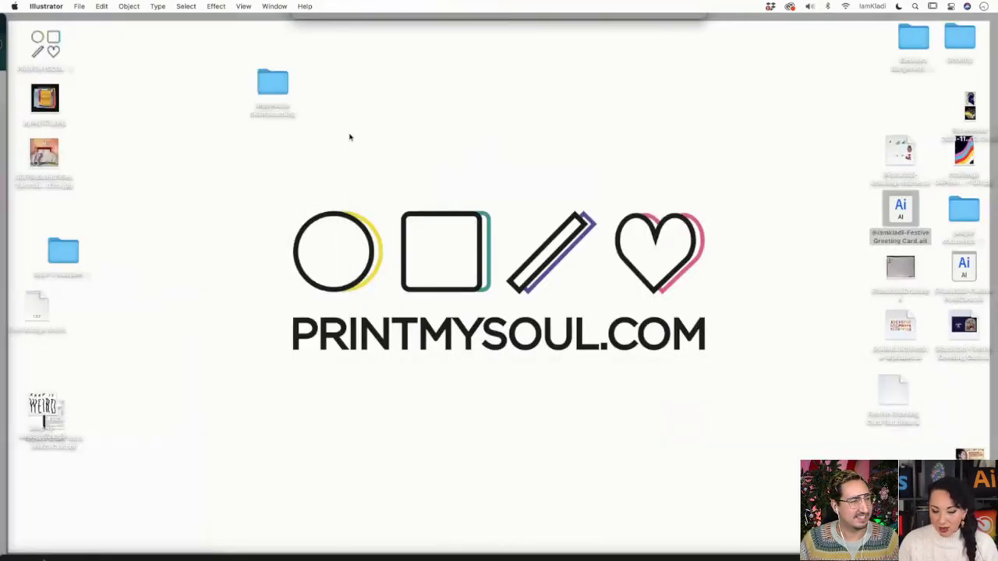
{"action": "left_click_drag", "start_coordinate": [890, 223], "coordinate": [453, 554]}
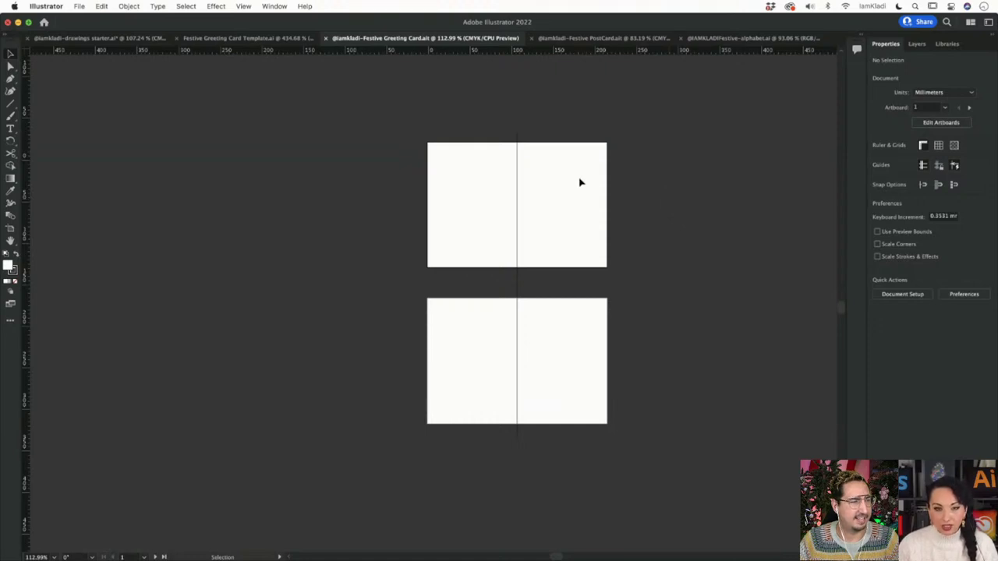
{"action": "scroll", "coordinate": [579, 183], "scroll_direction": "right", "scroll_amount": 5}
{"action": "scroll", "coordinate": [579, 182], "scroll_direction": "up", "scroll_amount": 3}
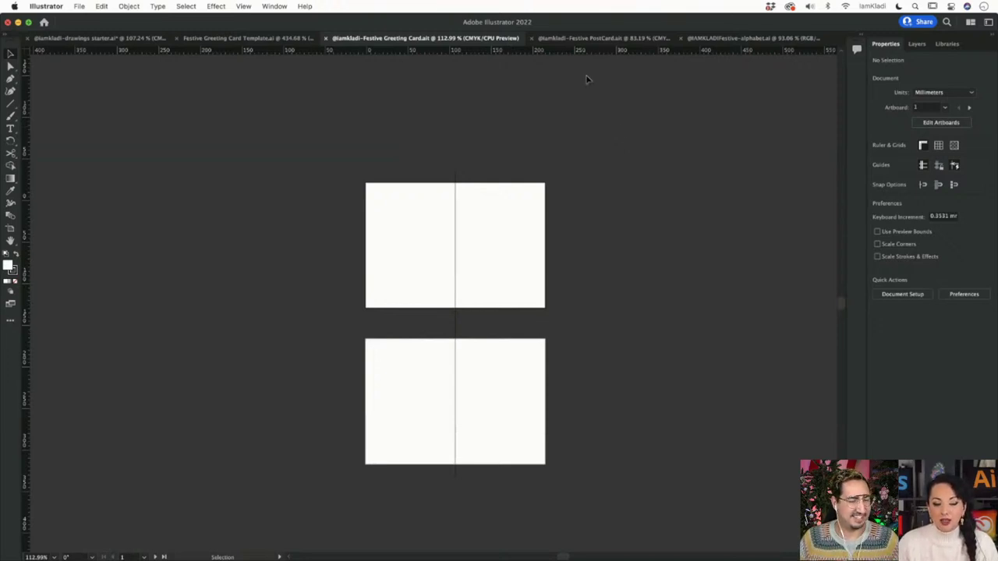
{"action": "left_click", "coordinate": [575, 39]}
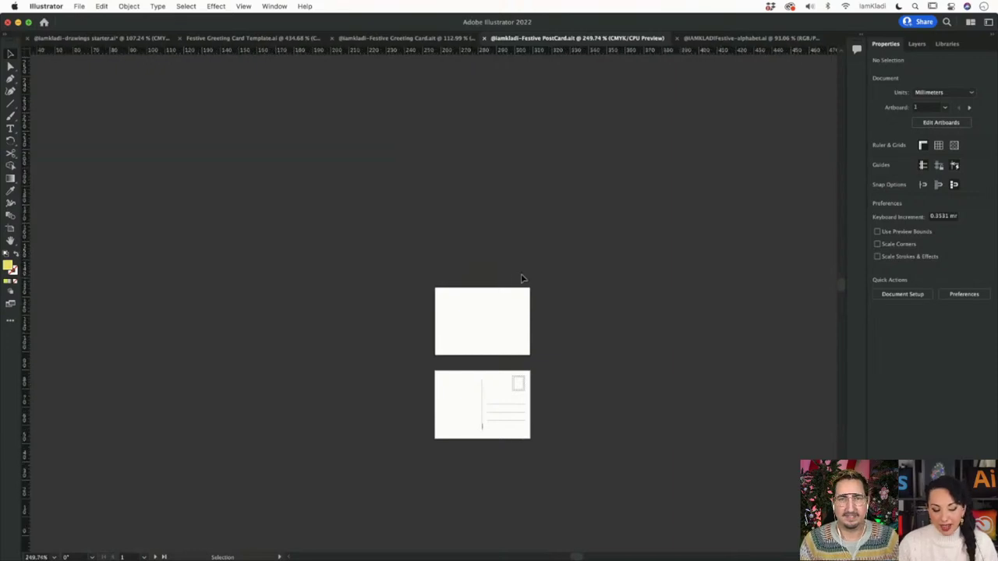
{"action": "scroll", "coordinate": [516, 277], "scroll_direction": "up", "scroll_amount": 3}
{"action": "scroll", "coordinate": [589, 375], "scroll_direction": "down", "scroll_amount": 5}
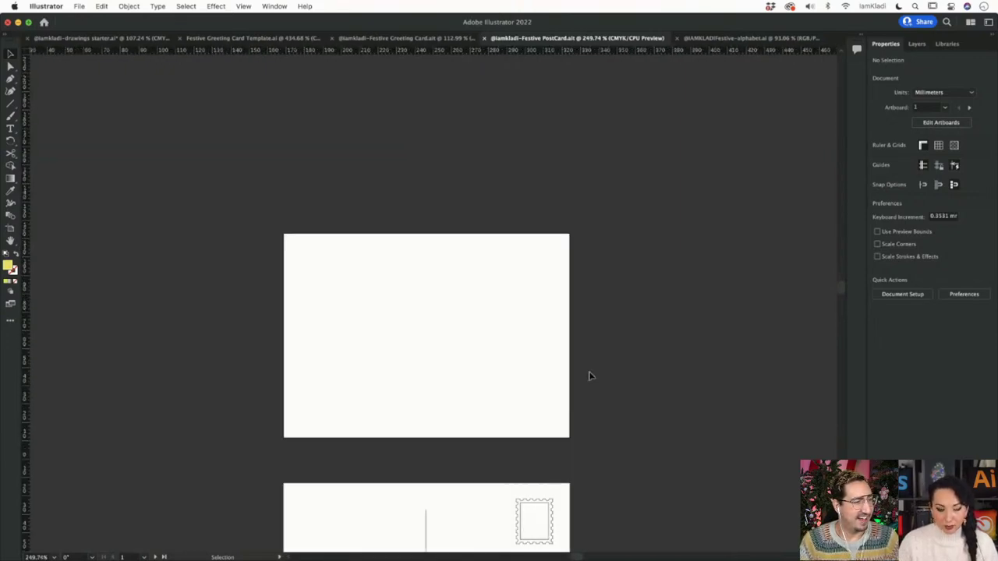
{"action": "scroll", "coordinate": [589, 376], "scroll_direction": "down", "scroll_amount": 3}
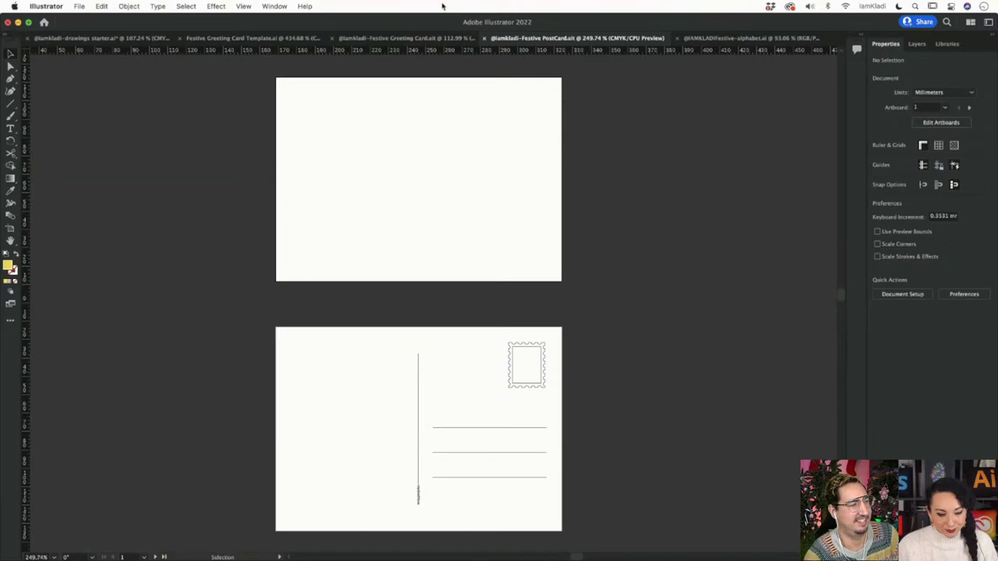
{"action": "left_click", "coordinate": [396, 38]}
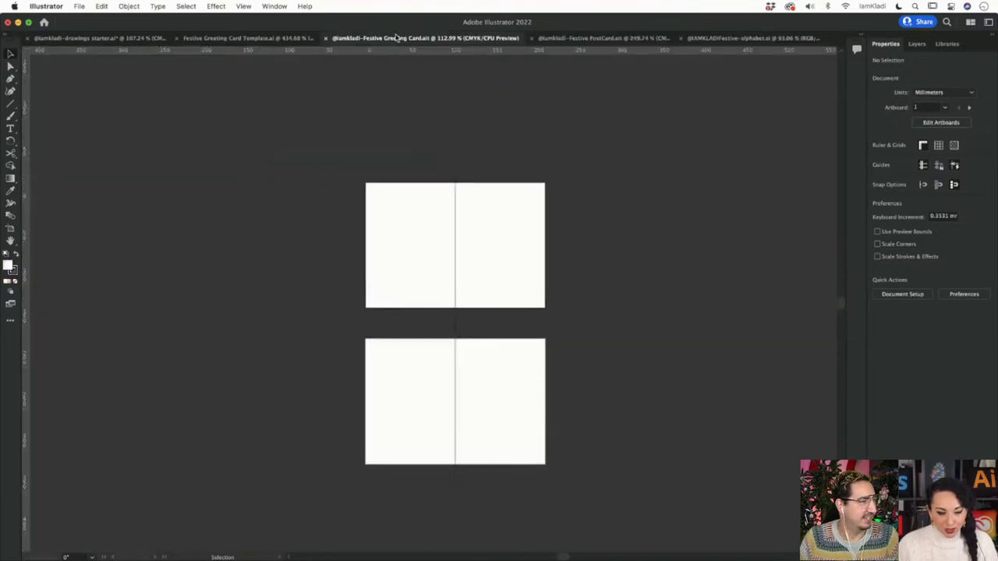
{"action": "left_click", "coordinate": [277, 38]}
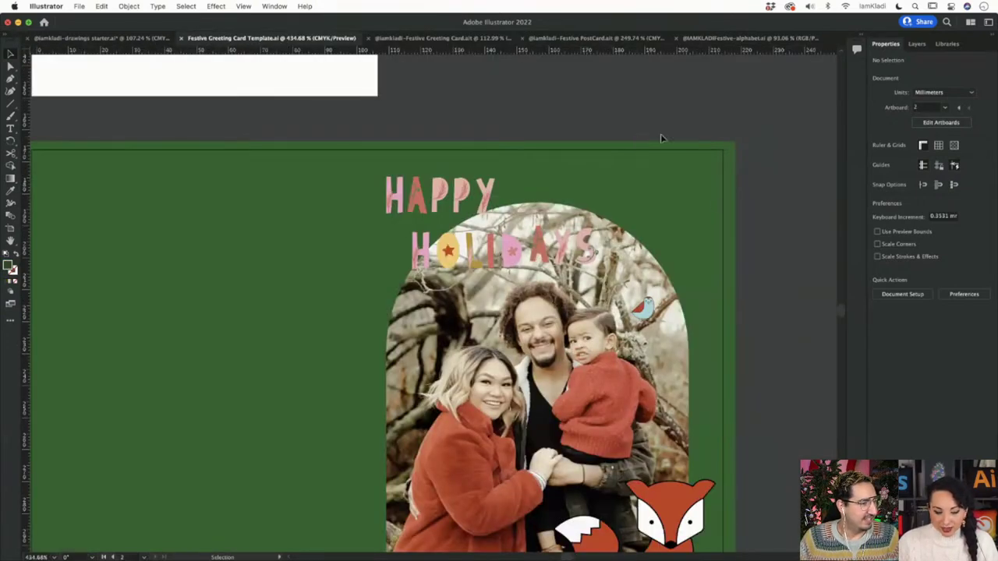
{"action": "scroll", "coordinate": [754, 247], "scroll_direction": "down", "scroll_amount": 5}
{"action": "scroll", "coordinate": [754, 248], "scroll_direction": "right", "scroll_amount": 3}
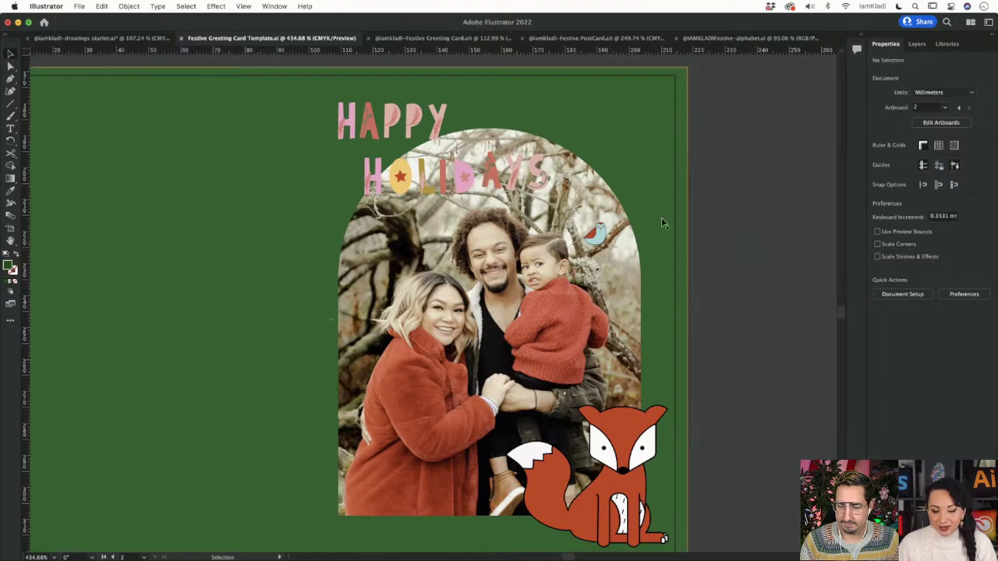
{"action": "scroll", "coordinate": [607, 248], "scroll_direction": "up", "scroll_amount": 5}
{"action": "scroll", "coordinate": [607, 248], "scroll_direction": "up", "scroll_amount": 2}
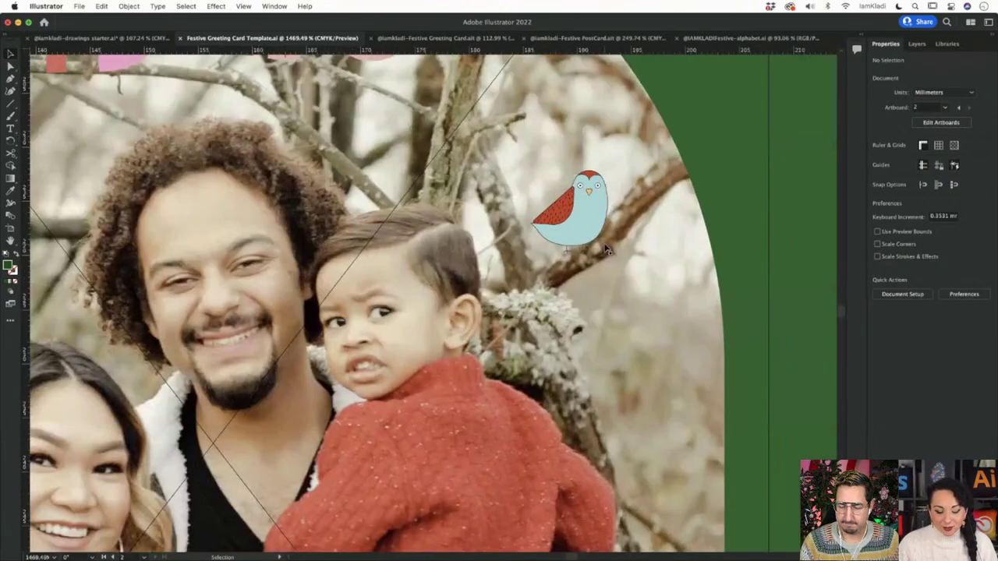
{"action": "scroll", "coordinate": [607, 248], "scroll_direction": "down", "scroll_amount": 3}
{"action": "scroll", "coordinate": [607, 248], "scroll_direction": "up", "scroll_amount": 4}
{"action": "scroll", "coordinate": [607, 248], "scroll_direction": "down", "scroll_amount": 6}
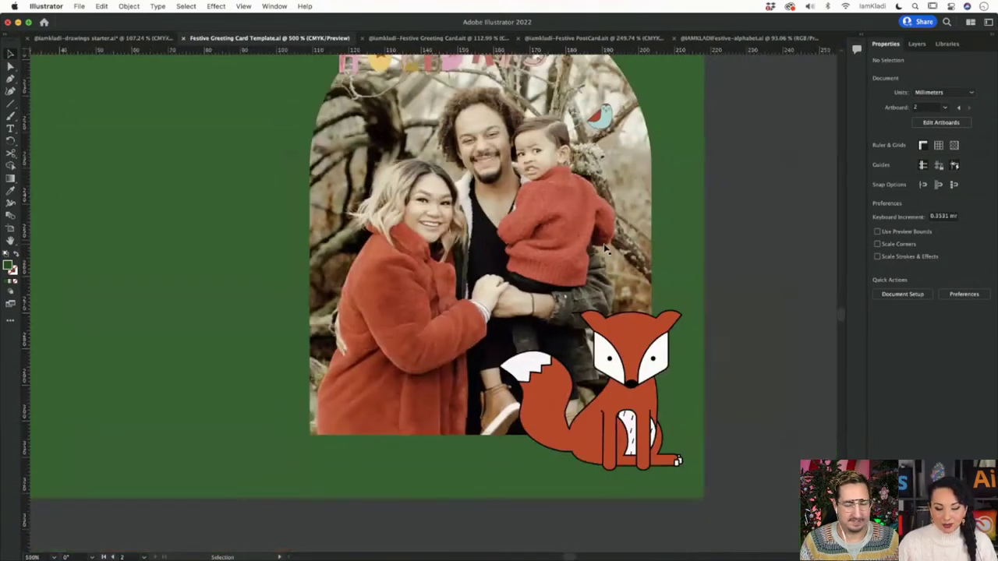
{"action": "scroll", "coordinate": [607, 248], "scroll_direction": "down", "scroll_amount": 3}
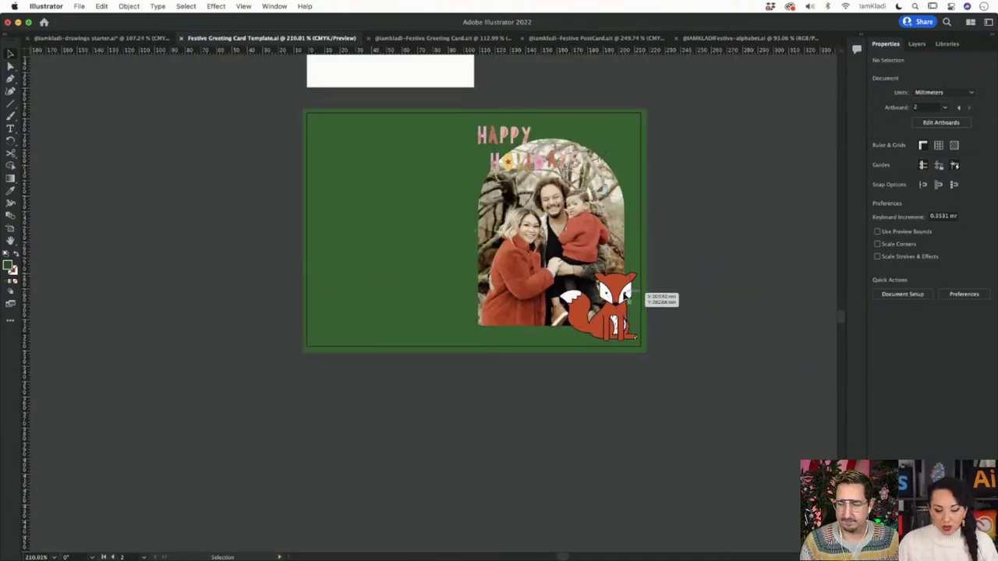
{"action": "left_click", "coordinate": [628, 295]}
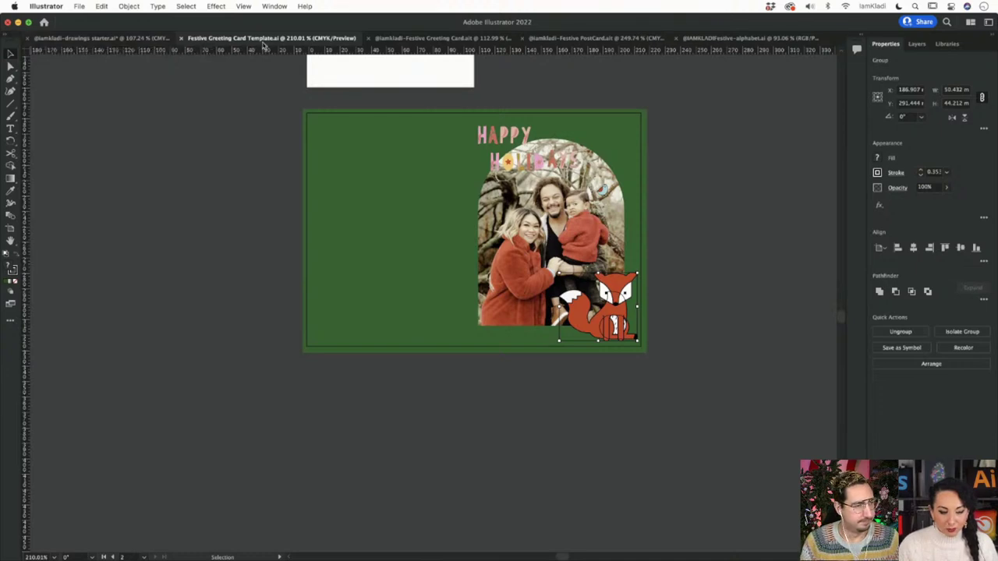
Step: Switch to the drawings starter.ai tab and pan down to the row of fox drawings
{"action": "left_click", "coordinate": [103, 38]}
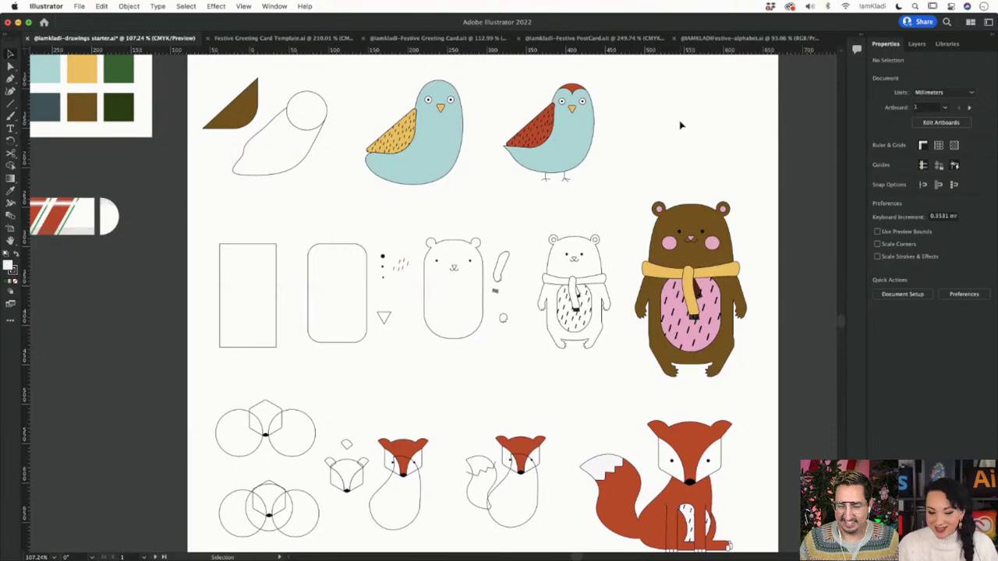
{"action": "scroll", "coordinate": [707, 107], "scroll_direction": "down", "scroll_amount": 2}
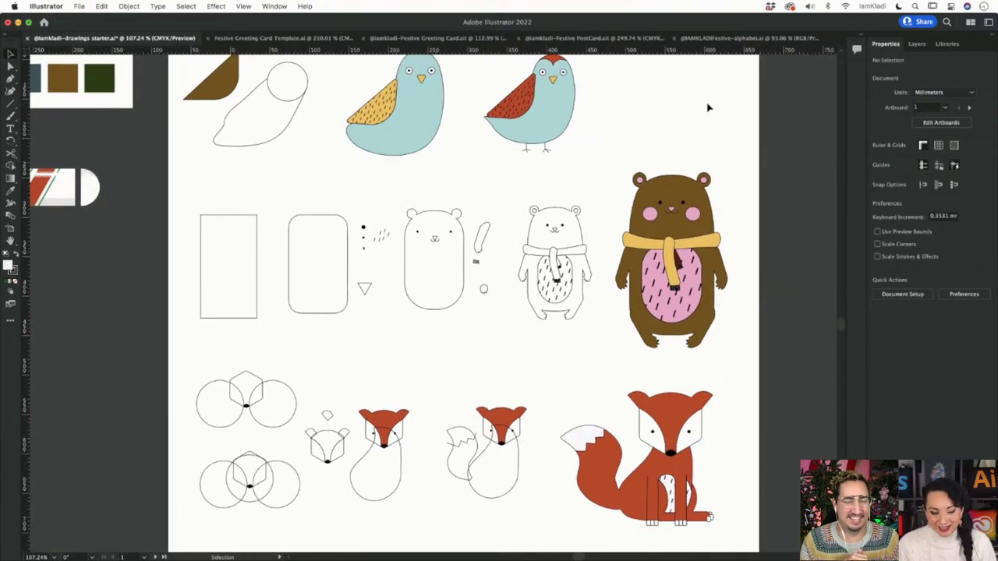
{"action": "scroll", "coordinate": [708, 108], "scroll_direction": "down", "scroll_amount": 5}
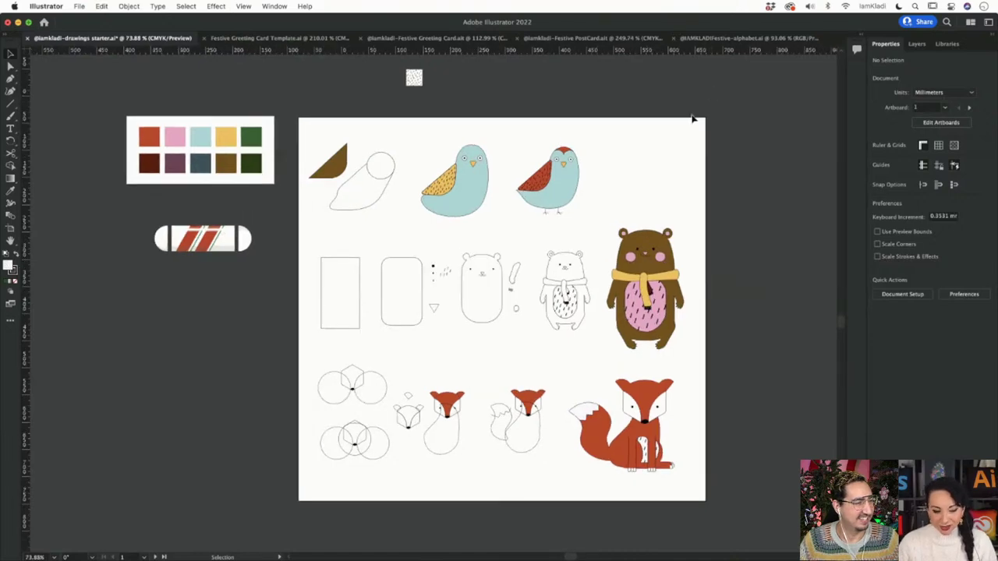
{"action": "scroll", "coordinate": [694, 116], "scroll_direction": "up", "scroll_amount": 4}
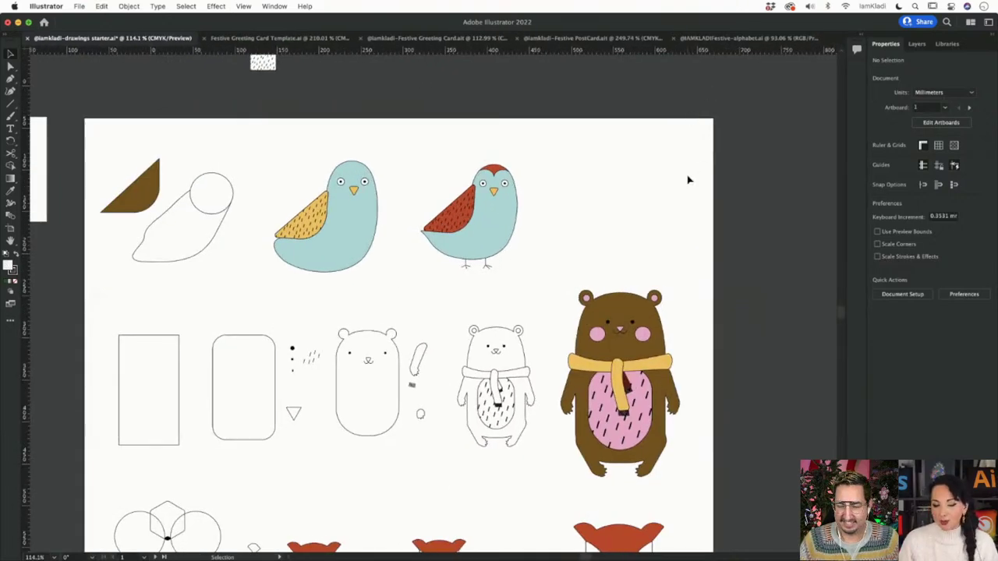
{"action": "scroll", "coordinate": [688, 179], "scroll_direction": "down", "scroll_amount": 3}
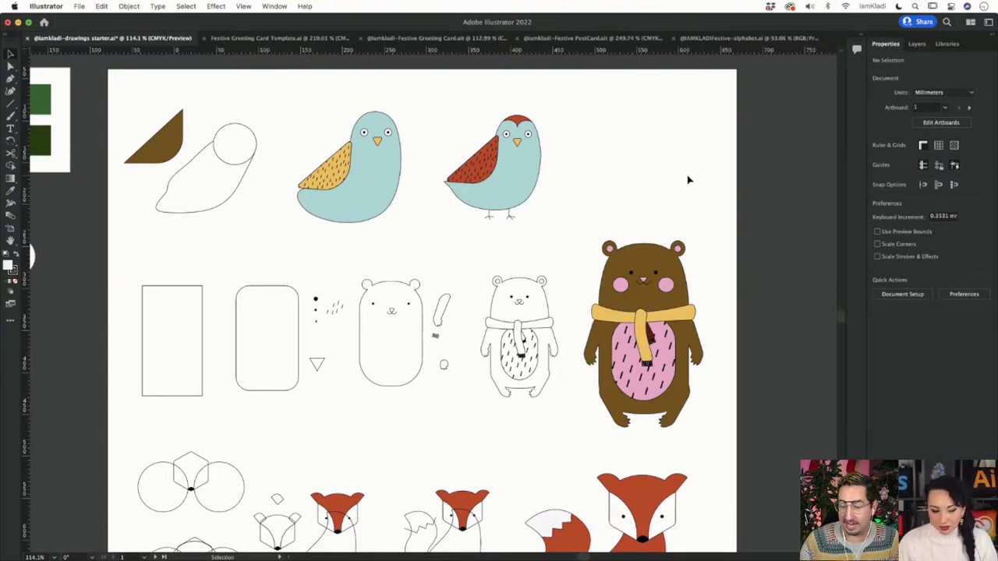
{"action": "scroll", "coordinate": [688, 179], "scroll_direction": "down", "scroll_amount": 2}
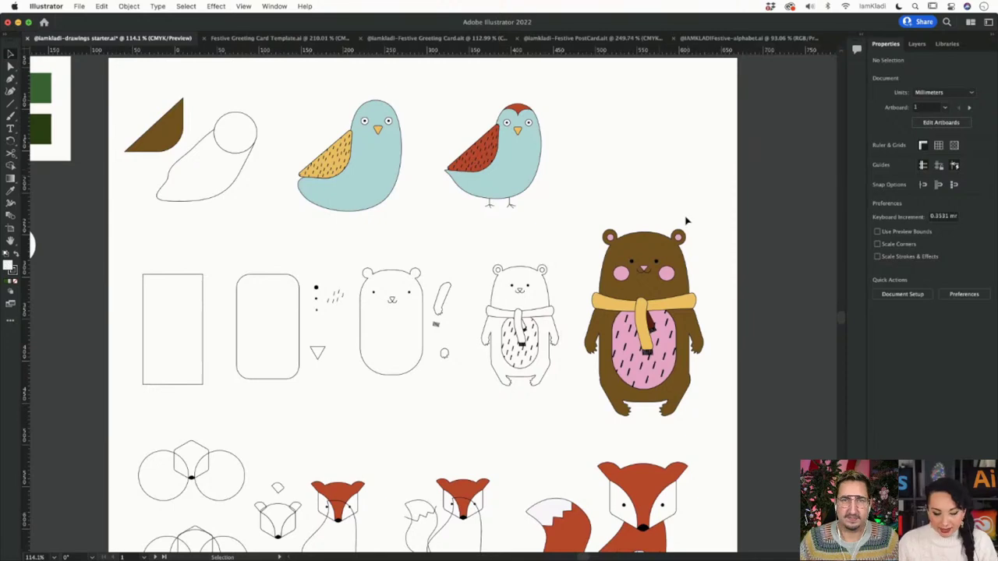
{"action": "scroll", "coordinate": [686, 220], "scroll_direction": "down", "scroll_amount": 10}
{"action": "scroll", "coordinate": [610, 239], "scroll_direction": "down", "scroll_amount": 8}
{"action": "scroll", "coordinate": [610, 238], "scroll_direction": "left", "scroll_amount": 8}
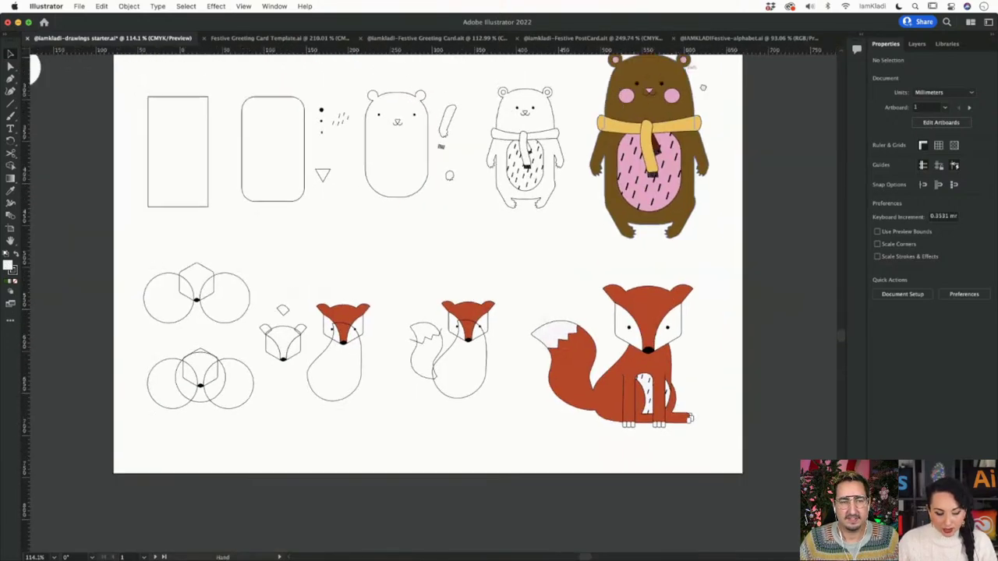
{"action": "left_click_drag", "start_coordinate": [616, 184], "coordinate": [574, 134]}
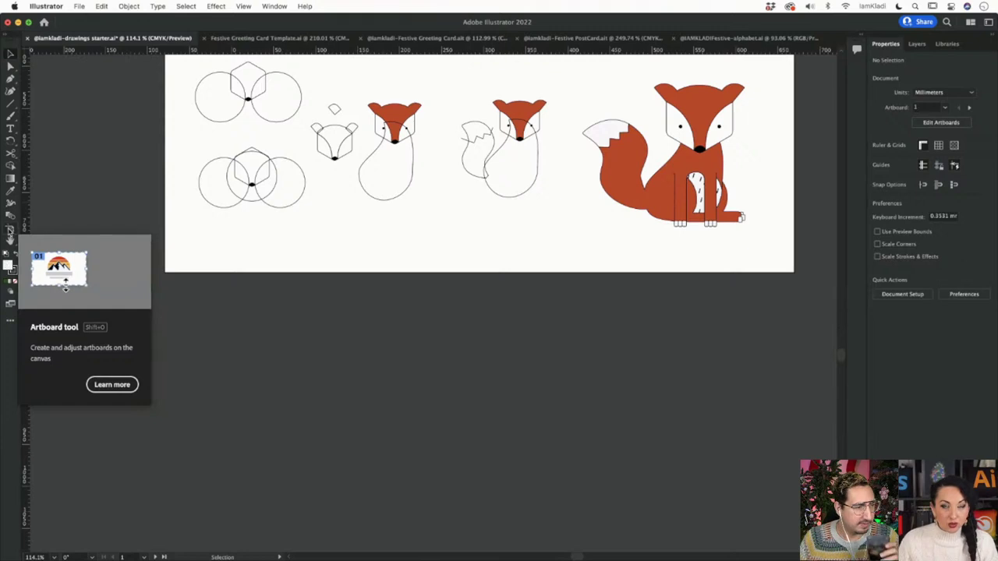
Step: Draw a new empty artboard below the fox reference artboard and change screen mode
{"action": "left_click", "coordinate": [14, 228]}
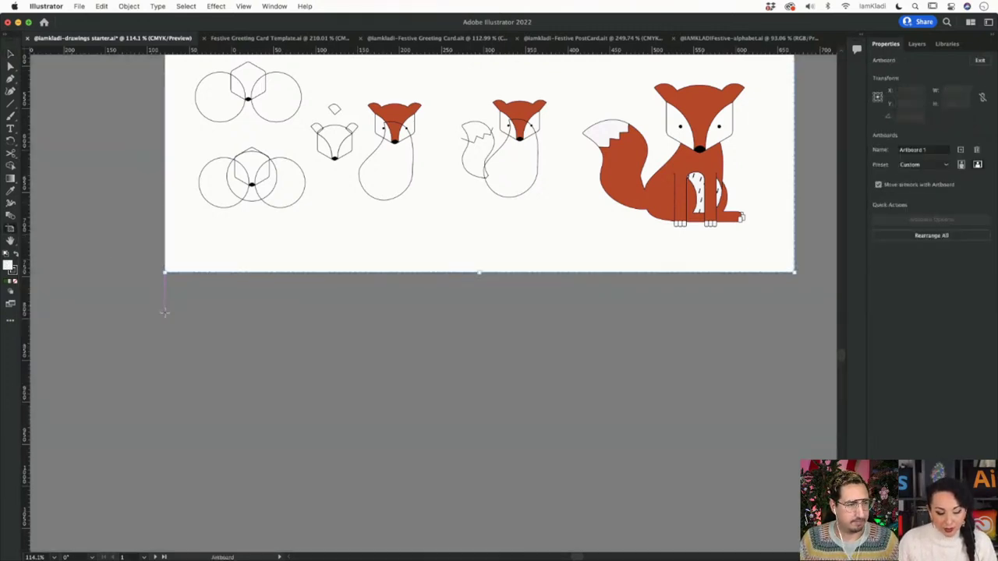
{"action": "left_click_drag", "start_coordinate": [164, 313], "coordinate": [791, 536]}
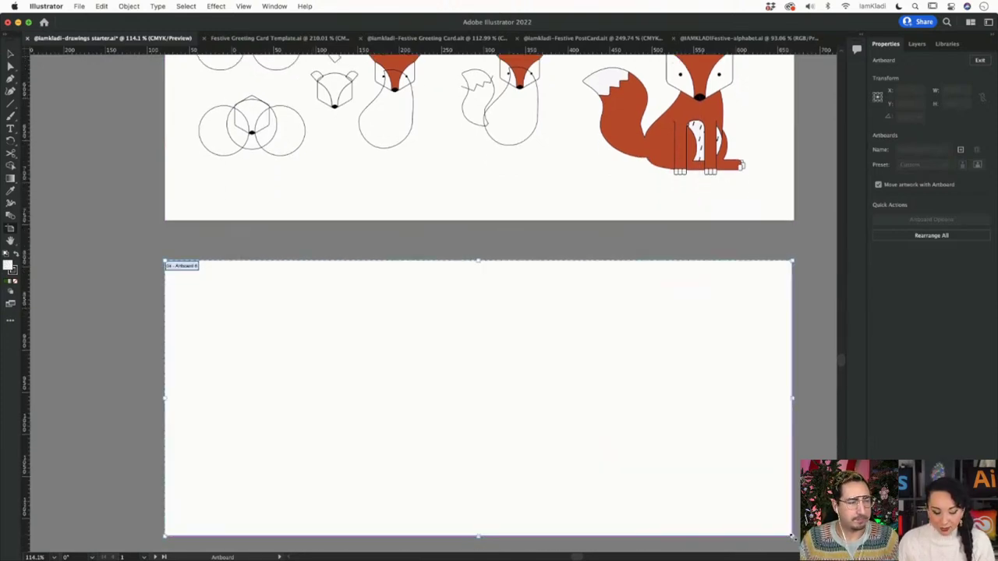
{"action": "key", "text": "Escape"}
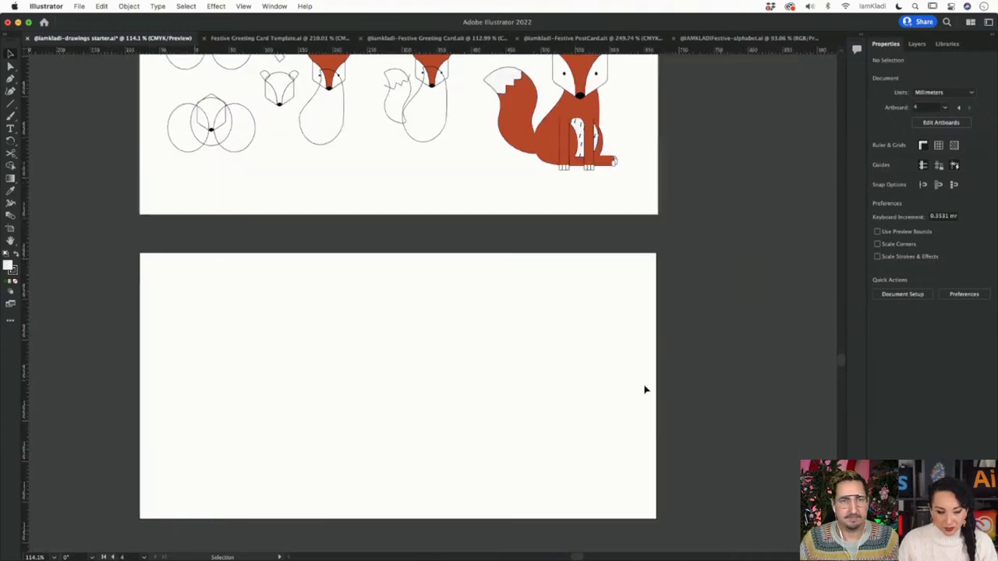
{"action": "key", "text": "f"}
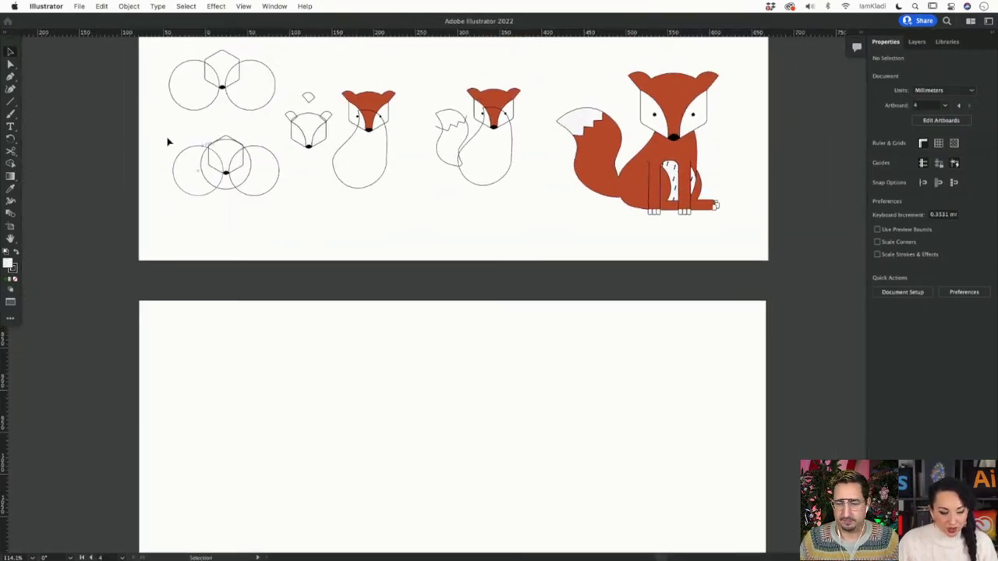
Step: Choose the Polygon Tool from the shape tools flyout after trying the Rectangle tool
{"action": "left_click", "coordinate": [11, 104]}
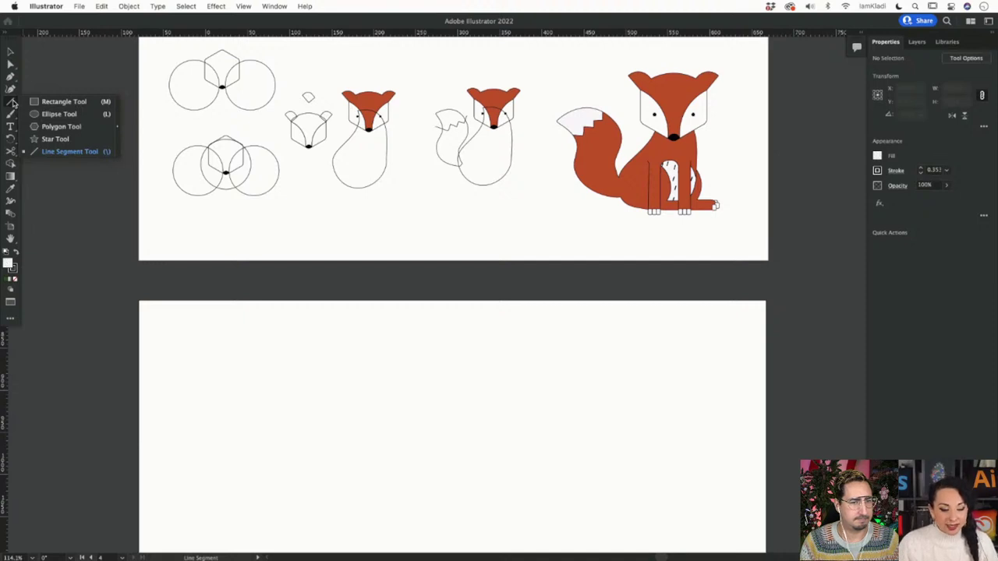
{"action": "left_click", "coordinate": [62, 101]}
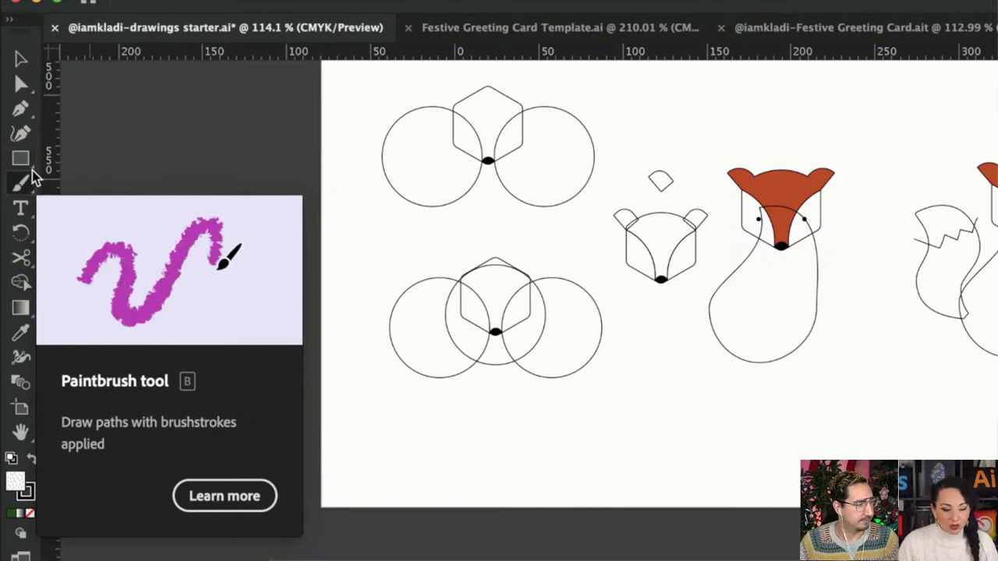
{"action": "mouse_move", "coordinate": [23, 161]}
{"action": "left_mouse_down"}
{"action": "mouse_move", "coordinate": [147, 159]}
{"action": "mouse_move", "coordinate": [178, 171]}
{"action": "mouse_move", "coordinate": [181, 247]}
{"action": "mouse_move", "coordinate": [184, 208]}
{"action": "left_mouse_up"}
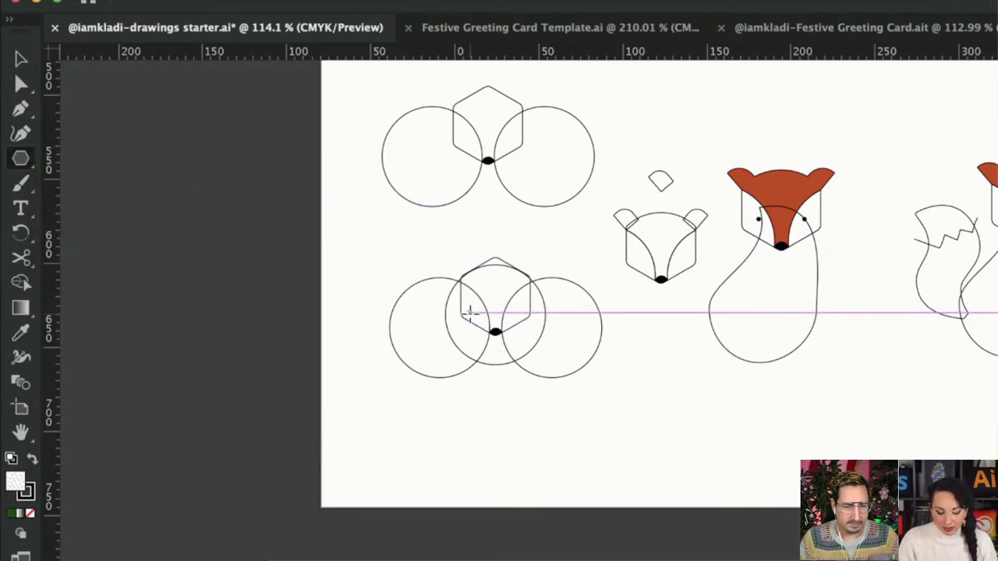
Step: Cancel the Polygon dialog, then drag a large polygon over the lower artboard, settling on six sides
{"action": "left_click", "coordinate": [470, 311]}
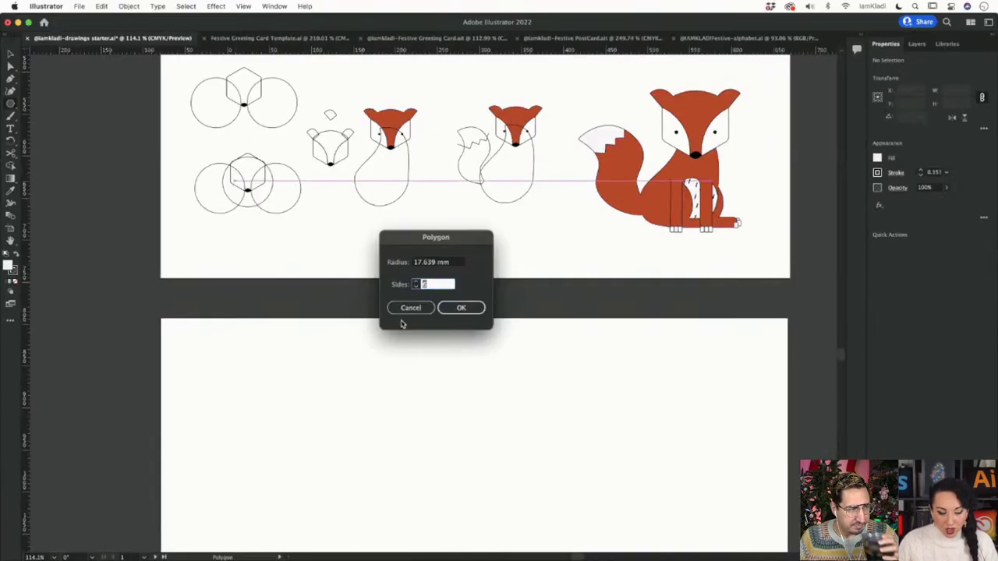
{"action": "left_click", "coordinate": [404, 312]}
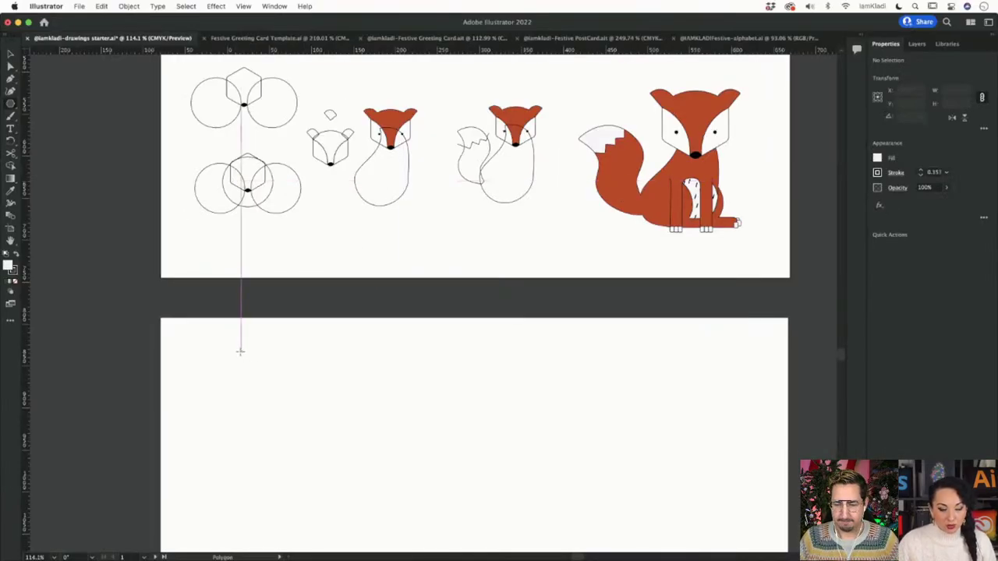
{"action": "left_click_drag", "start_coordinate": [215, 351], "coordinate": [310, 410]}
{"action": "key", "text": "Down"}
{"action": "key", "text": "Up"}
{"action": "key", "text": "Down"}
{"action": "key", "text": "Down"}
{"action": "key", "text": "Down"}
{"action": "key", "text": "Up"}
{"action": "key", "text": "Up"}
{"action": "key", "text": "Down"}
{"action": "key", "text": "Down"}
{"action": "key", "text": "Up"}
{"action": "key", "text": "Up"}
{"action": "key", "text": "Up"}
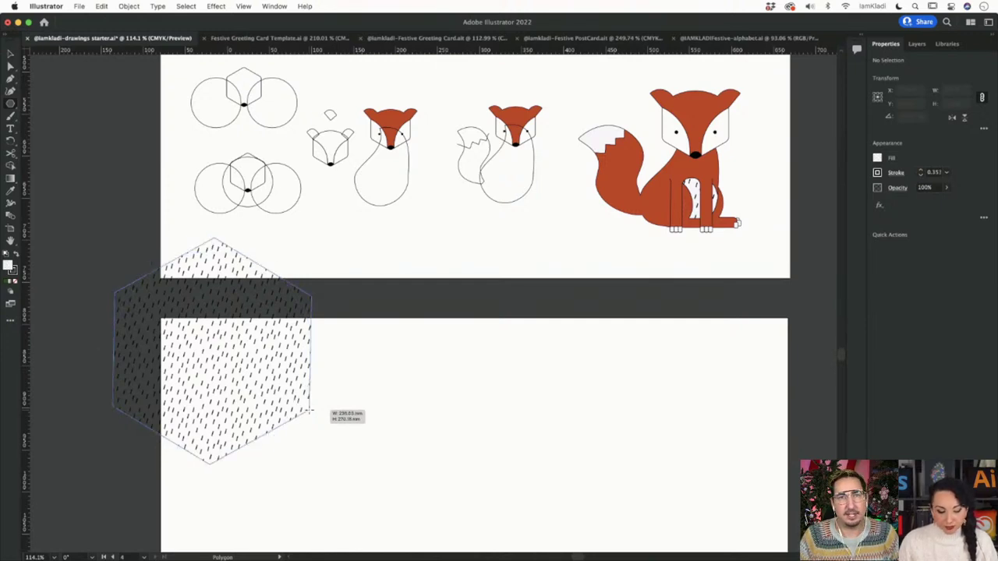
Step: Finish the hexagon, shrink it to about 108 × 125 mm, rotate it to 270° near the top-left
{"action": "left_click_drag", "start_coordinate": [309, 410], "coordinate": [309, 410]}
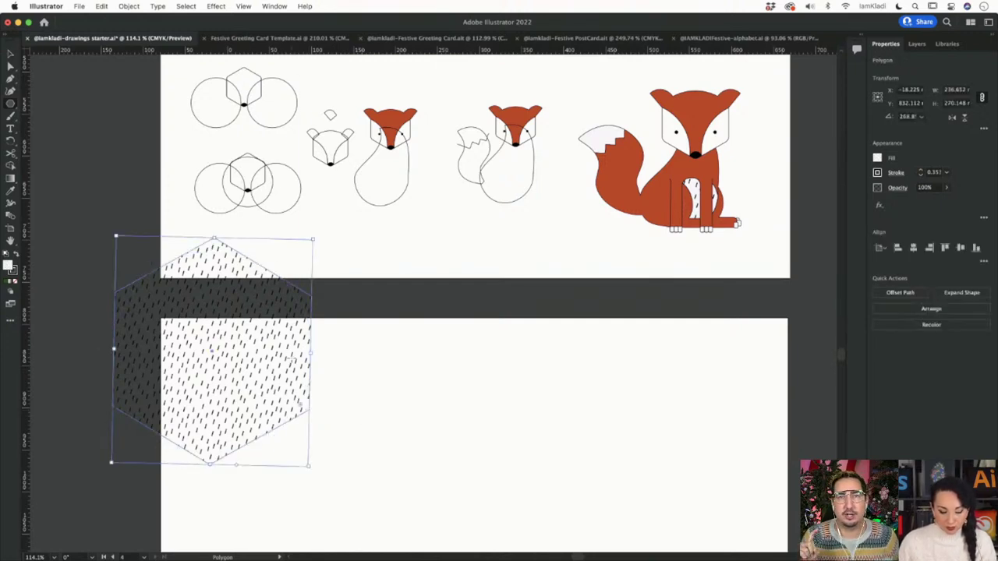
{"action": "key", "text": "v"}
{"action": "left_click_drag", "start_coordinate": [273, 357], "coordinate": [338, 345]}
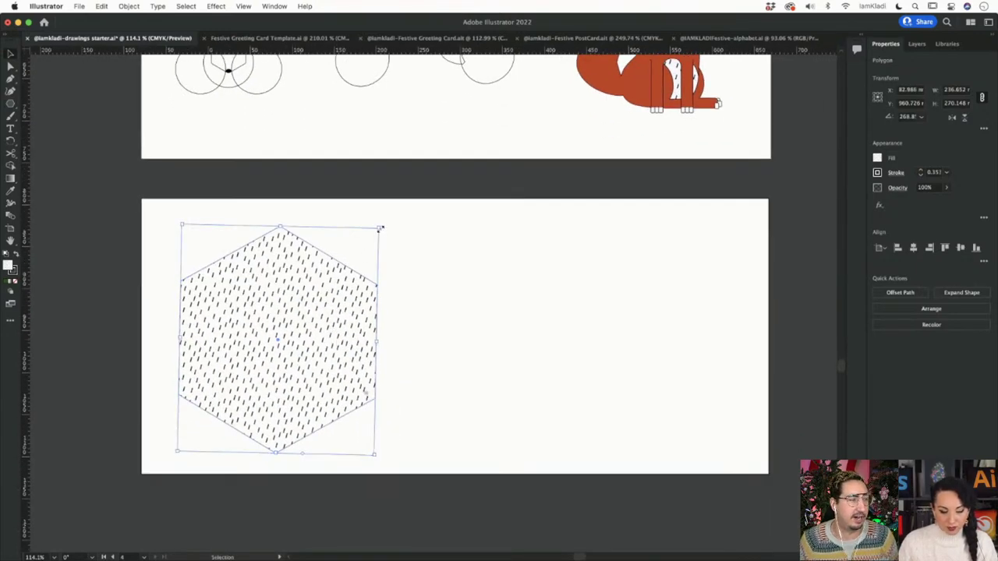
{"action": "left_click_drag", "start_coordinate": [380, 228], "coordinate": [272, 348]}
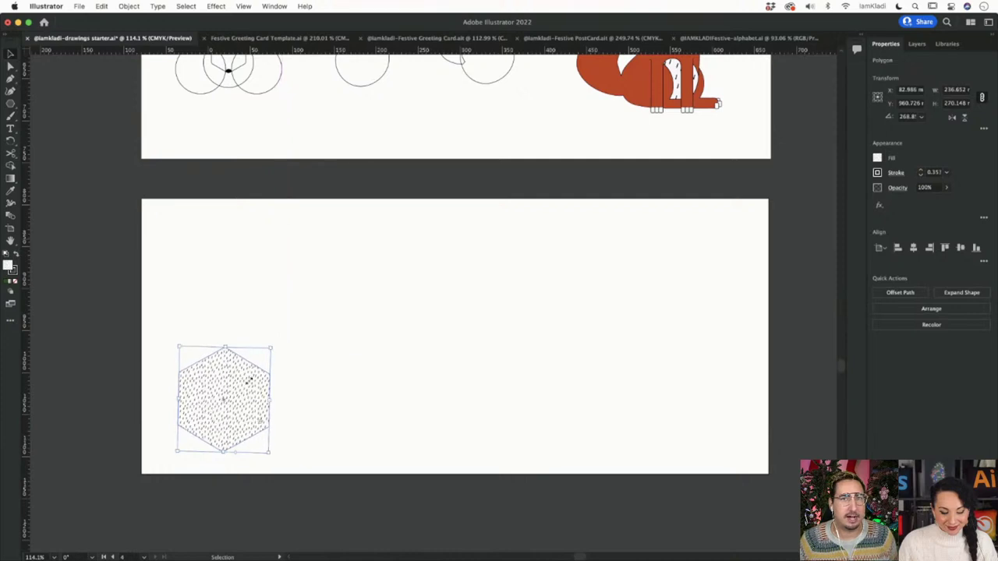
{"action": "left_click_drag", "start_coordinate": [249, 380], "coordinate": [224, 282]}
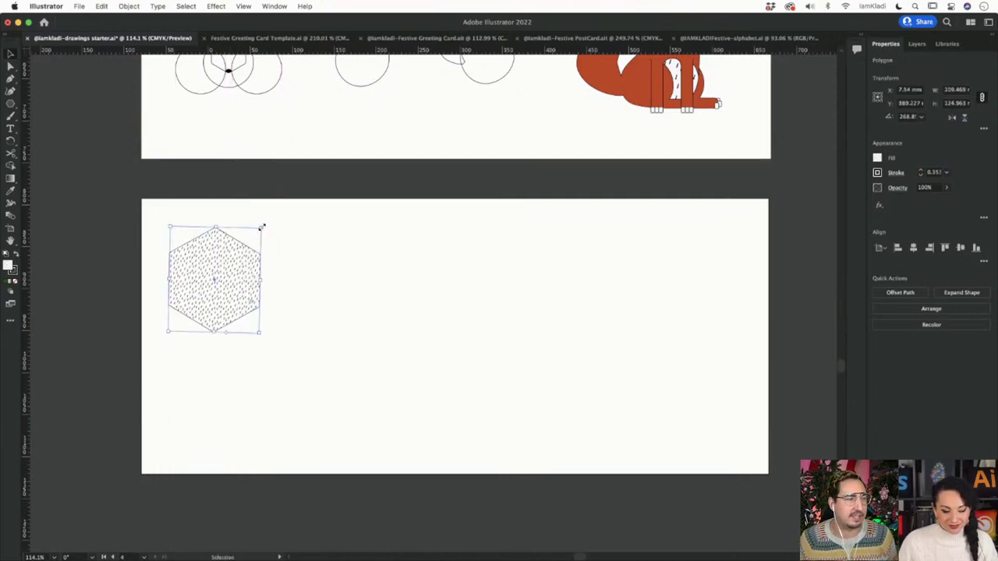
{"action": "left_click_drag", "start_coordinate": [263, 226], "coordinate": [262, 228]}
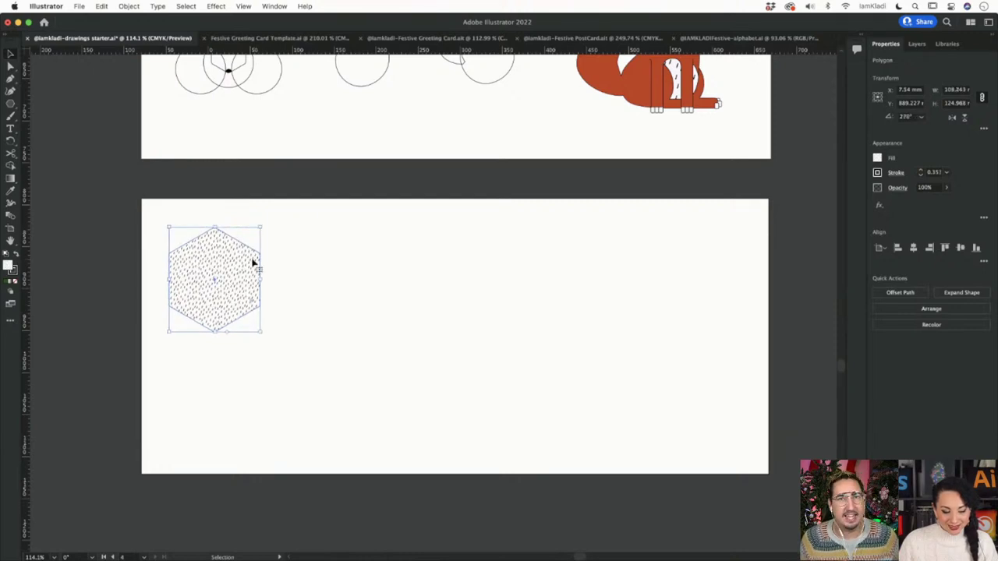
Step: Reselect the hexagon and show its polygon settings via More Options in Transform
{"action": "left_click", "coordinate": [330, 273]}
{"action": "left_click", "coordinate": [211, 260]}
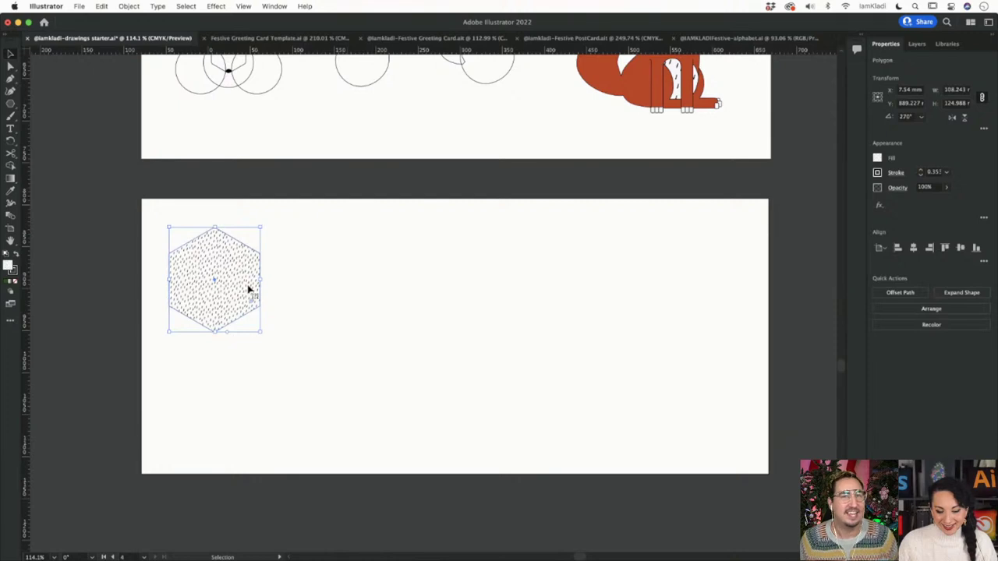
{"action": "left_click", "coordinate": [984, 128]}
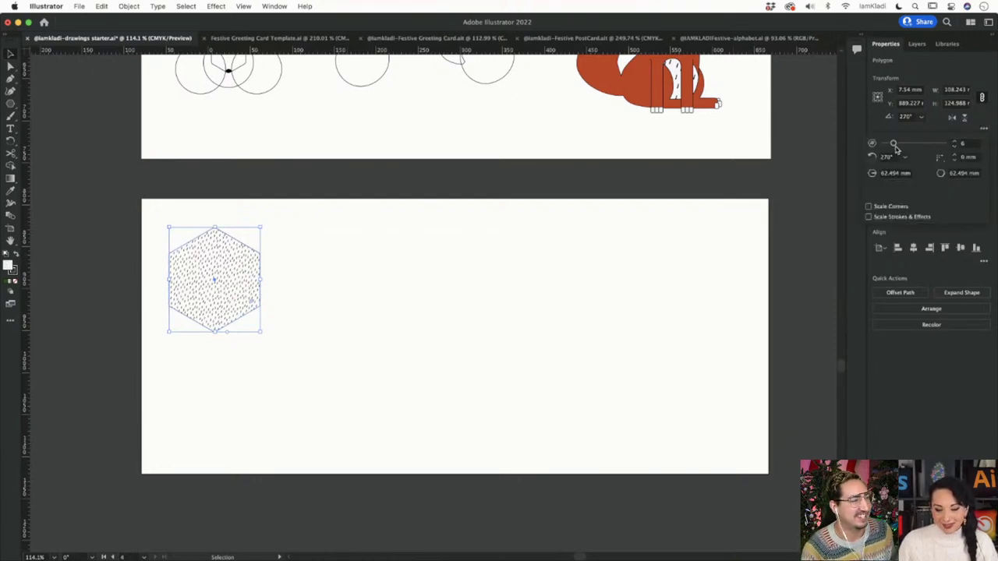
Step: Slide the polygon side count to 8 and back to 6, then close the options flyout
{"action": "mouse_move", "coordinate": [895, 146]}
{"action": "left_mouse_down"}
{"action": "mouse_move", "coordinate": [940, 148]}
{"action": "mouse_move", "coordinate": [882, 142]}
{"action": "mouse_move", "coordinate": [896, 146]}
{"action": "left_mouse_up"}
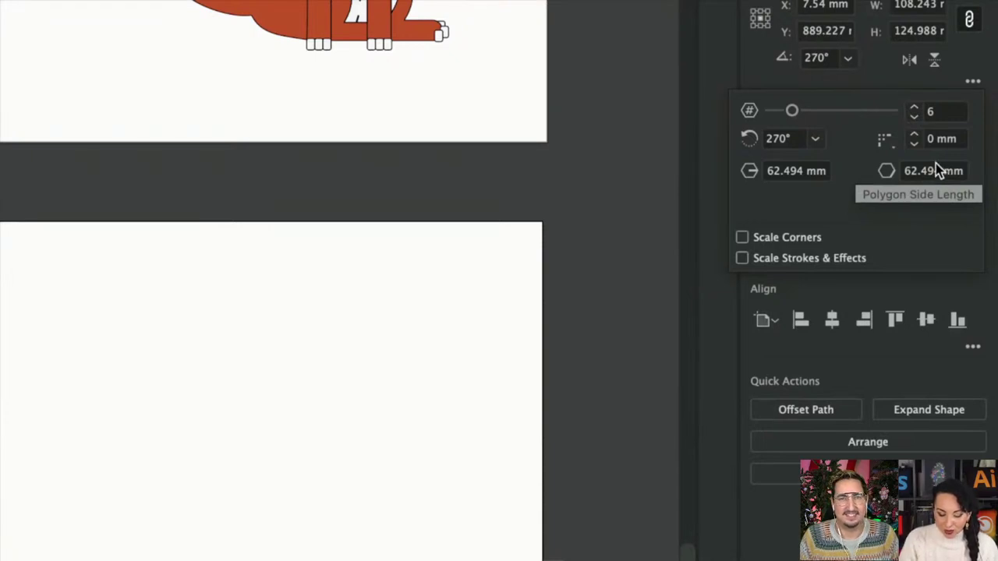
{"action": "key", "text": "Escape"}
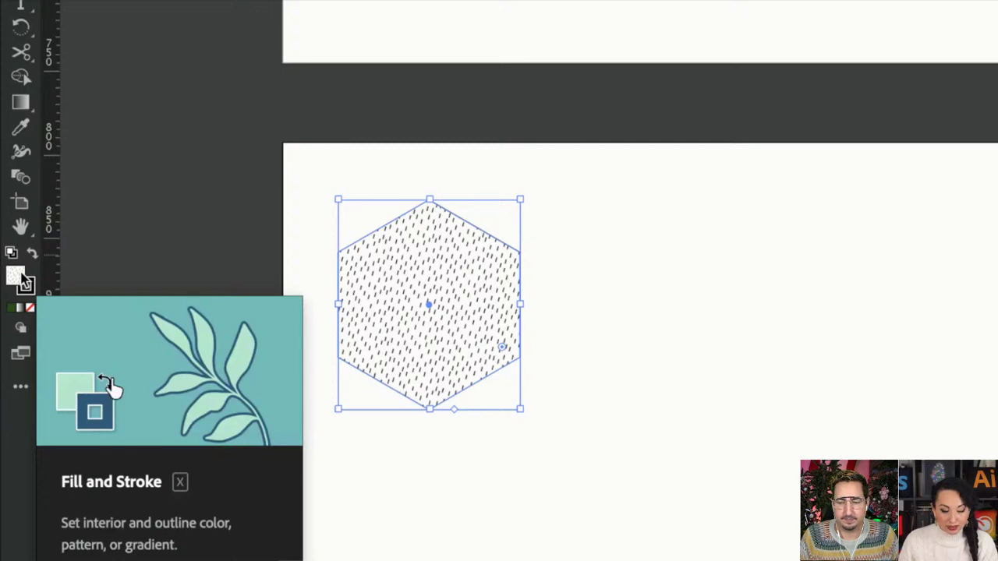
Step: Reset the hexagon to default white fill and thin black stroke, removing the dash pattern
{"action": "key", "text": "d"}
{"action": "left_click", "coordinate": [528, 251]}
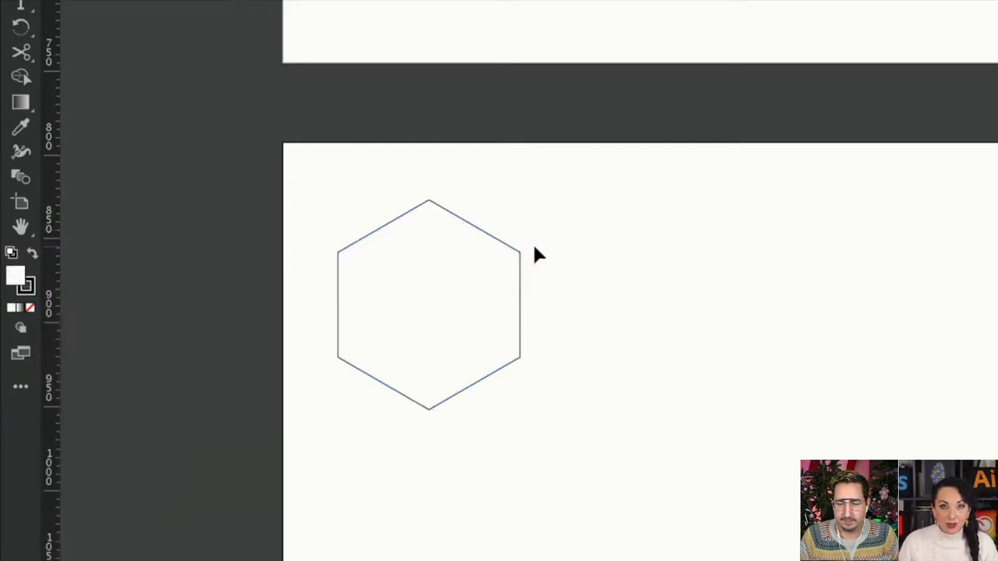
{"action": "scroll", "coordinate": [535, 253], "scroll_direction": "down", "scroll_amount": 2}
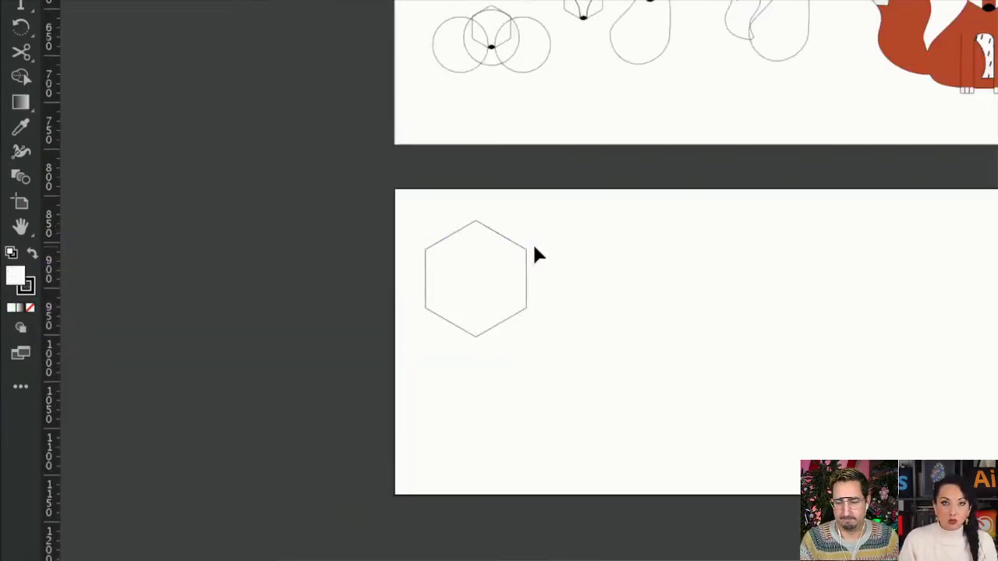
{"action": "scroll", "coordinate": [568, 278], "scroll_direction": "right", "scroll_amount": 5}
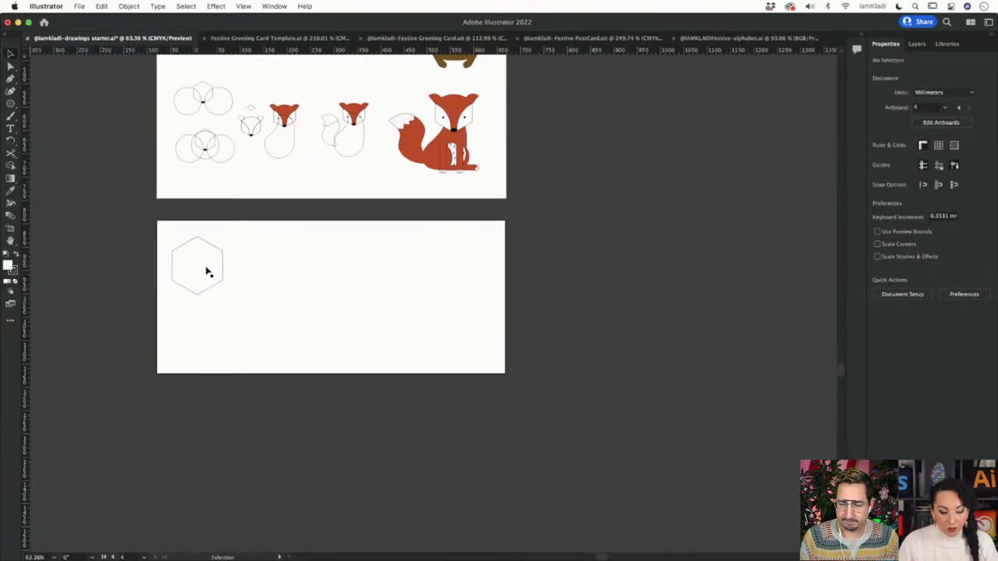
{"action": "scroll", "coordinate": [367, 282], "scroll_direction": "up", "scroll_amount": 2}
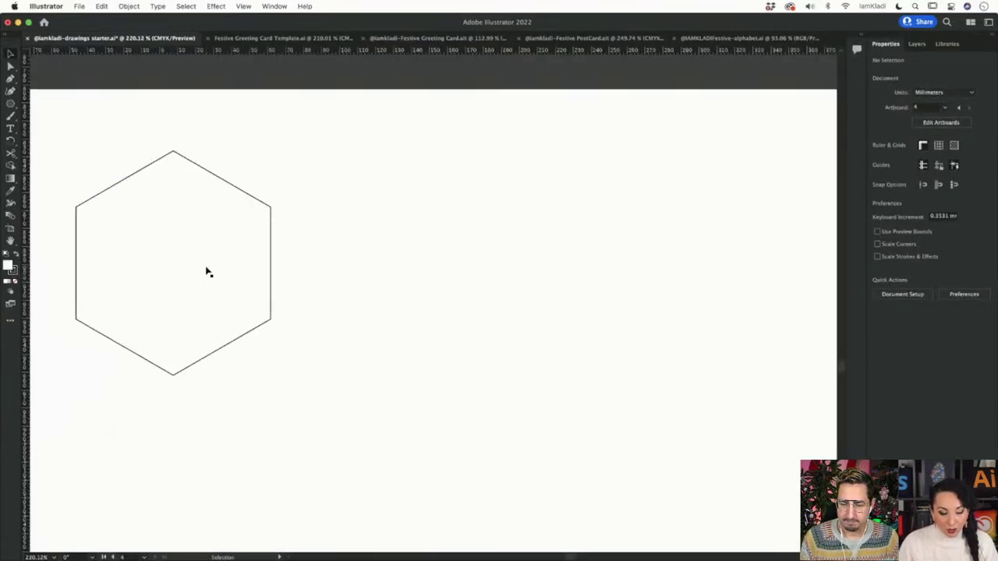
{"action": "scroll", "coordinate": [367, 283], "scroll_direction": "down", "scroll_amount": 1}
{"action": "scroll", "coordinate": [367, 282], "scroll_direction": "left", "scroll_amount": 3}
Step: Option-drag a copy of the coloured fox head from the upper artboard beside the white hexagon
{"action": "scroll", "coordinate": [327, 259], "scroll_direction": "left", "scroll_amount": 2}
{"action": "scroll", "coordinate": [327, 259], "scroll_direction": "down", "scroll_amount": 1}
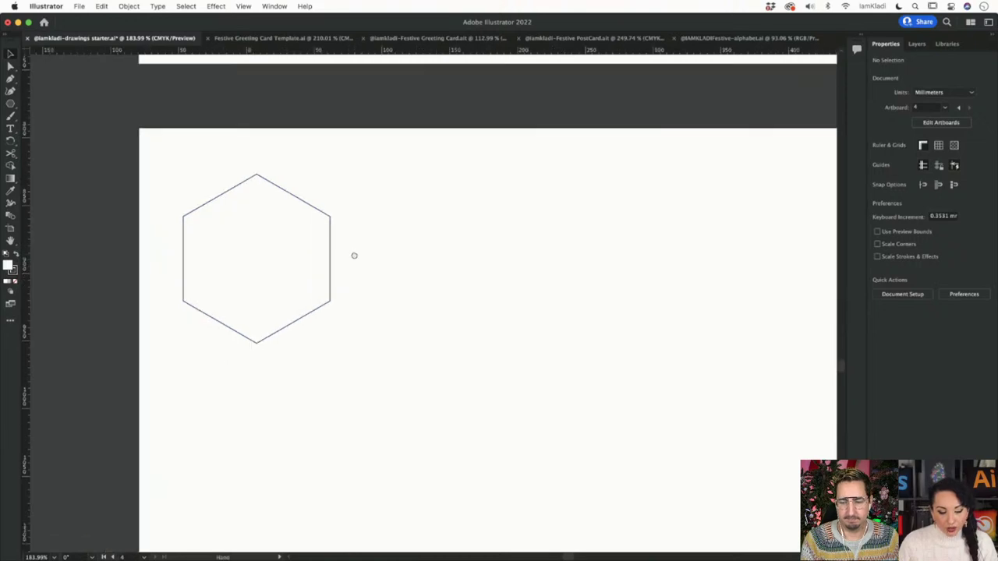
{"action": "scroll", "coordinate": [337, 282], "scroll_direction": "down", "scroll_amount": 3}
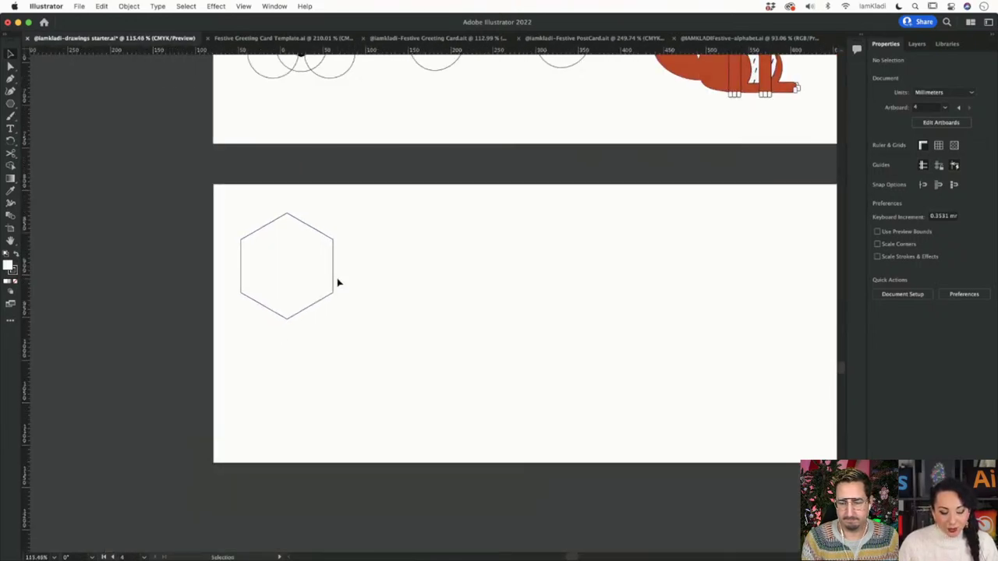
{"action": "scroll", "coordinate": [338, 282], "scroll_direction": "up", "scroll_amount": 4}
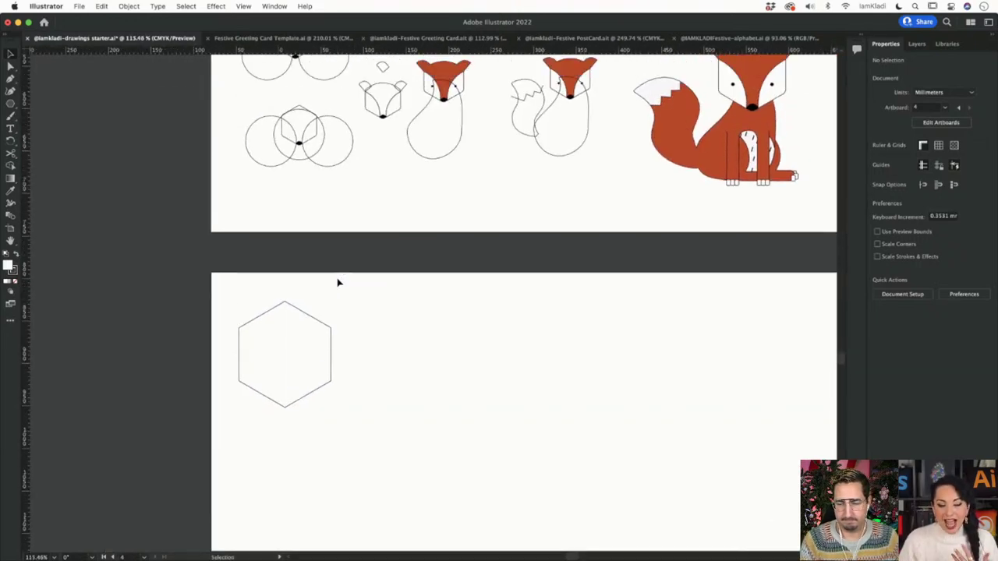
{"action": "scroll", "coordinate": [338, 282], "scroll_direction": "up", "scroll_amount": 2}
{"action": "scroll", "coordinate": [338, 282], "scroll_direction": "right", "scroll_amount": 3}
{"action": "left_click", "coordinate": [696, 117]}
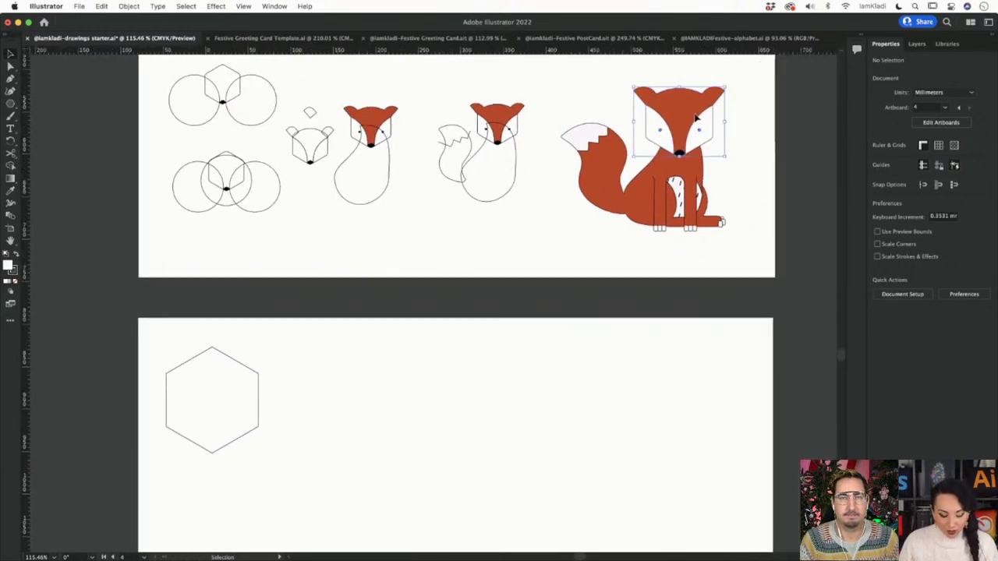
{"action": "left_click_drag", "start_coordinate": [697, 117], "coordinate": [364, 396]}
{"action": "scroll", "coordinate": [364, 395], "scroll_direction": "up", "scroll_amount": 5}
{"action": "scroll", "coordinate": [364, 396], "scroll_direction": "left", "scroll_amount": 5}
{"action": "scroll", "coordinate": [364, 396], "scroll_direction": "down", "scroll_amount": 4}
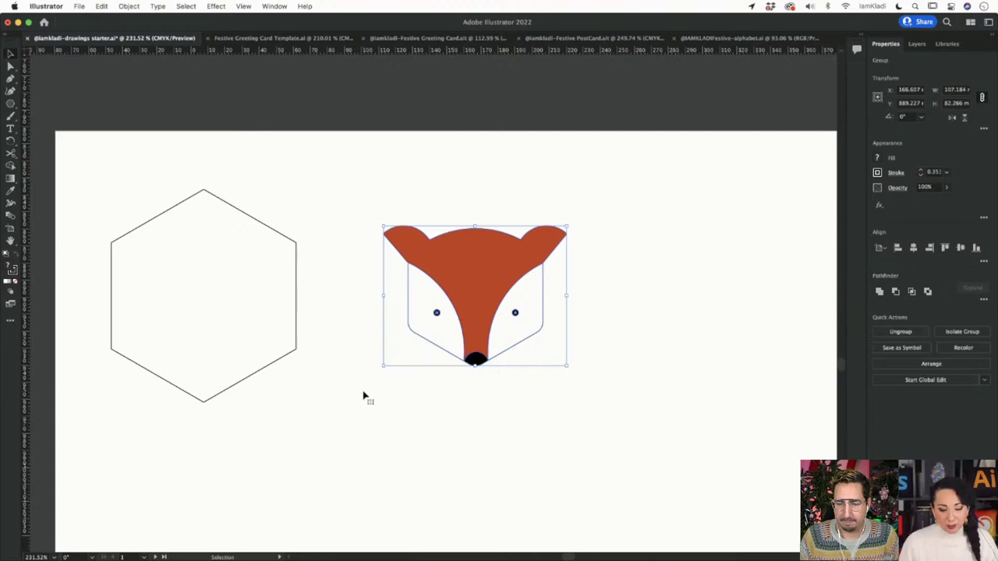
{"action": "left_click", "coordinate": [367, 338]}
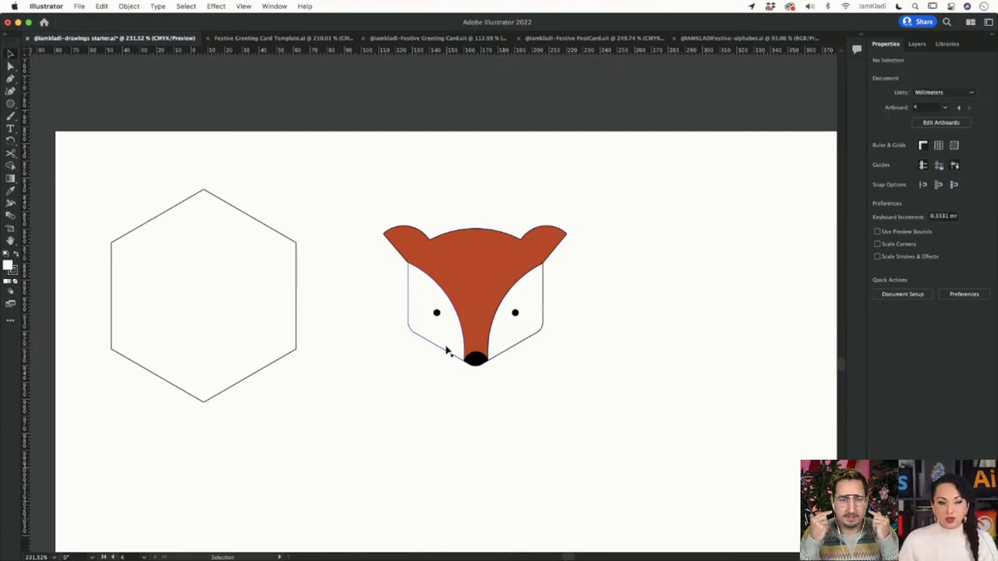
{"action": "scroll", "coordinate": [445, 350], "scroll_direction": "down", "scroll_amount": 5}
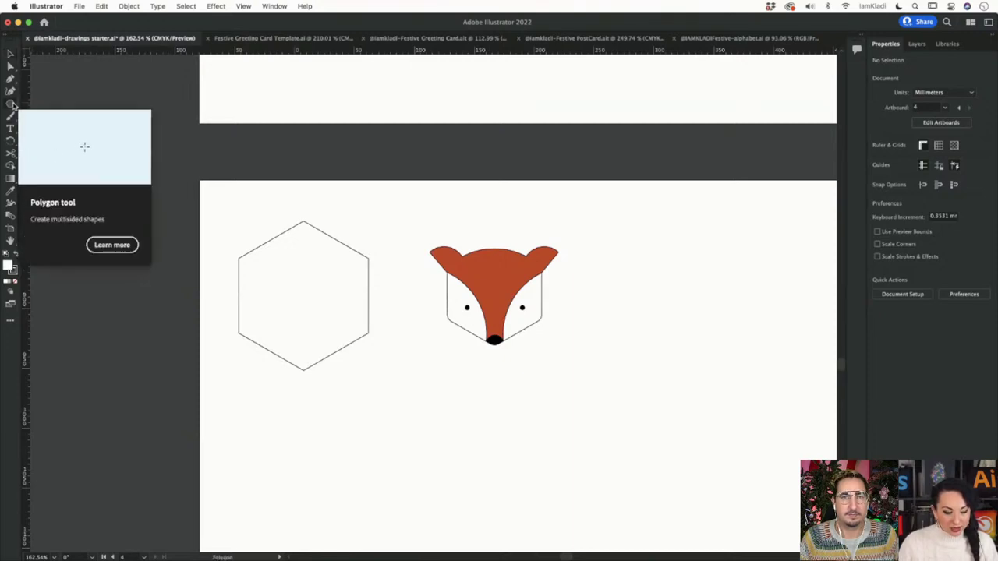
Step: Draw a circle about 116 mm across with the Ellipse Tool over the hexagon's lower left
{"action": "left_click", "coordinate": [12, 104]}
{"action": "left_click", "coordinate": [53, 115]}
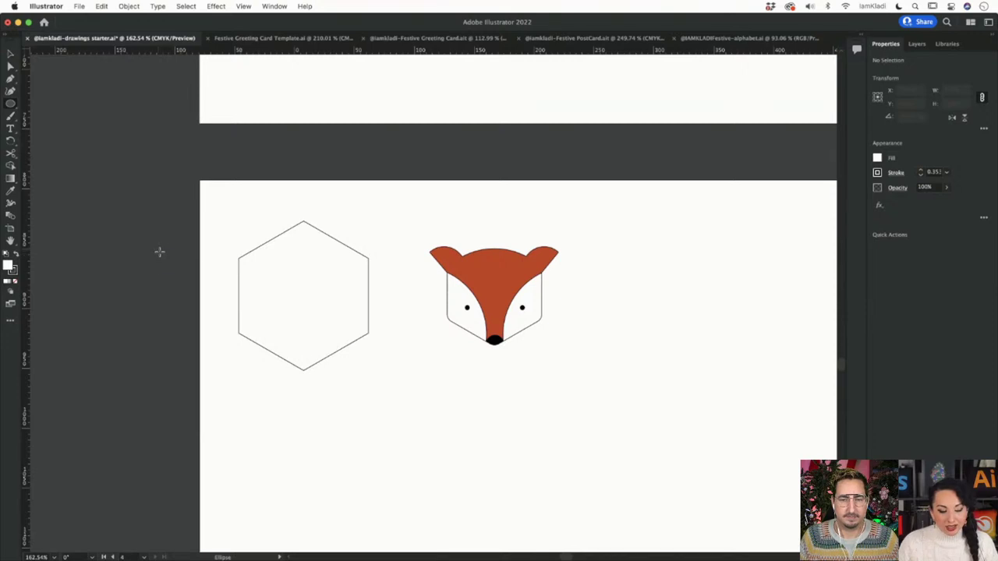
{"action": "left_click_drag", "start_coordinate": [159, 251], "coordinate": [290, 396]}
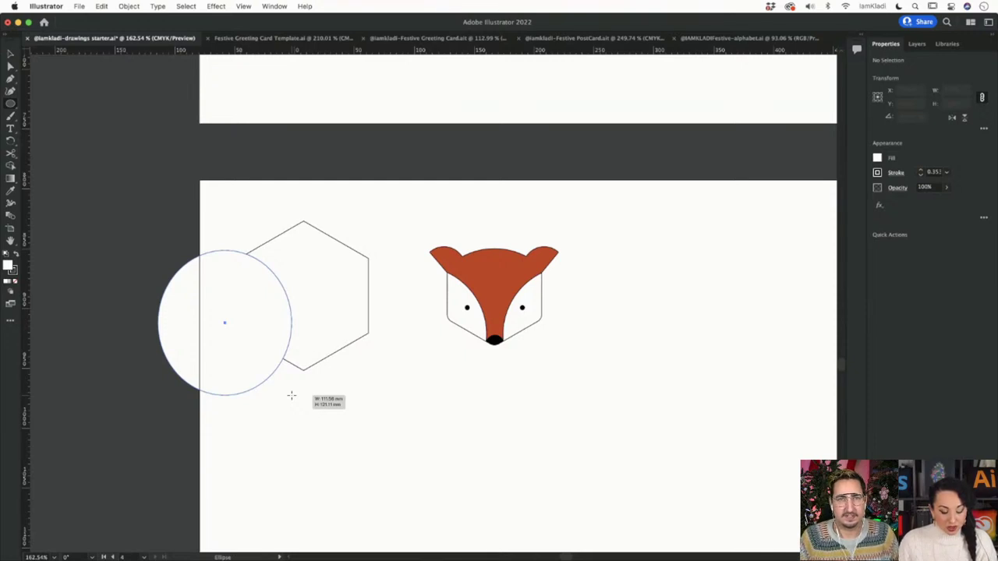
{"action": "mouse_move", "coordinate": [291, 395]}
{"action": "left_mouse_down"}
{"action": "mouse_move", "coordinate": [334, 426]}
{"action": "mouse_move", "coordinate": [209, 303]}
{"action": "mouse_move", "coordinate": [322, 413]}
{"action": "mouse_move", "coordinate": [214, 307]}
{"action": "mouse_move", "coordinate": [359, 386]}
{"action": "mouse_move", "coordinate": [299, 346]}
{"action": "mouse_move", "coordinate": [332, 379]}
{"action": "mouse_move", "coordinate": [273, 350]}
{"action": "left_mouse_up"}
Step: Remove the circle's fill and shift it slightly right over the hexagon
{"action": "key", "text": "v"}
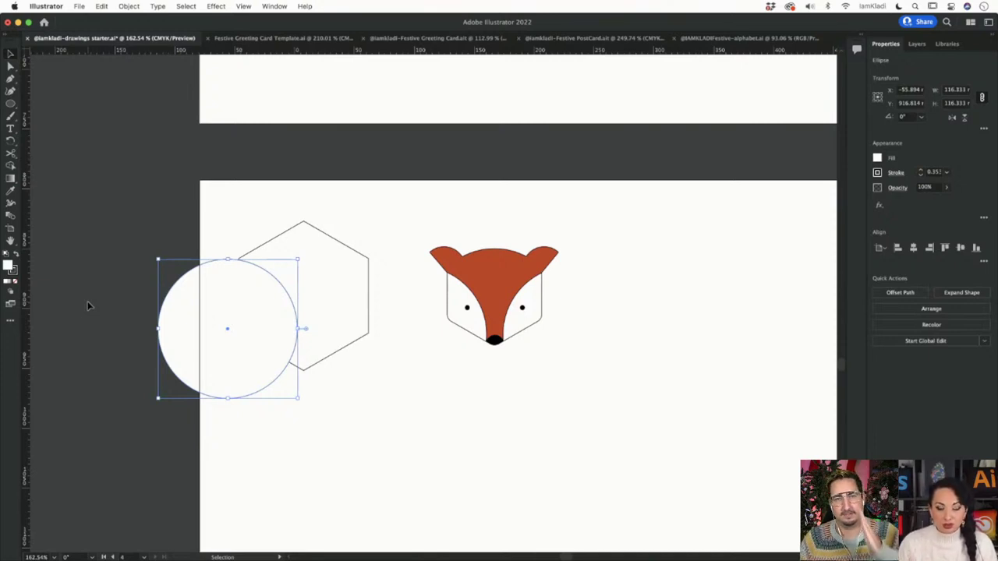
{"action": "key", "text": "slash"}
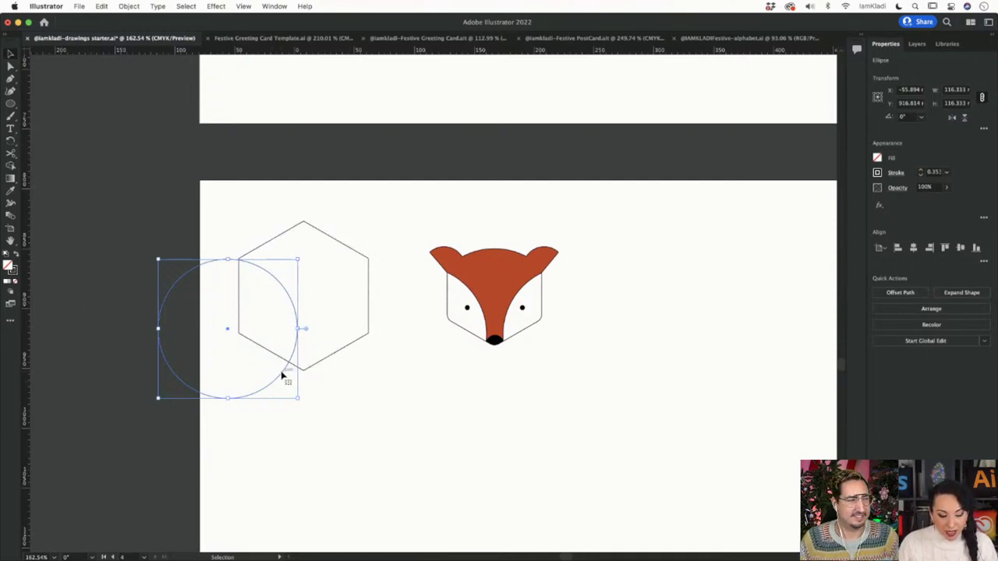
{"action": "left_click_drag", "start_coordinate": [283, 377], "coordinate": [294, 380]}
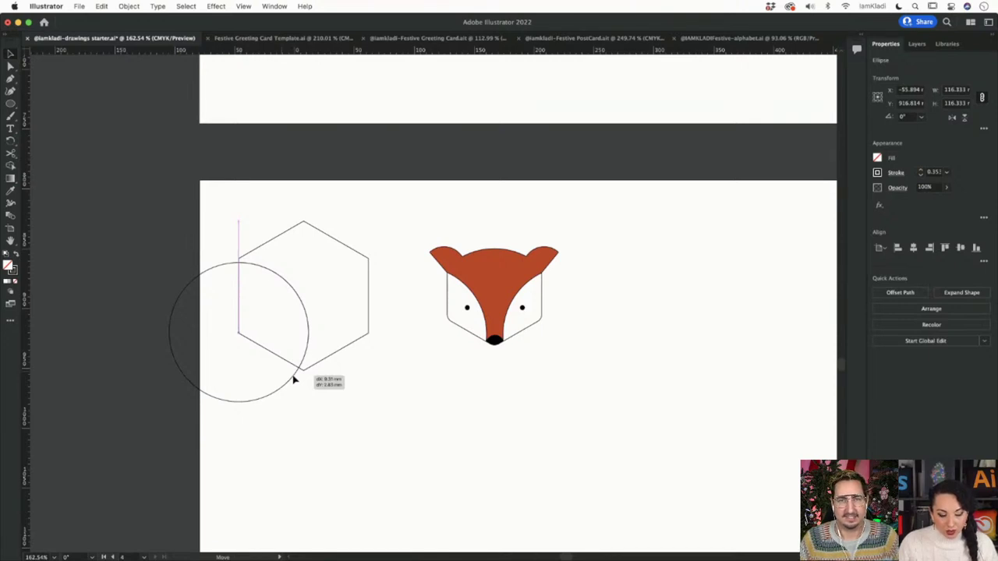
{"action": "left_click_drag", "start_coordinate": [294, 381], "coordinate": [293, 380]}
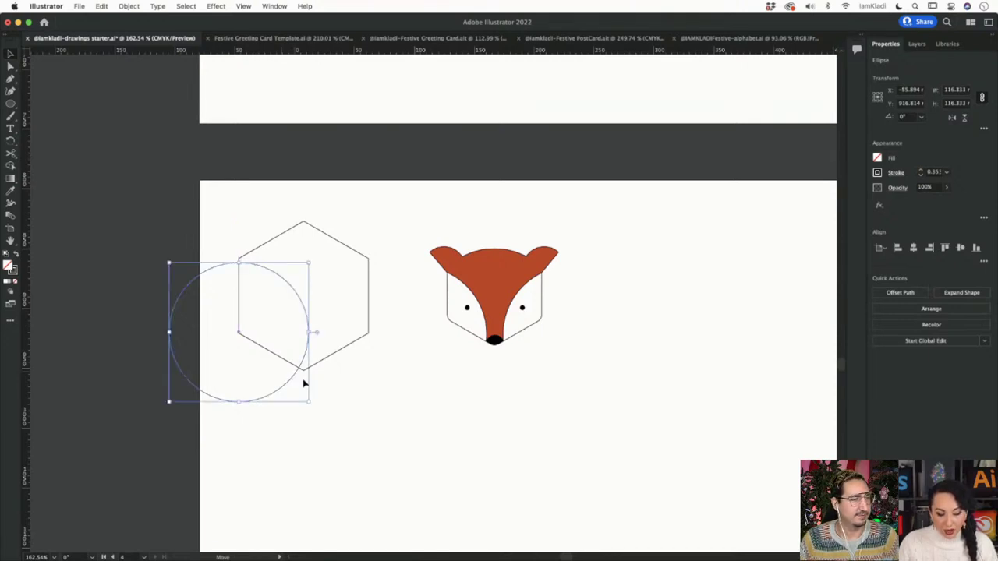
{"action": "left_click", "coordinate": [322, 390]}
Step: Resize the outline circle to about 105 mm across and nudge it onto the hexagon's lower-left edge
{"action": "left_click", "coordinate": [290, 388]}
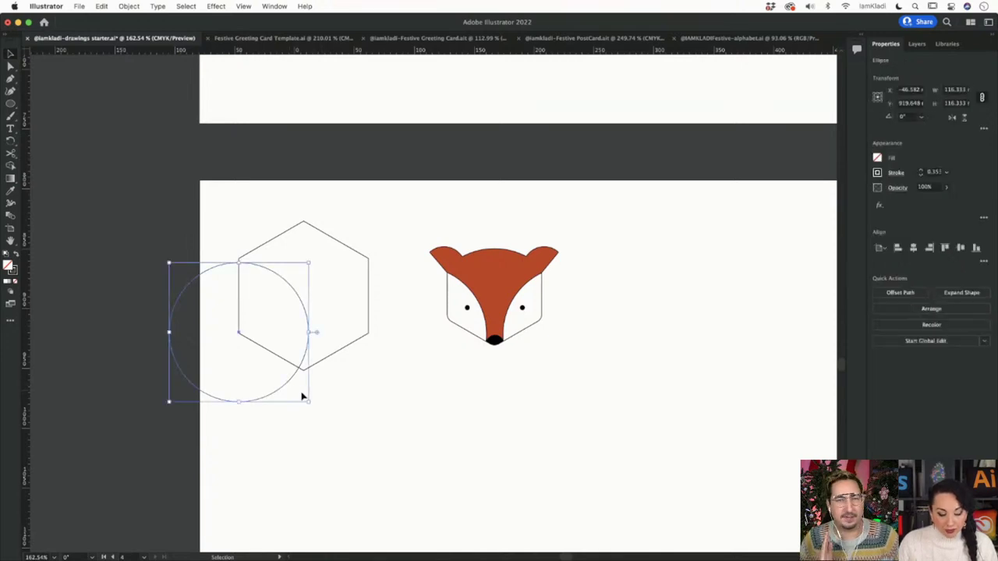
{"action": "left_click_drag", "start_coordinate": [309, 402], "coordinate": [283, 381]}
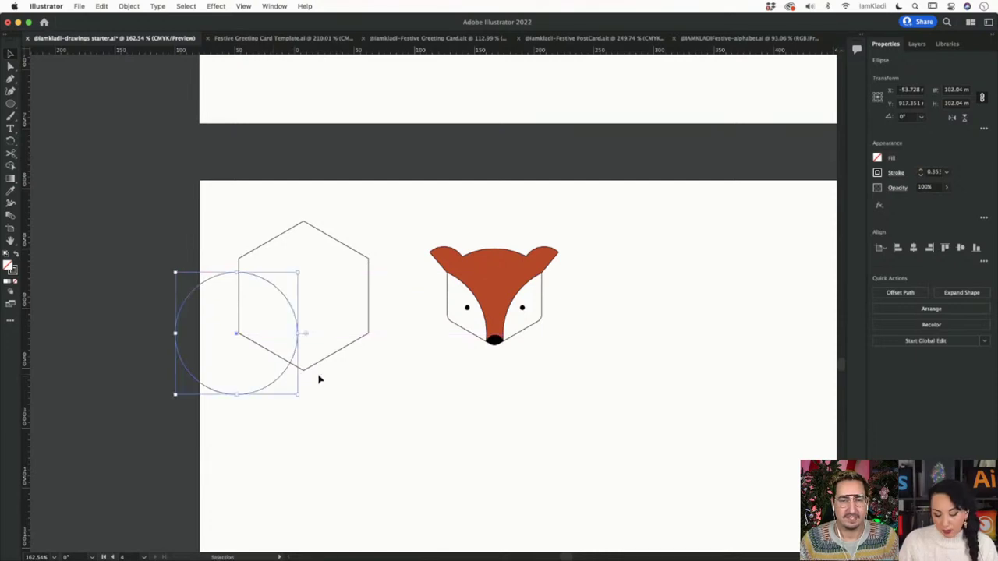
{"action": "key", "text": "Right"}
{"action": "key", "text": "Right"}
{"action": "key", "text": "Right"}
{"action": "key", "text": "Up"}
{"action": "key", "text": "Up"}
{"action": "key", "text": "Up"}
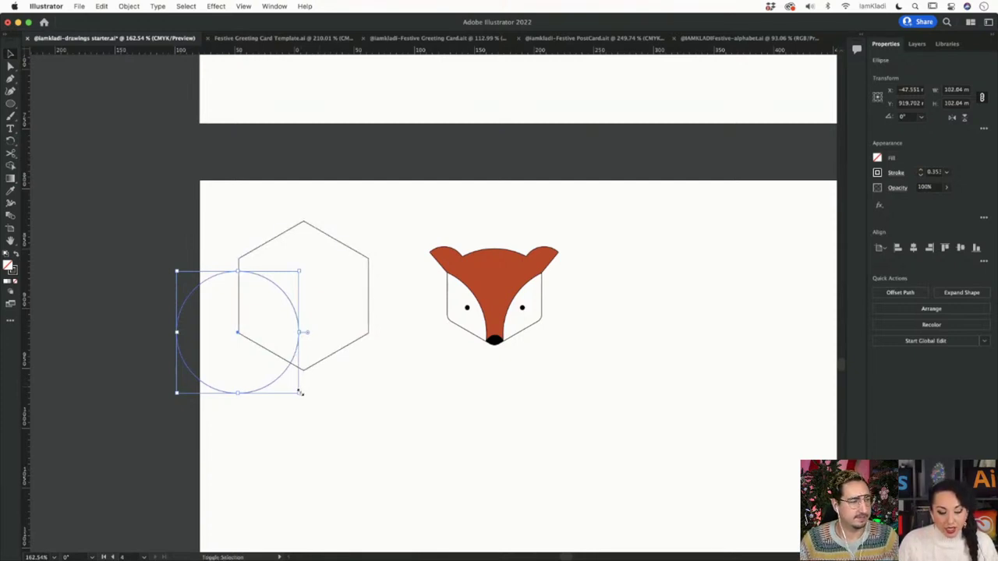
{"action": "left_click_drag", "start_coordinate": [301, 393], "coordinate": [311, 399]}
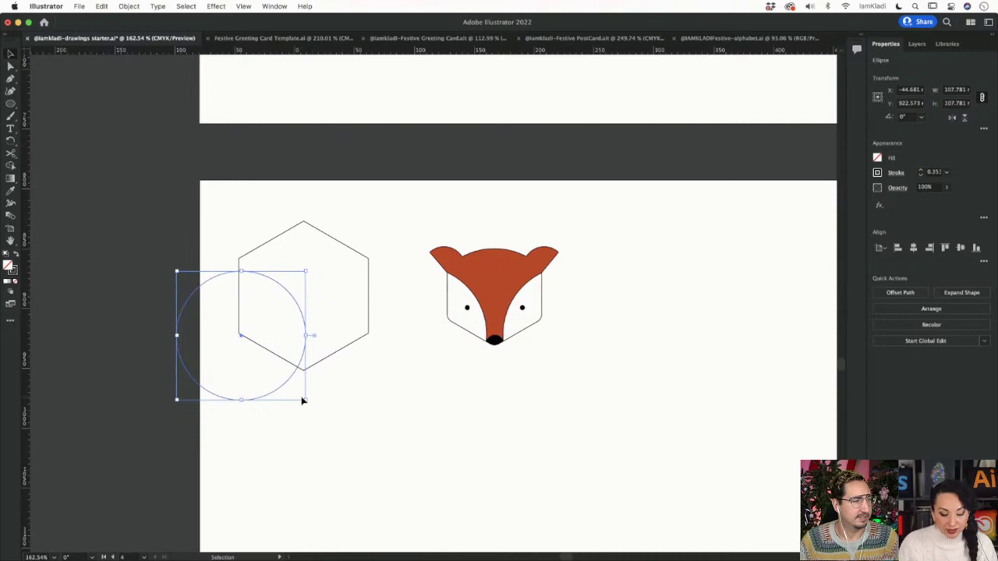
{"action": "left_click_drag", "start_coordinate": [303, 398], "coordinate": [301, 397]}
{"action": "left_click", "coordinate": [304, 363]}
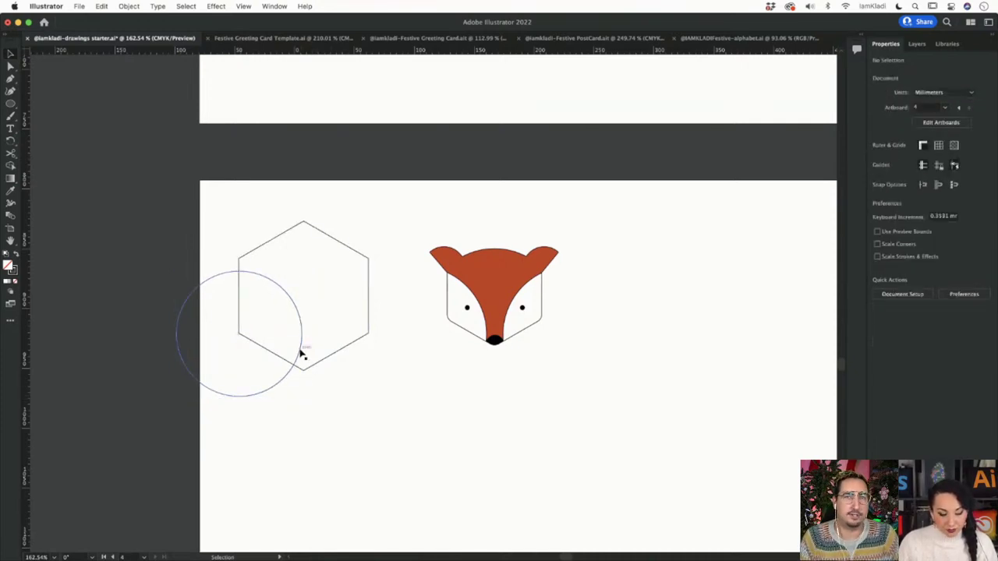
Step: Shrink the cheek circle to about 93 mm and shift it slightly up and right
{"action": "left_click", "coordinate": [300, 349]}
{"action": "mouse_move", "coordinate": [302, 271]}
{"action": "left_mouse_down"}
{"action": "mouse_move", "coordinate": [283, 296]}
{"action": "mouse_move", "coordinate": [301, 270]}
{"action": "mouse_move", "coordinate": [288, 286]}
{"action": "left_mouse_up"}
{"action": "left_click_drag", "start_coordinate": [233, 343], "coordinate": [240, 336]}
{"action": "left_click", "coordinate": [303, 357]}
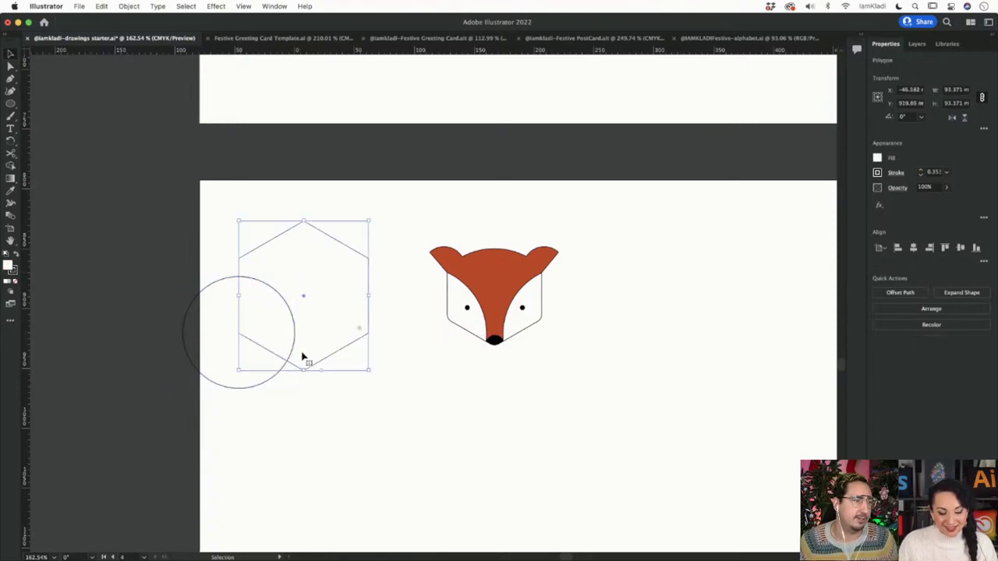
{"action": "left_click", "coordinate": [333, 382]}
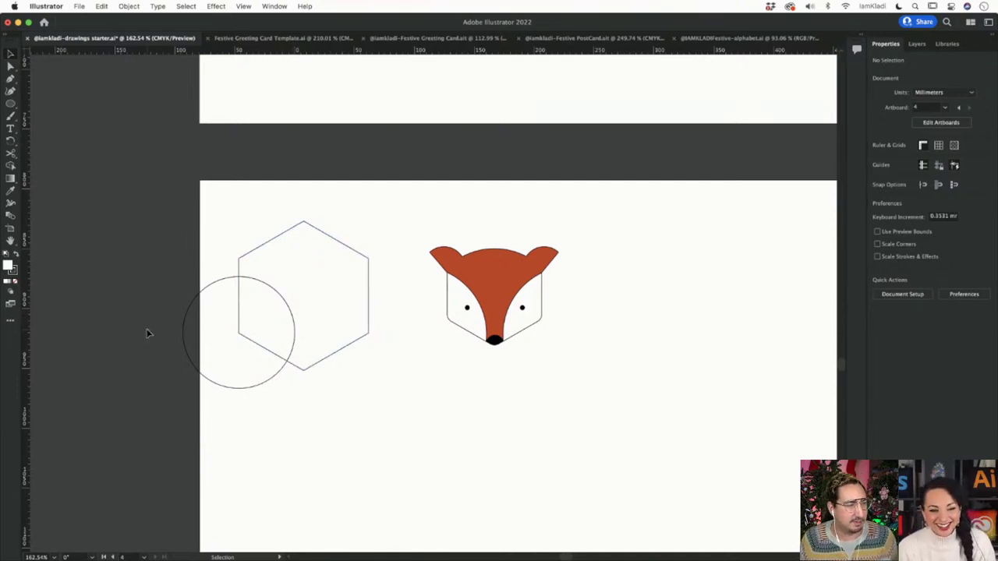
{"action": "left_click", "coordinate": [294, 347]}
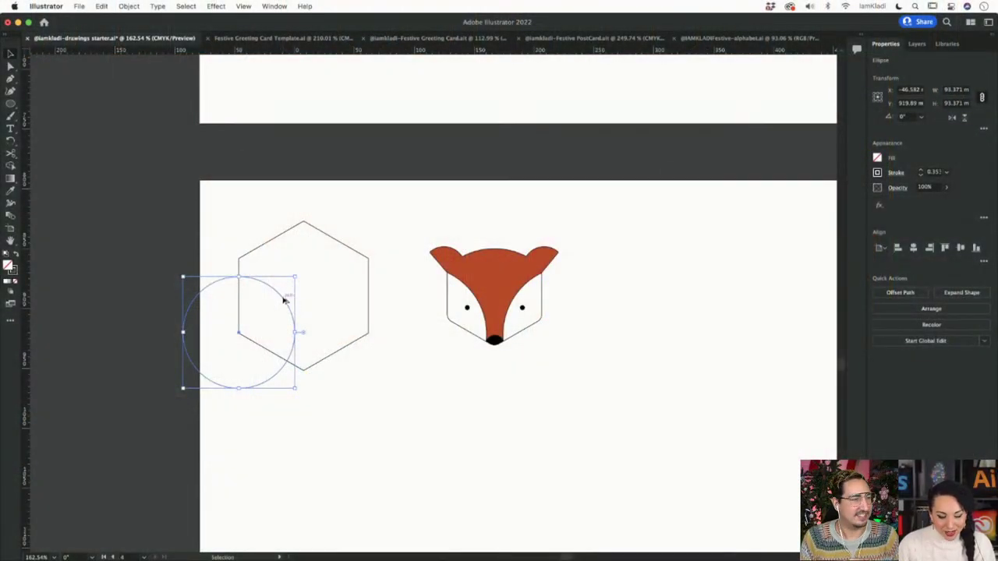
{"action": "left_click_drag", "start_coordinate": [285, 300], "coordinate": [412, 302]}
{"action": "left_click", "coordinate": [409, 258]}
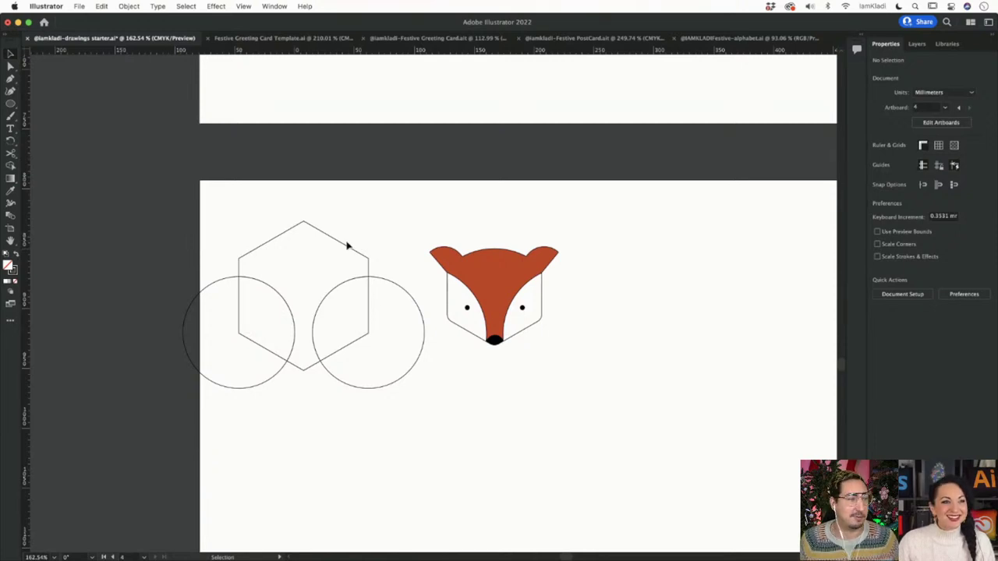
{"action": "left_click", "coordinate": [329, 246]}
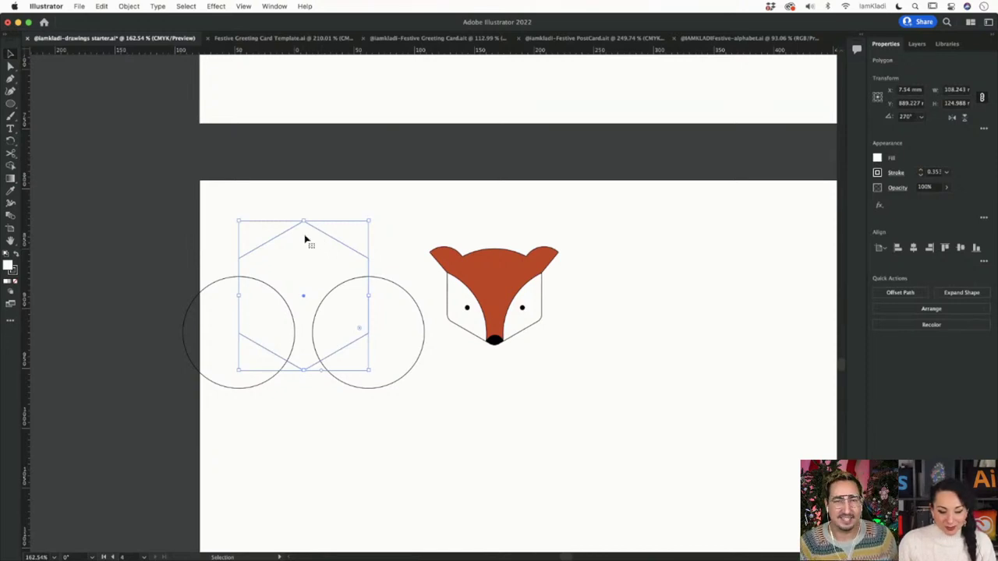
{"action": "key", "text": "a"}
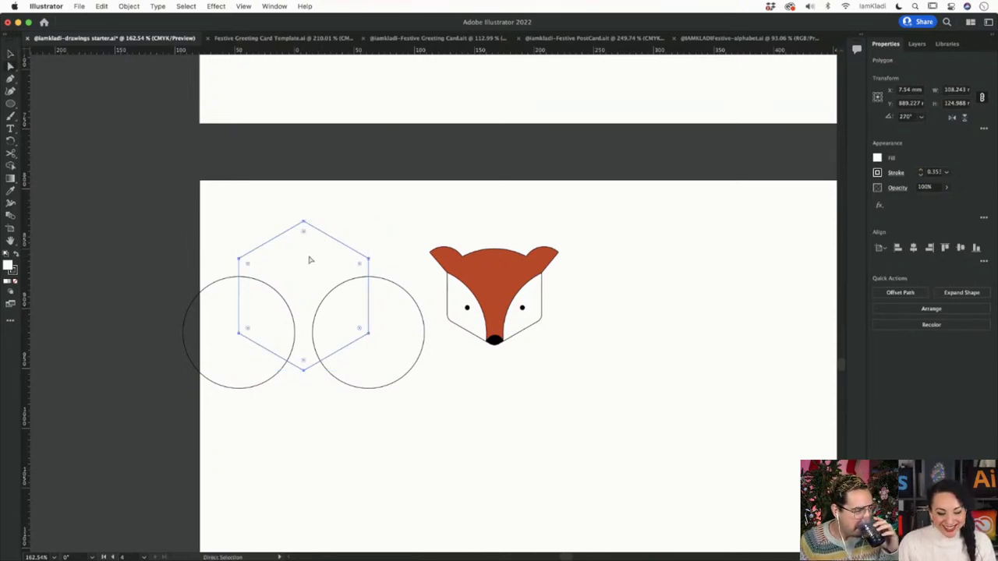
{"action": "left_click", "coordinate": [346, 209]}
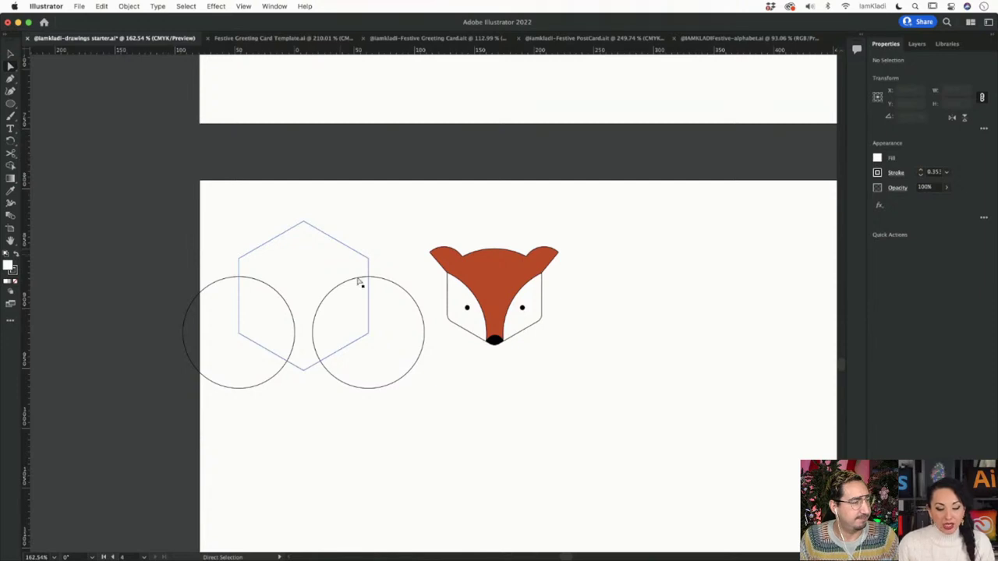
{"action": "left_click", "coordinate": [391, 288]}
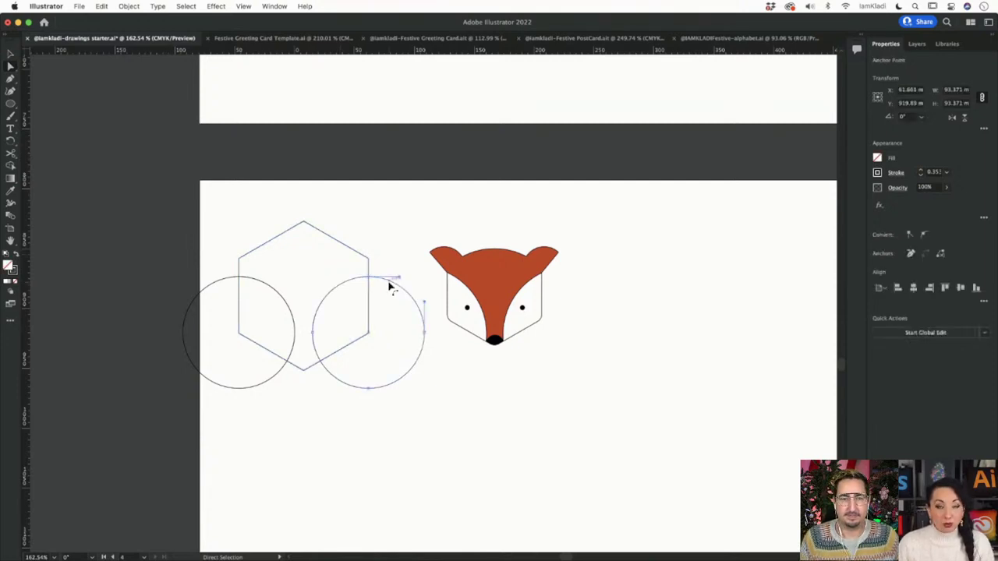
{"action": "key", "text": "v"}
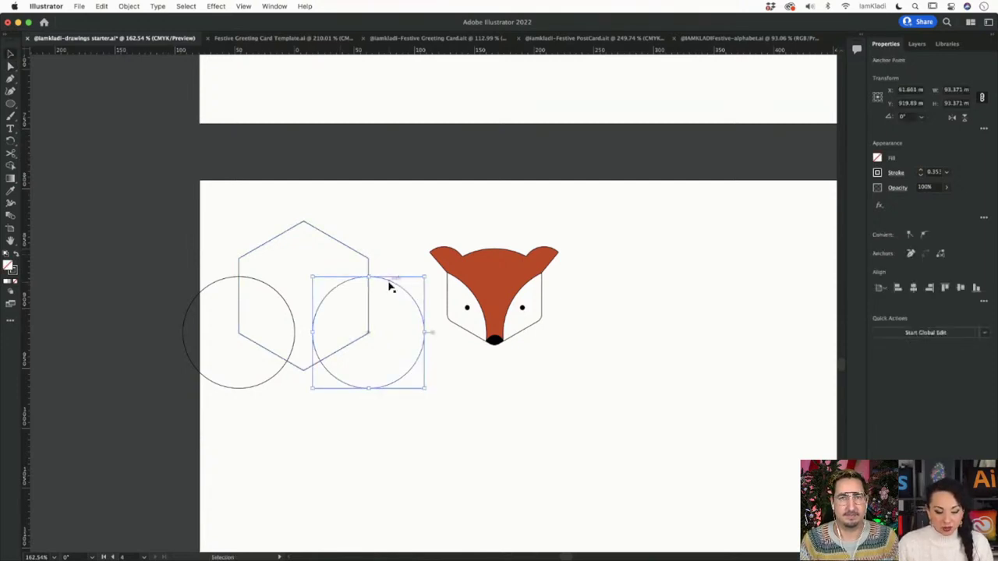
{"action": "key", "text": "super+z"}
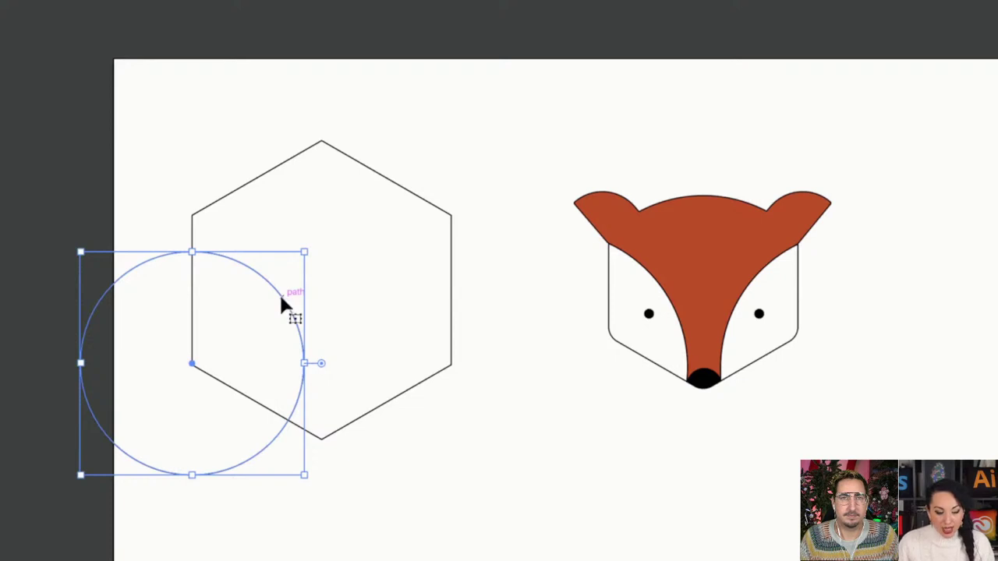
Step: Option-drag a matching circle copy onto the hexagon's lower-right corner, then select the hexagon
{"action": "left_click_drag", "start_coordinate": [287, 305], "coordinate": [543, 301]}
{"action": "left_click", "coordinate": [506, 224]}
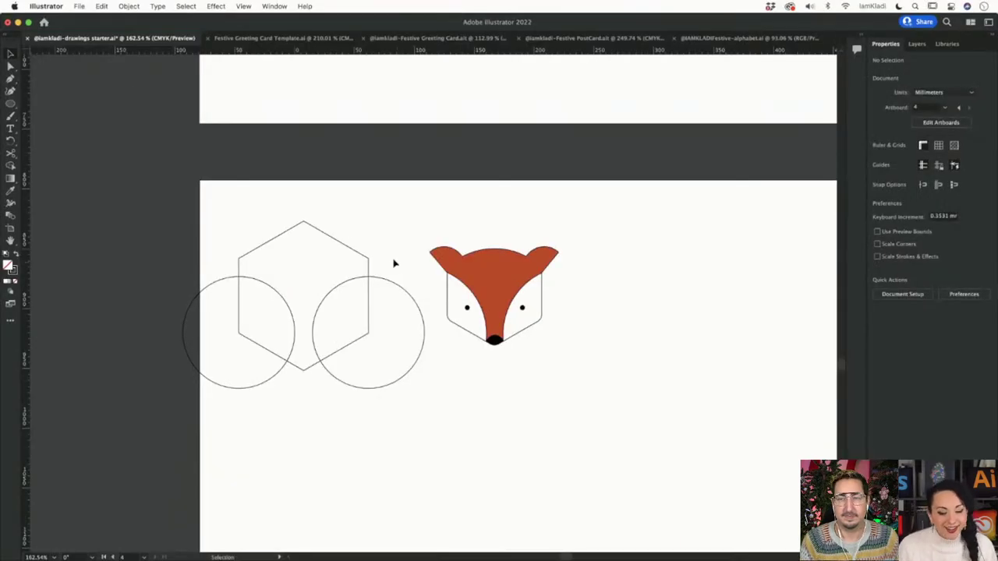
{"action": "left_click", "coordinate": [337, 240]}
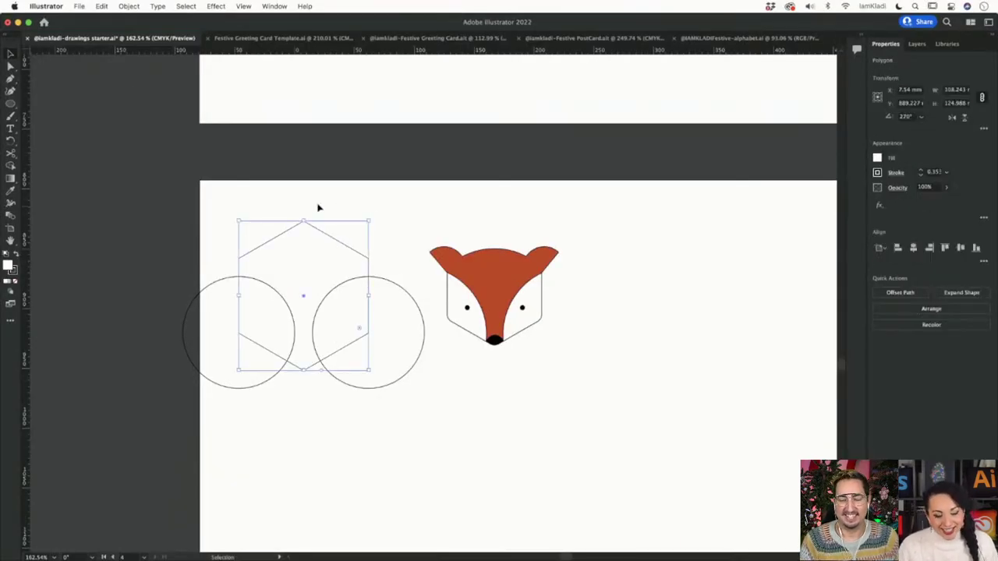
{"action": "left_click", "coordinate": [318, 208]}
{"action": "left_click", "coordinate": [319, 240]}
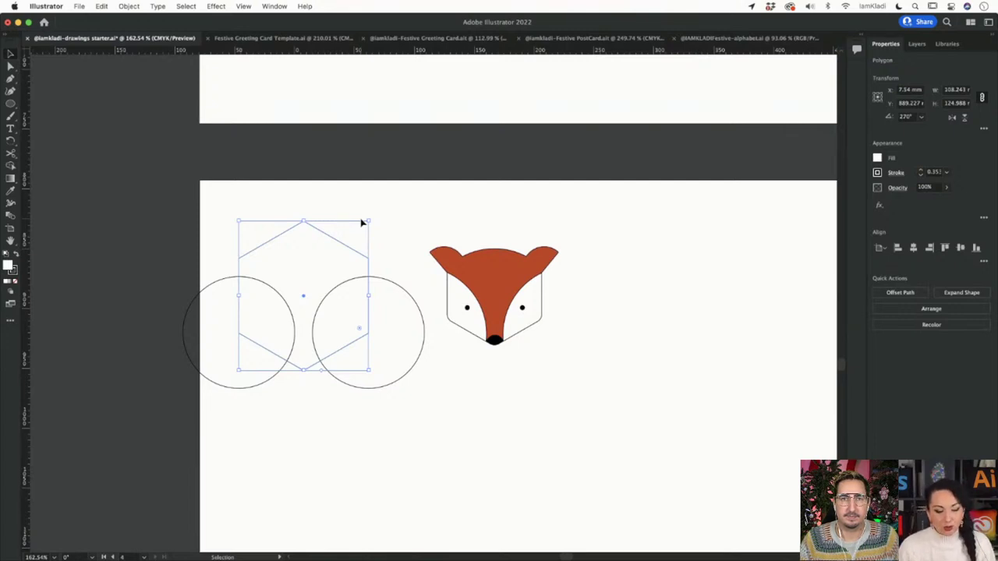
Step: Reselect the hexagon with Direct Selection to show its anchors and corner widgets
{"action": "left_click", "coordinate": [407, 207]}
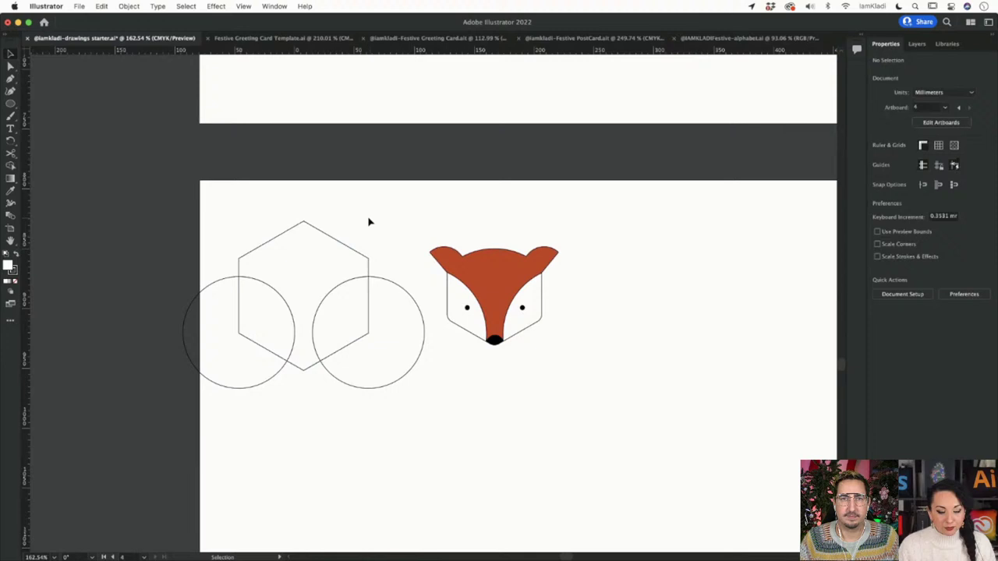
{"action": "left_click", "coordinate": [334, 246]}
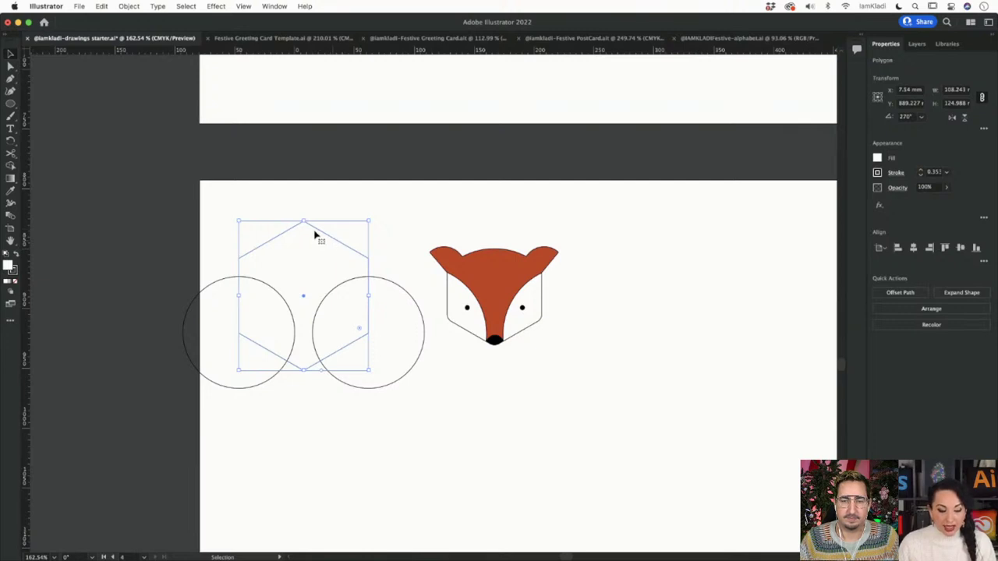
{"action": "key", "text": "a"}
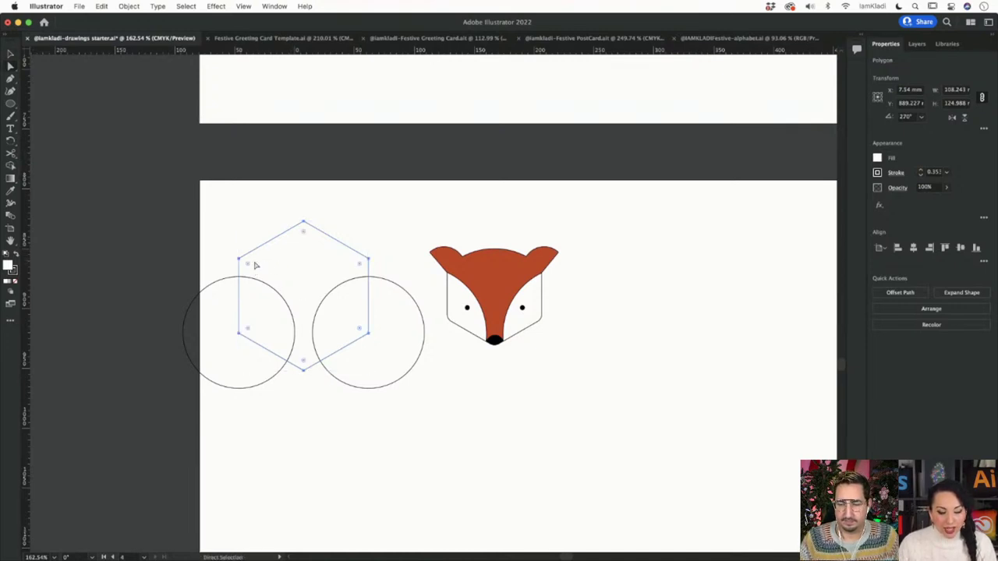
Step: Round all the hexagon's corners with a live-corner widget and review its Transform and Appearance settings
{"action": "left_click_drag", "start_coordinate": [248, 263], "coordinate": [261, 269]}
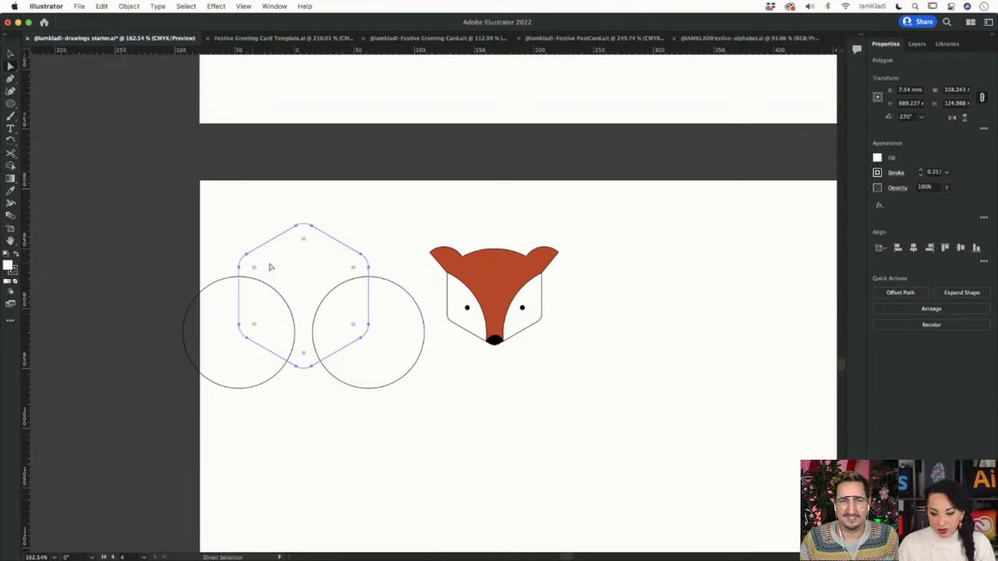
{"action": "left_click", "coordinate": [982, 130]}
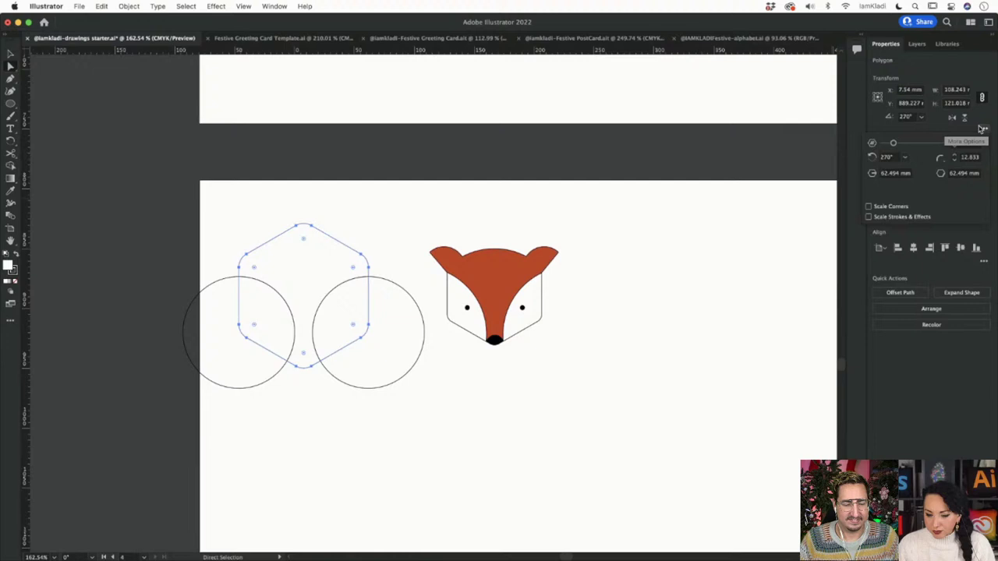
{"action": "left_click", "coordinate": [940, 271]}
{"action": "left_click", "coordinate": [985, 219]}
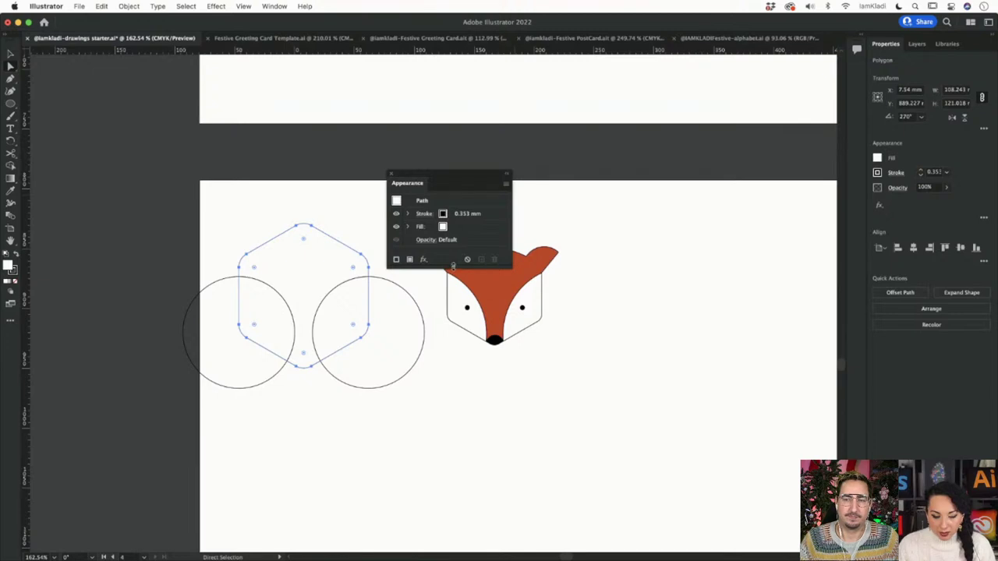
{"action": "left_click_drag", "start_coordinate": [410, 268], "coordinate": [425, 342]}
{"action": "left_click", "coordinate": [392, 175]}
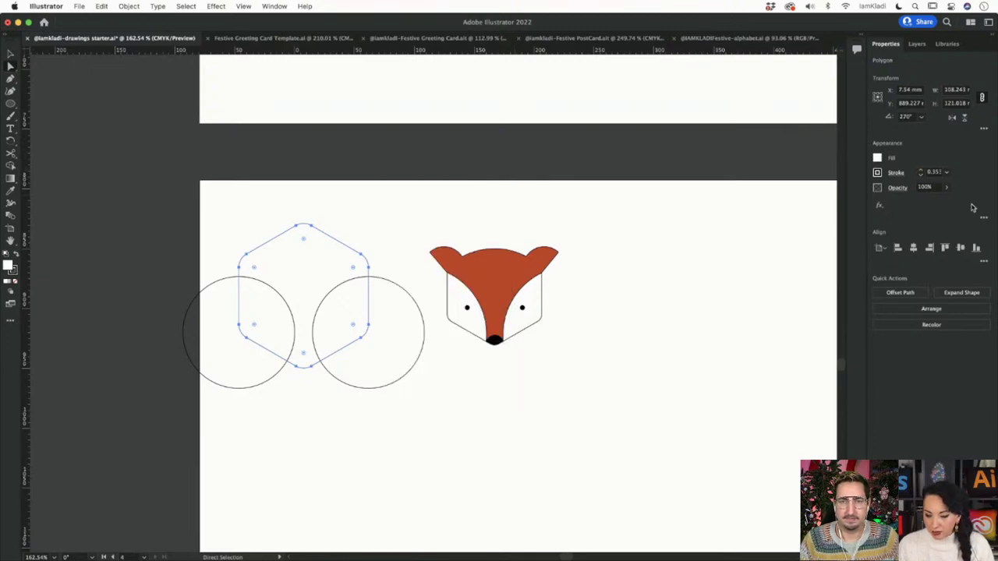
{"action": "left_click", "coordinate": [879, 207]}
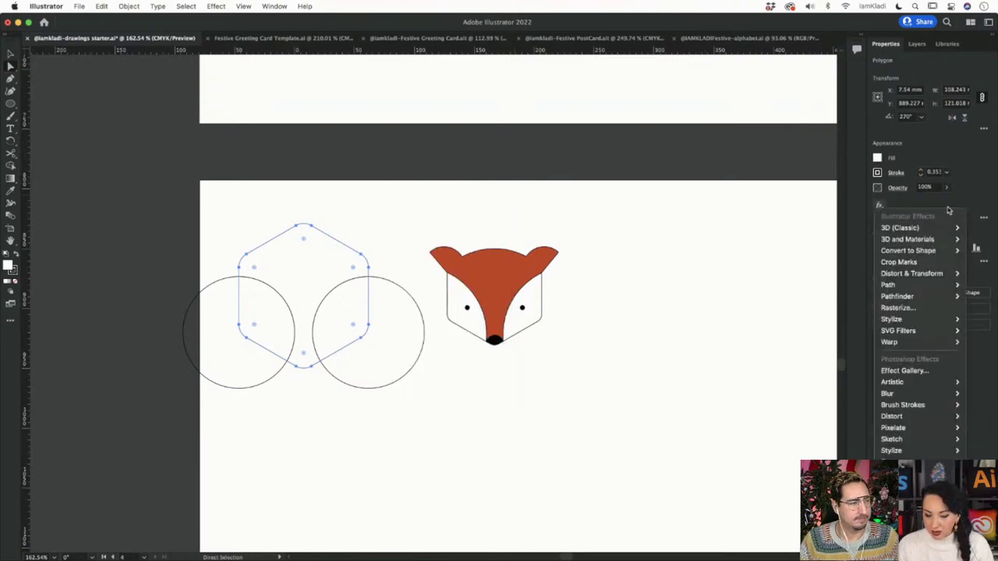
{"action": "key", "text": "Escape"}
{"action": "left_click", "coordinate": [984, 217]}
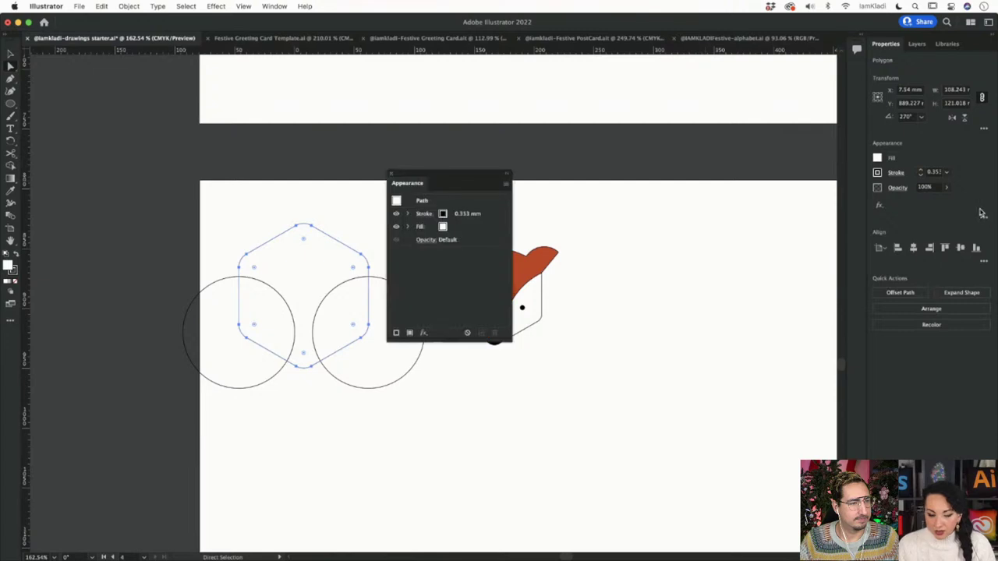
{"action": "left_click", "coordinate": [389, 175]}
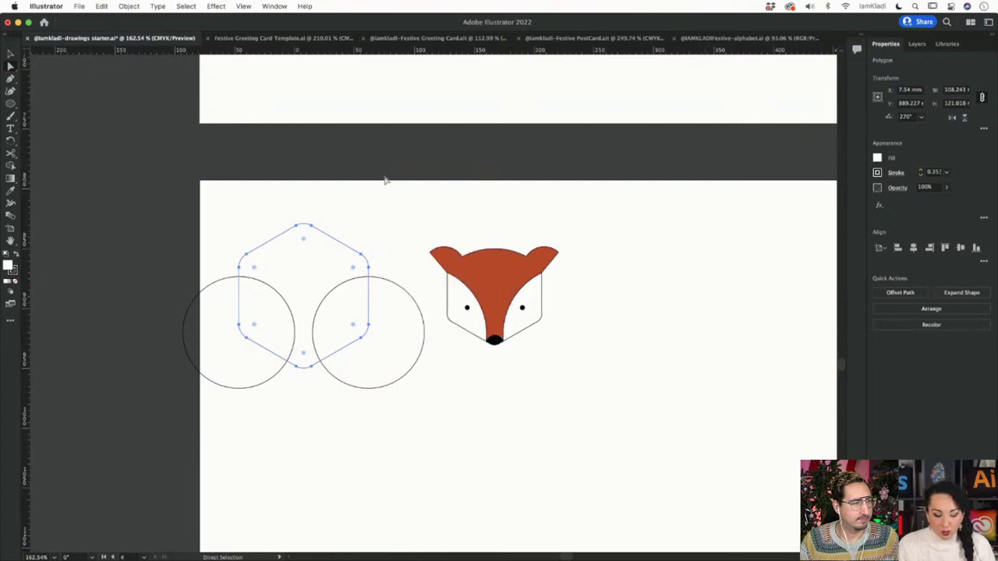
Step: Open the hexagon's Corners dialog from its corner widget and move the dialog aside
{"action": "key", "text": "v"}
{"action": "key", "text": "a"}
{"action": "double_click", "coordinate": [304, 238]}
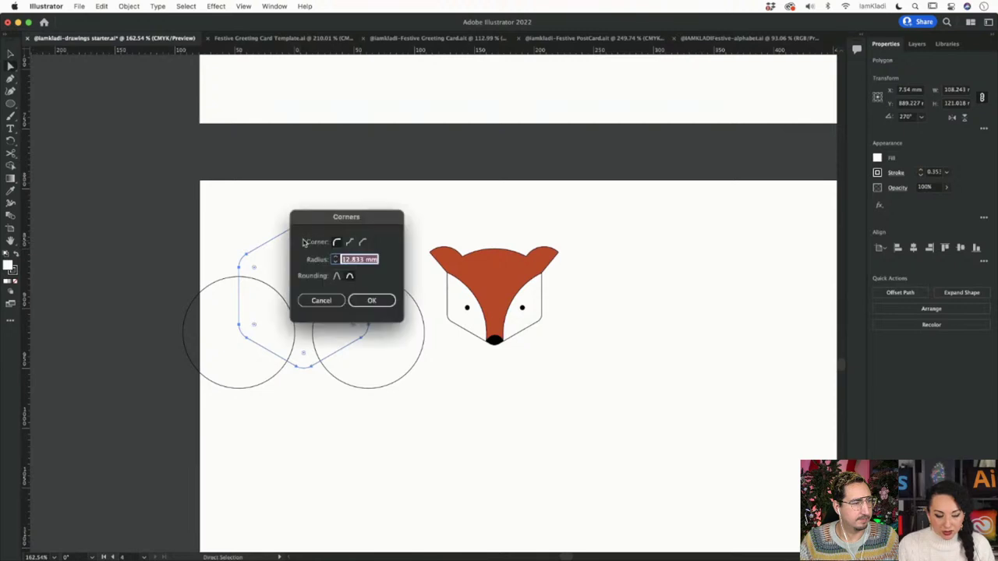
{"action": "left_click_drag", "start_coordinate": [418, 204], "coordinate": [434, 198]}
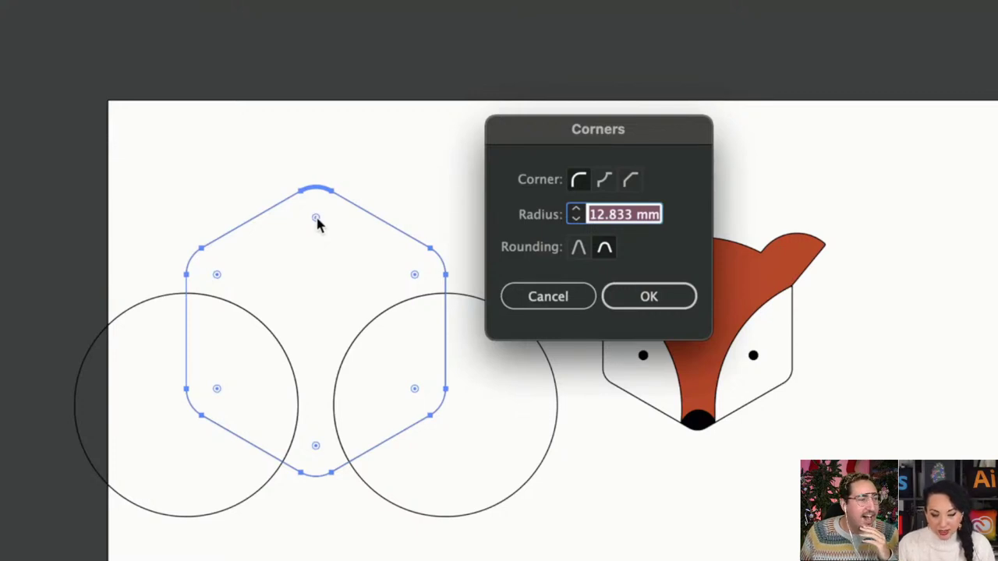
{"action": "left_click_drag", "start_coordinate": [510, 133], "coordinate": [509, 145]}
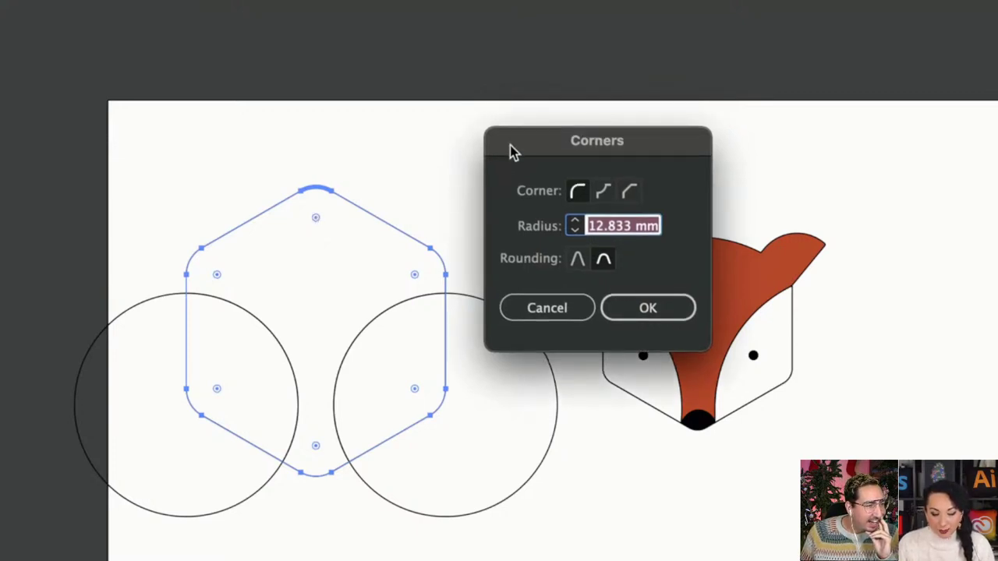
Step: Set the corners to Round type with a 13 mm absolute radius and apply
{"action": "left_click", "coordinate": [574, 231]}
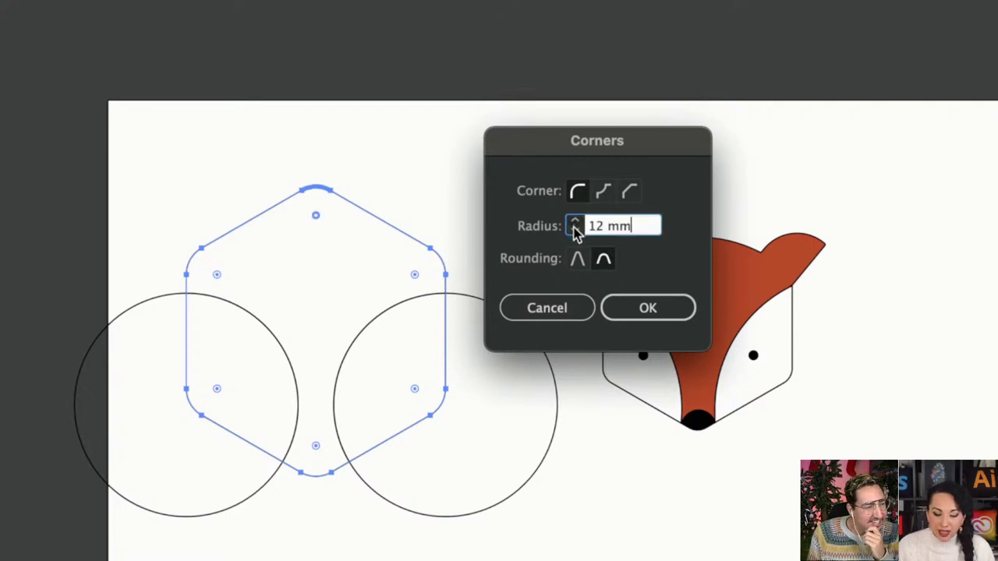
{"action": "left_click", "coordinate": [575, 232]}
{"action": "left_click", "coordinate": [575, 222]}
{"action": "left_click", "coordinate": [574, 222]}
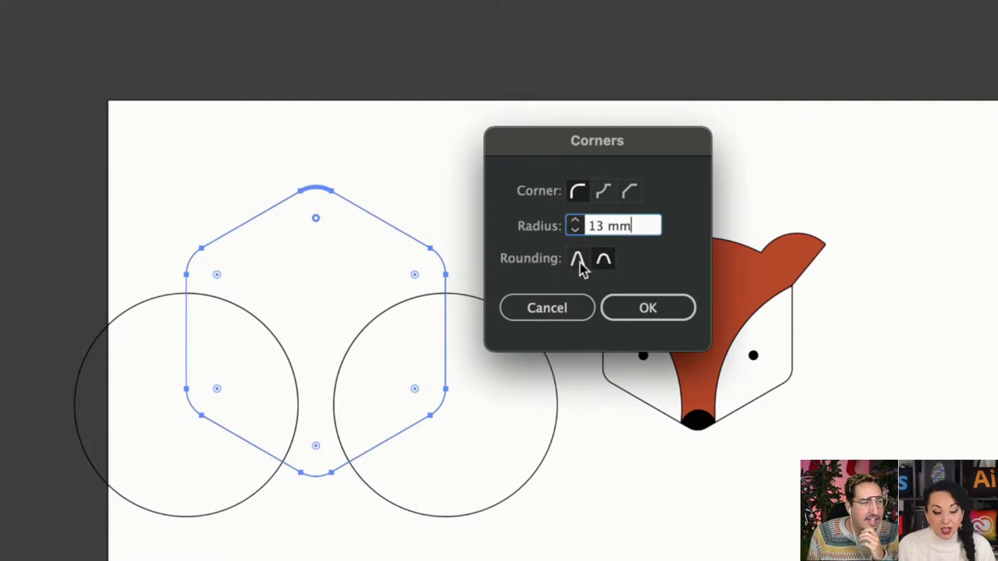
{"action": "left_click", "coordinate": [603, 261]}
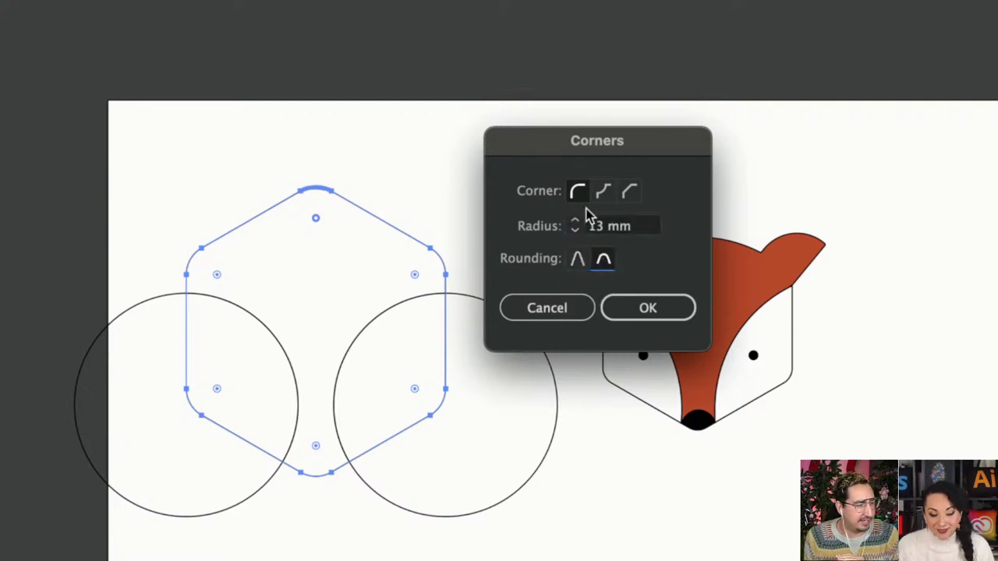
{"action": "left_click", "coordinate": [602, 195]}
{"action": "left_click", "coordinate": [630, 194]}
{"action": "left_click", "coordinate": [606, 197]}
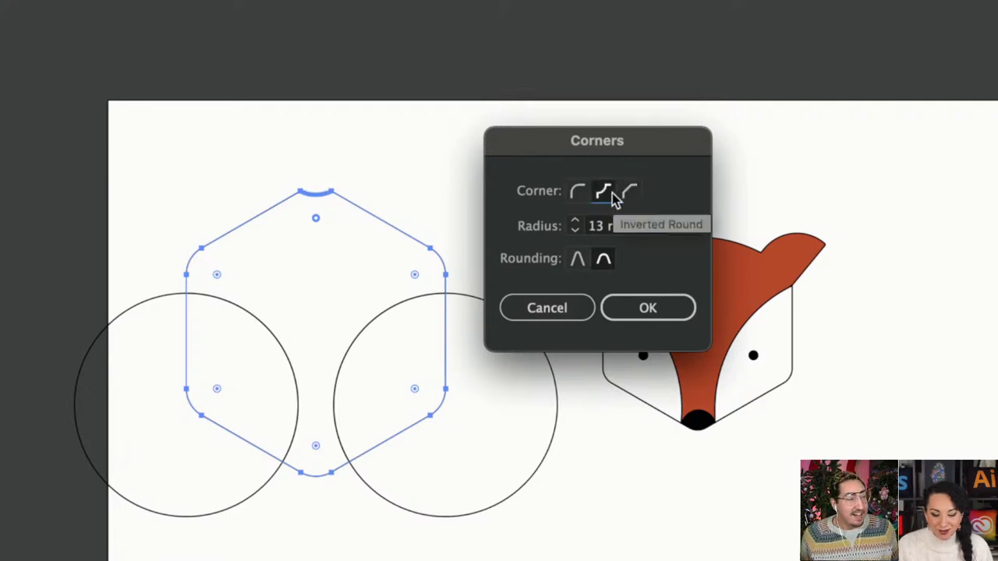
{"action": "left_click", "coordinate": [580, 195]}
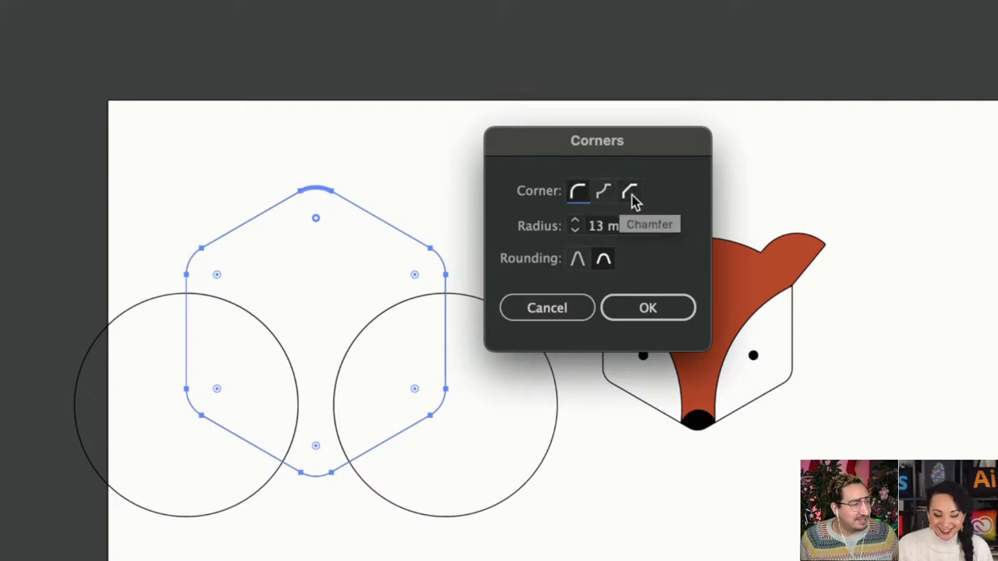
{"action": "left_click", "coordinate": [680, 305]}
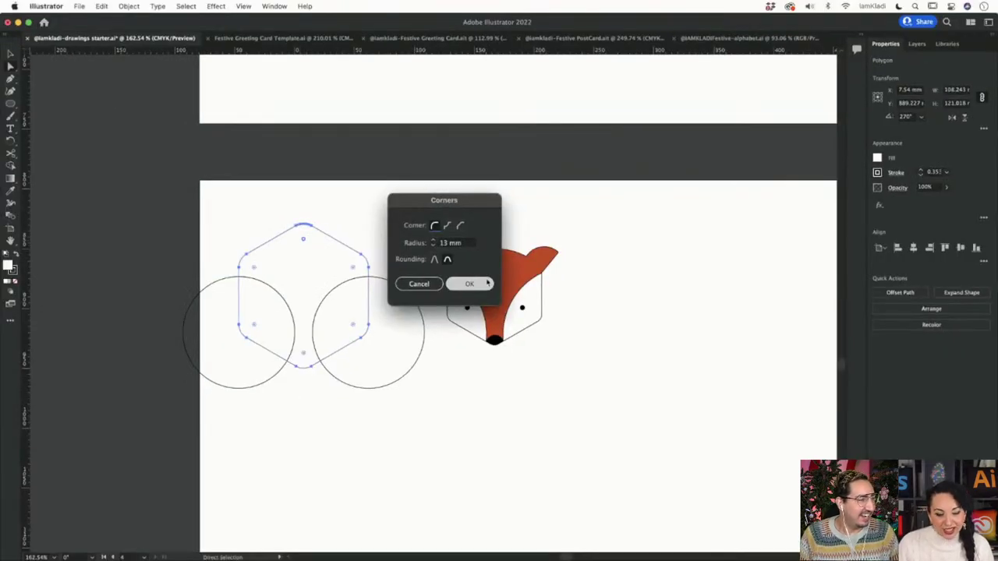
{"action": "left_click", "coordinate": [470, 284]}
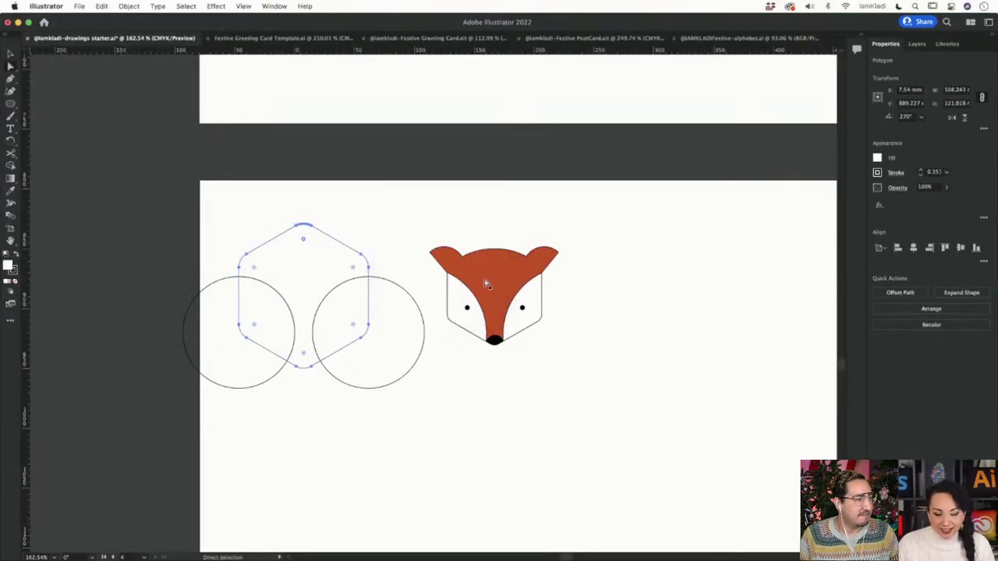
{"action": "key", "text": "v"}
{"action": "left_click", "coordinate": [397, 226]}
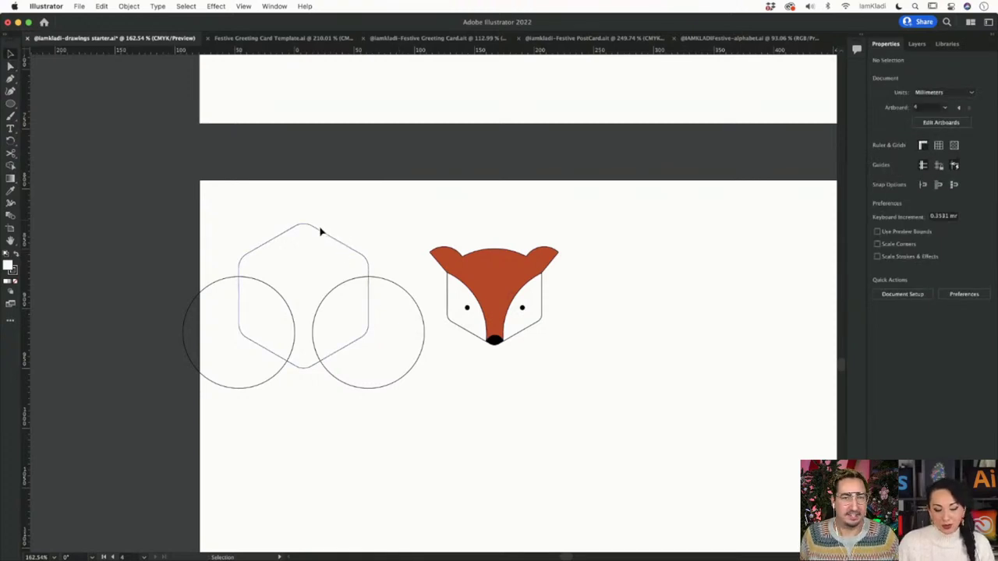
{"action": "left_click", "coordinate": [320, 232]}
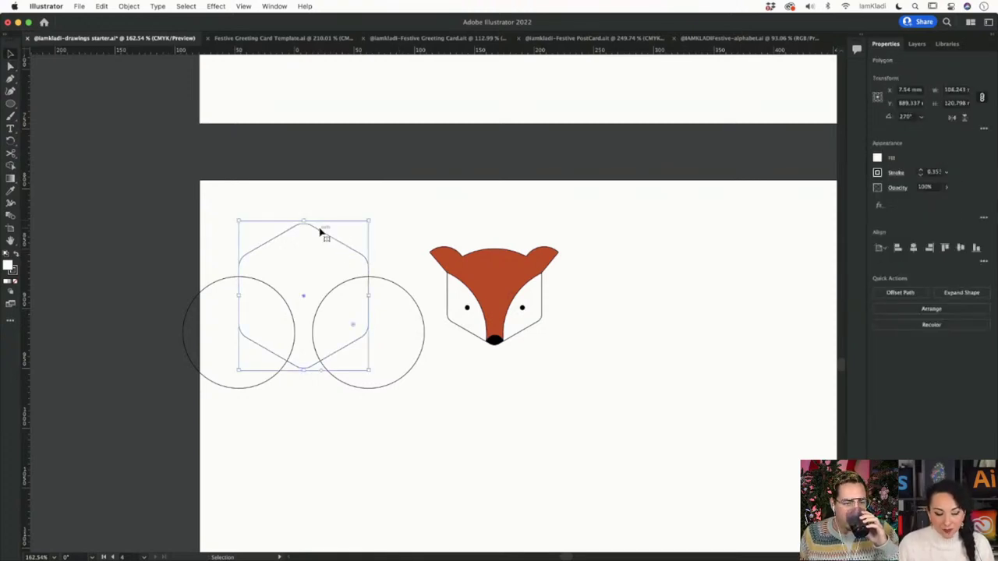
{"action": "left_click", "coordinate": [379, 235]}
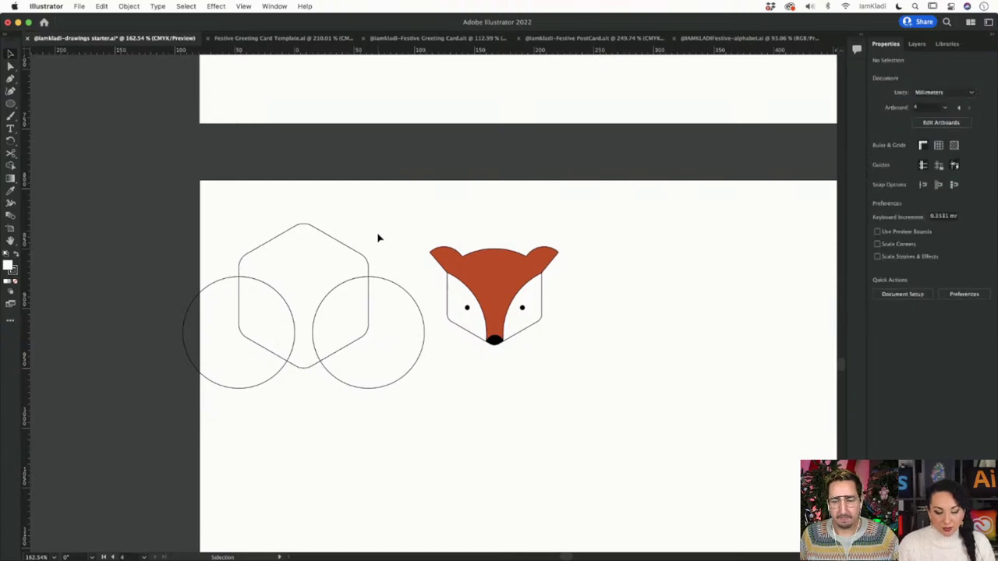
{"action": "scroll", "coordinate": [378, 237], "scroll_direction": "down", "scroll_amount": 2}
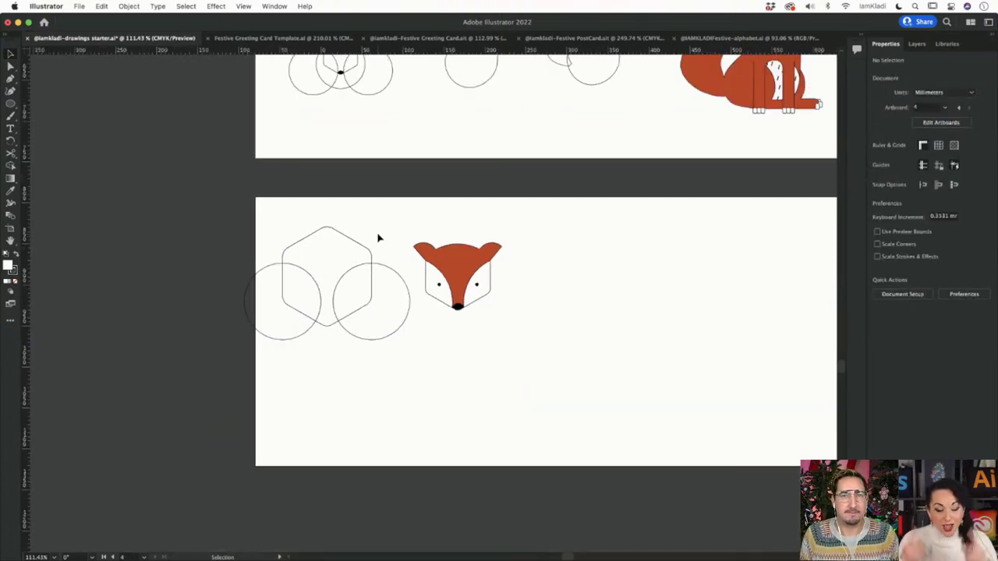
{"action": "scroll", "coordinate": [347, 273], "scroll_direction": "up", "scroll_amount": 3}
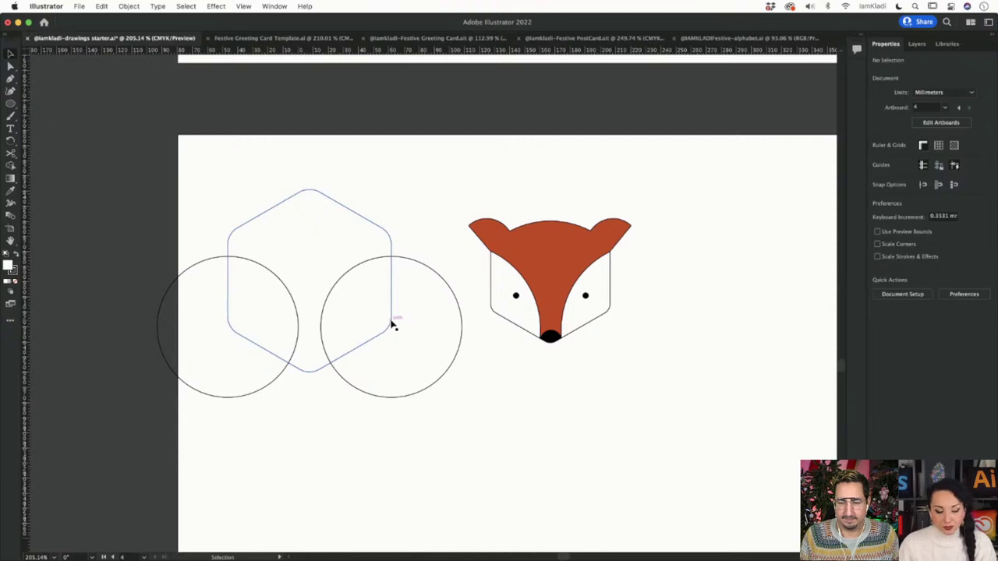
Step: Alt-drag a copy of the right circle into the hexagon
{"action": "left_click", "coordinate": [416, 264]}
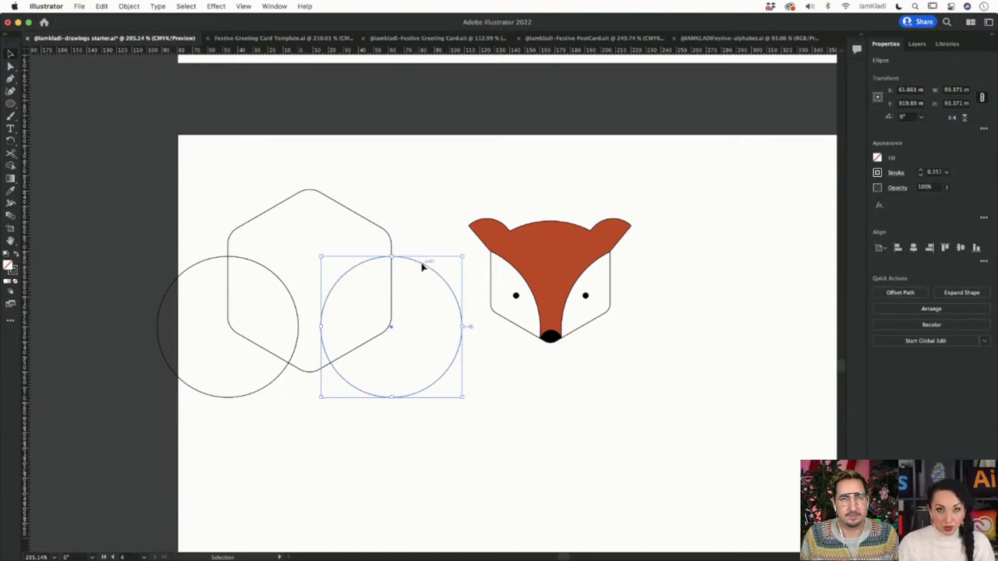
{"action": "left_click_drag", "start_coordinate": [423, 265], "coordinate": [387, 193]}
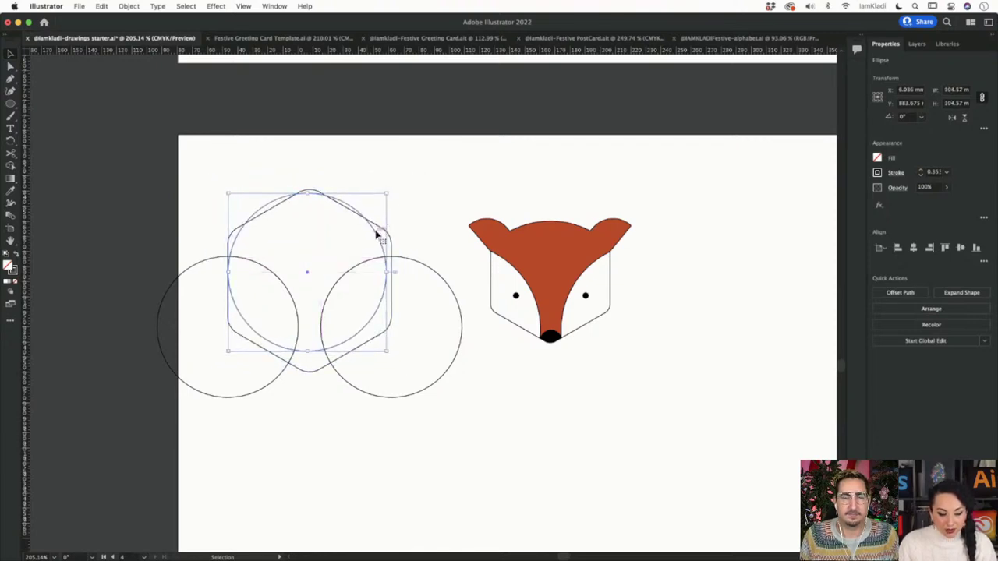
{"action": "left_click_drag", "start_coordinate": [377, 232], "coordinate": [375, 236]}
{"action": "scroll", "coordinate": [375, 236], "scroll_direction": "down", "scroll_amount": 3}
{"action": "scroll", "coordinate": [375, 236], "scroll_direction": "up", "scroll_amount": 4}
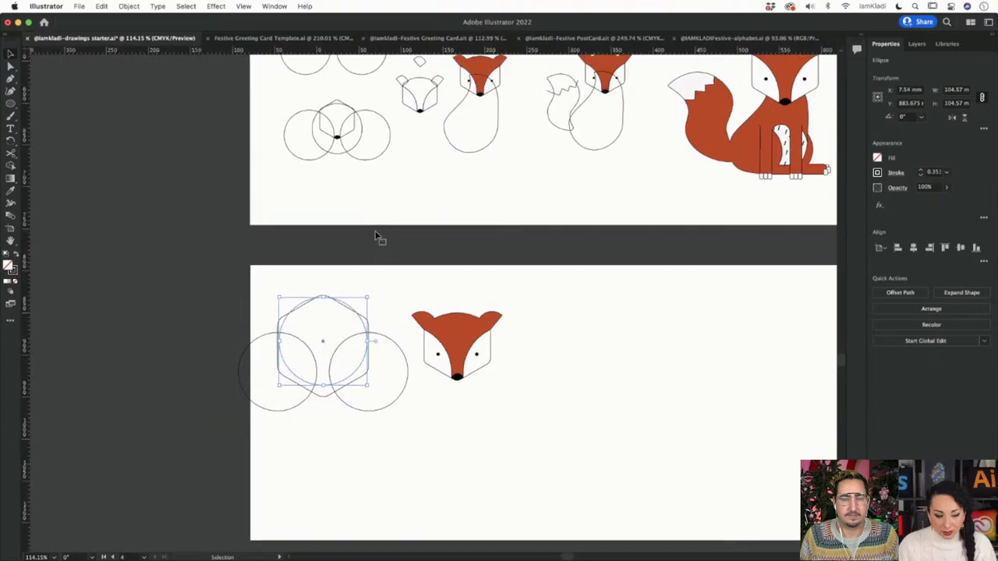
{"action": "scroll", "coordinate": [314, 220], "scroll_direction": "up", "scroll_amount": 4}
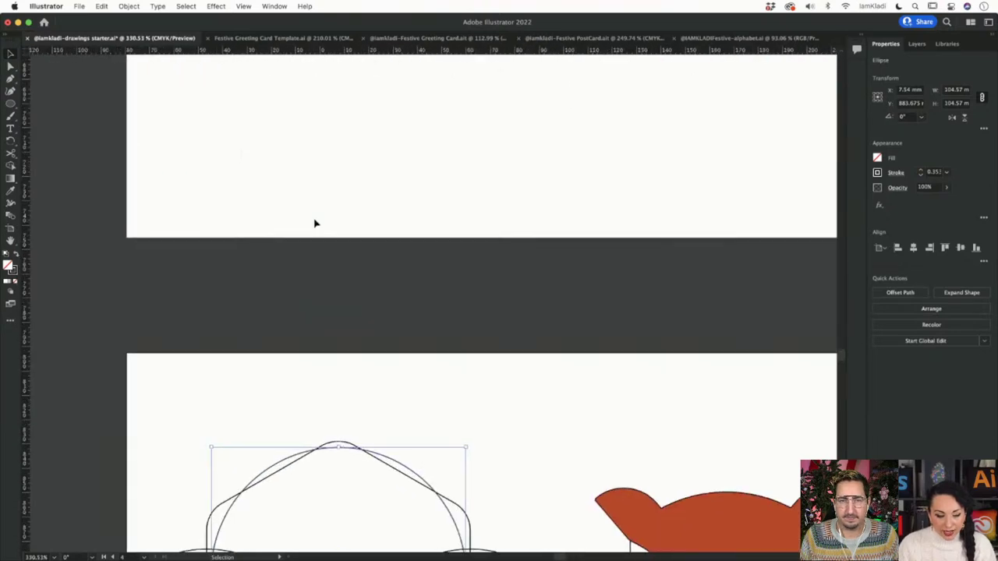
{"action": "scroll", "coordinate": [314, 224], "scroll_direction": "up", "scroll_amount": 5}
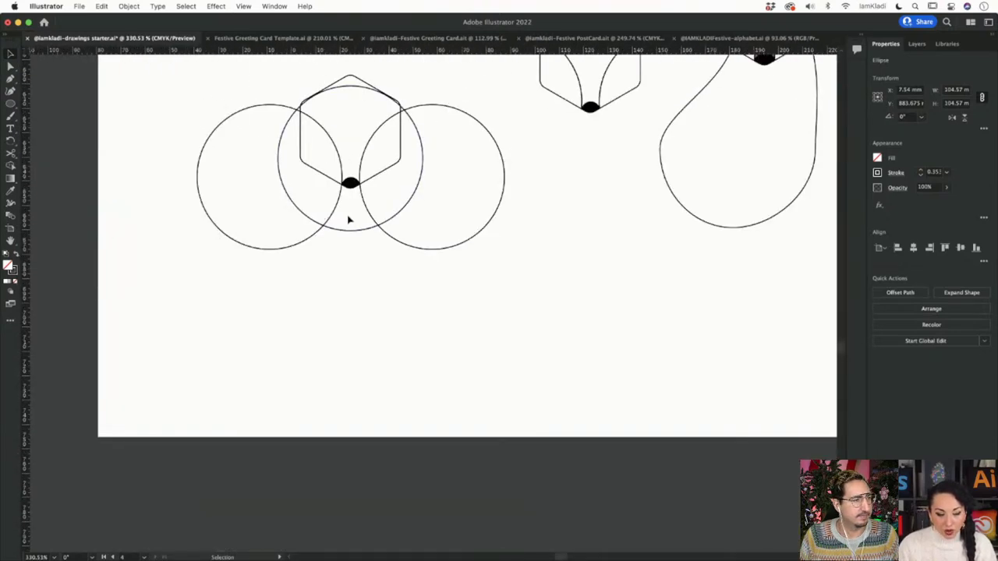
{"action": "scroll", "coordinate": [348, 220], "scroll_direction": "down", "scroll_amount": 3}
{"action": "scroll", "coordinate": [348, 219], "scroll_direction": "down", "scroll_amount": 4}
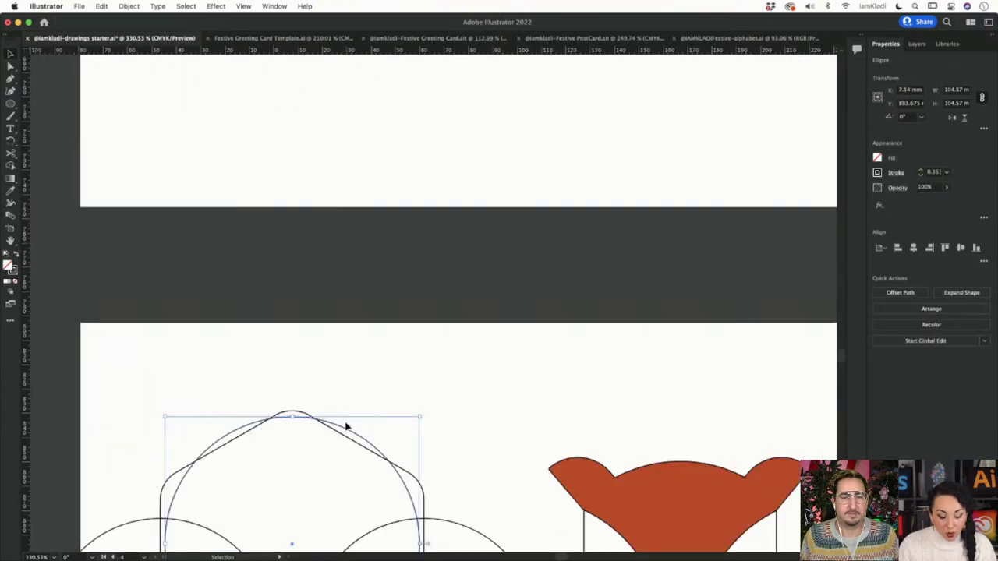
{"action": "scroll", "coordinate": [346, 426], "scroll_direction": "down", "scroll_amount": 2}
{"action": "scroll", "coordinate": [347, 426], "scroll_direction": "down", "scroll_amount": 6}
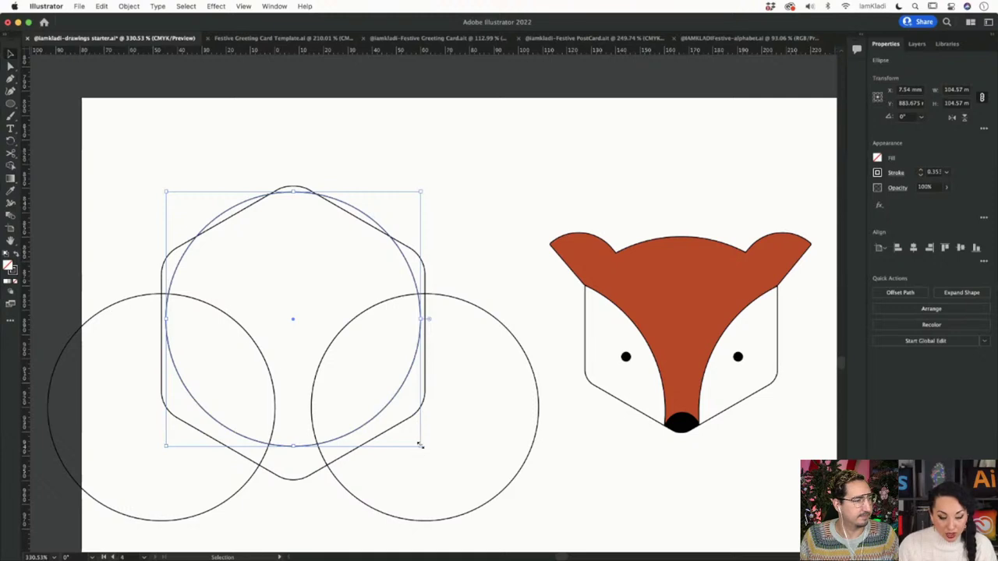
Step: Enlarge the copy to the hexagon's width and flatten it into a roughly 112 × 90 mm ellipse
{"action": "left_click_drag", "start_coordinate": [421, 446], "coordinate": [429, 449]}
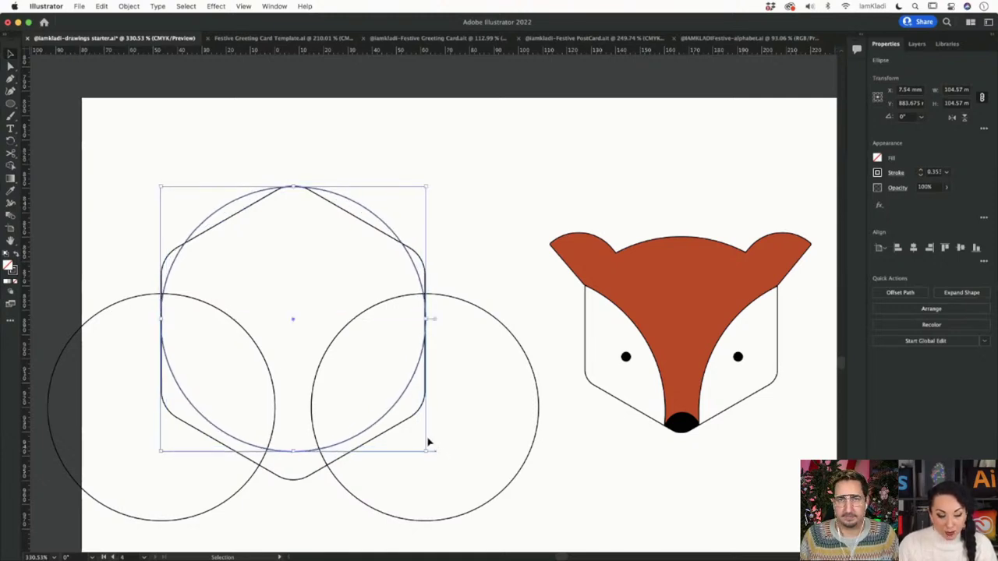
{"action": "mouse_move", "coordinate": [361, 207]}
{"action": "left_mouse_down"}
{"action": "mouse_move", "coordinate": [360, 222]}
{"action": "mouse_move", "coordinate": [351, 211]}
{"action": "left_mouse_up"}
{"action": "left_click", "coordinate": [357, 218]}
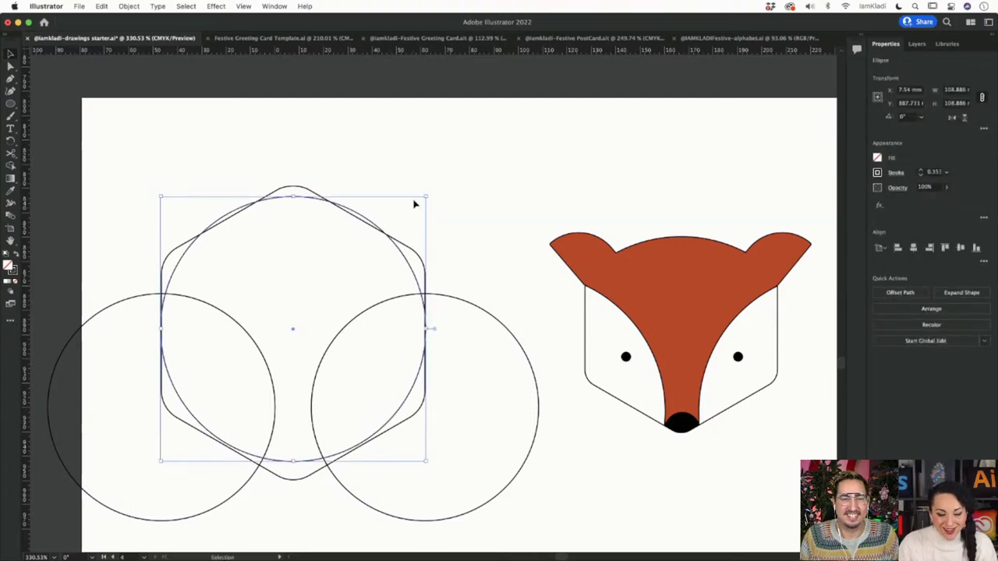
{"action": "left_click_drag", "start_coordinate": [425, 197], "coordinate": [430, 192]}
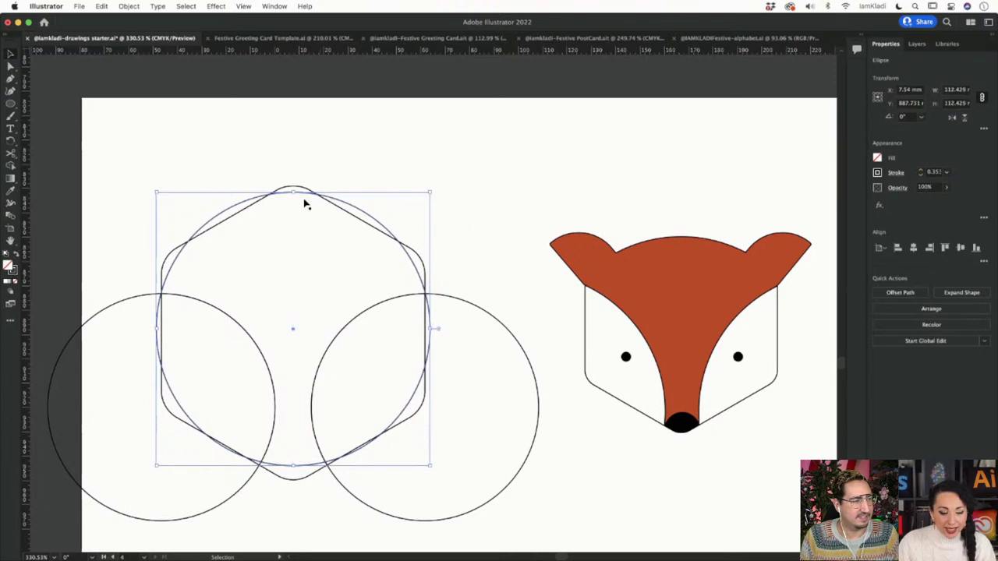
{"action": "mouse_move", "coordinate": [292, 194]}
{"action": "left_mouse_down"}
{"action": "mouse_move", "coordinate": [293, 232]}
{"action": "mouse_move", "coordinate": [307, 210]}
{"action": "mouse_move", "coordinate": [296, 212]}
{"action": "mouse_move", "coordinate": [310, 209]}
{"action": "left_mouse_up"}
{"action": "left_click", "coordinate": [353, 183]}
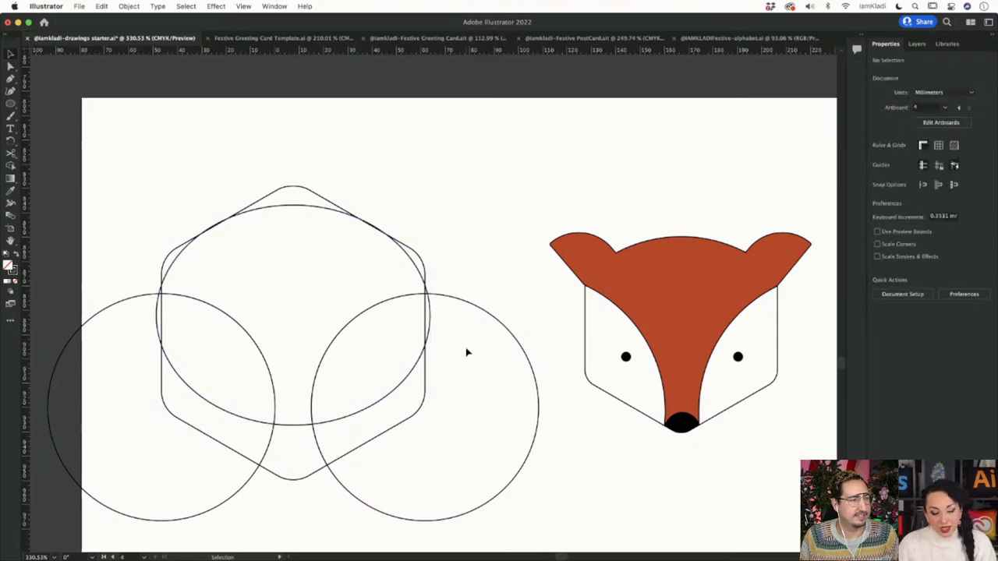
Step: Marquee-select only the hexagon and the wide ellipse, leaving the two cheek circles out
{"action": "scroll", "coordinate": [466, 353], "scroll_direction": "down", "scroll_amount": 5}
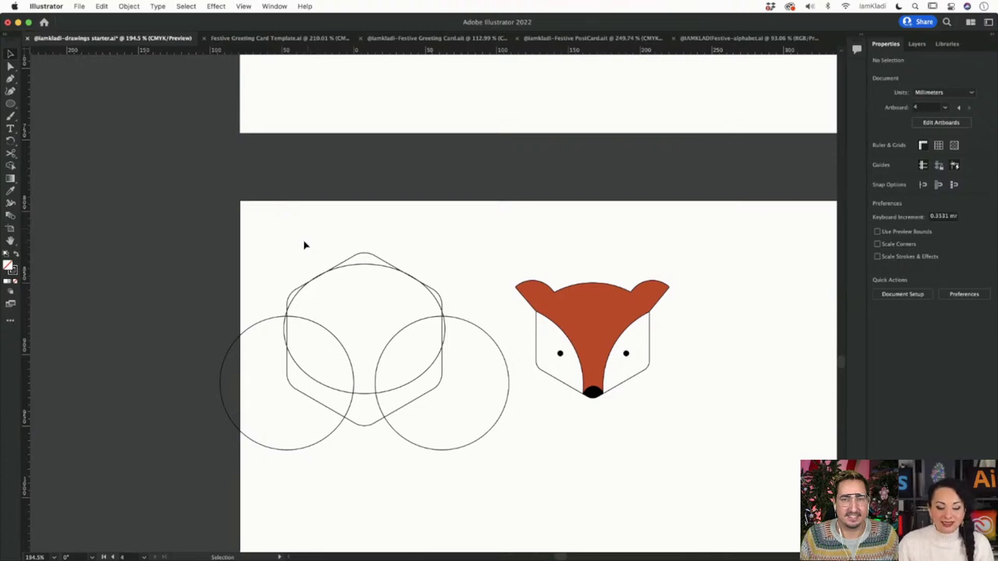
{"action": "left_click_drag", "start_coordinate": [284, 232], "coordinate": [434, 388]}
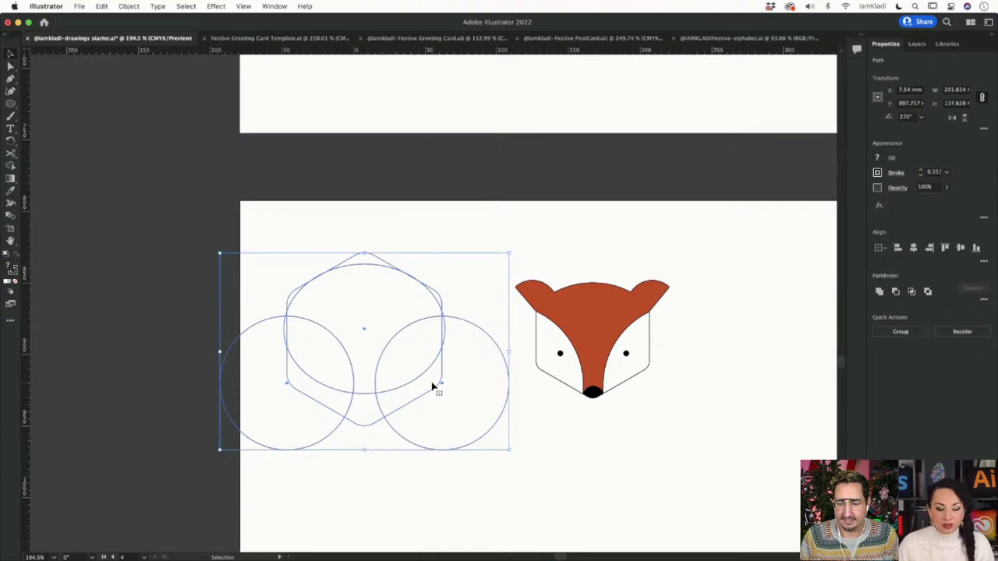
{"action": "left_click", "coordinate": [357, 227]}
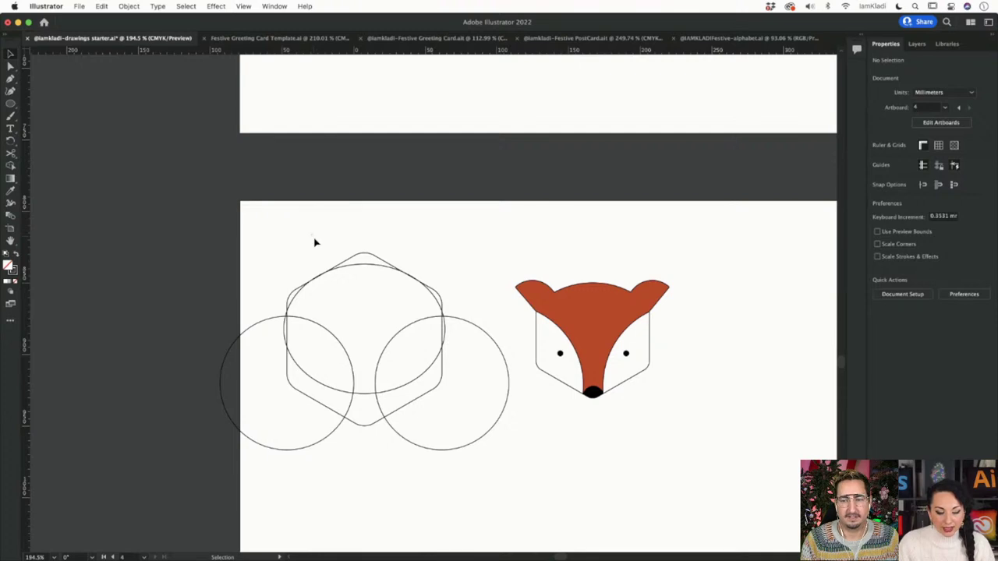
{"action": "left_click_drag", "start_coordinate": [315, 243], "coordinate": [365, 302]}
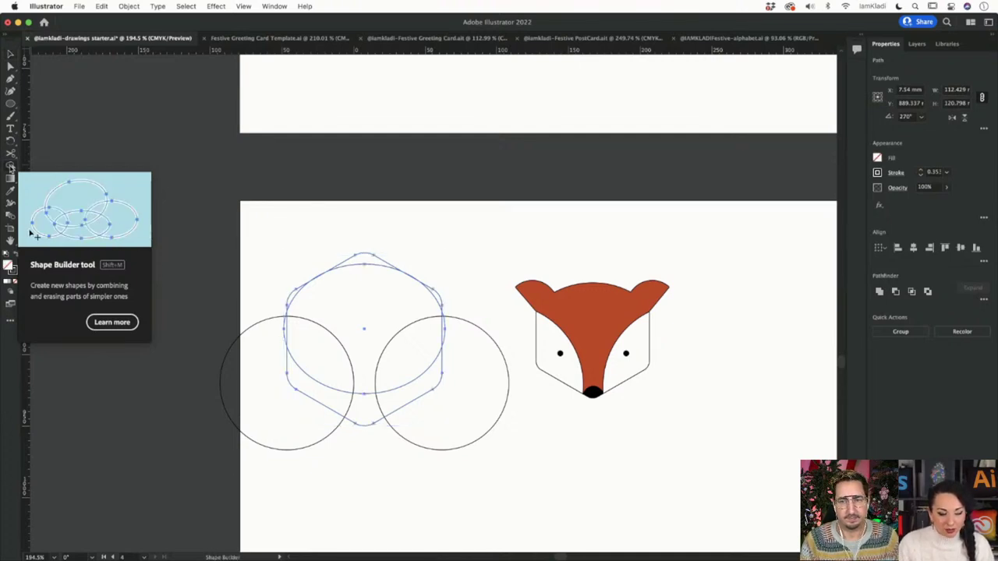
Step: Use Shape Builder to delete the top sliver and merge the ellipse and bottom triangle into the head
{"action": "left_click", "coordinate": [10, 166]}
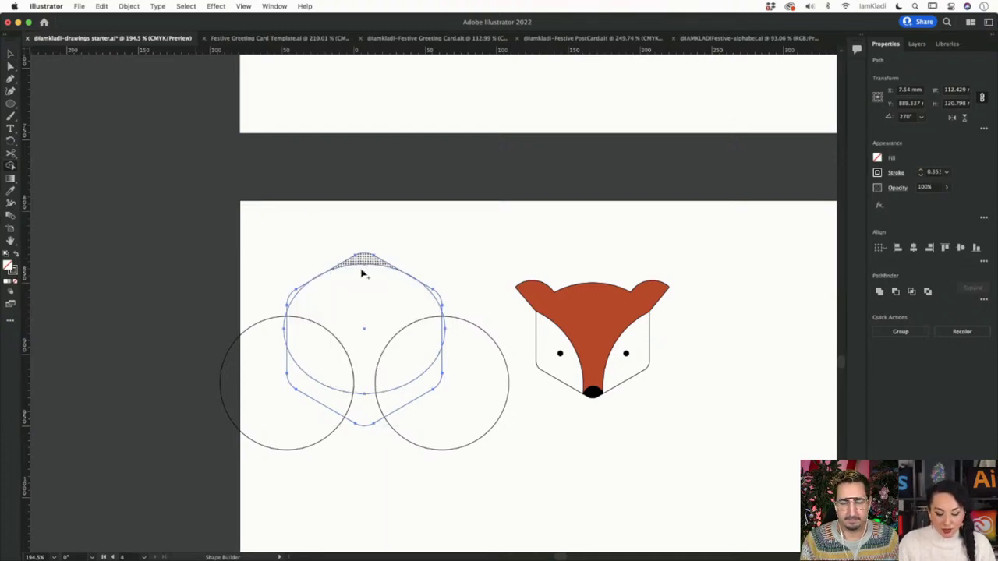
{"action": "key", "text": "v"}
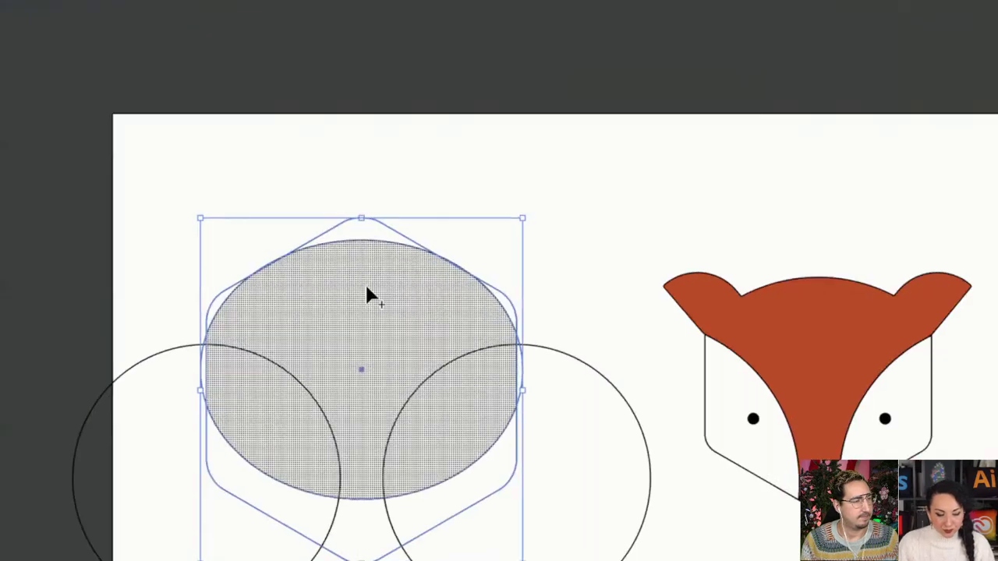
{"action": "key", "text": "shift+m"}
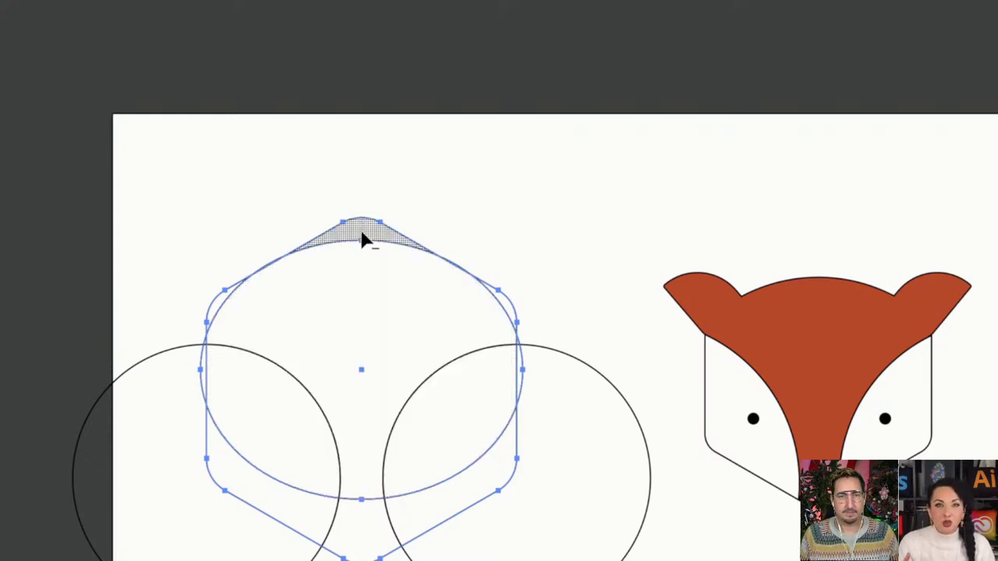
{"action": "left_click", "coordinate": [361, 237], "text": "alt"}
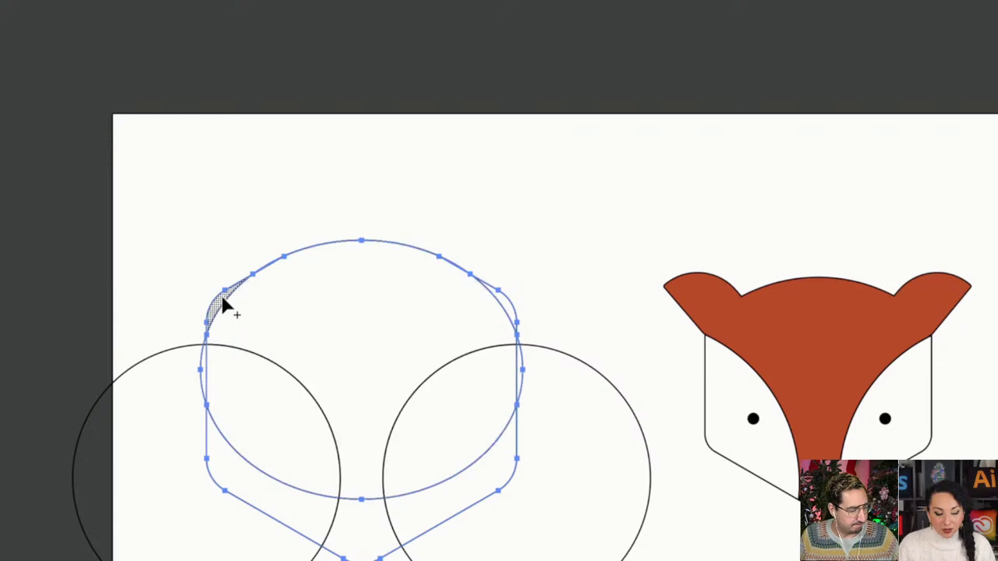
{"action": "left_click_drag", "start_coordinate": [222, 300], "coordinate": [269, 297]}
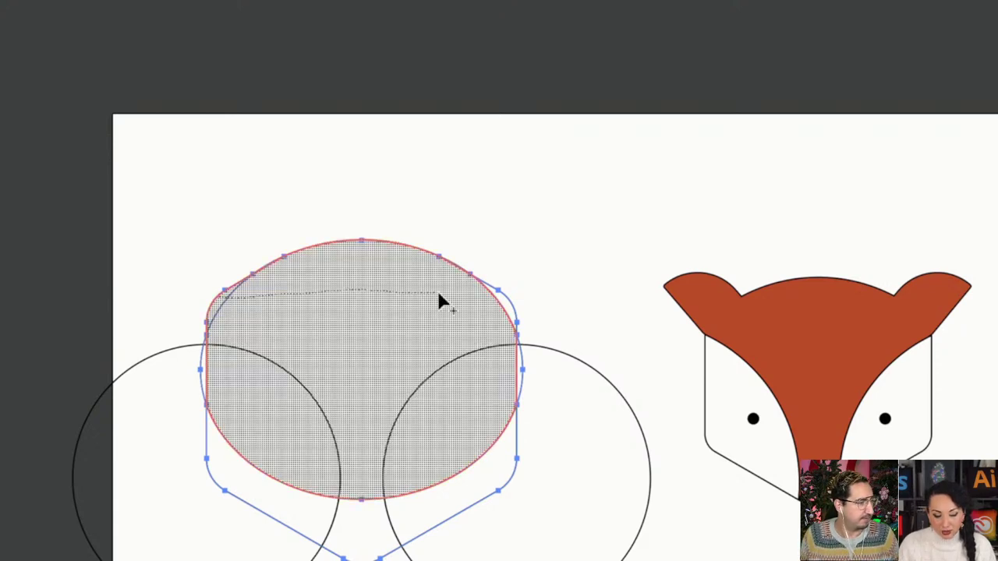
{"action": "left_click_drag", "start_coordinate": [499, 302], "coordinate": [496, 301]}
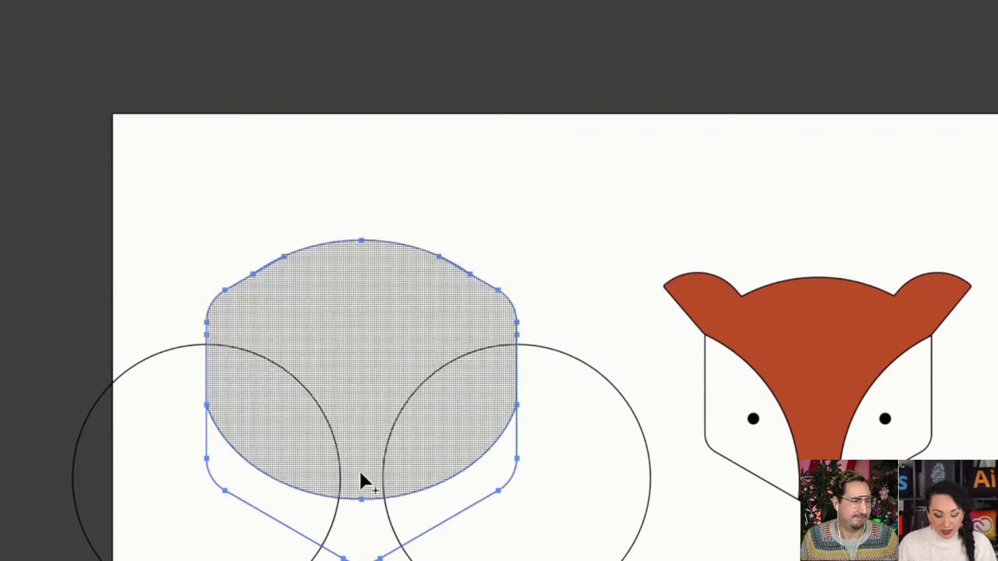
{"action": "mouse_move", "coordinate": [353, 467]}
{"action": "left_mouse_down"}
{"action": "mouse_move", "coordinate": [344, 465]}
{"action": "mouse_move", "coordinate": [358, 521]}
{"action": "left_mouse_up"}
{"action": "scroll", "coordinate": [405, 353], "scroll_direction": "down", "scroll_amount": 4}
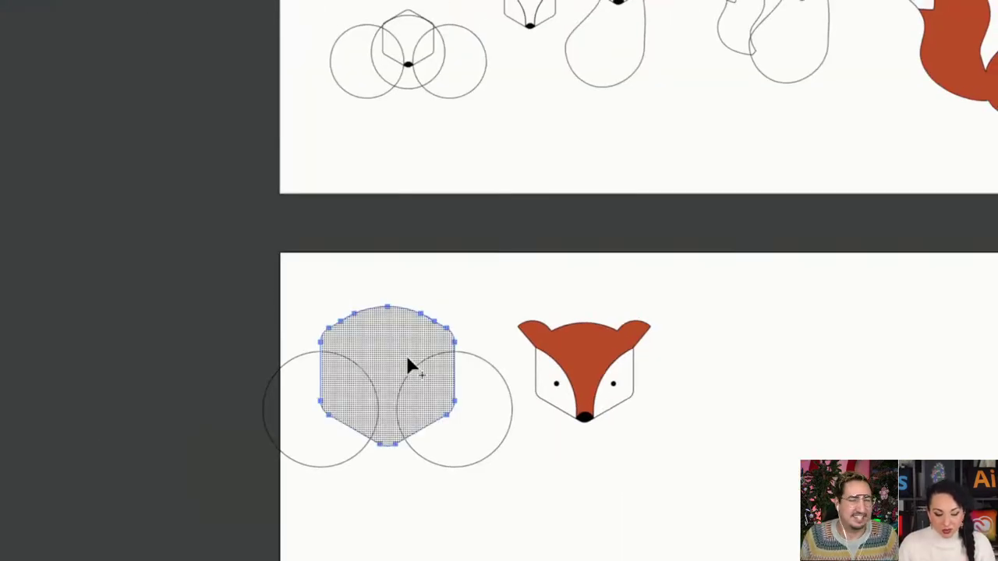
{"action": "scroll", "coordinate": [406, 355], "scroll_direction": "up", "scroll_amount": 4}
{"action": "scroll", "coordinate": [406, 355], "scroll_direction": "up", "scroll_amount": 3}
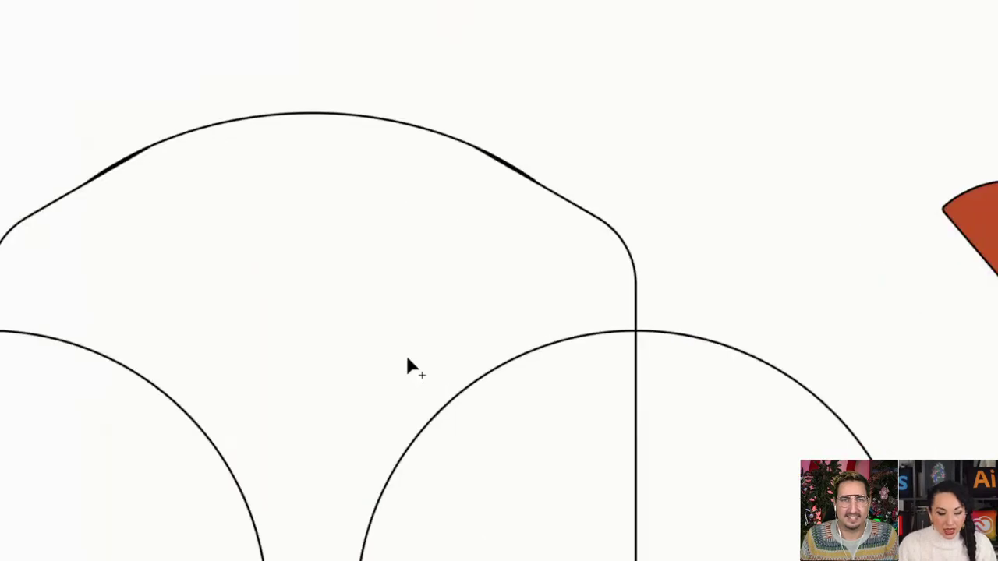
{"action": "scroll", "coordinate": [459, 257], "scroll_direction": "up", "scroll_amount": 4}
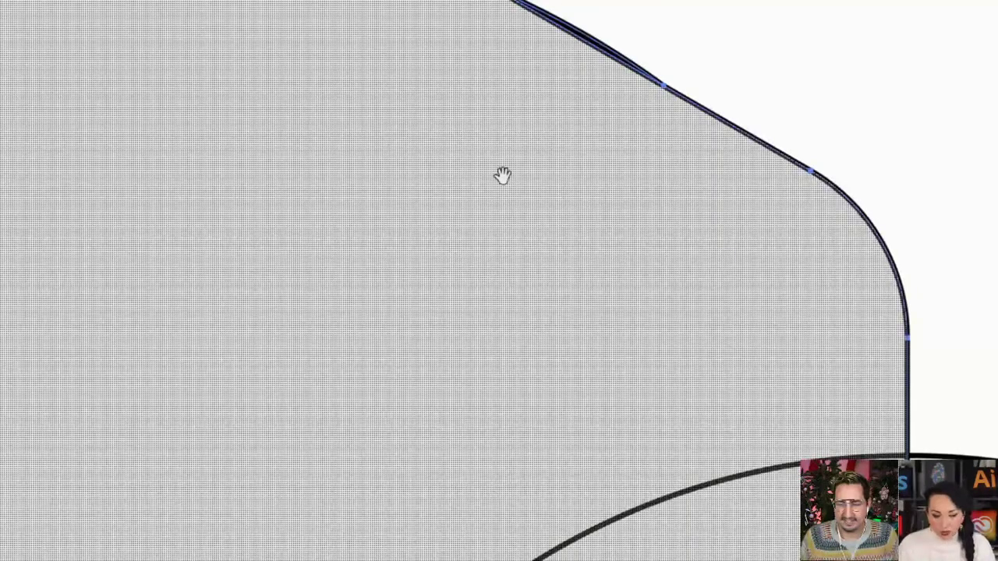
{"action": "left_click_drag", "start_coordinate": [502, 175], "coordinate": [515, 292]}
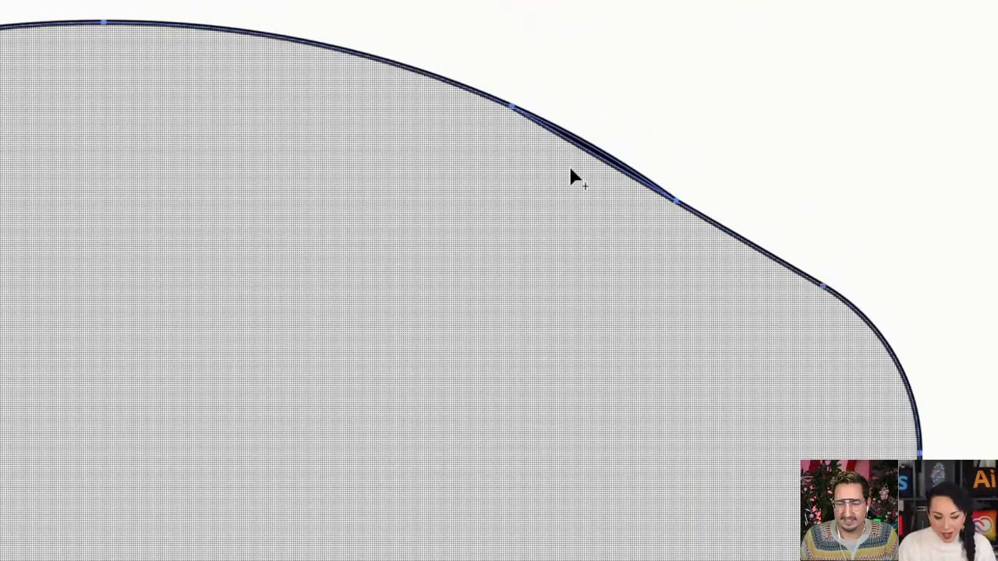
{"action": "key", "text": "Delete"}
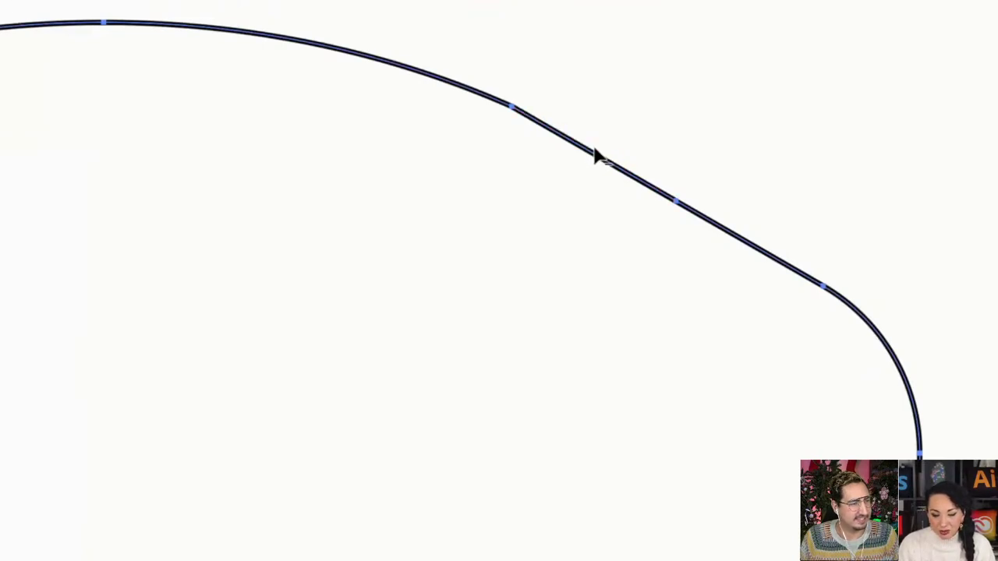
{"action": "left_click", "coordinate": [594, 154]}
{"action": "key", "text": "ctrl+z"}
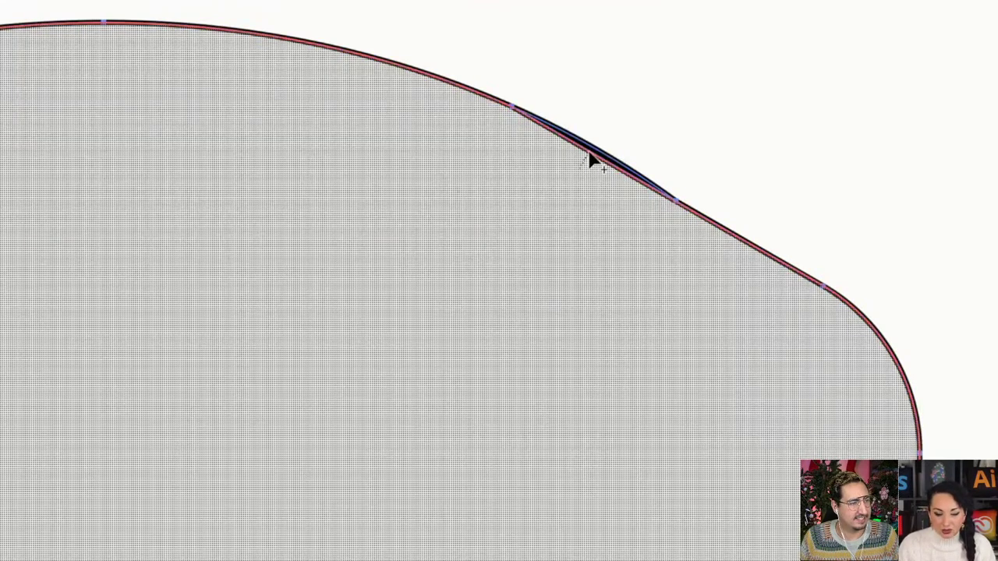
{"action": "key", "text": "ctrl+0"}
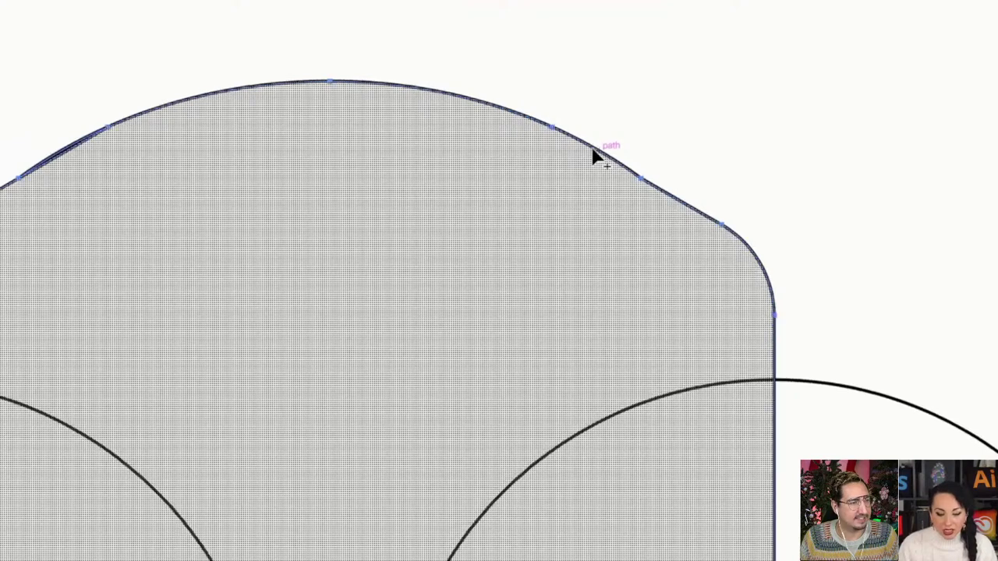
{"action": "key", "text": "ctrl+plus"}
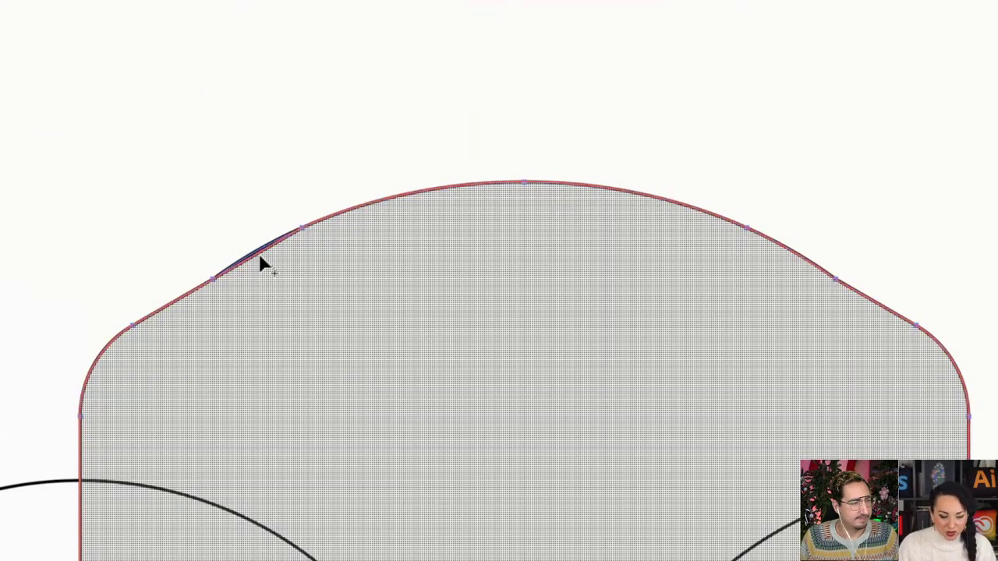
{"action": "key", "text": "ctrl+shift+z"}
{"action": "key", "text": "ctrl+minus"}
{"action": "key", "text": "ctrl+z"}
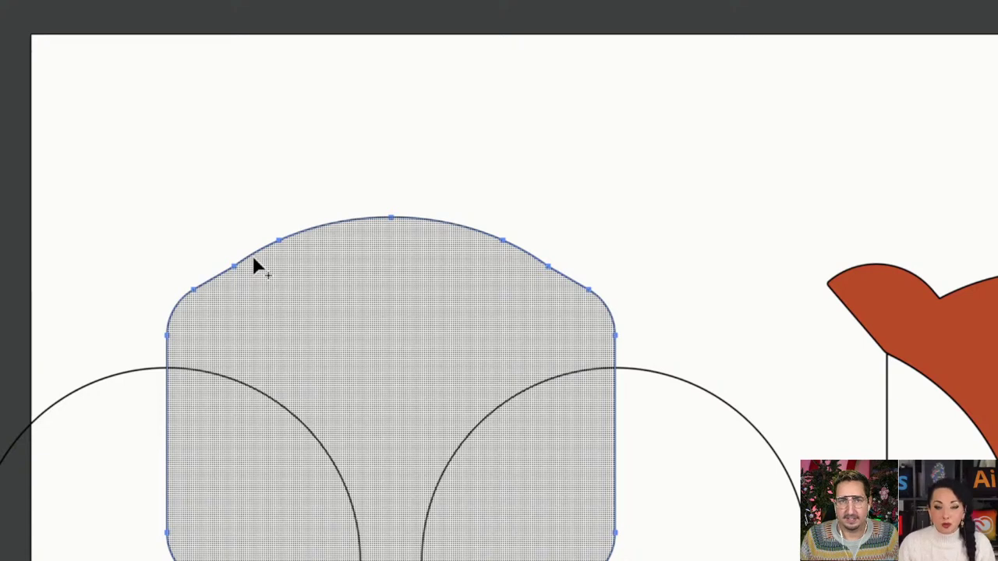
{"action": "scroll", "coordinate": [254, 265], "scroll_direction": "down", "scroll_amount": 3}
{"action": "key", "text": "v"}
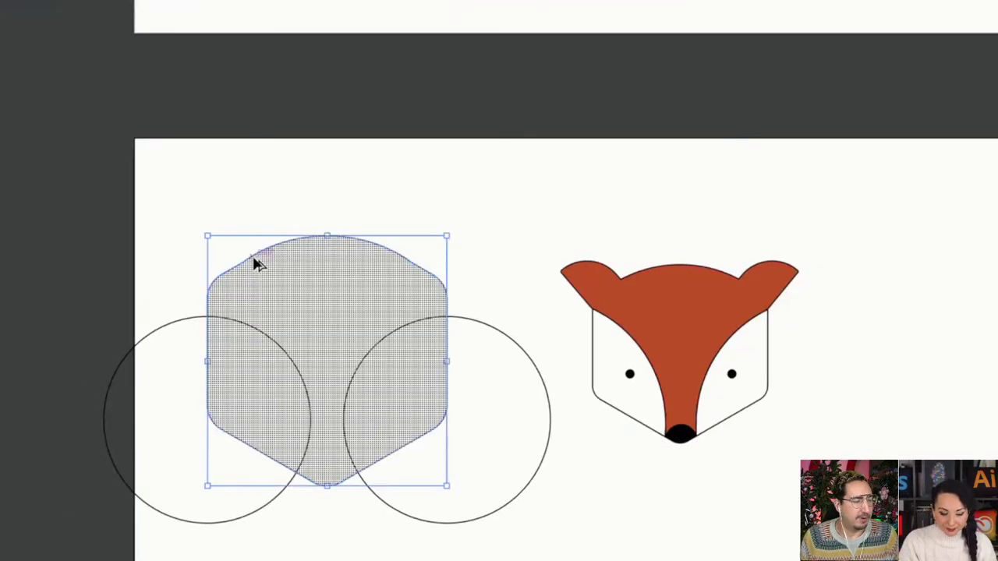
{"action": "key", "text": "ctrl+shift+z"}
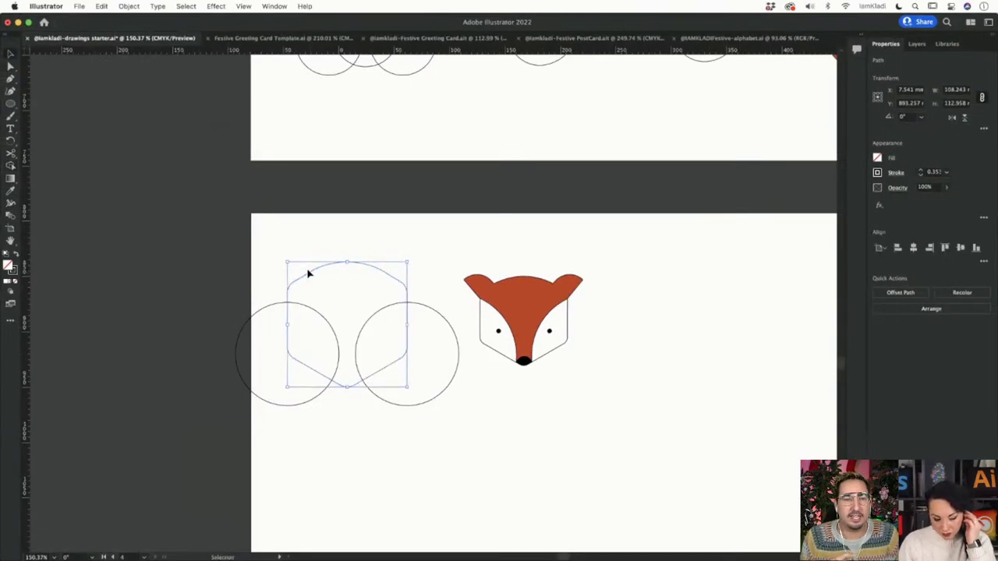
Step: Select the head outline and both circles, delete the right circle's outer part and keep the right cheek region
{"action": "left_click", "coordinate": [469, 223]}
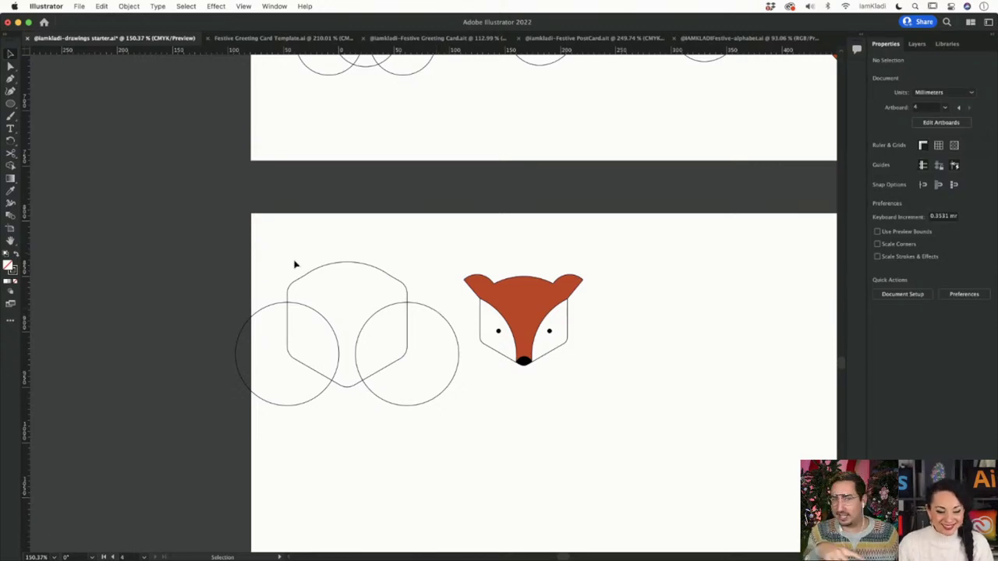
{"action": "left_click_drag", "start_coordinate": [280, 276], "coordinate": [397, 375]}
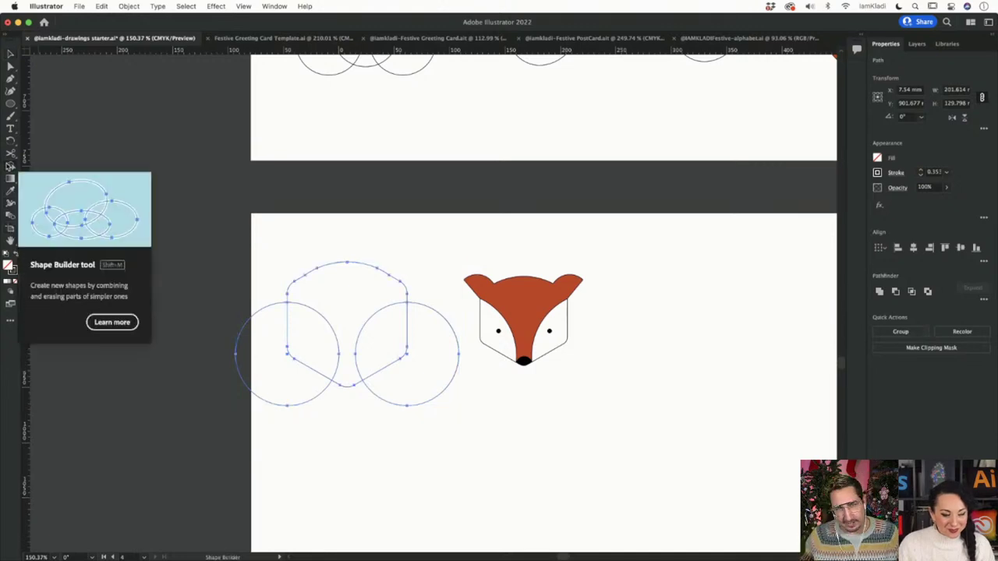
{"action": "left_click", "coordinate": [10, 165]}
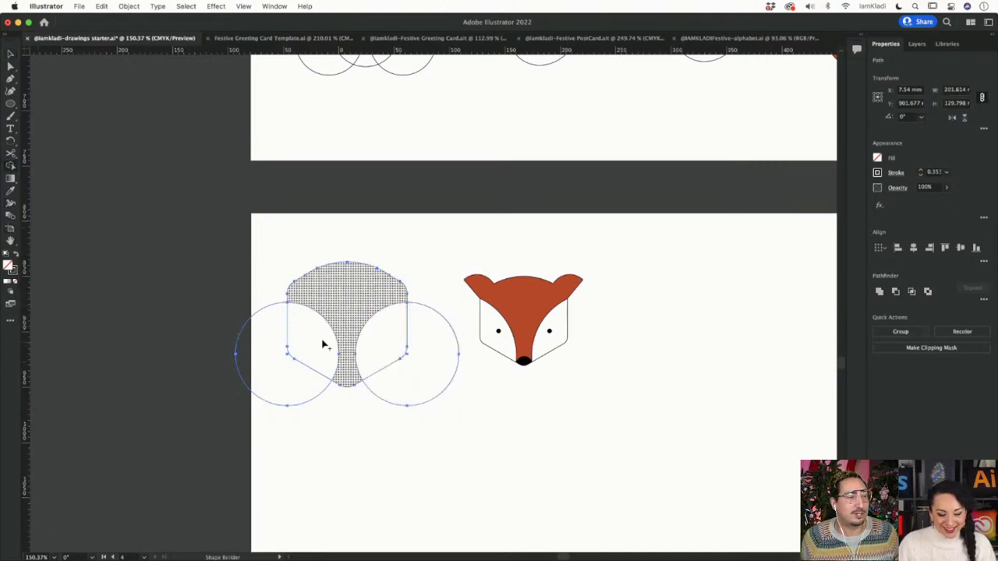
{"action": "left_click", "coordinate": [295, 367]}
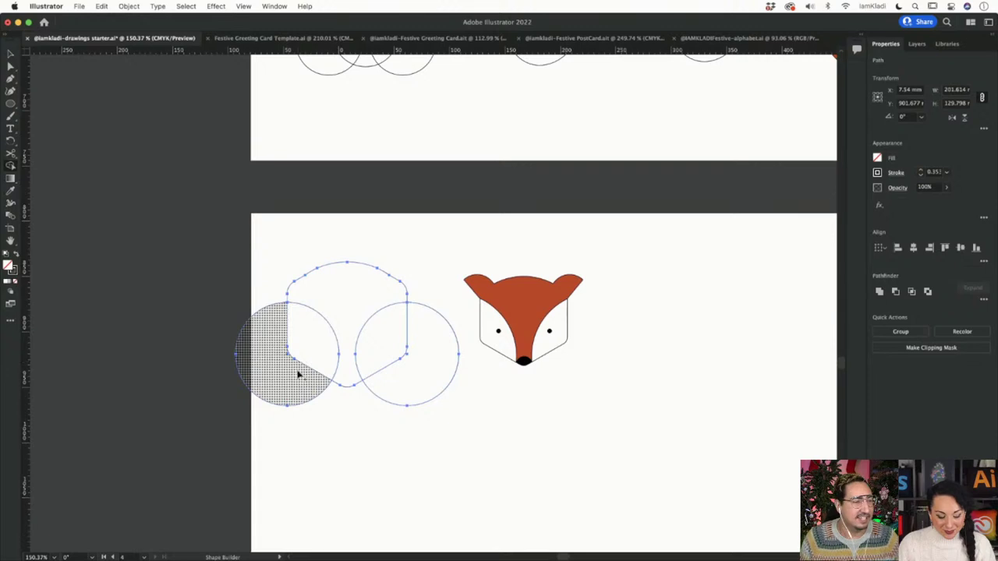
{"action": "left_click", "coordinate": [408, 385], "text": "alt"}
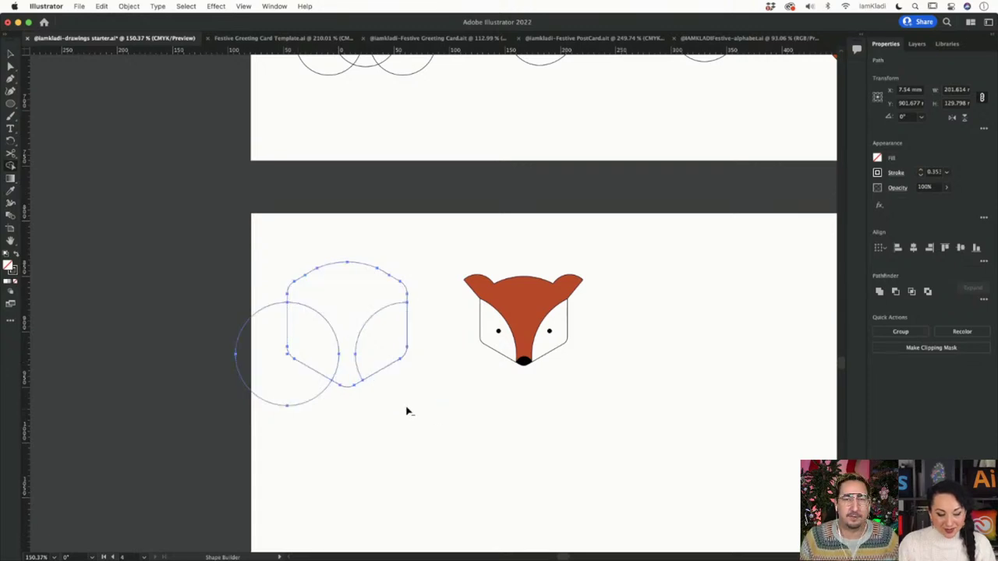
{"action": "left_click", "coordinate": [302, 385], "text": "alt"}
{"action": "left_click", "coordinate": [383, 334]}
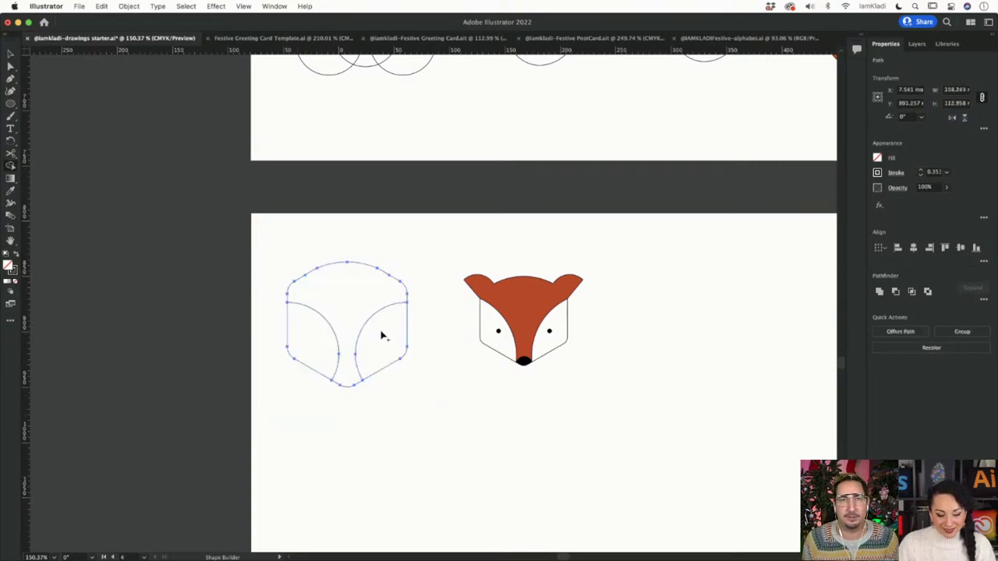
{"action": "key", "text": "v"}
Step: Check the pieces by selecting the right cheek arc, head outline and left circle, then deselect
{"action": "left_click", "coordinate": [434, 374]}
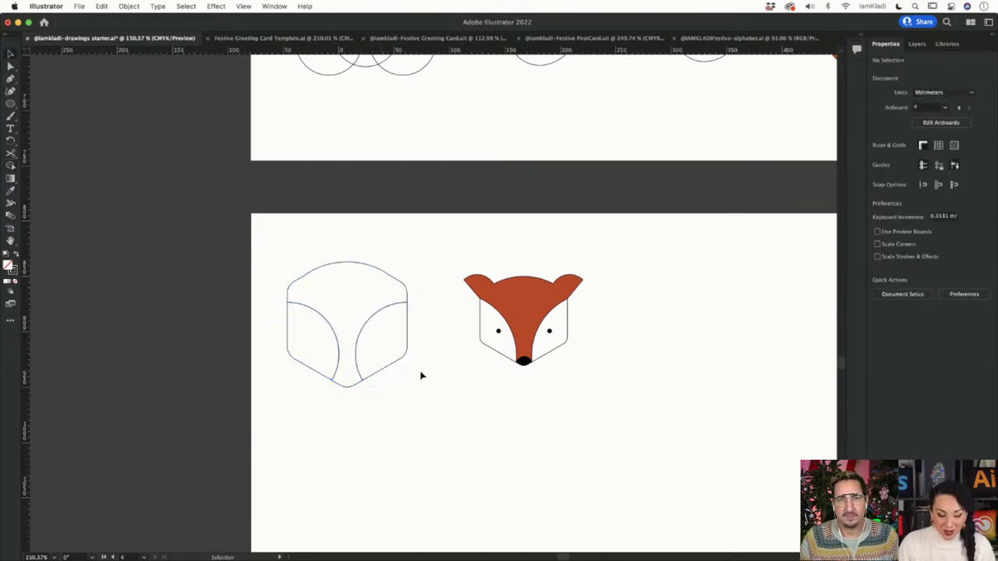
{"action": "left_click", "coordinate": [403, 361]}
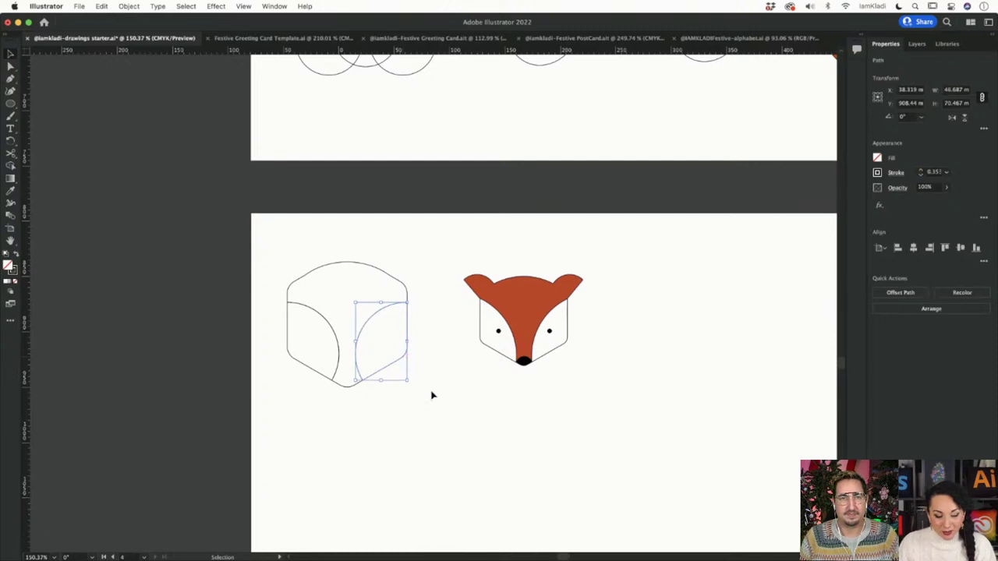
{"action": "left_click", "coordinate": [430, 394]}
{"action": "left_click", "coordinate": [403, 360]}
{"action": "left_click", "coordinate": [403, 360], "text": "shift"}
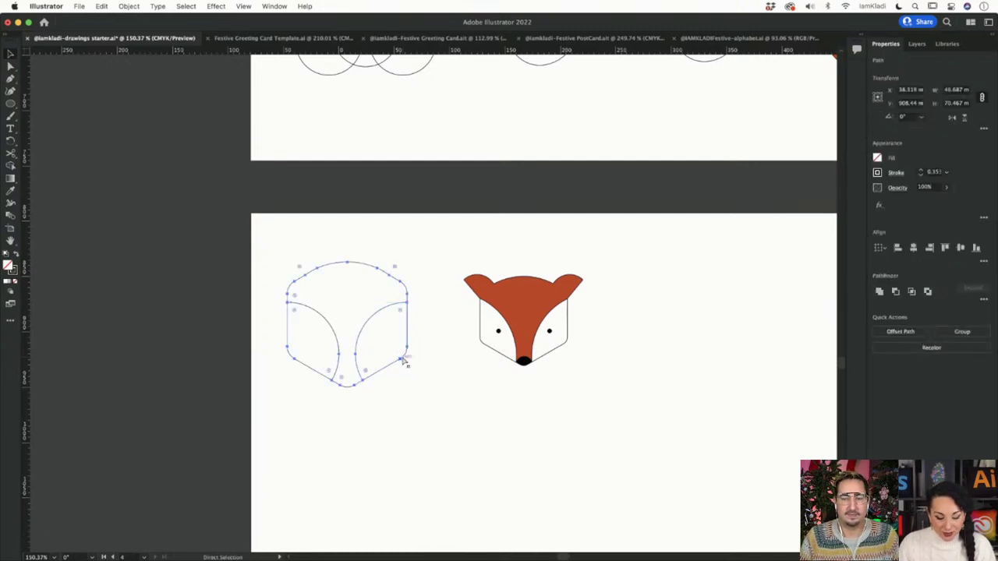
{"action": "left_click", "coordinate": [338, 361], "text": "shift"}
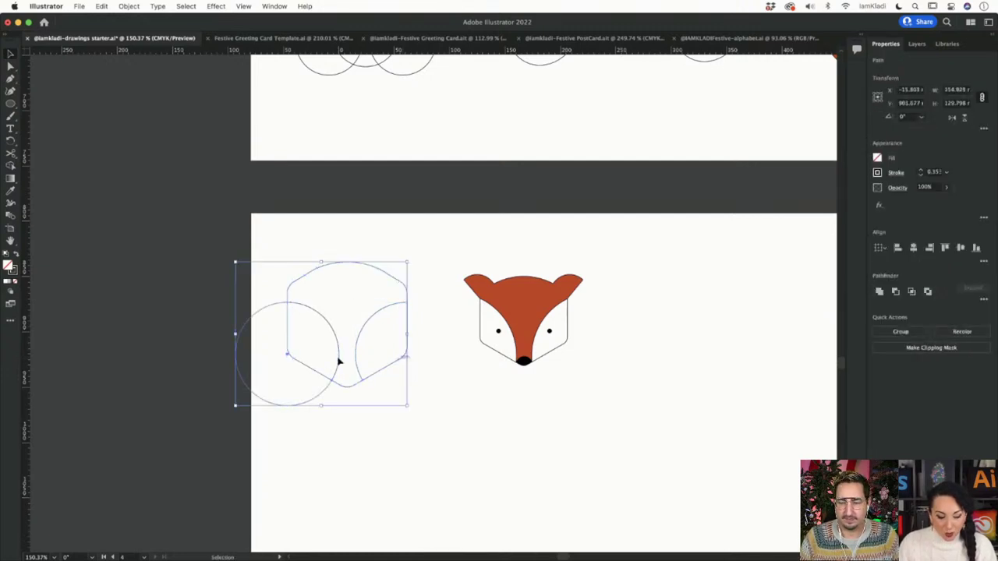
{"action": "left_click", "coordinate": [322, 419]}
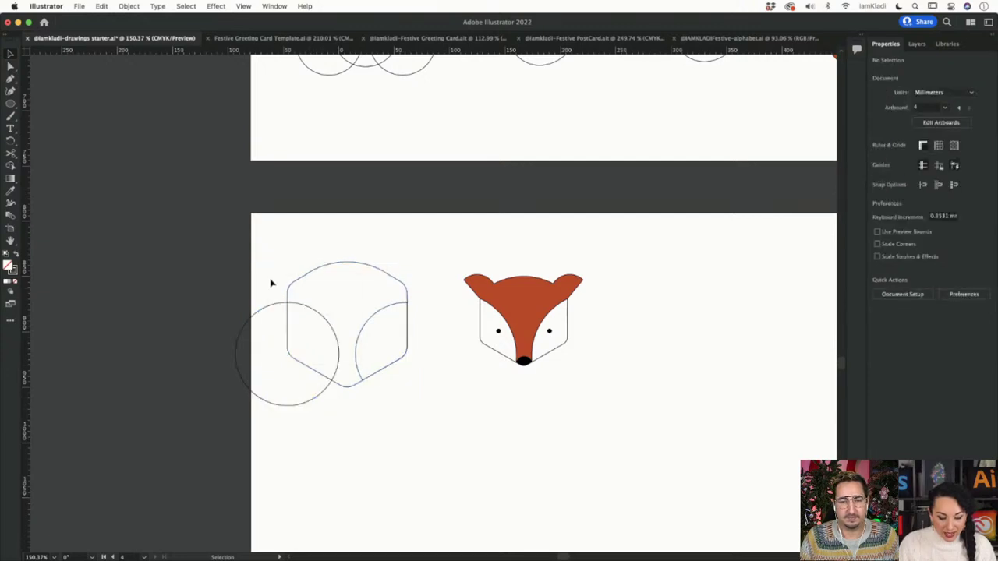
Step: Trim the left circle to the head outline, keeping only the left cheek region
{"action": "left_click_drag", "start_coordinate": [270, 282], "coordinate": [377, 382]}
{"action": "left_click", "coordinate": [10, 167]}
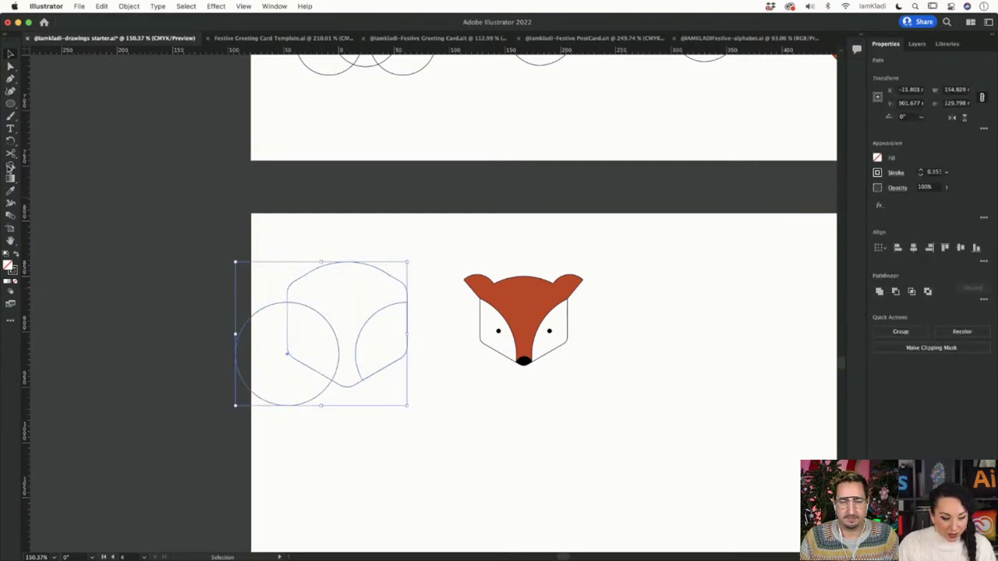
{"action": "left_click", "coordinate": [261, 330], "text": "alt"}
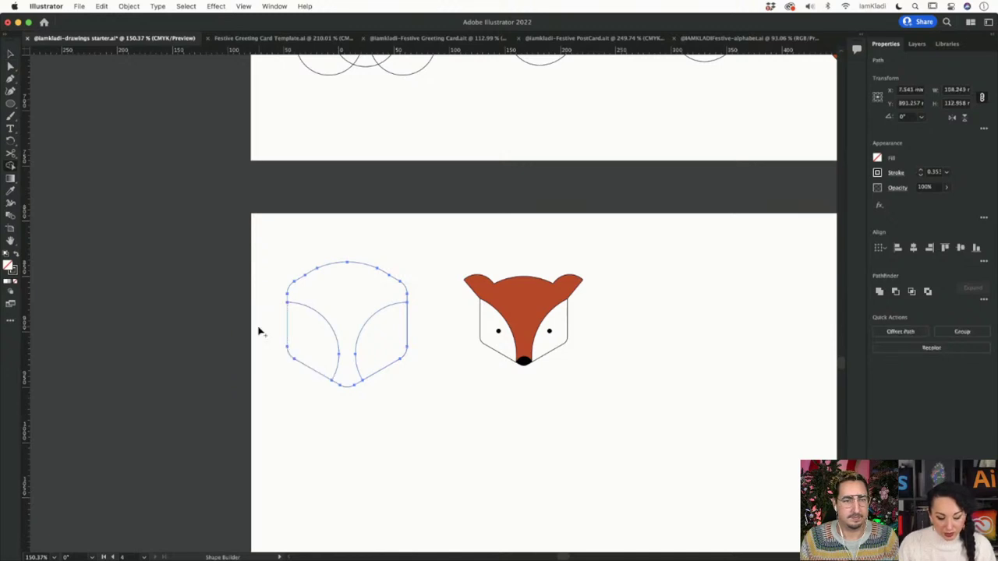
{"action": "left_click", "coordinate": [310, 337]}
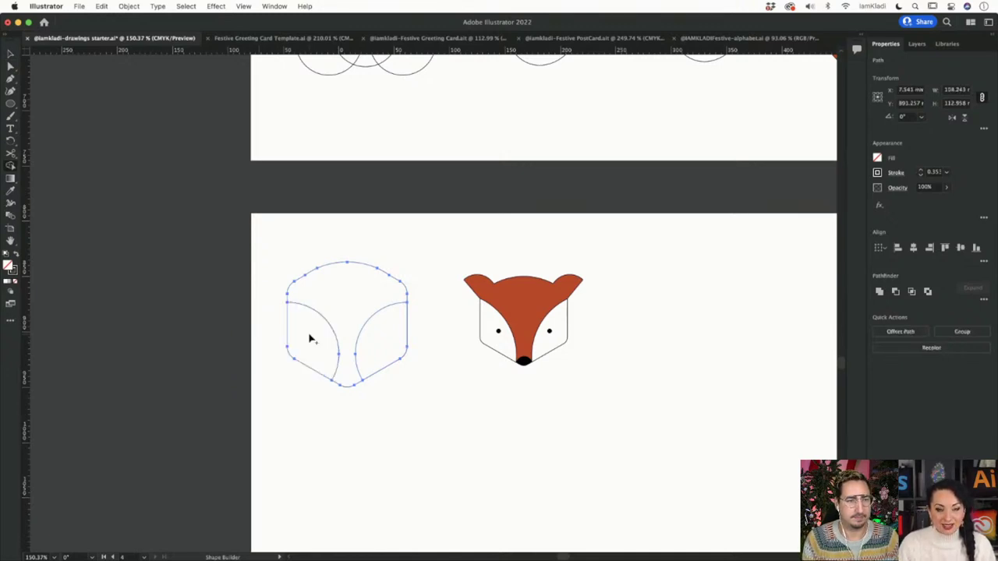
{"action": "key", "text": "v"}
{"action": "left_click", "coordinate": [414, 404]}
Step: Shrink a copy of the right cheek shape into a small ear, about 19 × 25 mm, on the head's top-right corner
{"action": "left_click", "coordinate": [391, 365]}
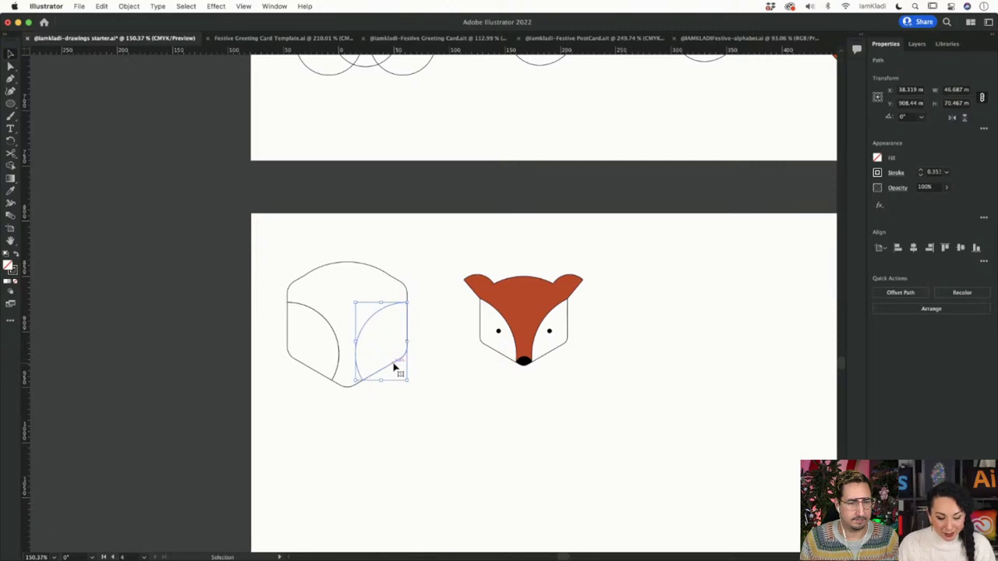
{"action": "left_click_drag", "start_coordinate": [395, 366], "coordinate": [444, 438]}
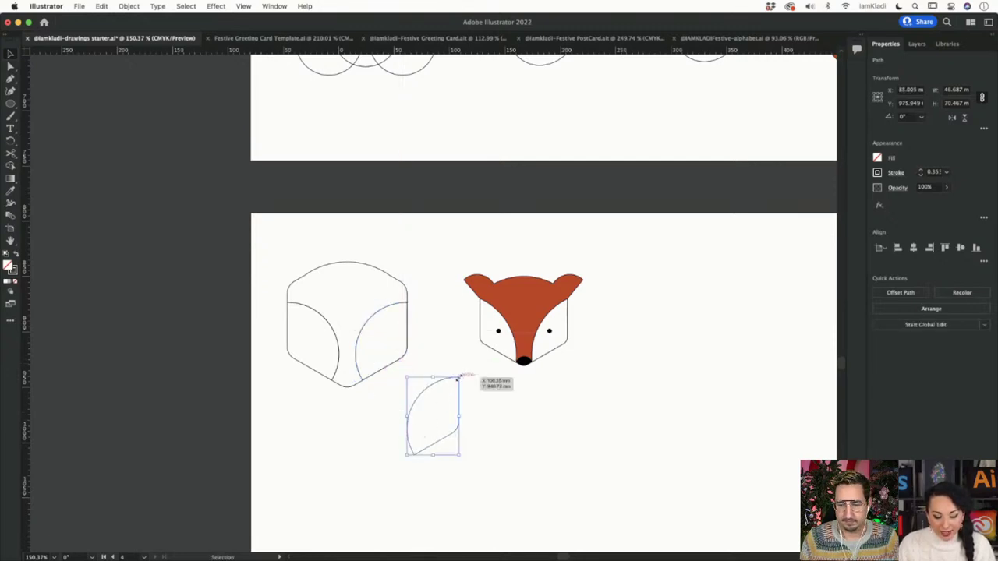
{"action": "left_click_drag", "start_coordinate": [459, 377], "coordinate": [407, 274]}
{"action": "left_click", "coordinate": [430, 435]}
{"action": "left_click", "coordinate": [339, 357]}
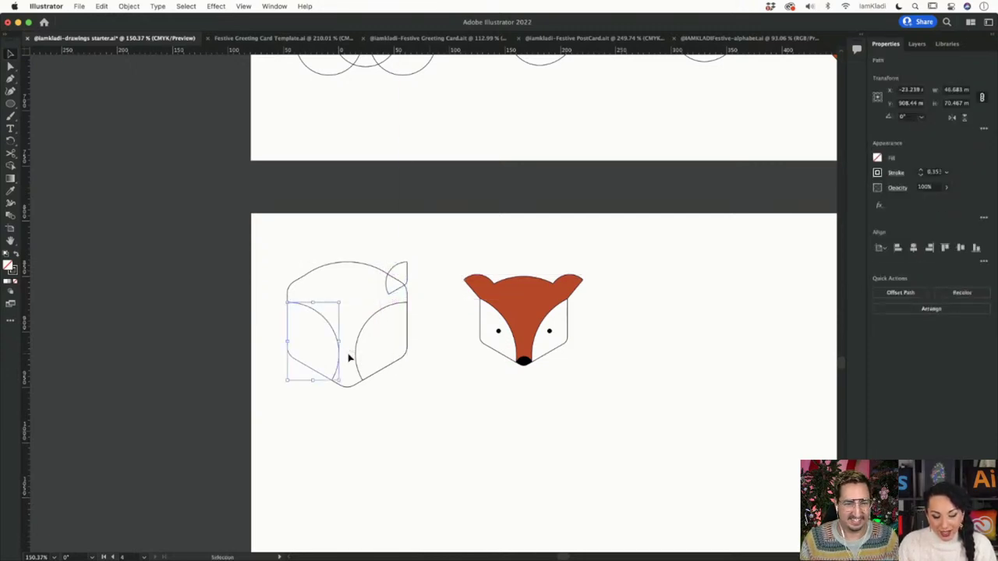
{"action": "left_click", "coordinate": [404, 287]}
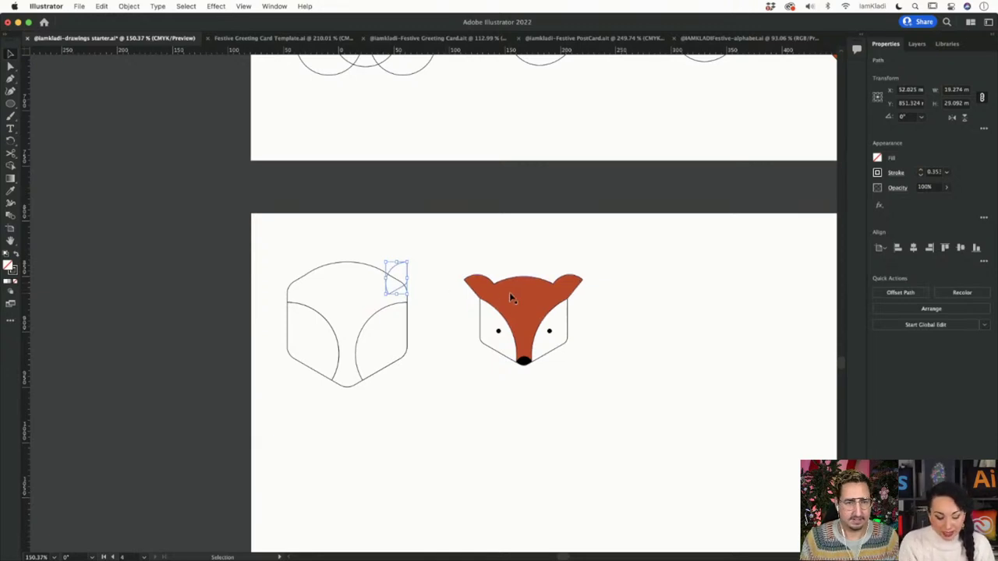
Step: Flip the ear horizontally and duplicate it leftward toward the head's top-left corner
{"action": "key", "text": "a"}
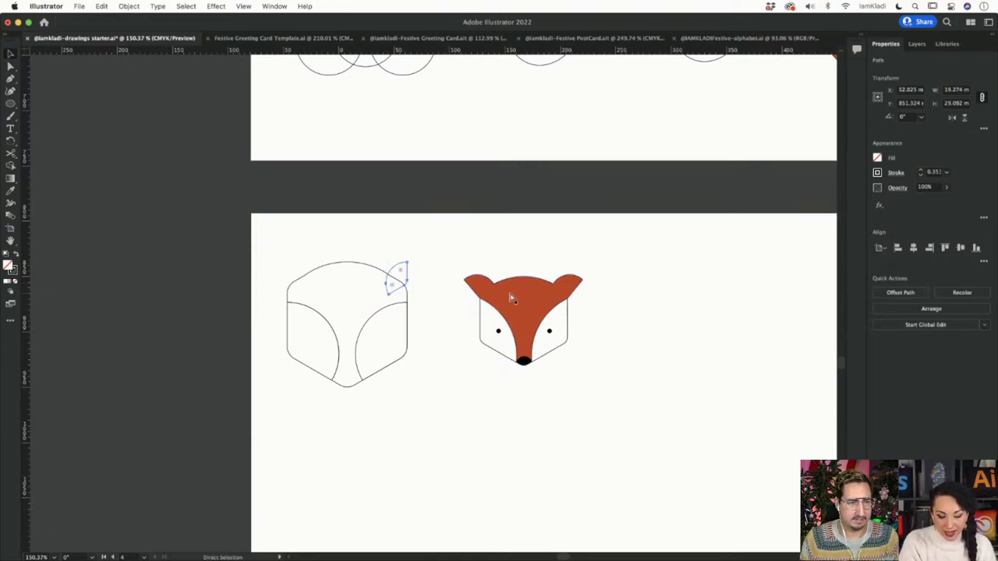
{"action": "key", "text": "v"}
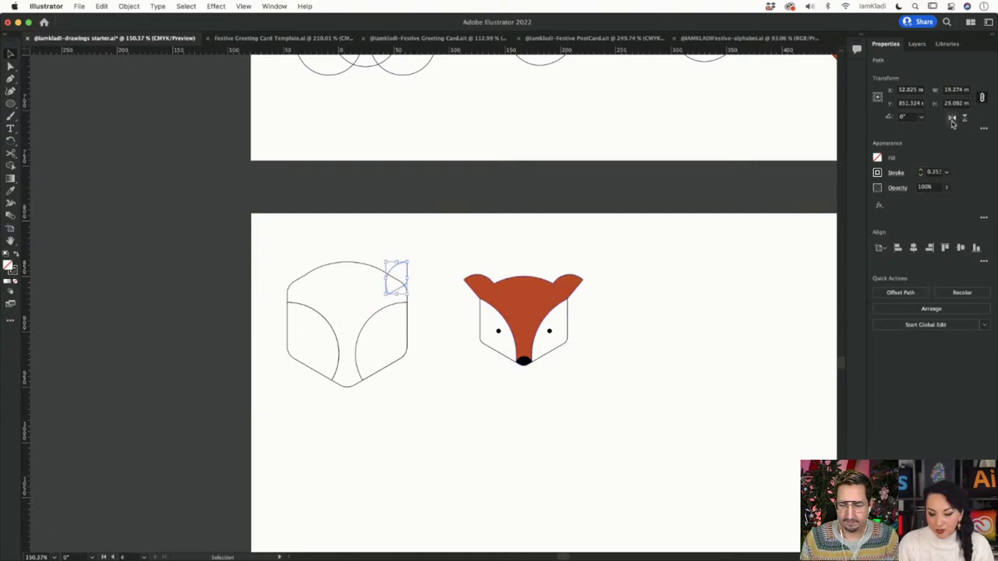
{"action": "left_click", "coordinate": [951, 119]}
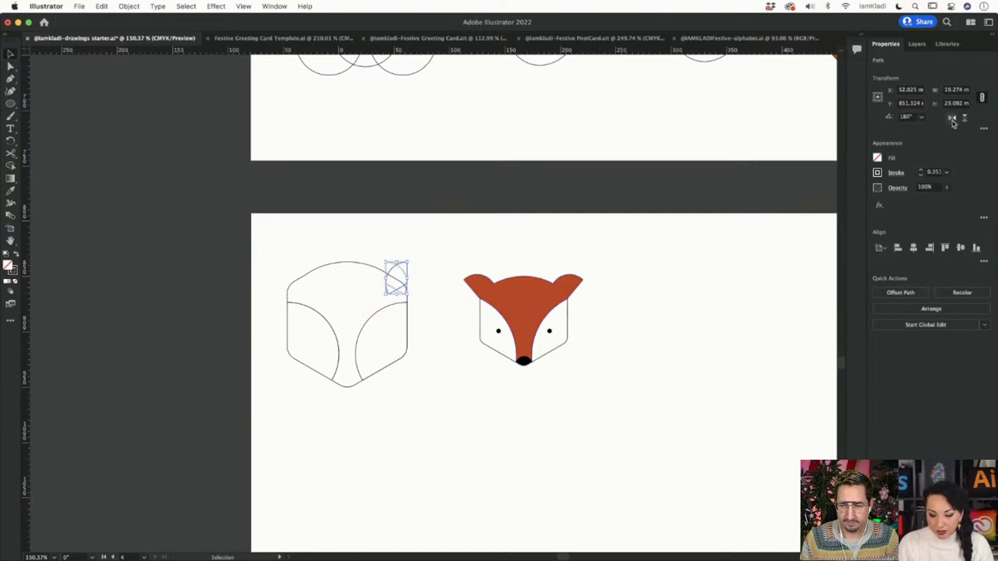
{"action": "left_click", "coordinate": [952, 119]}
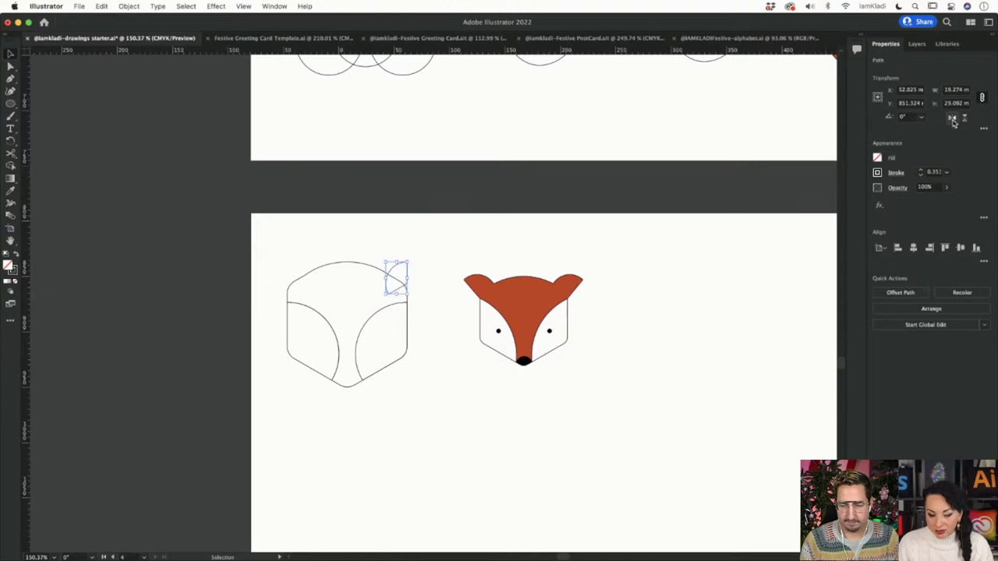
{"action": "left_click", "coordinate": [951, 119]}
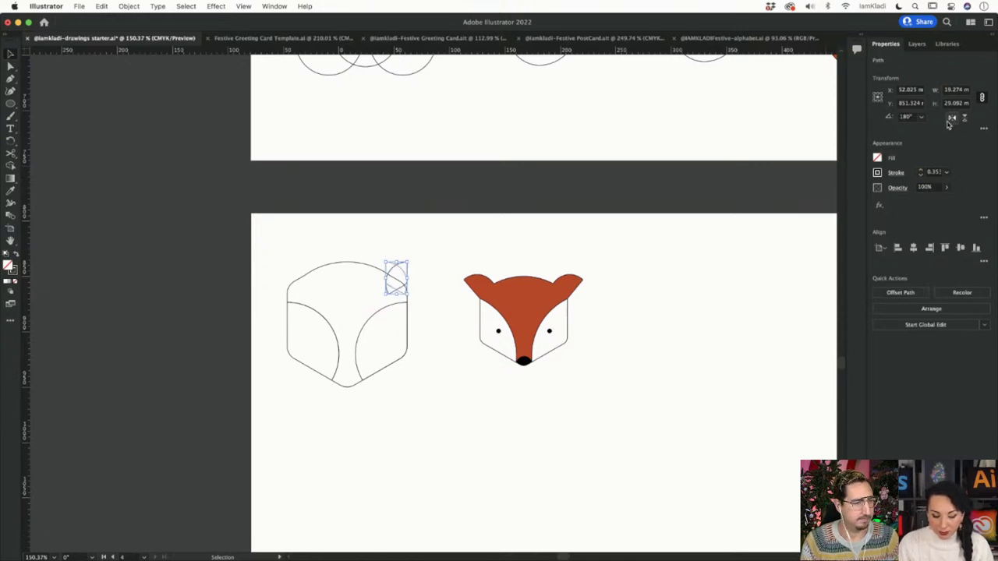
{"action": "key", "text": "Left"}
{"action": "key", "text": "Left"}
{"action": "key", "text": "Left"}
{"action": "key", "text": "Left"}
{"action": "key", "text": "Left"}
{"action": "key", "text": "Left"}
{"action": "key", "text": "Left"}
{"action": "key", "text": "Left"}
{"action": "key", "text": "Left"}
{"action": "key", "text": "Left"}
{"action": "key", "text": "Left"}
{"action": "key", "text": "Left"}
{"action": "key", "text": "Left"}
{"action": "key", "text": "Left"}
{"action": "key", "text": "Left"}
{"action": "key", "text": "Left"}
{"action": "key", "text": "Left"}
{"action": "key", "text": "Left"}
{"action": "key", "text": "Left"}
{"action": "key", "text": "Left"}
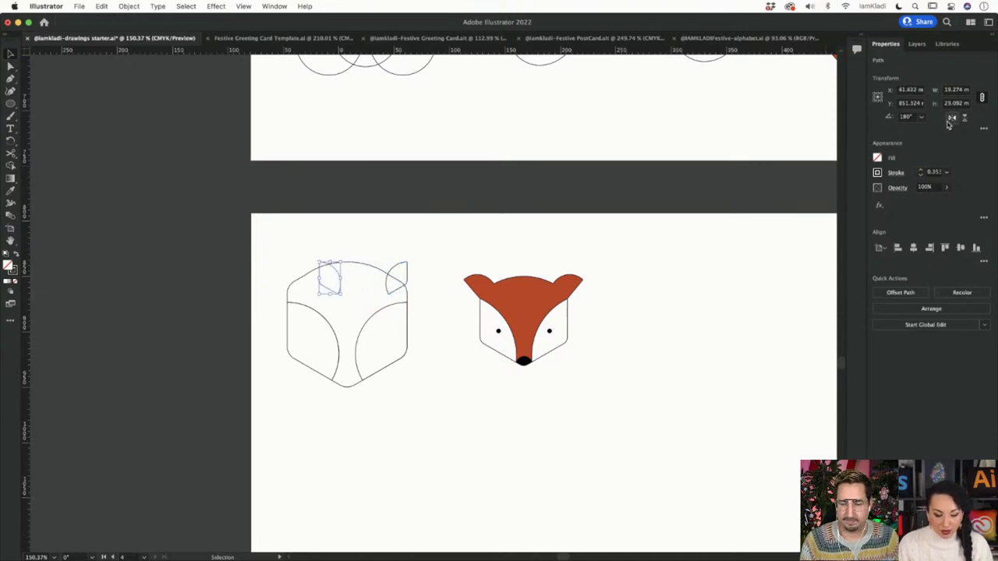
{"action": "key", "text": "Left"}
{"action": "key", "text": "Left"}
{"action": "key", "text": "Left"}
{"action": "key", "text": "Left"}
{"action": "key", "text": "Left"}
{"action": "key", "text": "Left"}
{"action": "key", "text": "Left"}
{"action": "key", "text": "Left"}
{"action": "key", "text": "Left"}
{"action": "key", "text": "Left"}
{"action": "key", "text": "Left"}
{"action": "key", "text": "Left"}
{"action": "key", "text": "Left"}
{"action": "key", "text": "Left"}
{"action": "key", "text": "Left"}
{"action": "key", "text": "Left"}
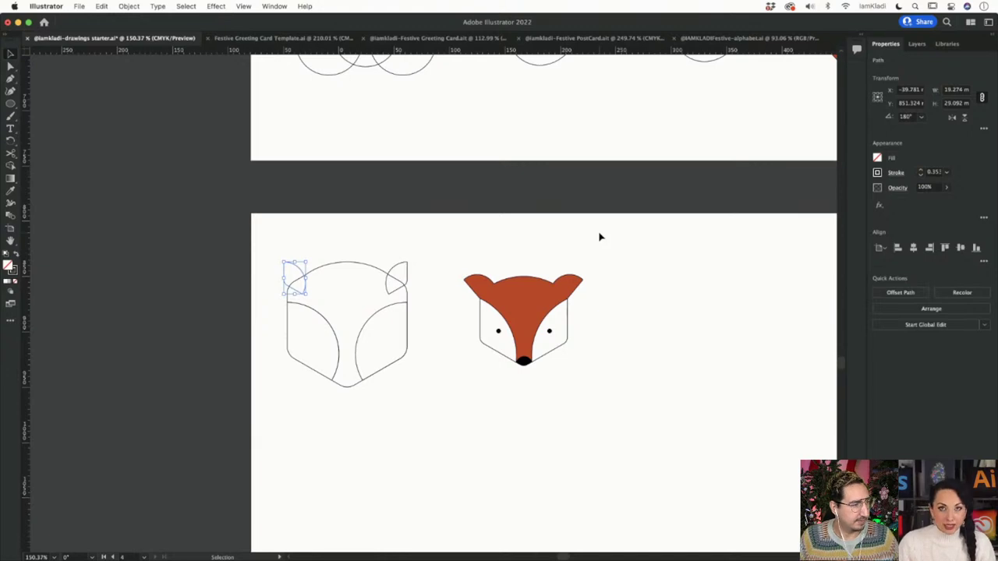
Step: Rotate the left ear copy so it tilts outward from the head
{"action": "left_click", "coordinate": [288, 272]}
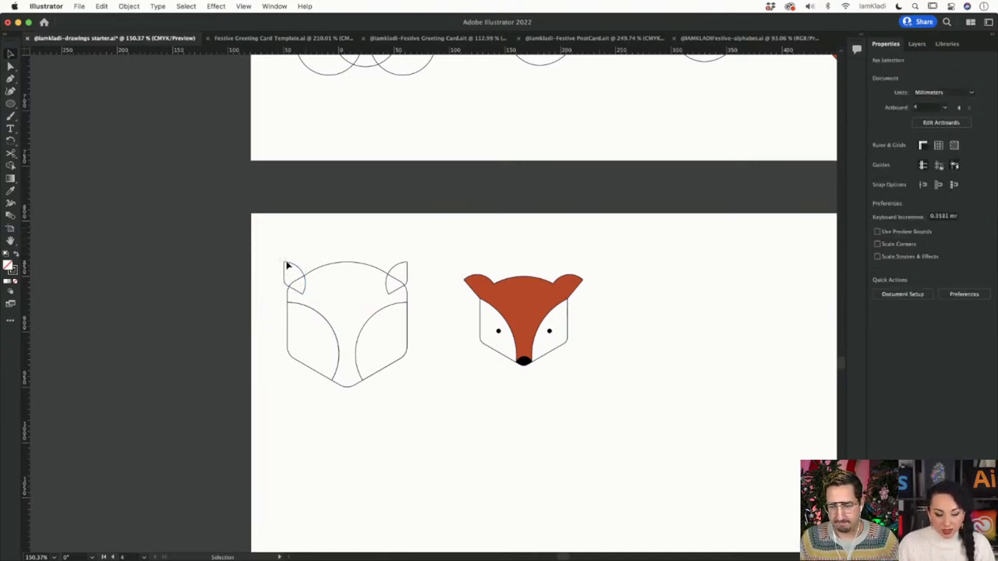
{"action": "left_click", "coordinate": [286, 265]}
{"action": "left_click_drag", "start_coordinate": [308, 257], "coordinate": [296, 255]}
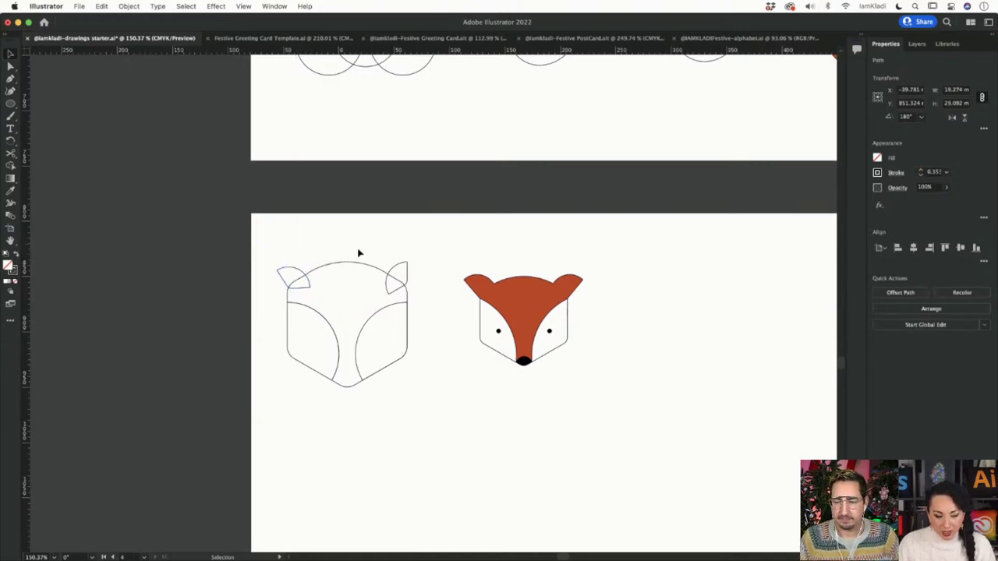
{"action": "left_click", "coordinate": [359, 251]}
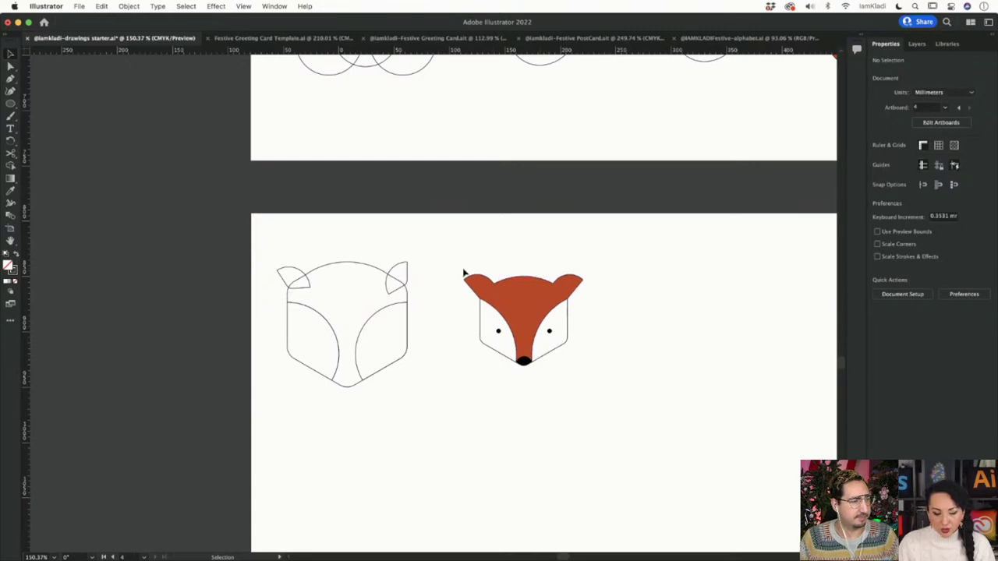
Step: Make a horizontally mirrored copy of the left ear and move it to the head's top-right corner
{"action": "left_click", "coordinate": [407, 270]}
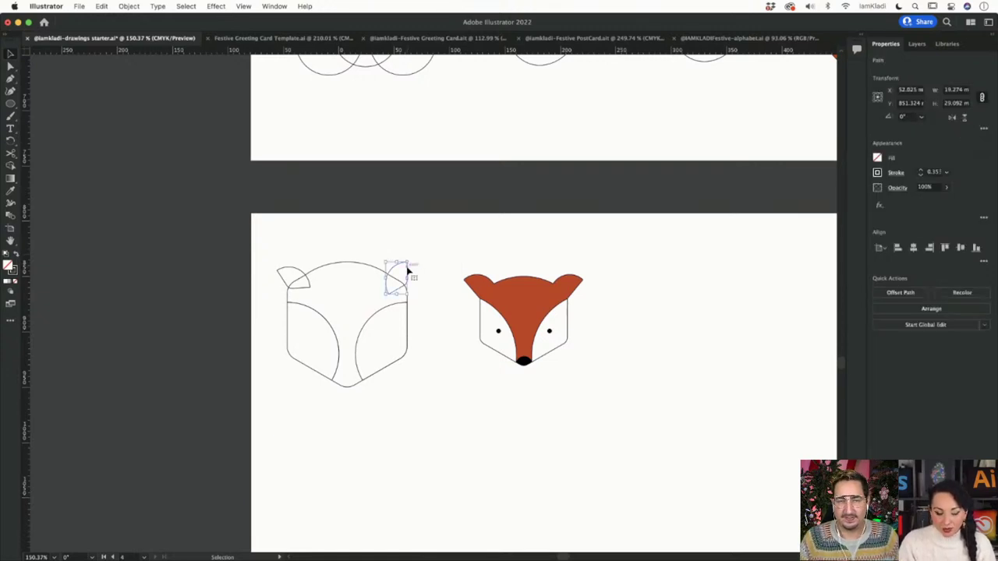
{"action": "left_click", "coordinate": [408, 270]}
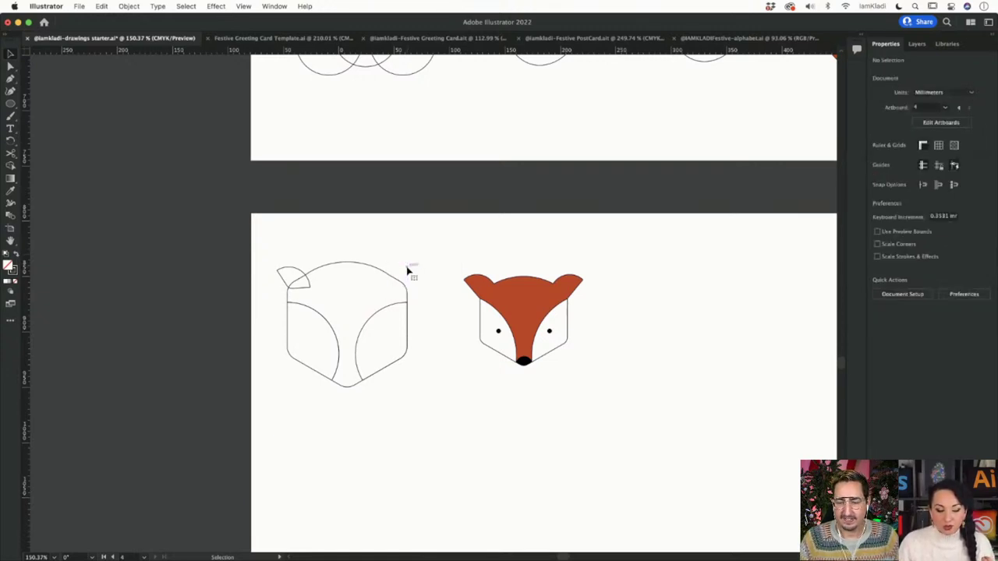
{"action": "left_click", "coordinate": [299, 271]}
{"action": "key", "text": "a"}
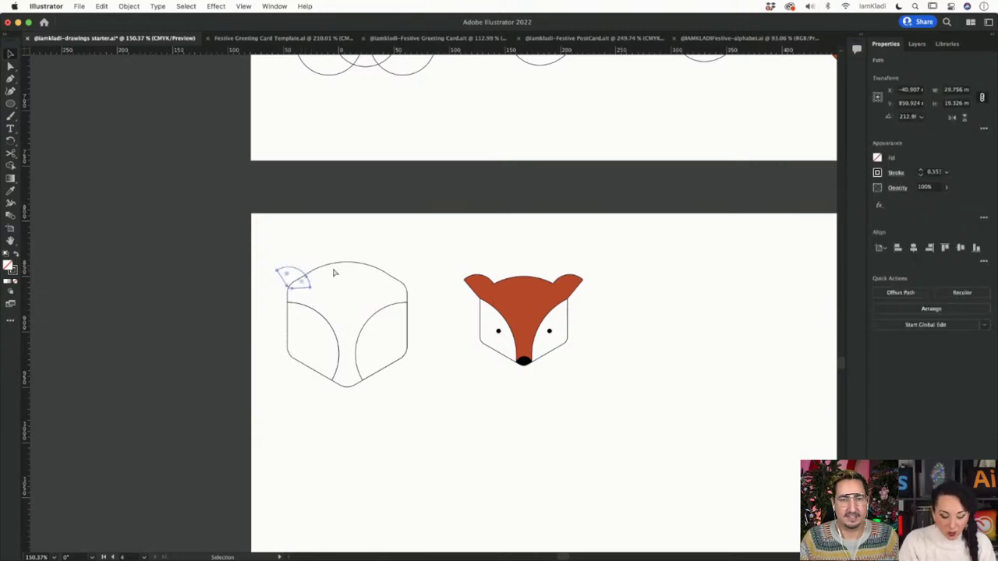
{"action": "key", "text": "v"}
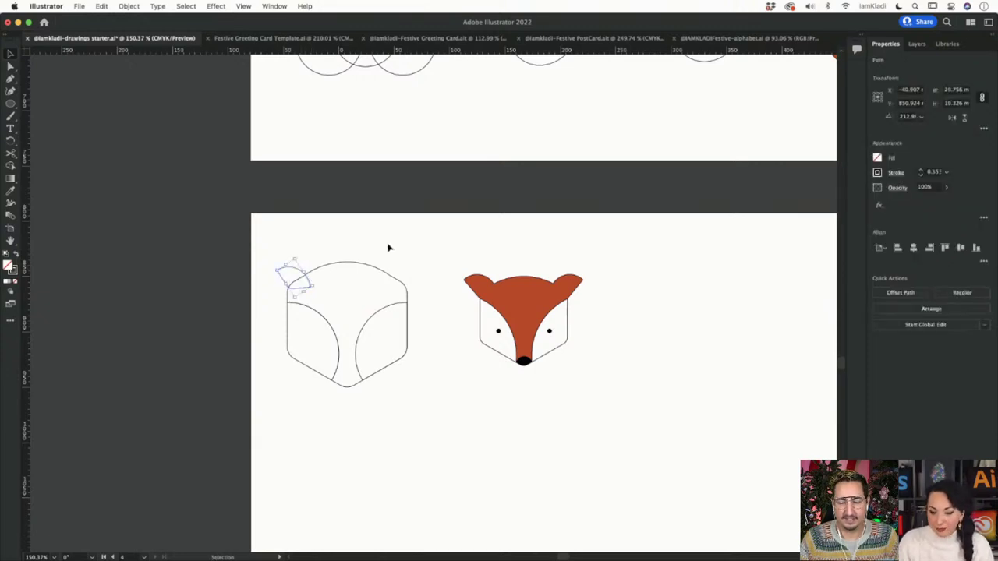
{"action": "left_click", "coordinate": [958, 117]}
{"action": "left_click", "coordinate": [957, 117]}
{"action": "key", "text": "Right"}
{"action": "key", "text": "Right"}
{"action": "key", "text": "Right"}
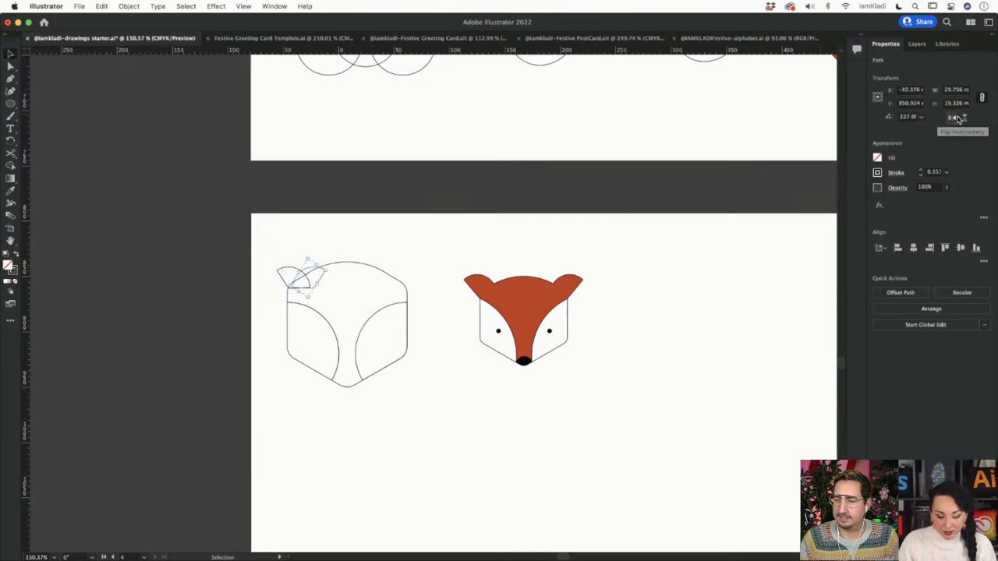
{"action": "key", "text": "Right"}
{"action": "key", "text": "Right"}
{"action": "key", "text": "Right"}
{"action": "key", "text": "Right"}
{"action": "key", "text": "Right"}
{"action": "key", "text": "Right"}
{"action": "key", "text": "Right"}
{"action": "key", "text": "Right"}
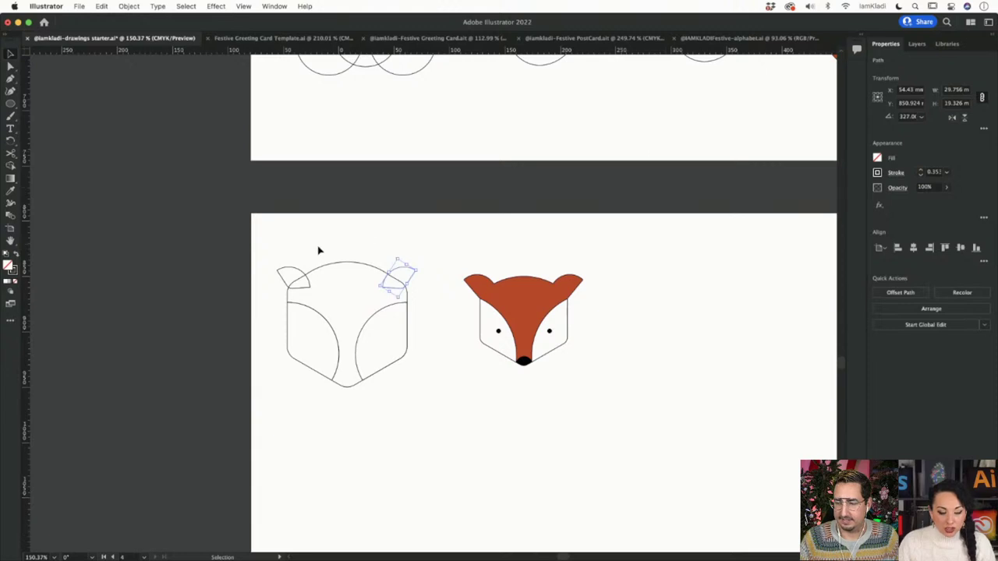
Step: Group the two ears with Cmd+G, then select the ear group together with the head outline
{"action": "left_click", "coordinate": [288, 273], "text": "shift"}
{"action": "key", "text": "super+g"}
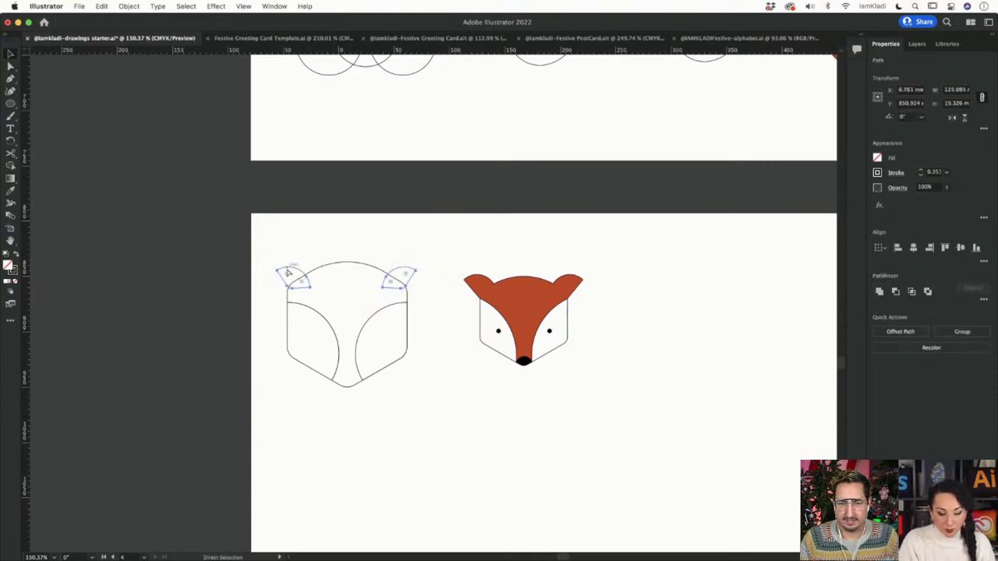
{"action": "key", "text": "v"}
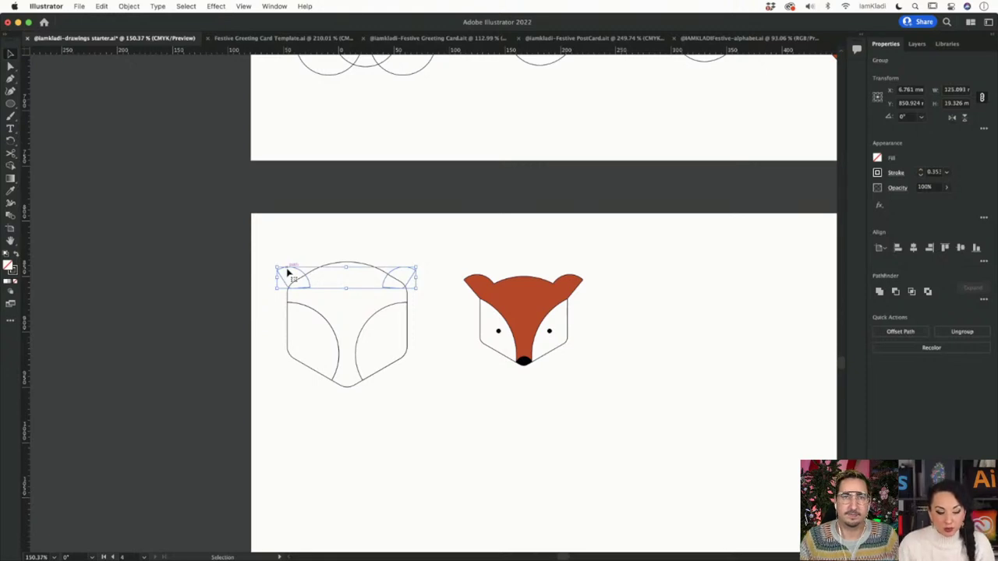
{"action": "left_click", "coordinate": [319, 245]}
{"action": "left_click", "coordinate": [301, 274]}
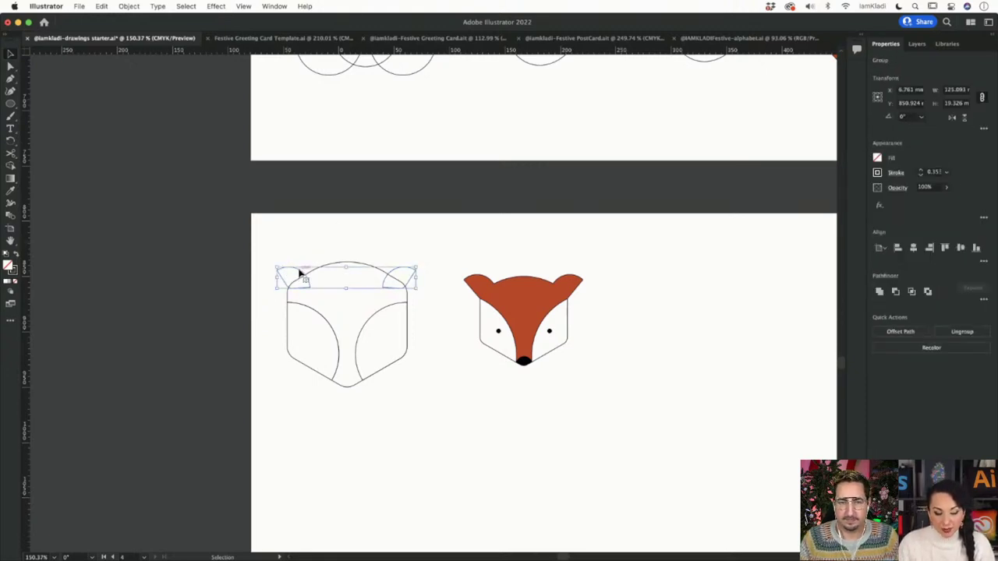
{"action": "left_click", "coordinate": [357, 264], "text": "shift"}
{"action": "scroll", "coordinate": [355, 265], "scroll_direction": "up", "scroll_amount": 1}
{"action": "scroll", "coordinate": [356, 266], "scroll_direction": "up", "scroll_amount": 3}
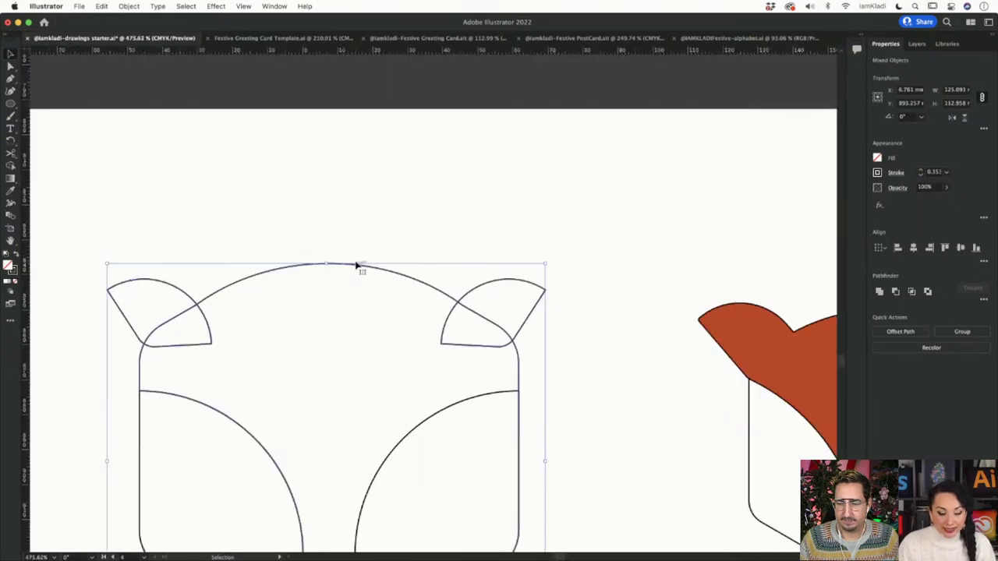
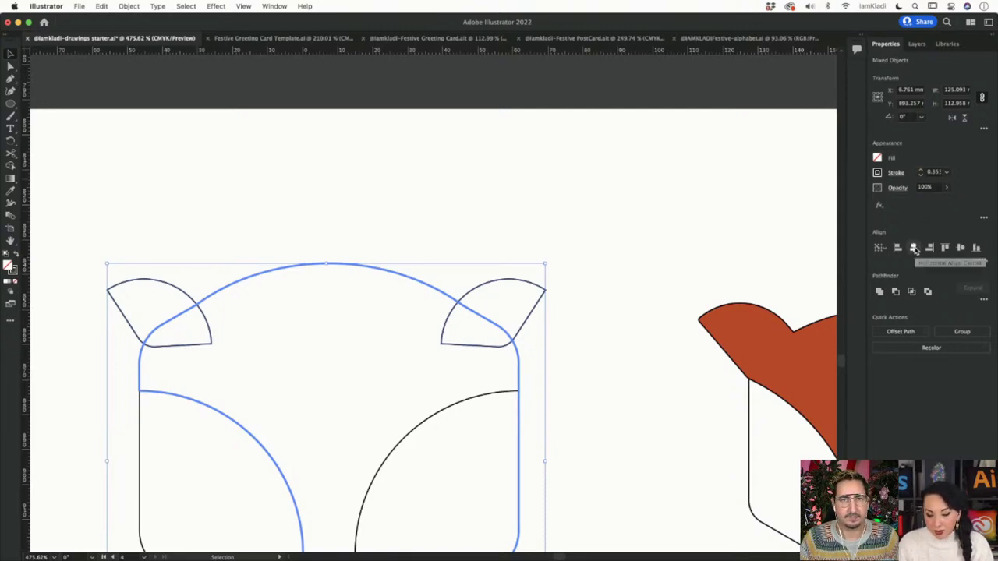
Step: Centre the ears horizontally over the outlined fox head
{"action": "left_click", "coordinate": [915, 248]}
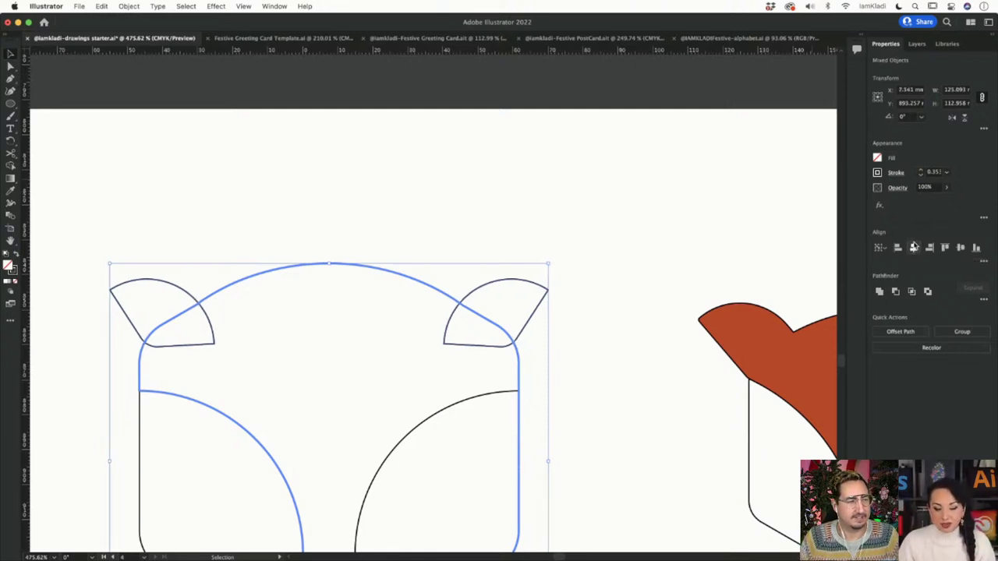
{"action": "left_click", "coordinate": [741, 234]}
{"action": "scroll", "coordinate": [742, 234], "scroll_direction": "down", "scroll_amount": 5}
{"action": "scroll", "coordinate": [741, 234], "scroll_direction": "up", "scroll_amount": 2}
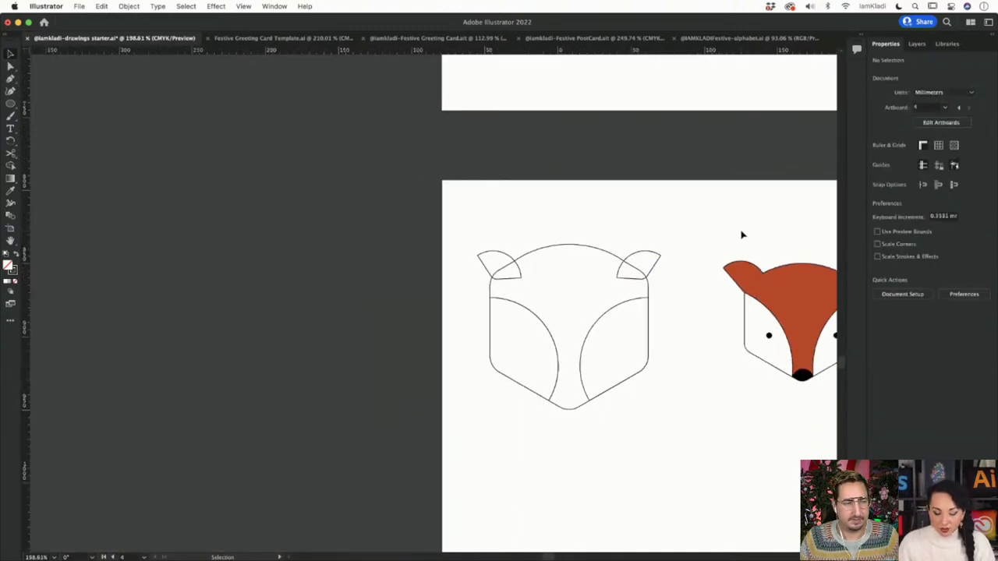
{"action": "scroll", "coordinate": [545, 220], "scroll_direction": "right", "scroll_amount": 2}
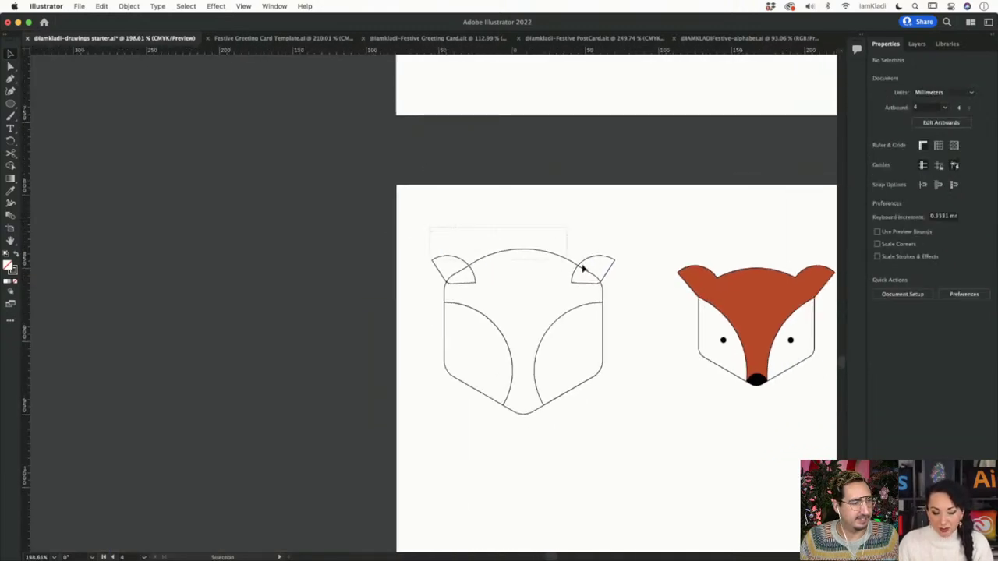
Step: Marquee-select all parts of the left fox head
{"action": "left_click_drag", "start_coordinate": [583, 268], "coordinate": [614, 286]}
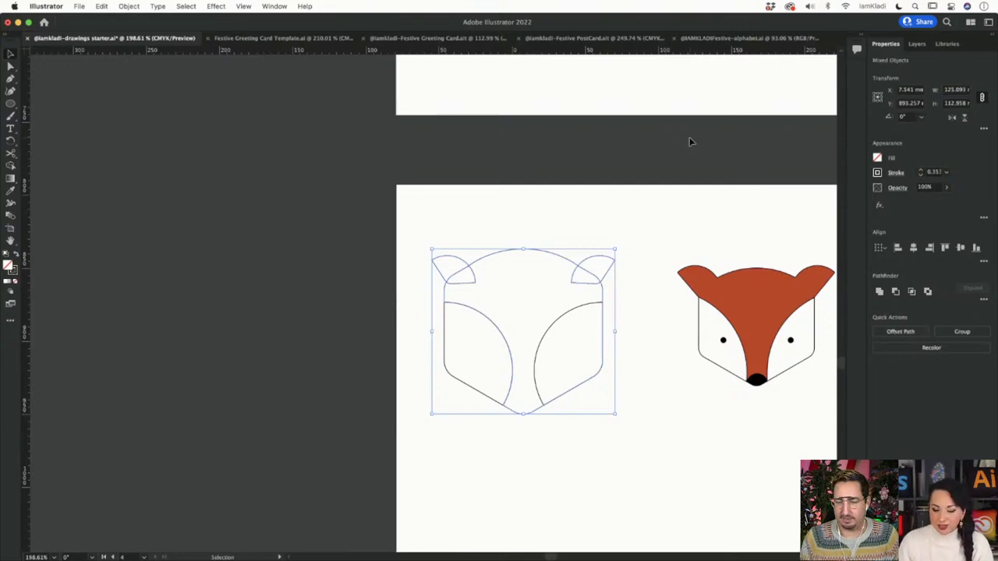
{"action": "scroll", "coordinate": [773, 245], "scroll_direction": "right", "scroll_amount": 5}
{"action": "scroll", "coordinate": [773, 244], "scroll_direction": "down", "scroll_amount": 1}
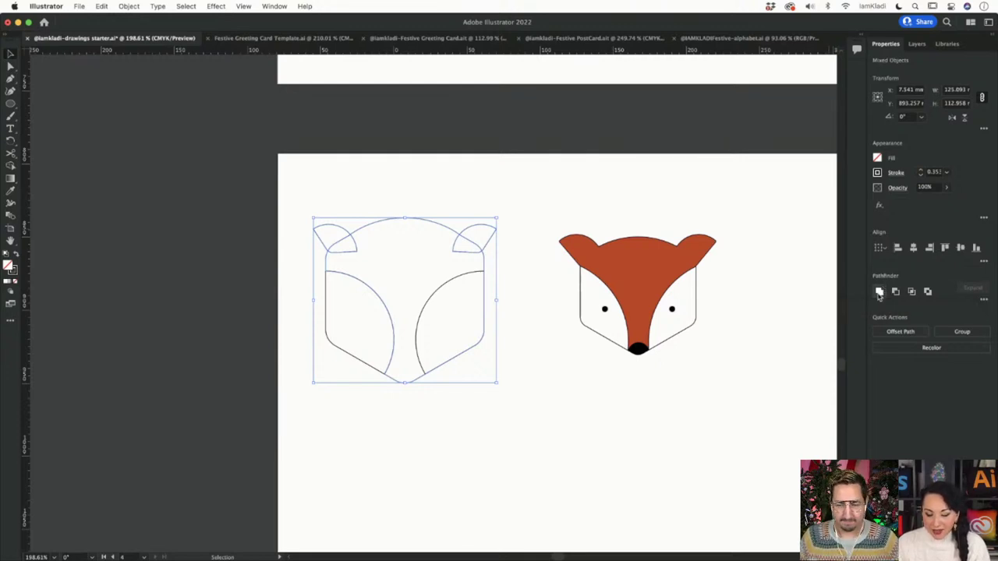
Step: Unite the ears with the head outline and draw a small circle at the muzzle's bottom
{"action": "left_click", "coordinate": [878, 292]}
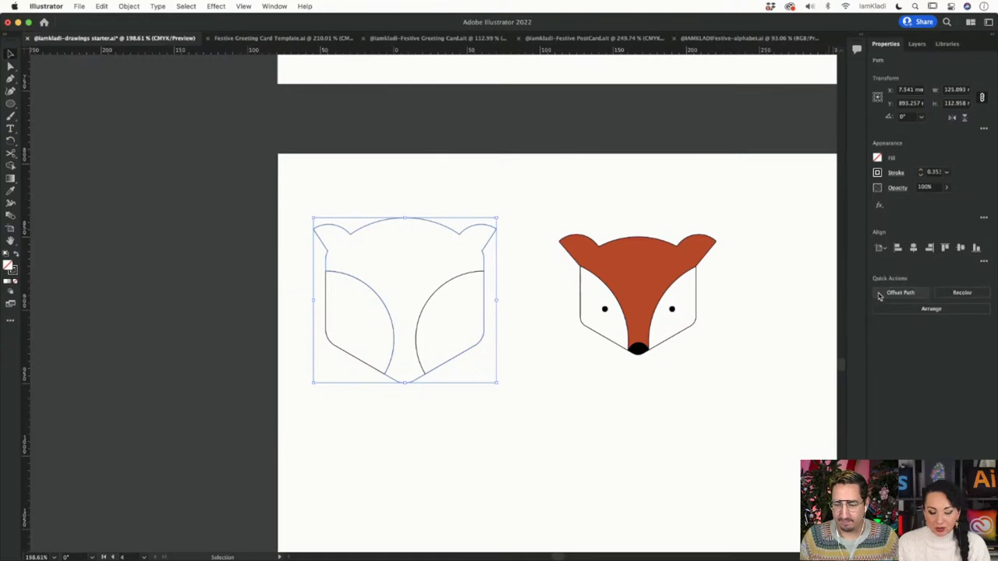
{"action": "left_click", "coordinate": [789, 341]}
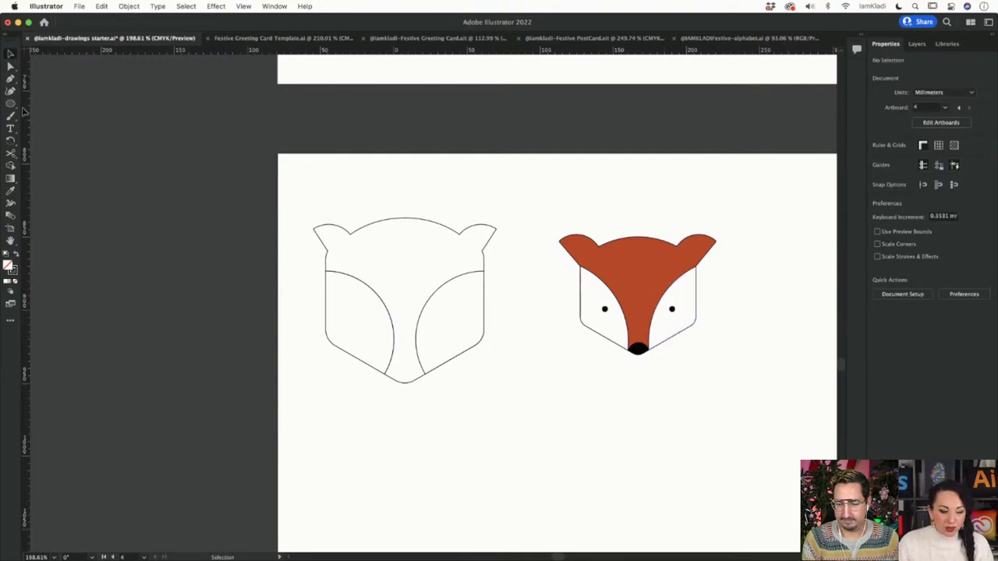
{"action": "left_click_drag", "start_coordinate": [14, 106], "coordinate": [70, 116]}
{"action": "mouse_move", "coordinate": [392, 374]}
{"action": "left_mouse_down"}
{"action": "mouse_move", "coordinate": [423, 399]}
{"action": "mouse_move", "coordinate": [258, 316]}
{"action": "left_mouse_up"}
{"action": "key", "text": "v"}
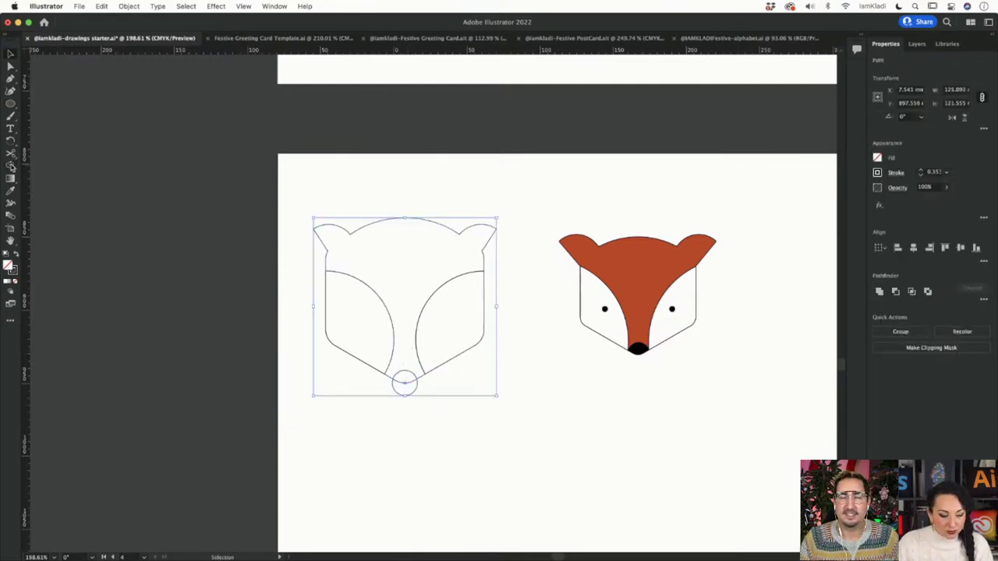
Step: With Shape Builder, delete the circle's lower half to leave a small nose, then select it
{"action": "left_click", "coordinate": [12, 165]}
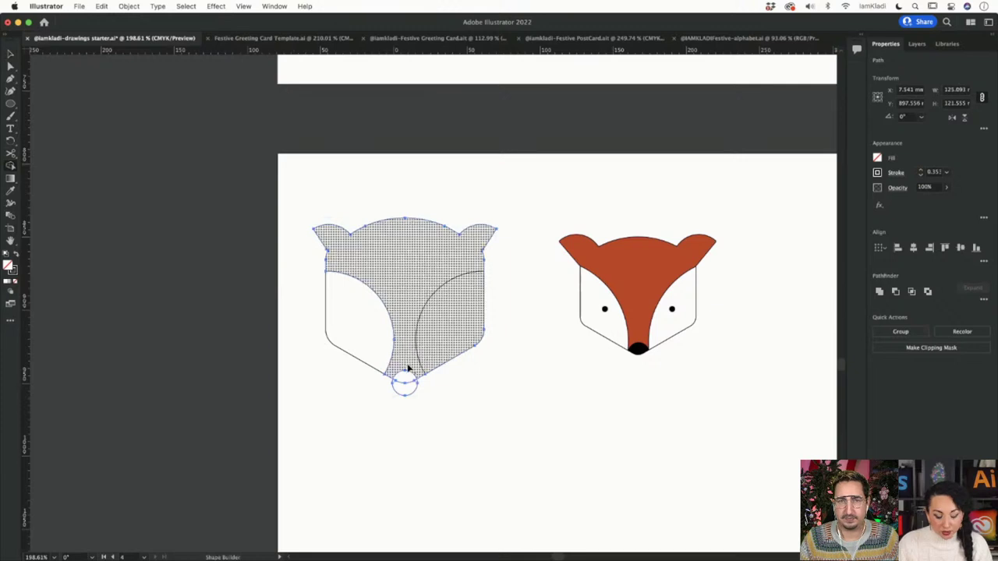
{"action": "scroll", "coordinate": [409, 368], "scroll_direction": "up", "scroll_amount": 5}
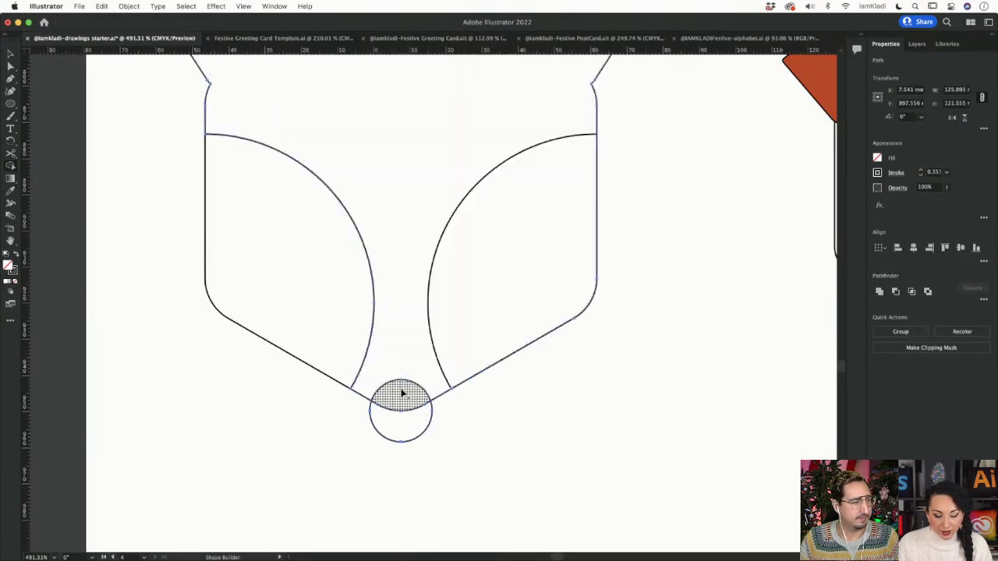
{"action": "left_click", "coordinate": [402, 393]}
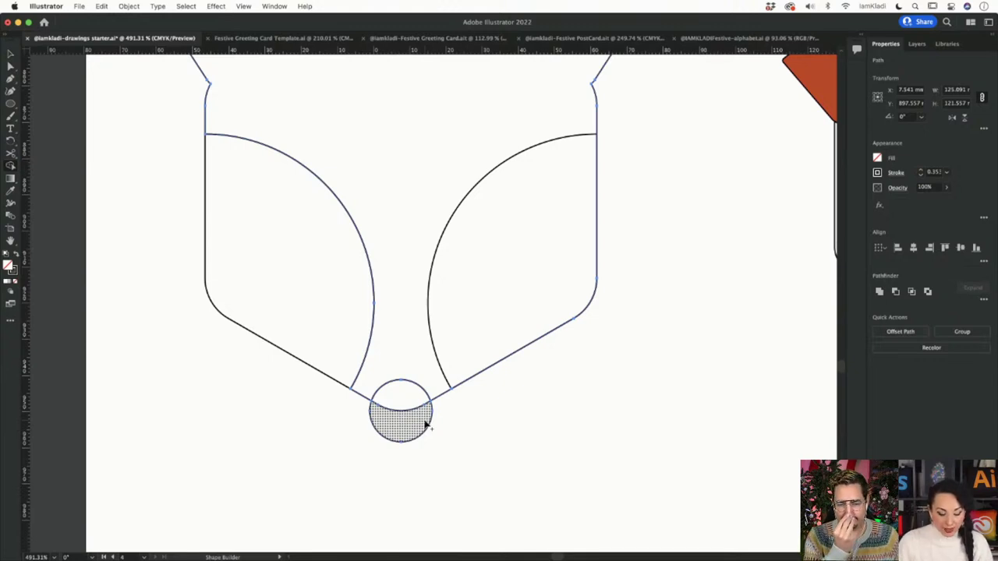
{"action": "left_click", "coordinate": [406, 431], "text": "alt"}
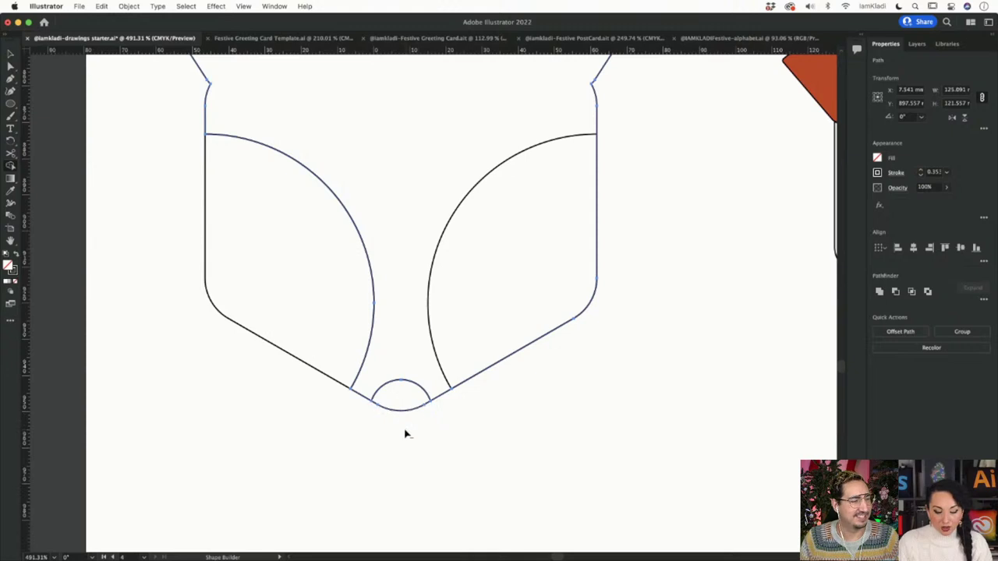
{"action": "key", "text": "v"}
{"action": "scroll", "coordinate": [405, 434], "scroll_direction": "down", "scroll_amount": 5}
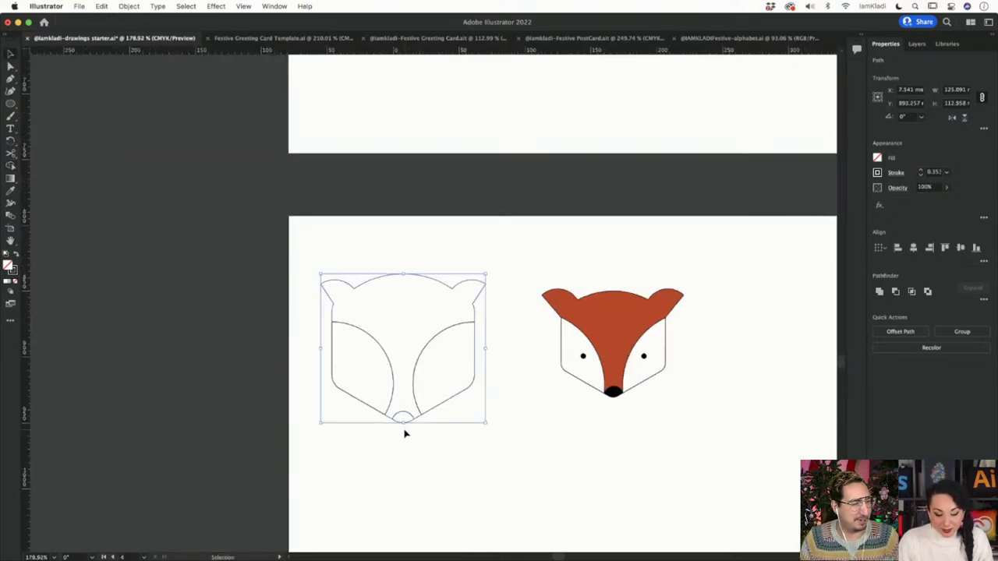
{"action": "left_click", "coordinate": [433, 387]}
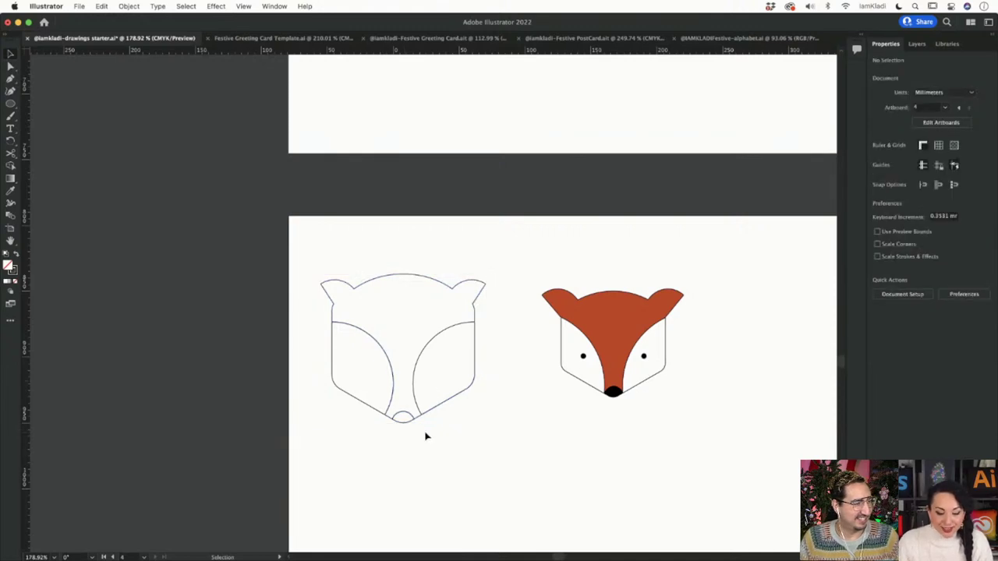
{"action": "left_click", "coordinate": [410, 417]}
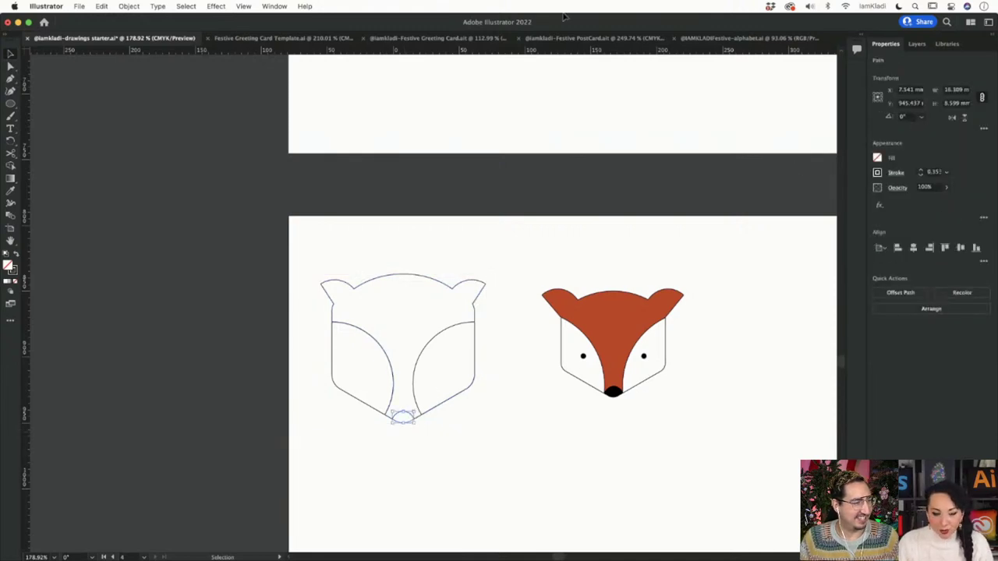
{"action": "left_click", "coordinate": [274, 6]}
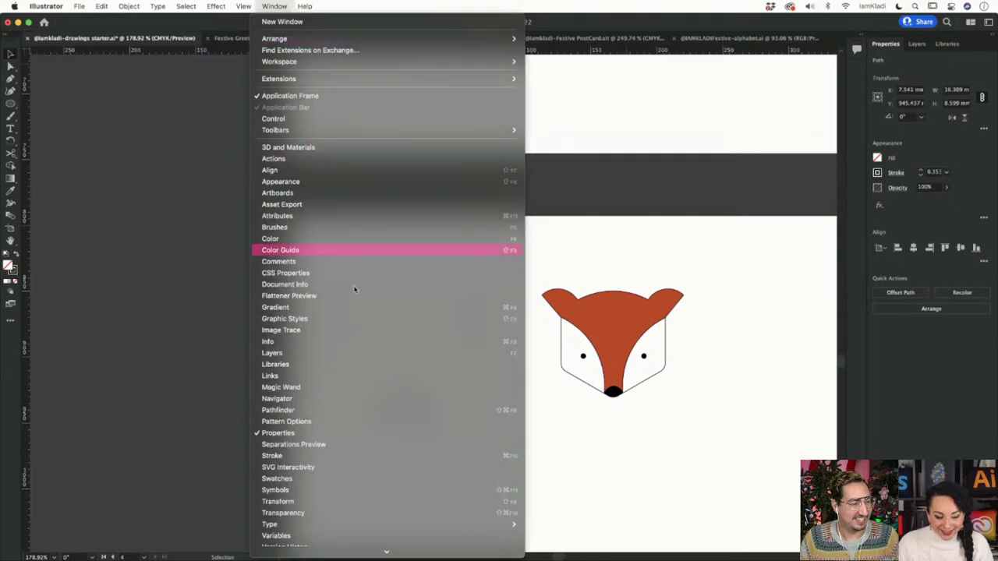
Step: Bring up the Swatches panel, enlarge it, close Brushes and move it aside
{"action": "left_click", "coordinate": [336, 479]}
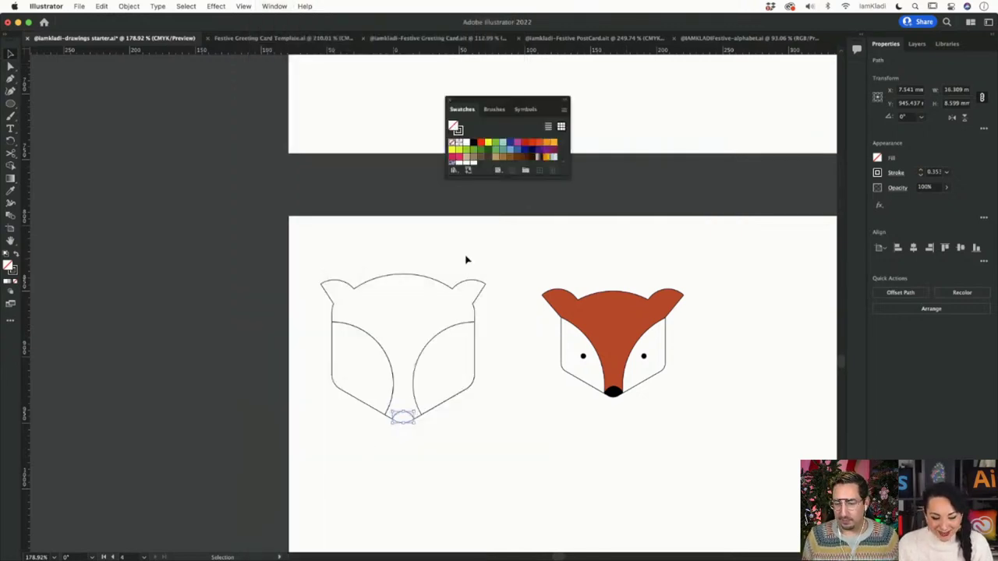
{"action": "left_click_drag", "start_coordinate": [504, 174], "coordinate": [503, 238]}
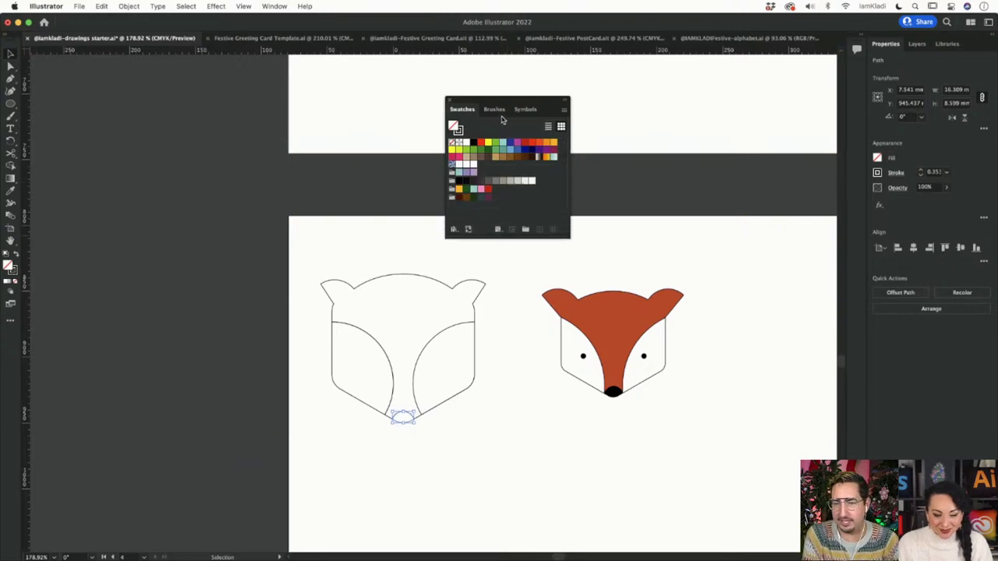
{"action": "mouse_move", "coordinate": [494, 108]}
{"action": "left_mouse_down"}
{"action": "mouse_move", "coordinate": [165, 239]}
{"action": "mouse_move", "coordinate": [407, 150]}
{"action": "left_mouse_up"}
{"action": "left_click", "coordinate": [395, 147]}
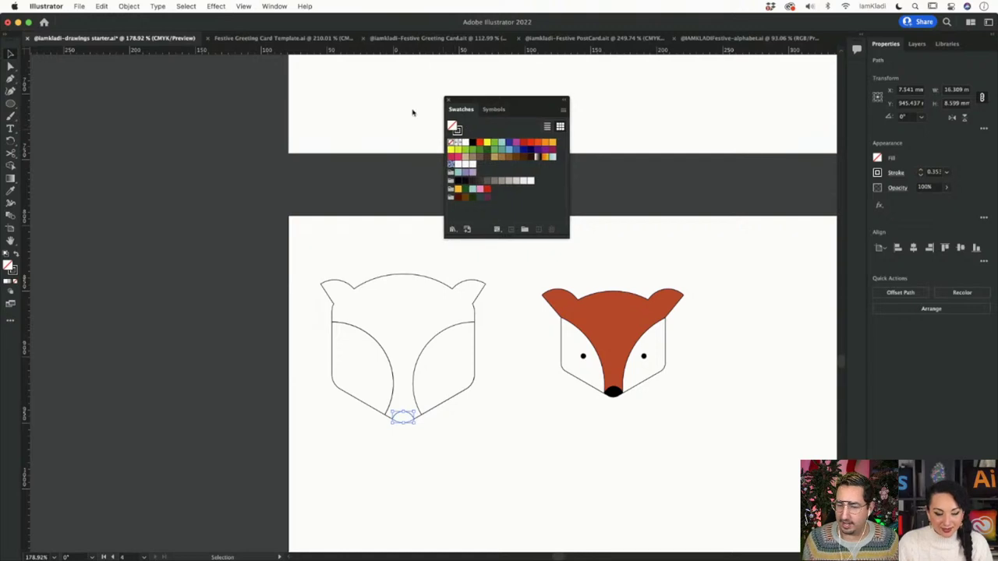
{"action": "mouse_move", "coordinate": [461, 110]}
{"action": "left_mouse_down"}
{"action": "mouse_move", "coordinate": [249, 162]}
{"action": "mouse_move", "coordinate": [152, 235]}
{"action": "left_mouse_up"}
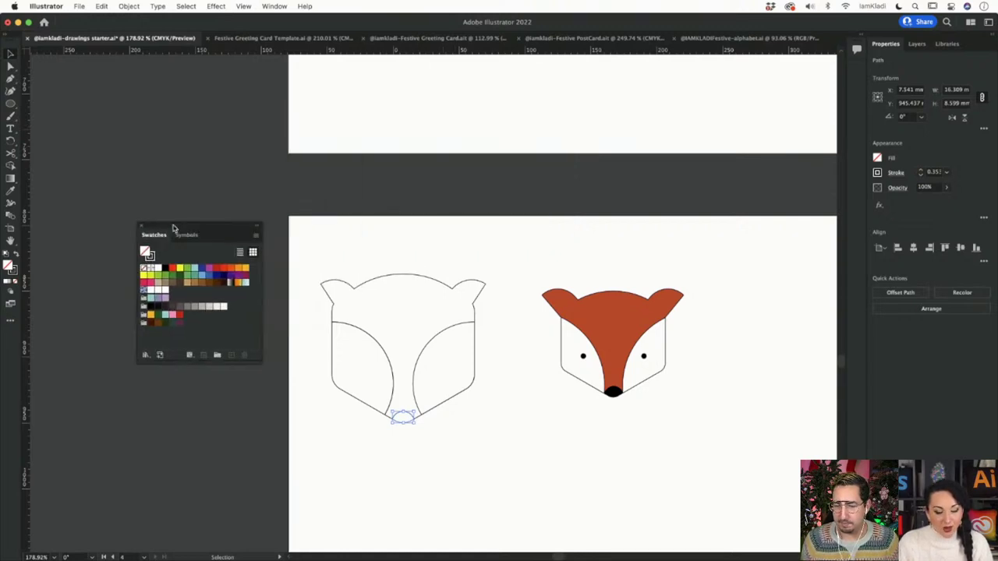
Step: Fill the whole outlined fox head with the red-orange swatch
{"action": "left_click", "coordinate": [389, 275]}
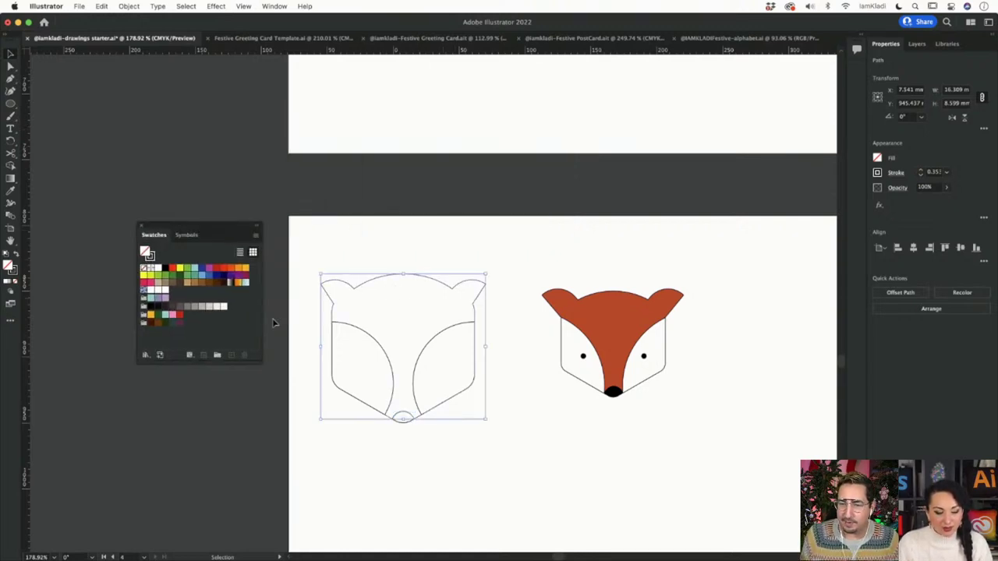
{"action": "left_click", "coordinate": [181, 316]}
{"action": "key", "text": "super+z"}
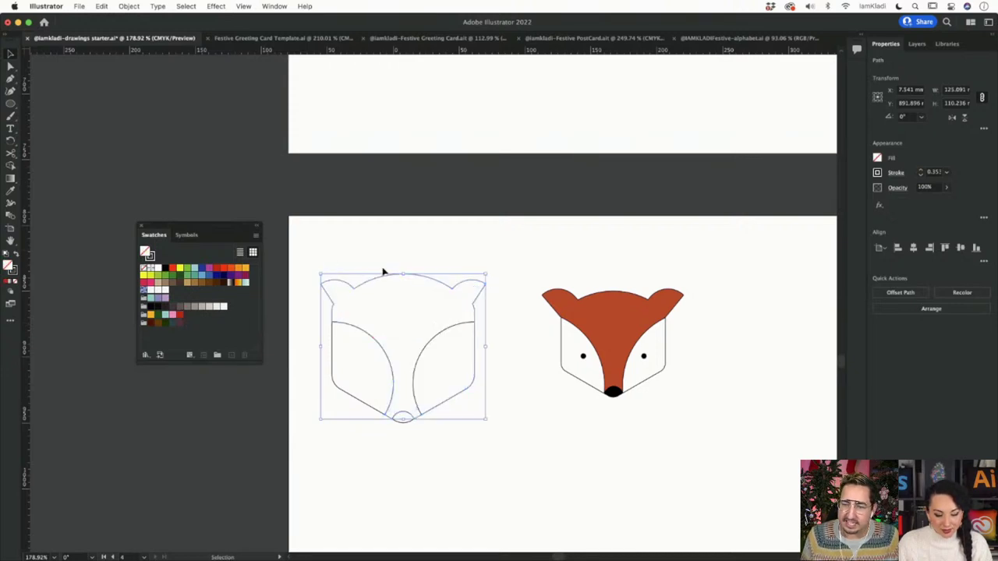
{"action": "left_click", "coordinate": [180, 317]}
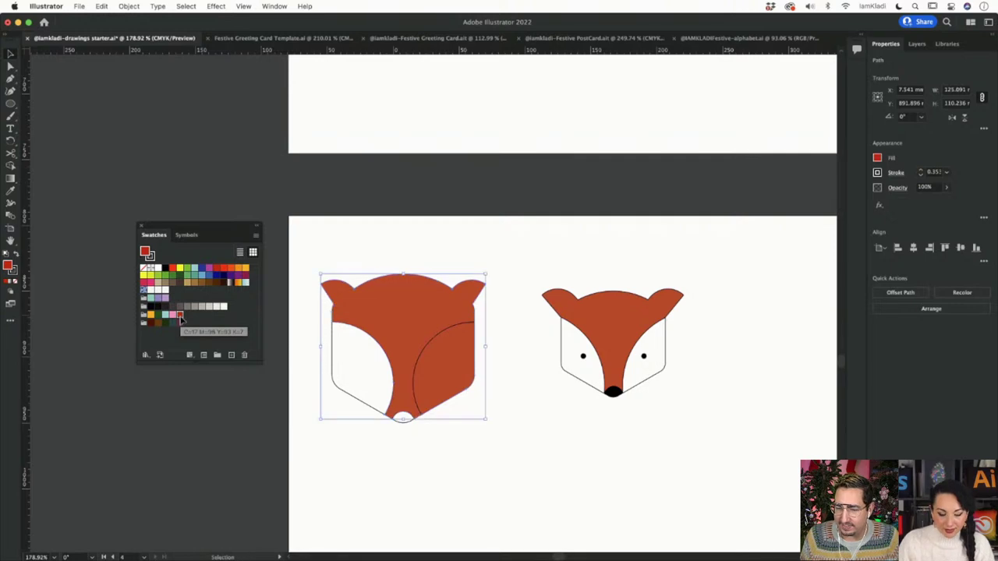
{"action": "left_click", "coordinate": [494, 379]}
{"action": "left_click", "coordinate": [401, 379]}
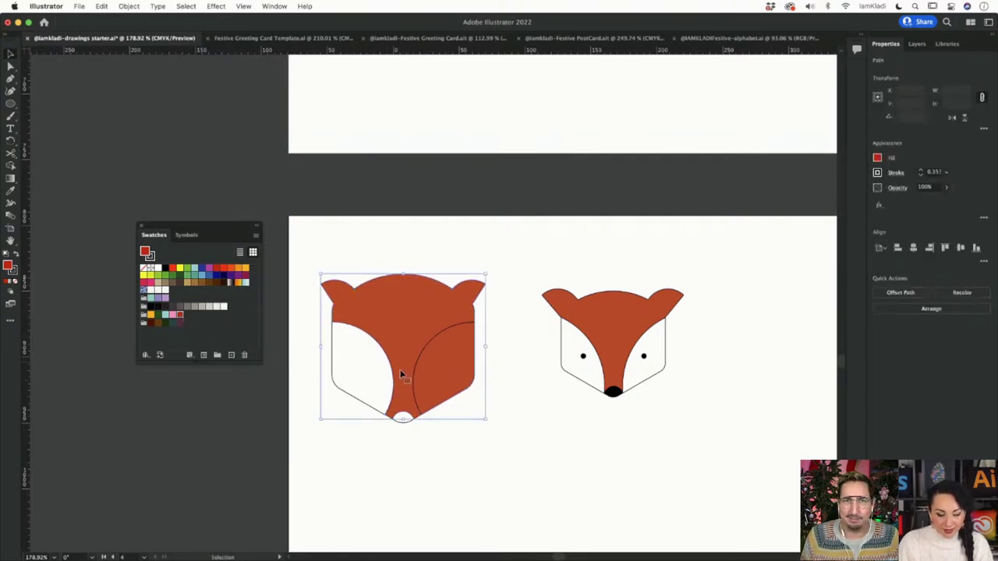
Step: Fill both cheek pieces with white and the nose with black
{"action": "left_click", "coordinate": [413, 356]}
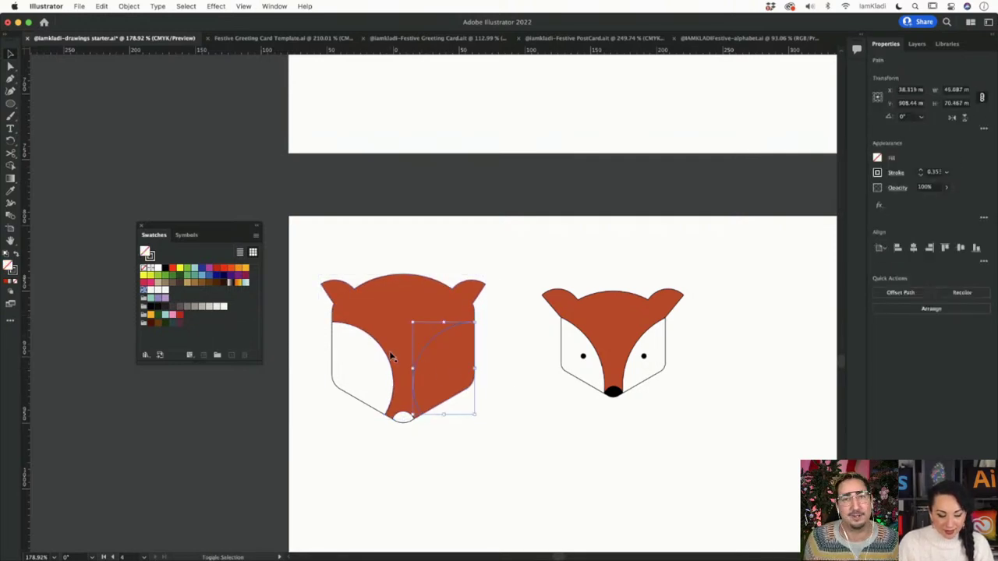
{"action": "left_click", "coordinate": [359, 341], "text": "shift"}
{"action": "left_click", "coordinate": [224, 306]}
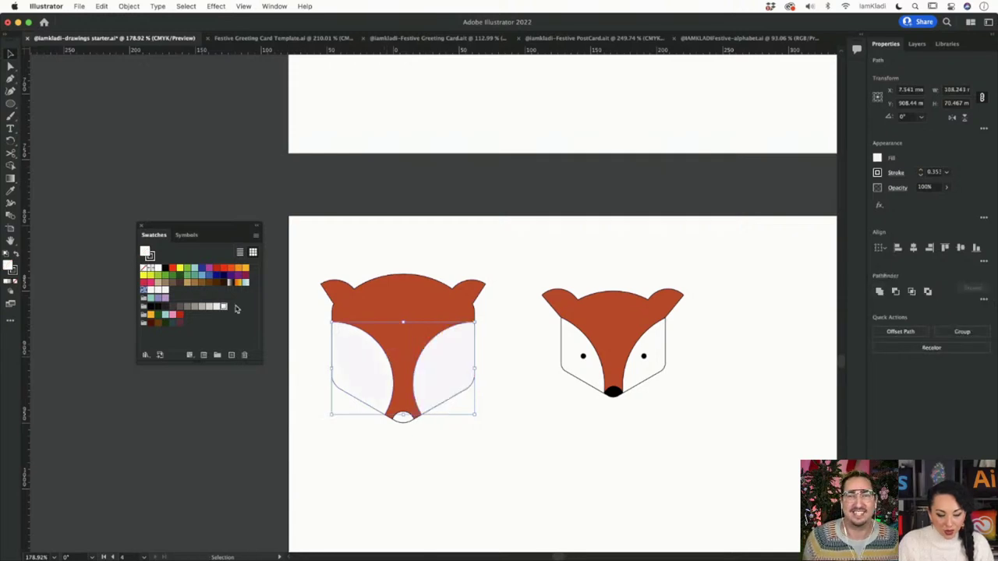
{"action": "left_click", "coordinate": [345, 267]}
{"action": "left_click", "coordinate": [401, 417]}
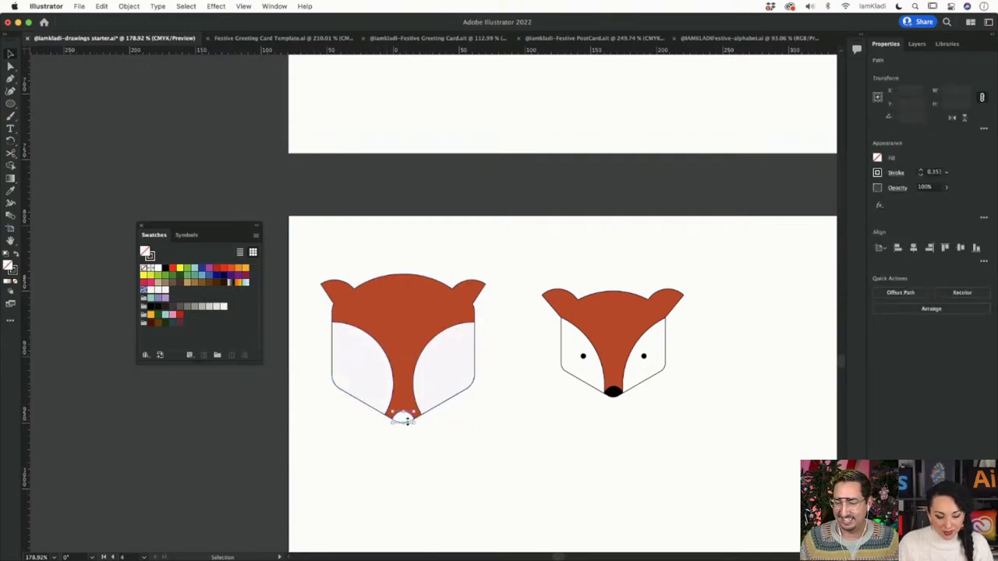
{"action": "left_click", "coordinate": [165, 268]}
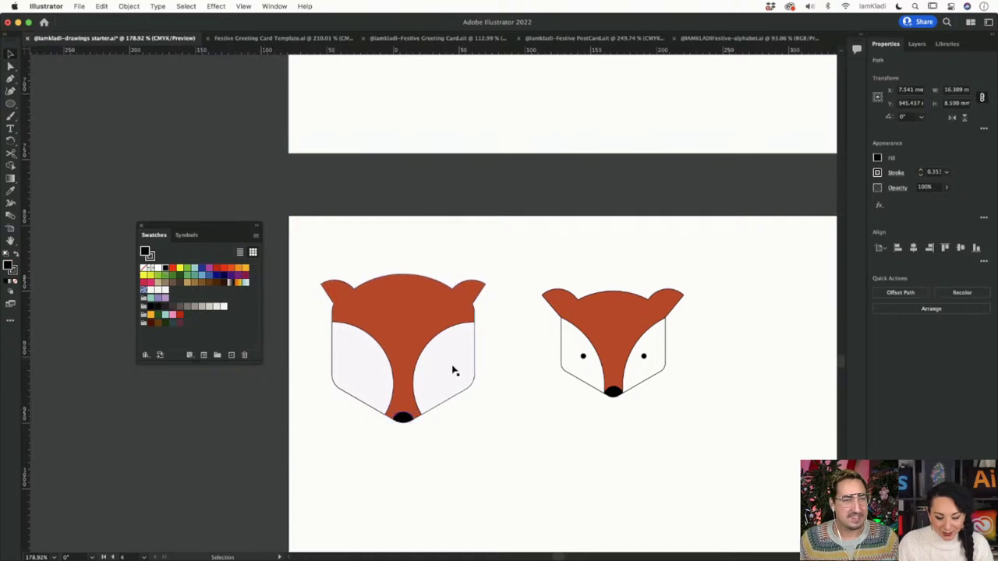
{"action": "left_click", "coordinate": [485, 413]}
Step: Draw a small ellipse between the two foxes
{"action": "left_click", "coordinate": [11, 102]}
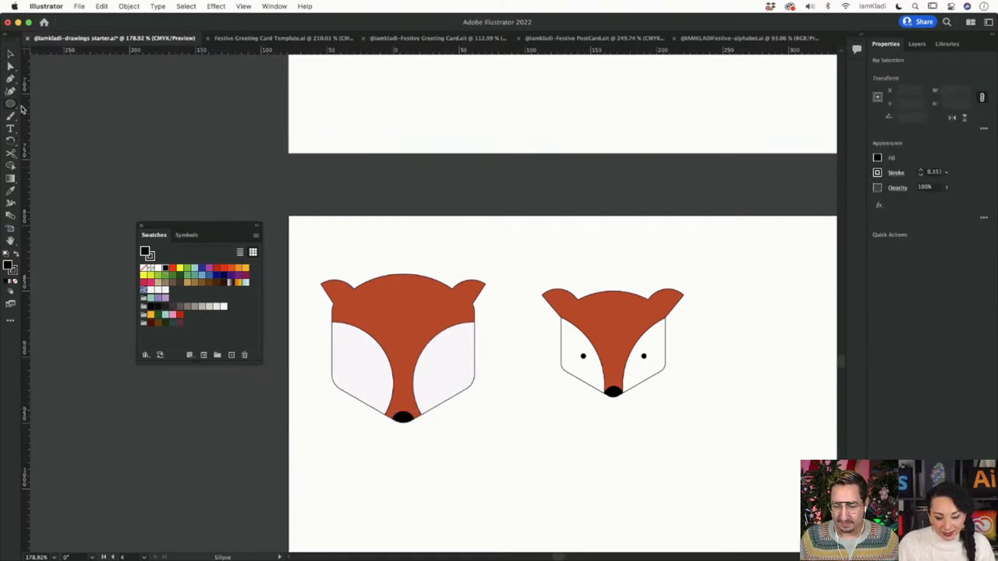
{"action": "left_click_drag", "start_coordinate": [509, 350], "coordinate": [367, 363]}
{"action": "key", "text": "v"}
{"action": "left_click", "coordinate": [526, 365]}
{"action": "left_click", "coordinate": [515, 367]}
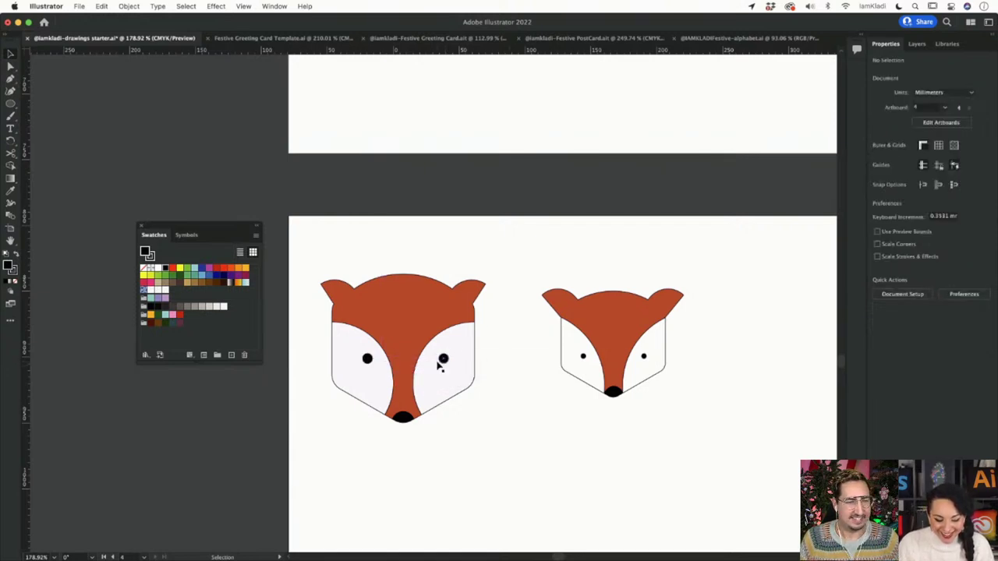
Step: Copy the right eye to the left side, vertically align both eyes and group them
{"action": "left_click_drag", "start_coordinate": [443, 361], "coordinate": [367, 360]}
{"action": "left_click", "coordinate": [443, 360]}
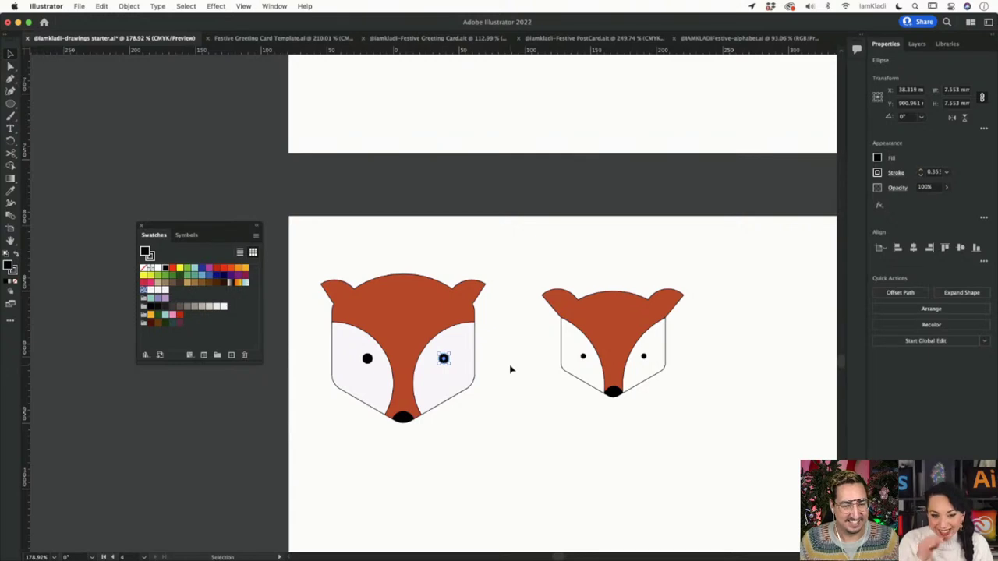
{"action": "left_click_drag", "start_coordinate": [366, 360], "coordinate": [367, 359]}
{"action": "left_click", "coordinate": [443, 359], "text": "shift"}
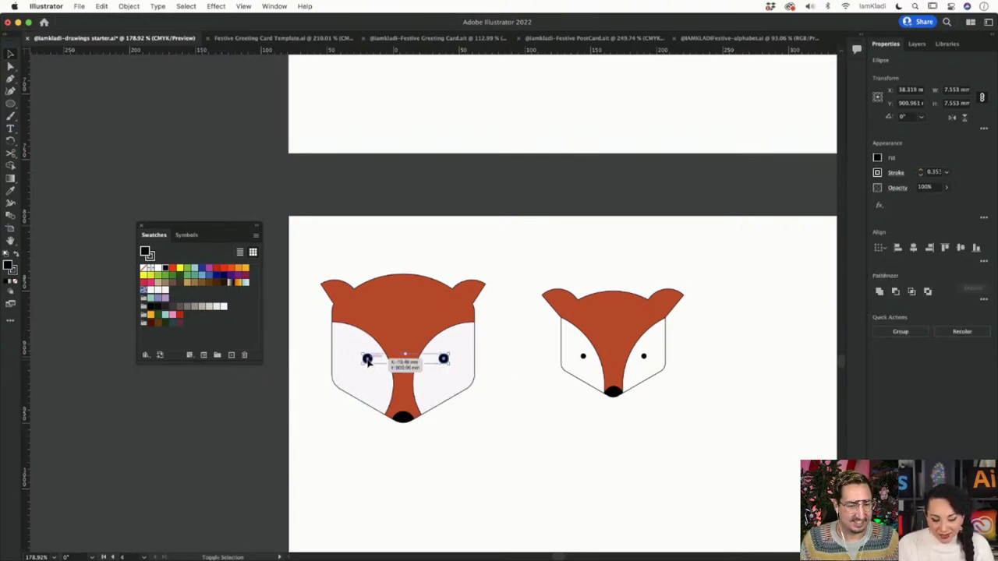
{"action": "left_click", "coordinate": [961, 249]}
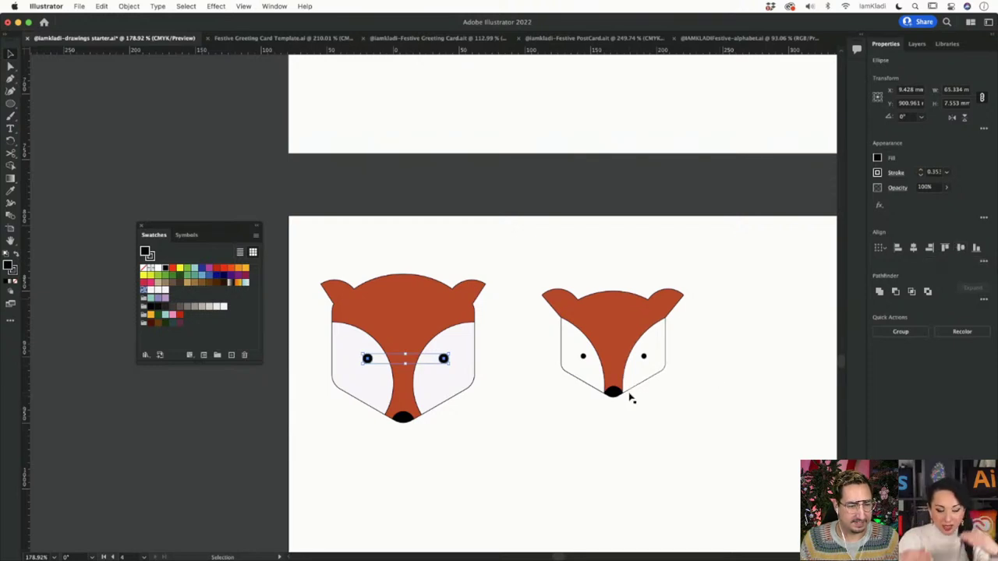
{"action": "key", "text": "super+g"}
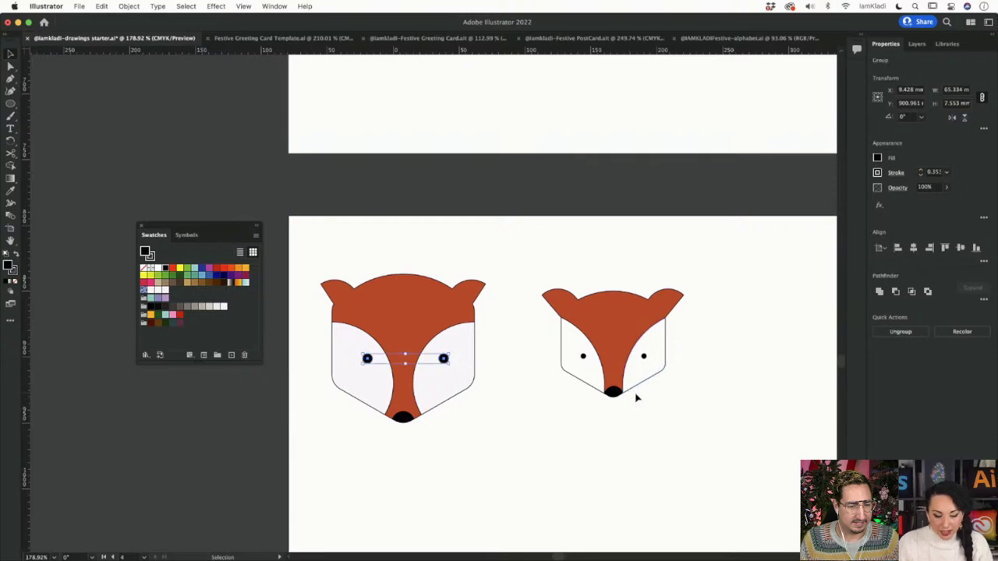
{"action": "left_click", "coordinate": [394, 316], "text": "shift"}
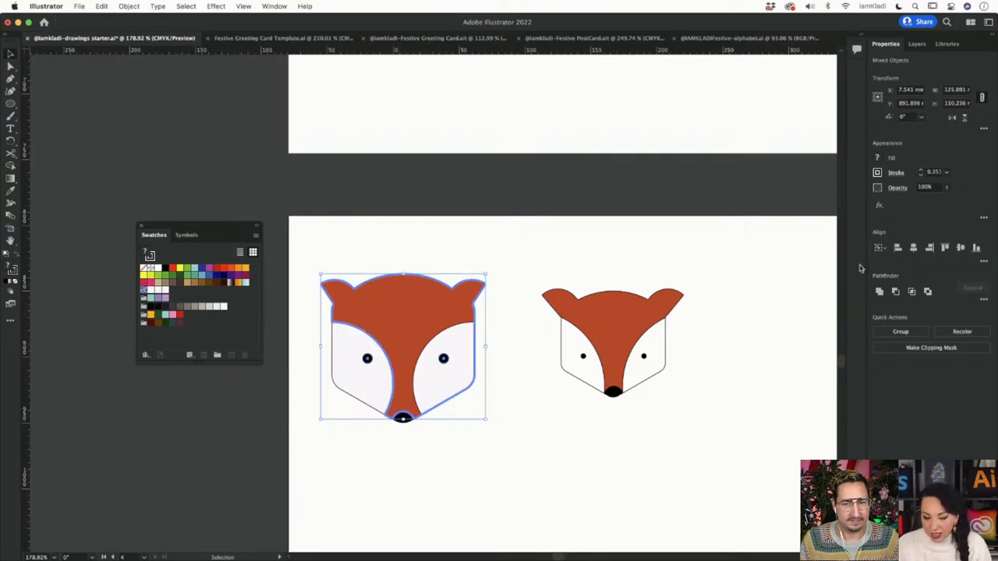
Step: Centre the eye group horizontally on the head and nudge it slightly lower
{"action": "left_click", "coordinate": [914, 248]}
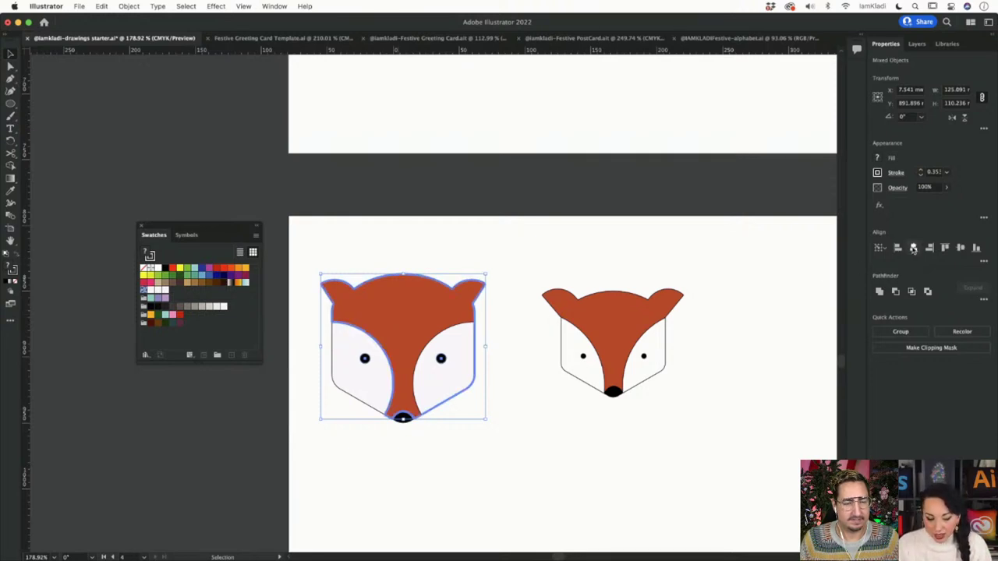
{"action": "left_click", "coordinate": [494, 421]}
{"action": "left_click_drag", "start_coordinate": [442, 362], "coordinate": [442, 367]}
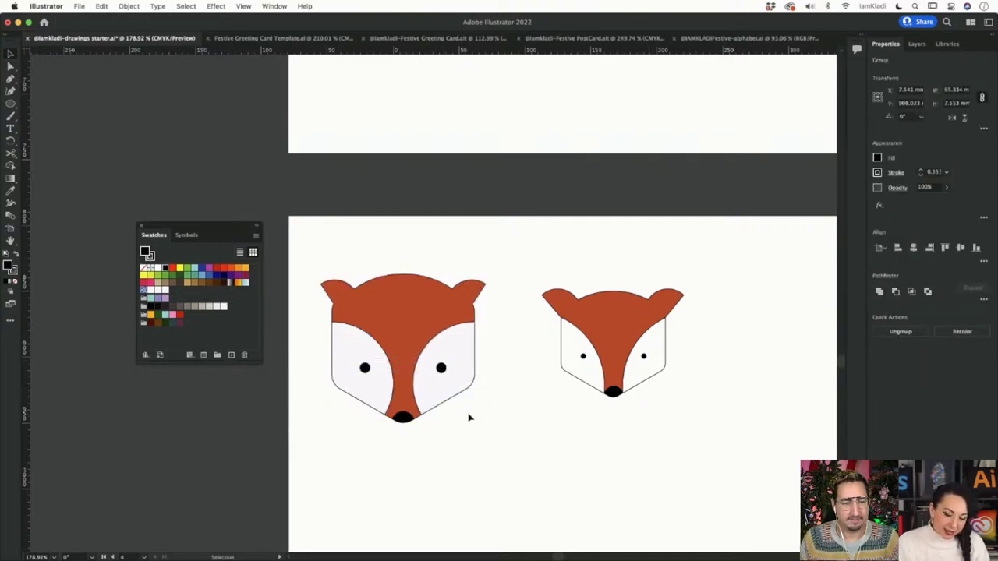
{"action": "left_click", "coordinate": [468, 418]}
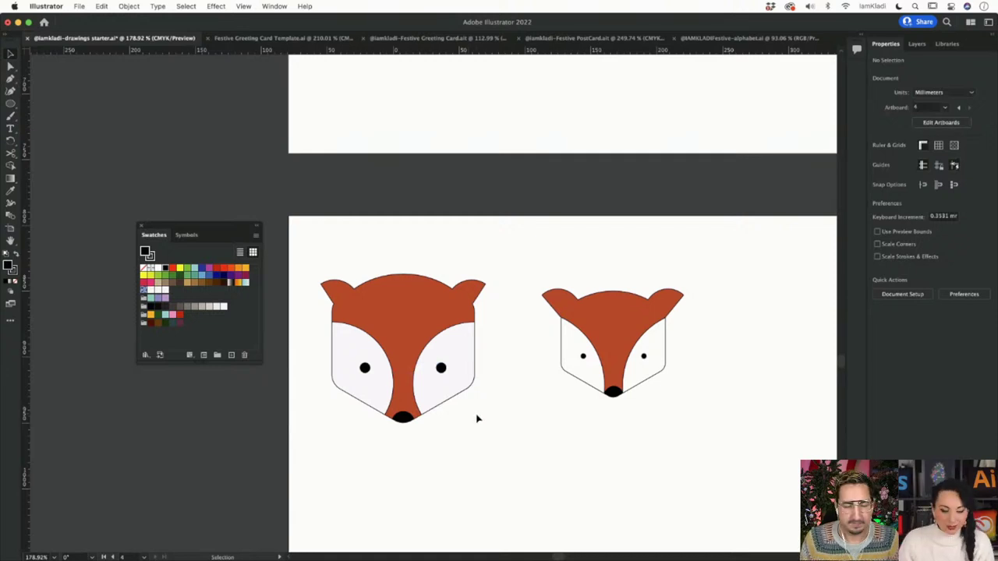
Step: Pan across the sketches and zoom in on the large sitting fox
{"action": "scroll", "coordinate": [505, 420], "scroll_direction": "down", "scroll_amount": 3}
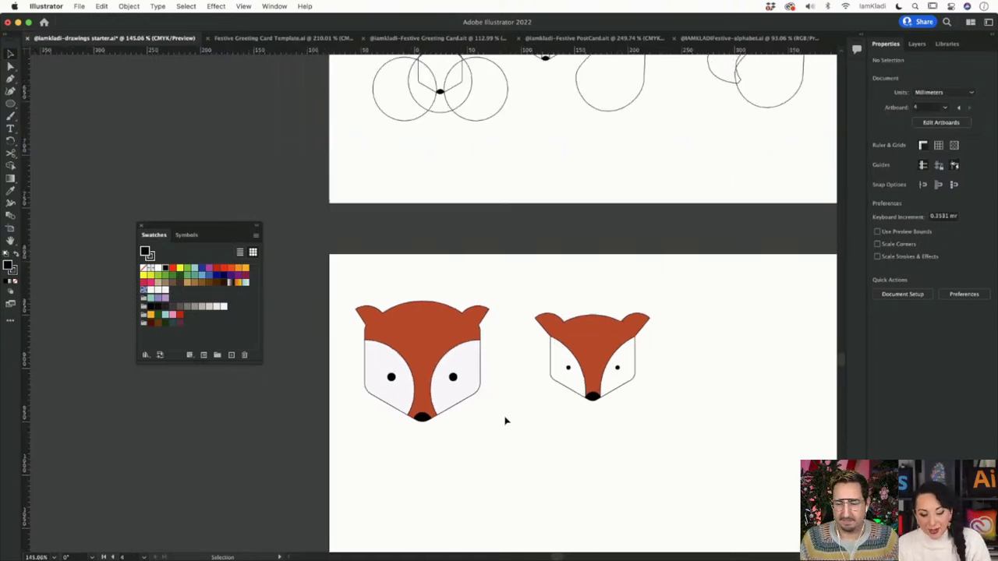
{"action": "scroll", "coordinate": [506, 420], "scroll_direction": "down", "scroll_amount": 5}
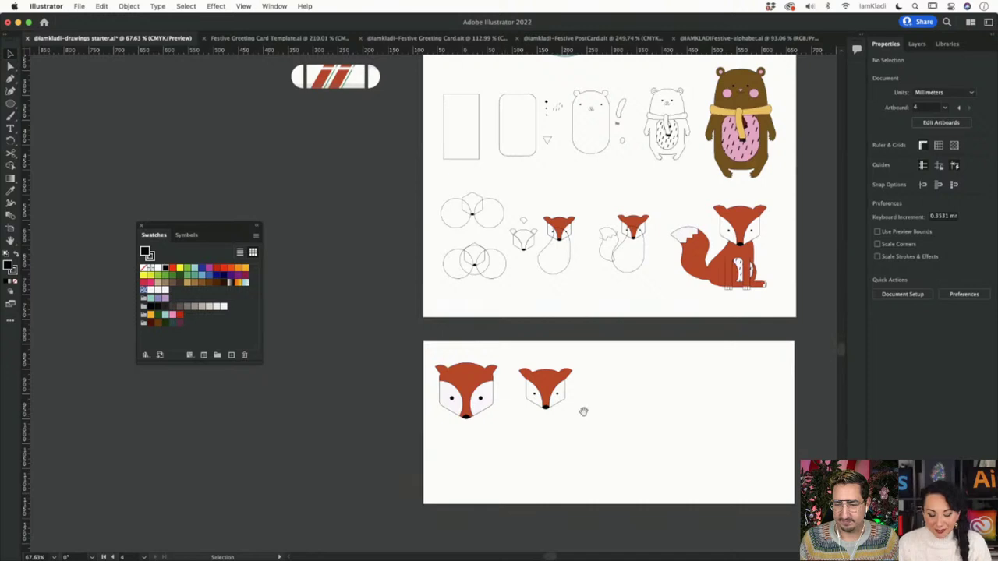
{"action": "left_click_drag", "start_coordinate": [583, 410], "coordinate": [510, 421]}
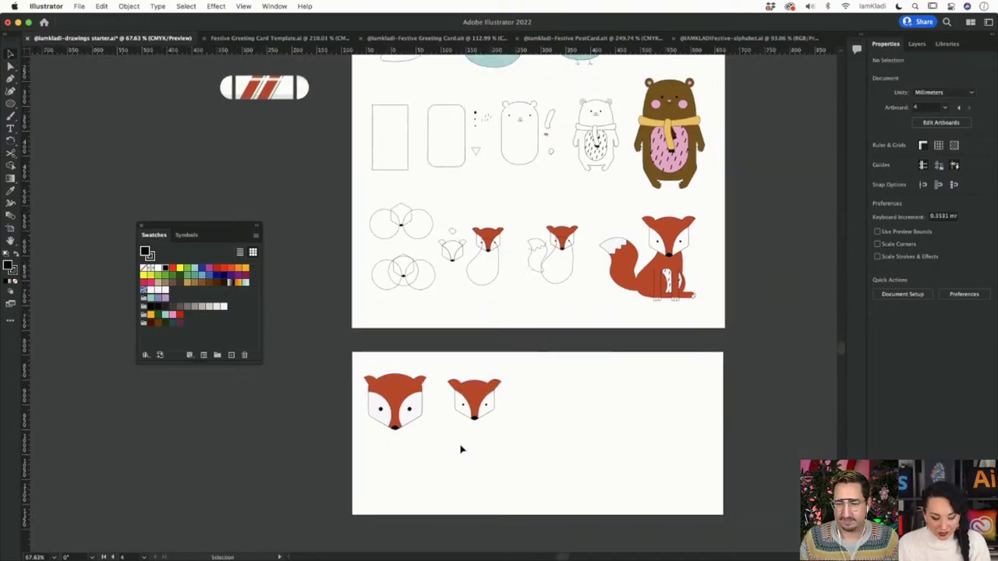
{"action": "key", "text": "a"}
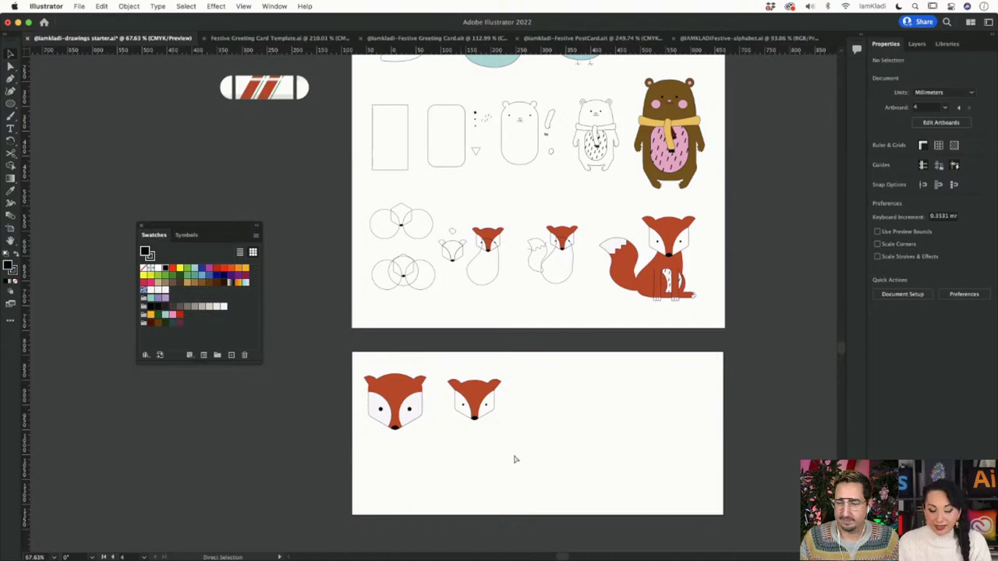
{"action": "key", "text": "v"}
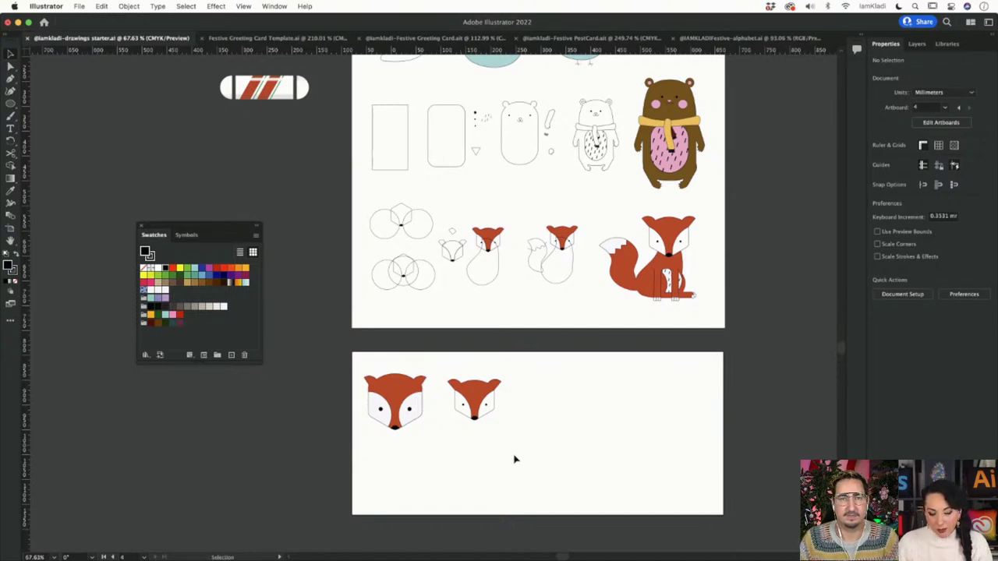
{"action": "key", "text": "z"}
{"action": "left_click_drag", "start_coordinate": [653, 276], "coordinate": [757, 343]}
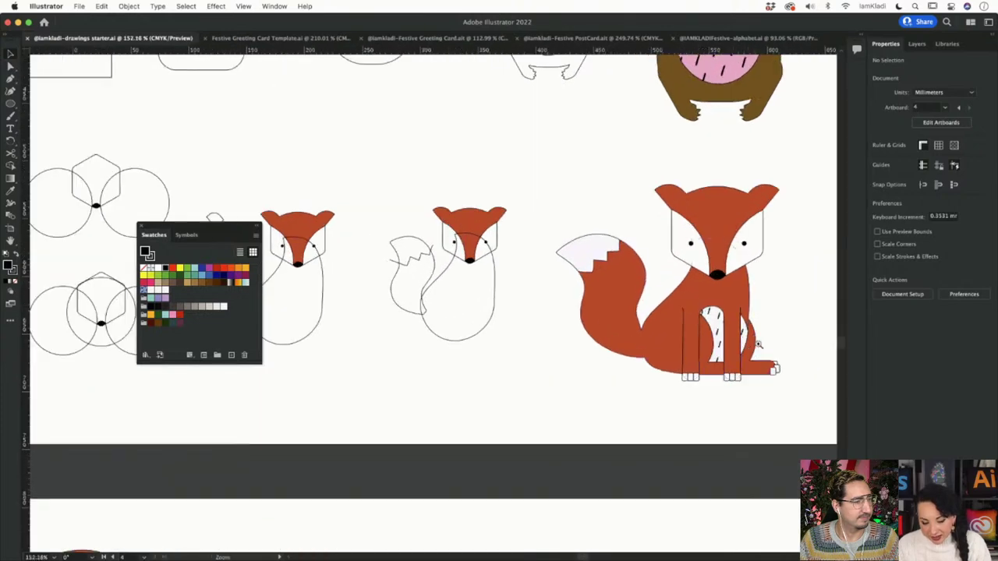
Step: Toggle Outline view with Cmd+Y to inspect the sitting fox's bare paths
{"action": "key", "text": "v"}
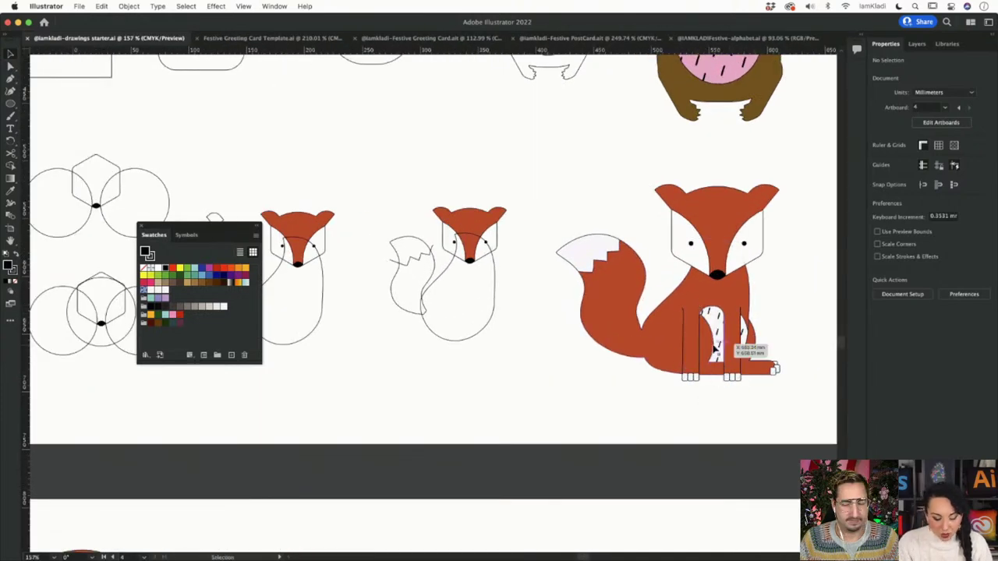
{"action": "key", "text": "super+y"}
{"action": "key", "text": "super+y"}
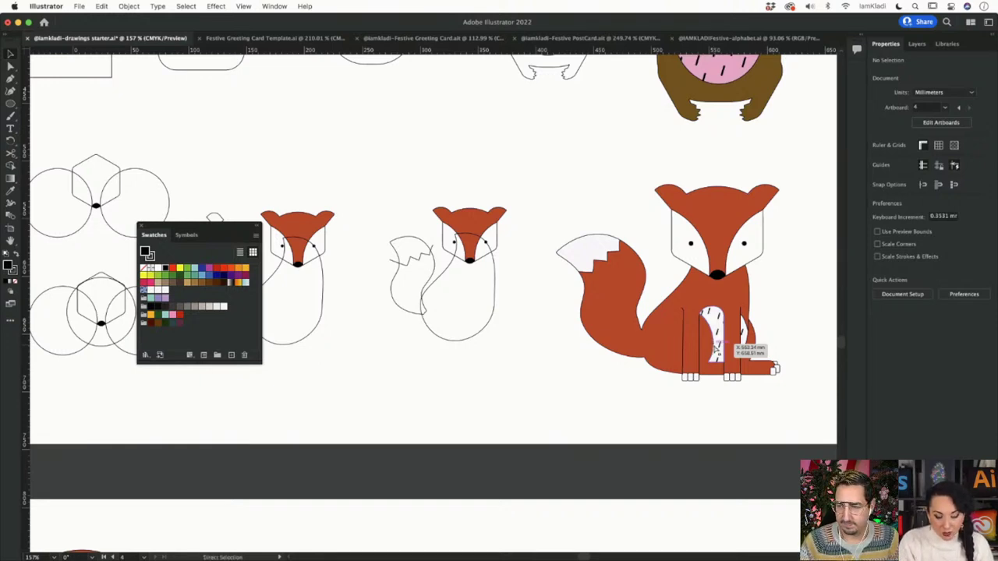
{"action": "key", "text": "super+y"}
{"action": "scroll", "coordinate": [715, 350], "scroll_direction": "right", "scroll_amount": 2}
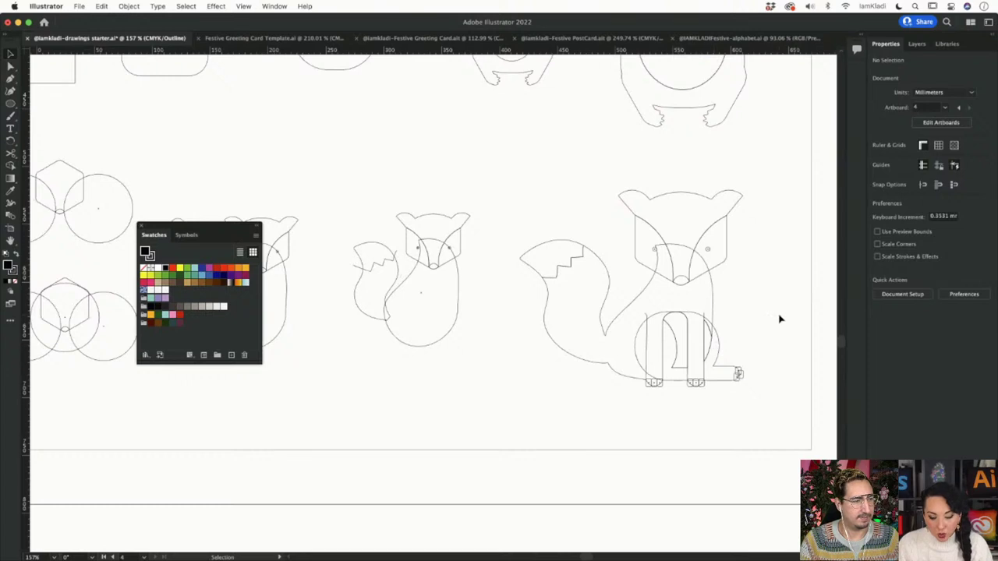
{"action": "scroll", "coordinate": [779, 318], "scroll_direction": "up", "scroll_amount": 3}
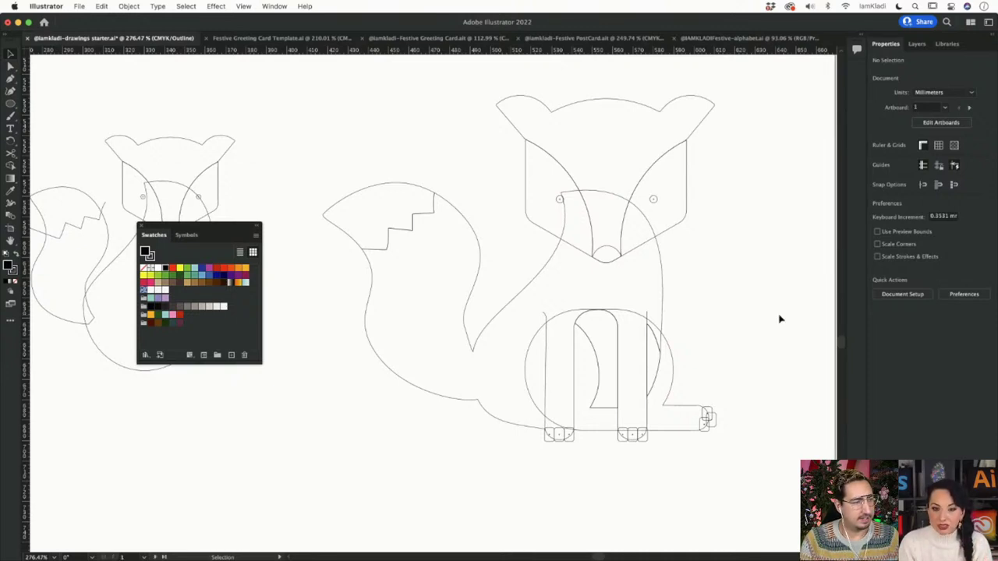
{"action": "key", "text": "a"}
{"action": "key", "text": "alt"}
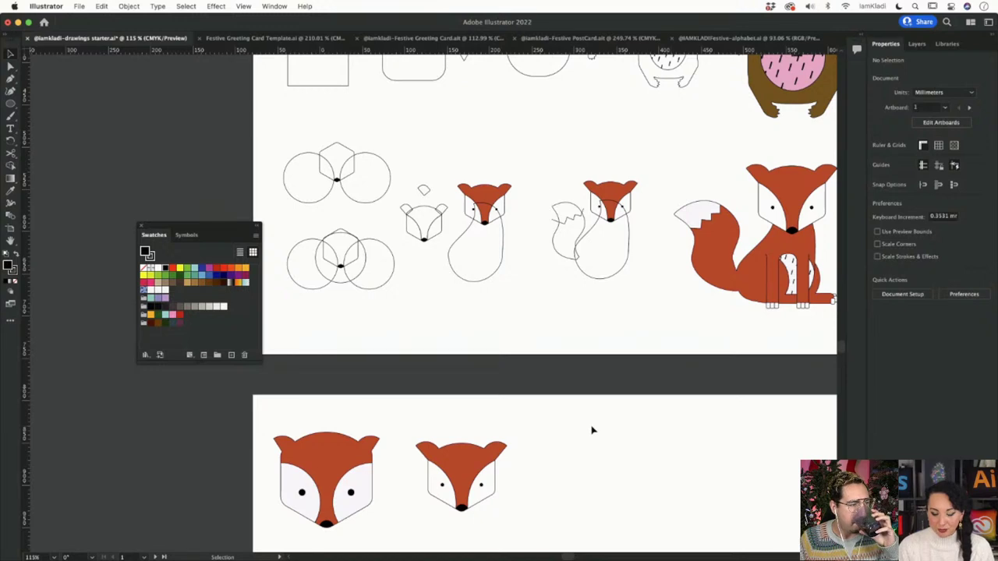
Step: Draw a large circle on the lower artboard beside the fox heads
{"action": "scroll", "coordinate": [591, 429], "scroll_direction": "down", "scroll_amount": 2}
{"action": "scroll", "coordinate": [591, 430], "scroll_direction": "right", "scroll_amount": 2}
{"action": "scroll", "coordinate": [591, 430], "scroll_direction": "down", "scroll_amount": 2}
{"action": "scroll", "coordinate": [591, 429], "scroll_direction": "right", "scroll_amount": 3}
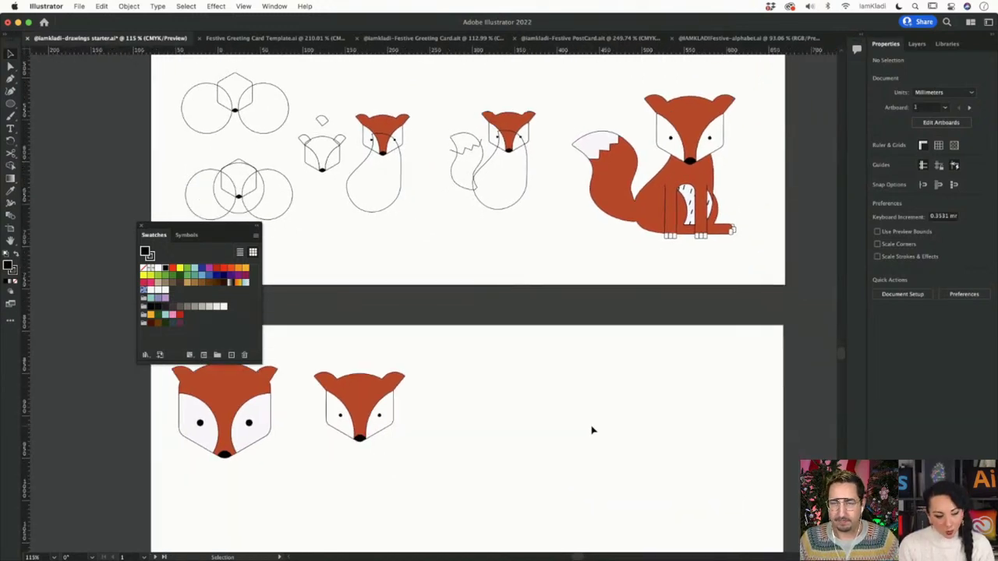
{"action": "left_click", "coordinate": [528, 171]}
{"action": "left_click", "coordinate": [530, 425]}
{"action": "key", "text": "l"}
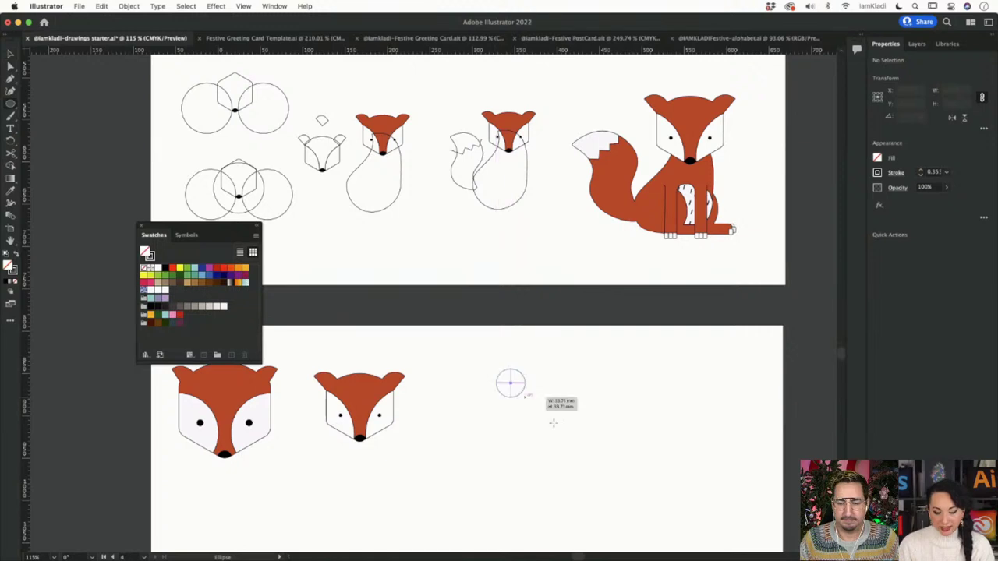
{"action": "left_click_drag", "start_coordinate": [495, 368], "coordinate": [644, 529]}
{"action": "key", "text": "v"}
Step: Raise the circle's top anchor with three Up-arrow nudges into a tall egg shape
{"action": "scroll", "coordinate": [644, 528], "scroll_direction": "down", "scroll_amount": 3}
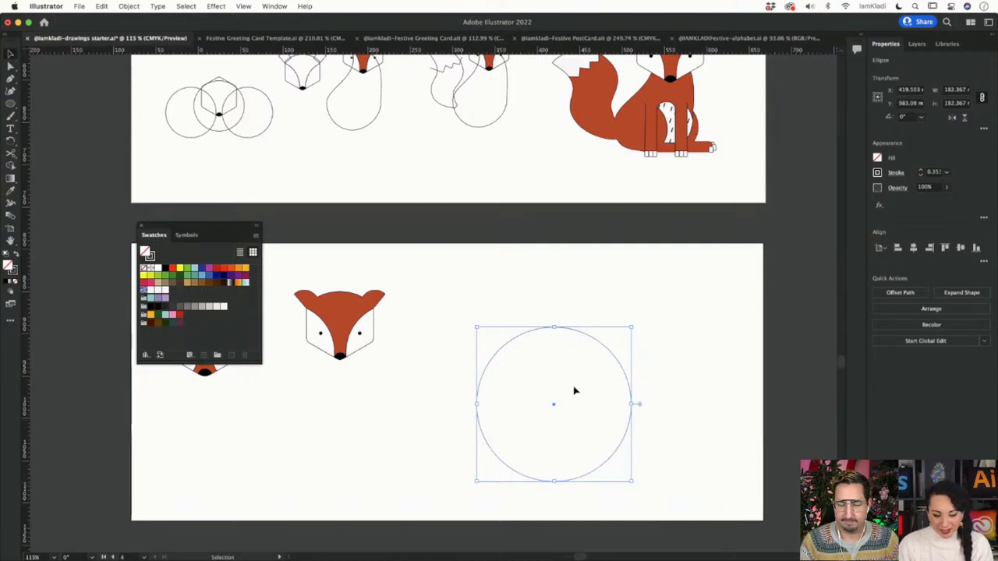
{"action": "key", "text": "a"}
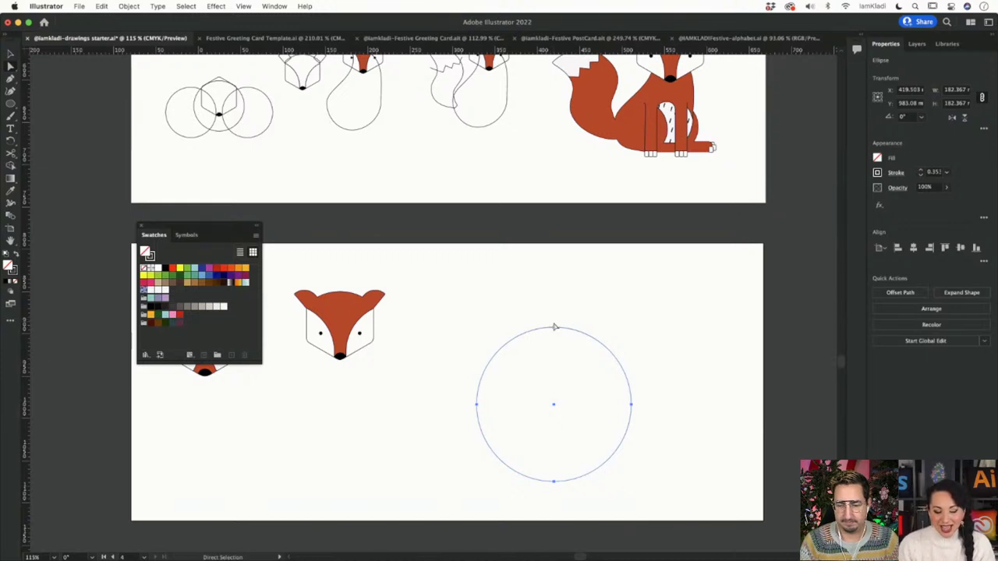
{"action": "left_click", "coordinate": [553, 327]}
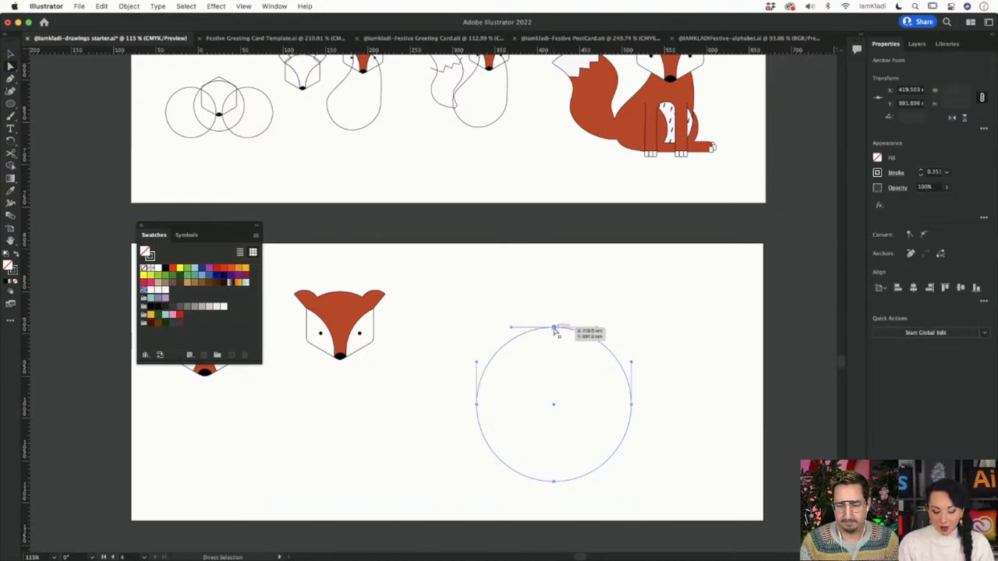
{"action": "key", "text": "Up"}
{"action": "key", "text": "Up"}
{"action": "key", "text": "Up"}
{"action": "key", "text": "Up"}
{"action": "key", "text": "Up"}
{"action": "key", "text": "Up"}
{"action": "key", "text": "Up"}
{"action": "key", "text": "Up"}
{"action": "key", "text": "Up"}
{"action": "key", "text": "Up"}
{"action": "key", "text": "Up"}
{"action": "key", "text": "Up"}
{"action": "key", "text": "Up"}
{"action": "key", "text": "Up"}
{"action": "key", "text": "Up"}
{"action": "key", "text": "Up"}
{"action": "key", "text": "Up"}
{"action": "key", "text": "Up"}
{"action": "key", "text": "Up"}
{"action": "key", "text": "Up"}
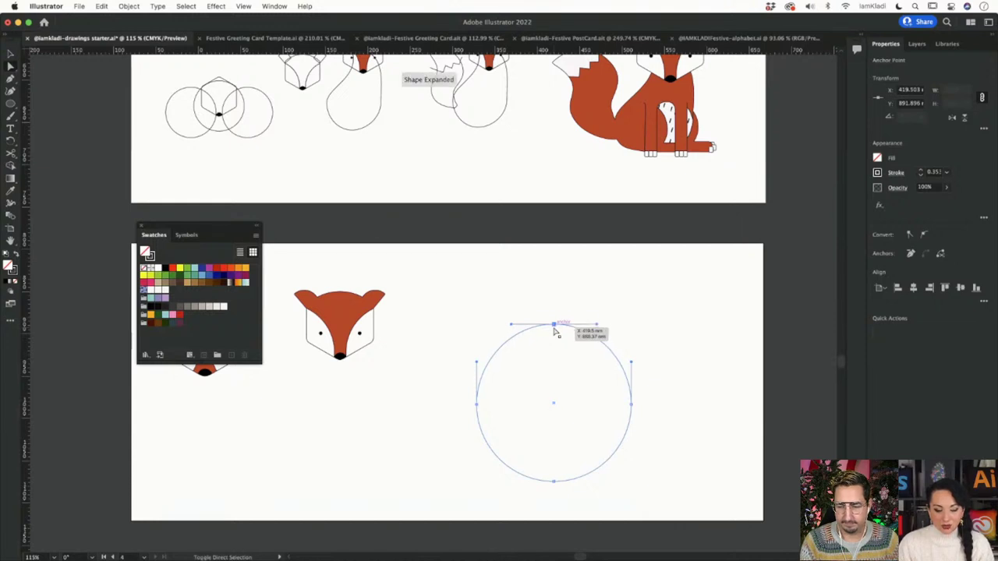
{"action": "key", "text": "Up"}
{"action": "key", "text": "Up"}
{"action": "key", "text": "Up"}
{"action": "key", "text": "Up"}
{"action": "key", "text": "Up"}
{"action": "key", "text": "Up"}
{"action": "key", "text": "Up"}
{"action": "key", "text": "Up"}
{"action": "key", "text": "Up"}
{"action": "key", "text": "Up"}
{"action": "key", "text": "Up"}
{"action": "key", "text": "Up"}
{"action": "key", "text": "Up"}
{"action": "key", "text": "Up"}
{"action": "key", "text": "Up"}
{"action": "key", "text": "Up"}
{"action": "key", "text": "Up"}
{"action": "key", "text": "Up"}
{"action": "key", "text": "Up"}
{"action": "key", "text": "Up"}
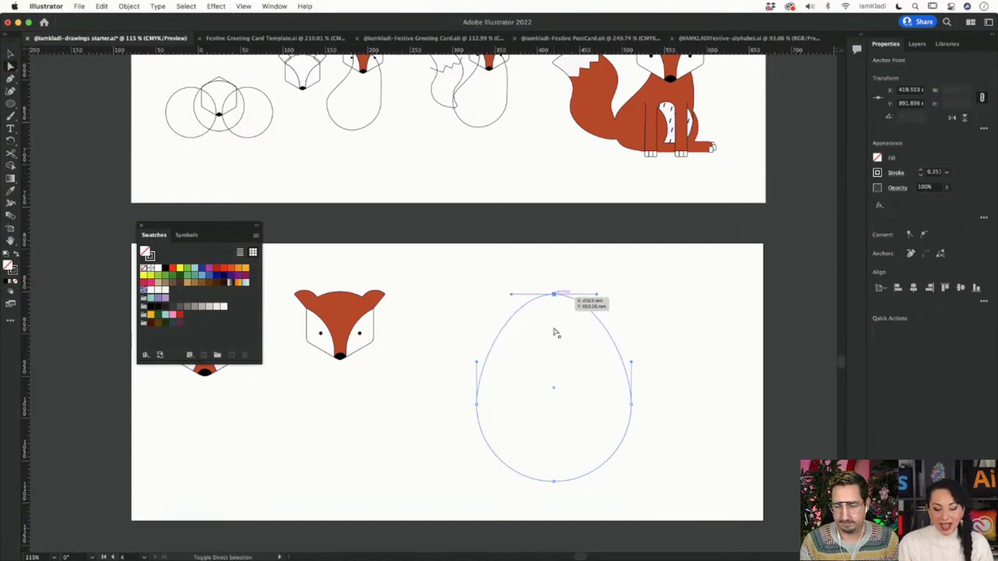
{"action": "key", "text": "Up"}
{"action": "key", "text": "Up"}
{"action": "key", "text": "Up"}
{"action": "key", "text": "Up"}
{"action": "key", "text": "Up"}
{"action": "key", "text": "Up"}
{"action": "key", "text": "Up"}
{"action": "key", "text": "Up"}
{"action": "key", "text": "Up"}
{"action": "key", "text": "Up"}
{"action": "key", "text": "Up"}
{"action": "key", "text": "Up"}
{"action": "key", "text": "Up"}
{"action": "key", "text": "Up"}
{"action": "key", "text": "Up"}
{"action": "key", "text": "Up"}
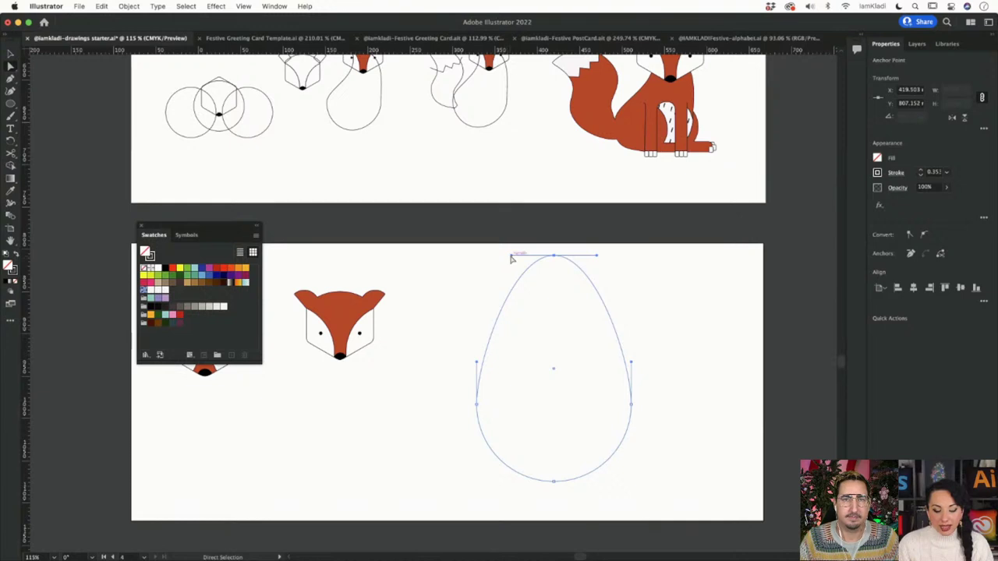
{"action": "left_click_drag", "start_coordinate": [513, 259], "coordinate": [554, 360]}
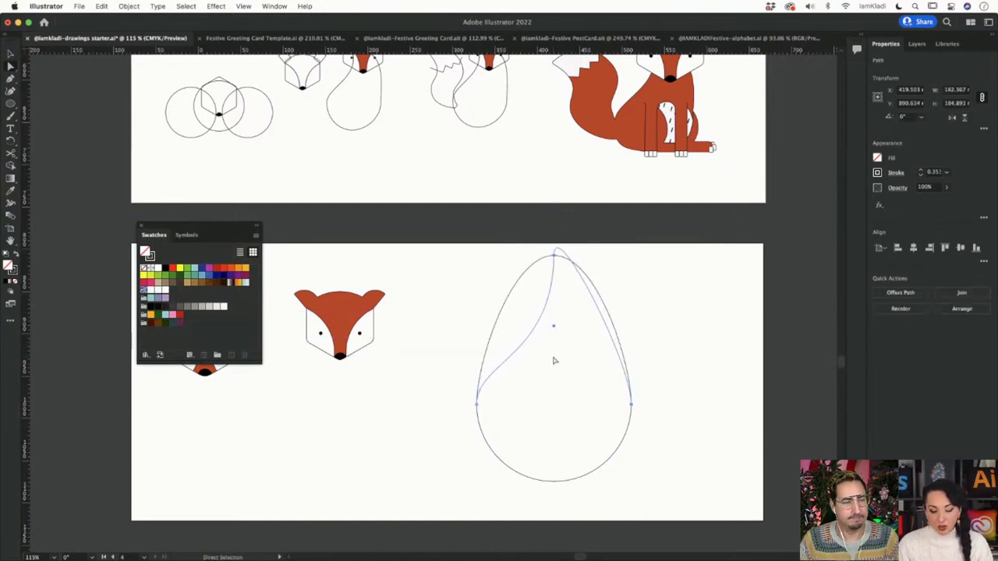
{"action": "key", "text": "ctrl+z"}
{"action": "key", "text": "p"}
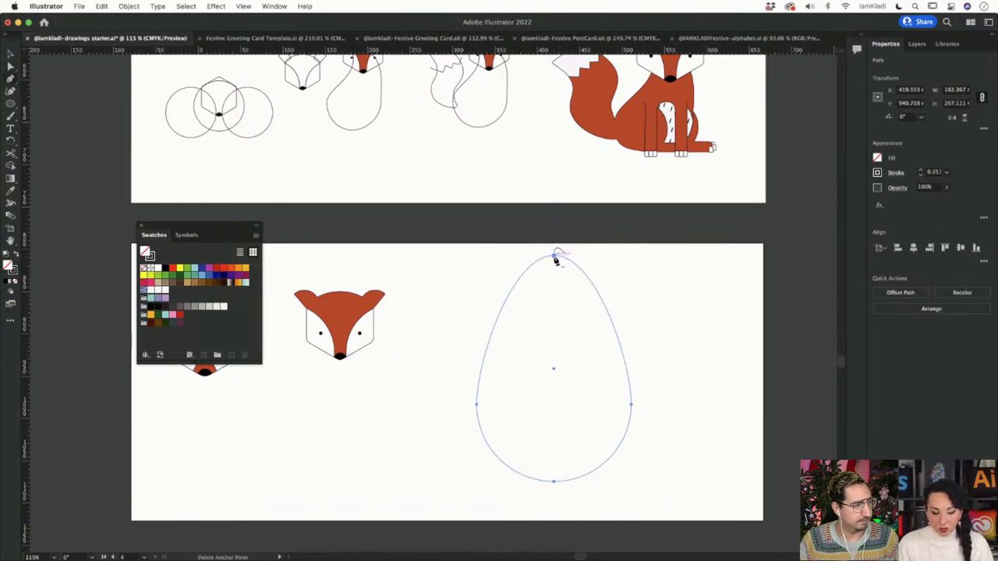
Step: Convert the egg's top anchor into a sharp corner and reshape the left curve into a teardrop
{"action": "scroll", "coordinate": [555, 261], "scroll_direction": "up", "scroll_amount": 5}
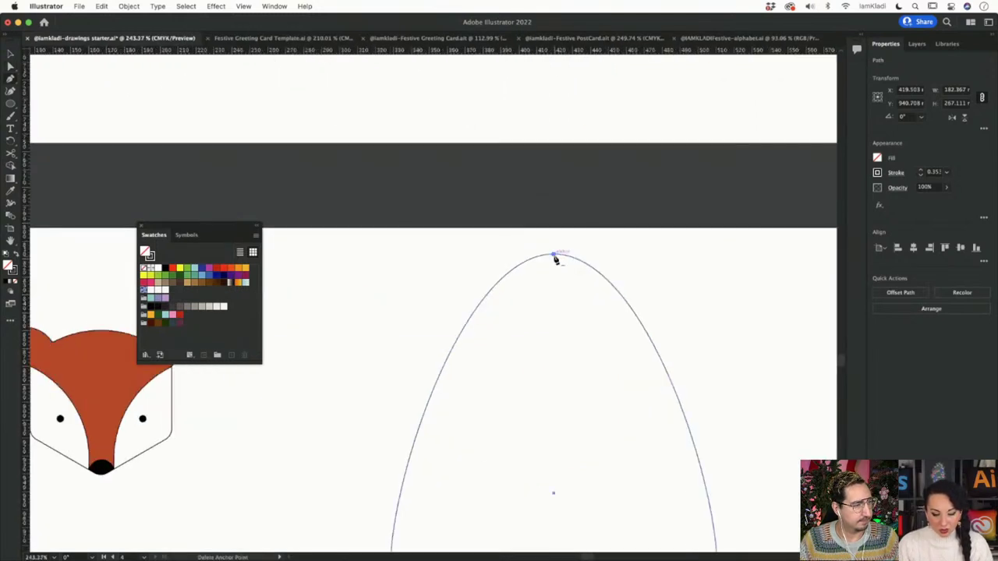
{"action": "key", "text": "shift+c"}
{"action": "left_click_drag", "start_coordinate": [553, 255], "coordinate": [530, 401]}
{"action": "scroll", "coordinate": [530, 401], "scroll_direction": "down", "scroll_amount": 4}
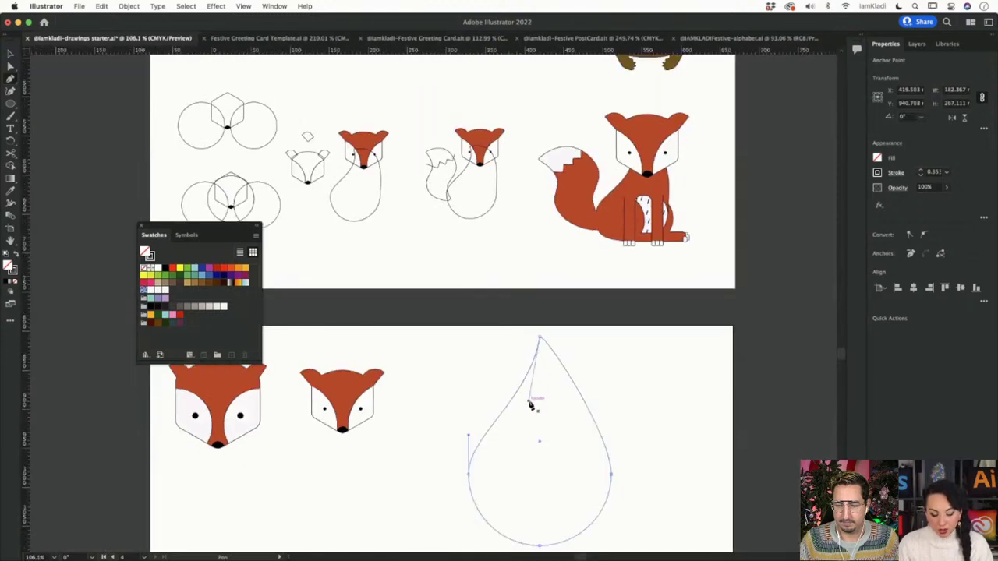
{"action": "scroll", "coordinate": [546, 370], "scroll_direction": "up", "scroll_amount": 5}
{"action": "left_click_drag", "start_coordinate": [498, 471], "coordinate": [526, 480]}
{"action": "scroll", "coordinate": [526, 482], "scroll_direction": "down", "scroll_amount": 5}
{"action": "scroll", "coordinate": [525, 483], "scroll_direction": "up", "scroll_amount": 2}
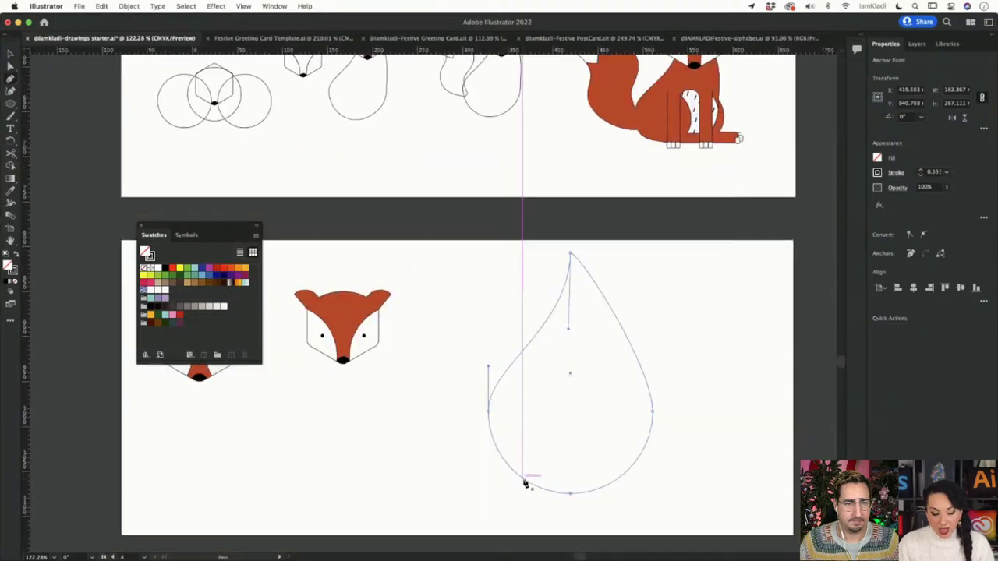
{"action": "key", "text": "v"}
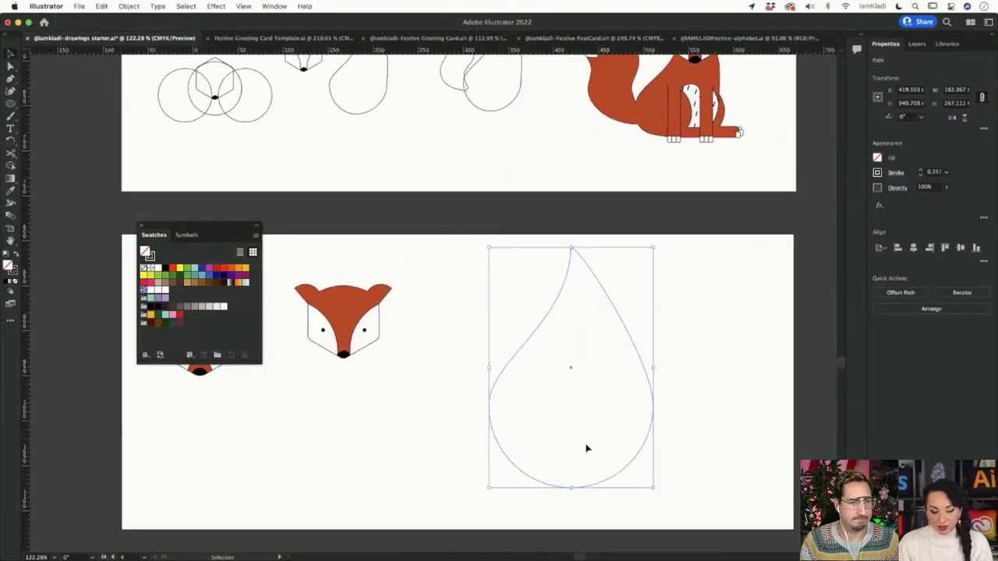
{"action": "scroll", "coordinate": [592, 449], "scroll_direction": "down", "scroll_amount": 2}
{"action": "scroll", "coordinate": [582, 448], "scroll_direction": "right", "scroll_amount": 1}
{"action": "scroll", "coordinate": [675, 454], "scroll_direction": "left", "scroll_amount": 3}
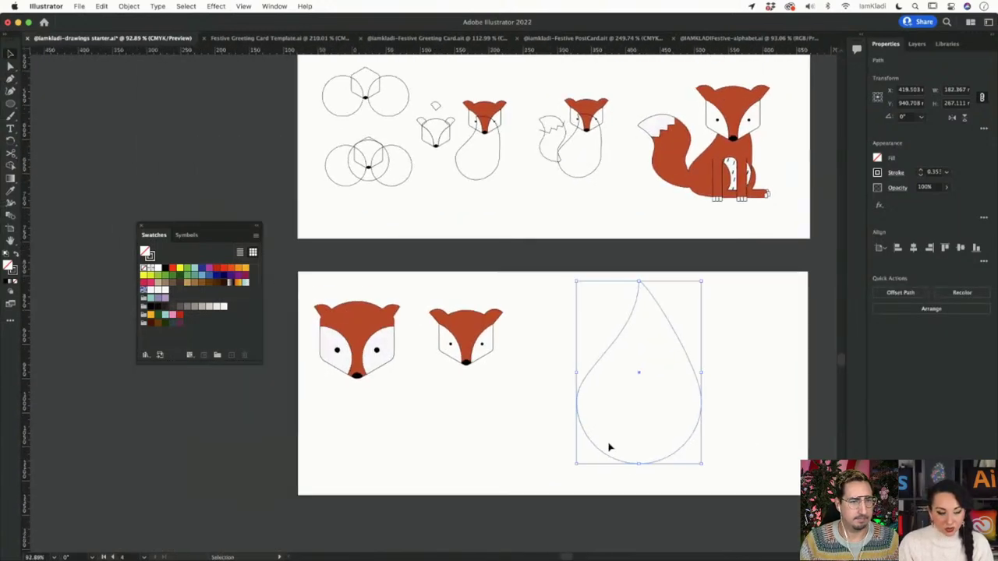
{"action": "left_click", "coordinate": [10, 78]}
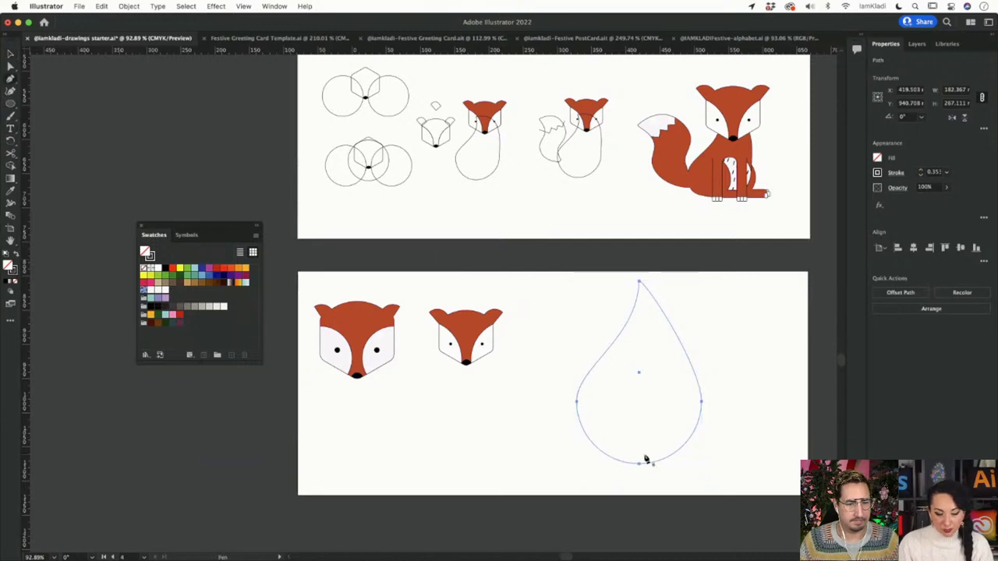
Step: Draw a straight vertical line beside the teardrop and widen its bottom into a tapered leaf
{"action": "left_click_drag", "start_coordinate": [503, 360], "coordinate": [507, 424]}
{"action": "key", "text": "ctrl+z"}
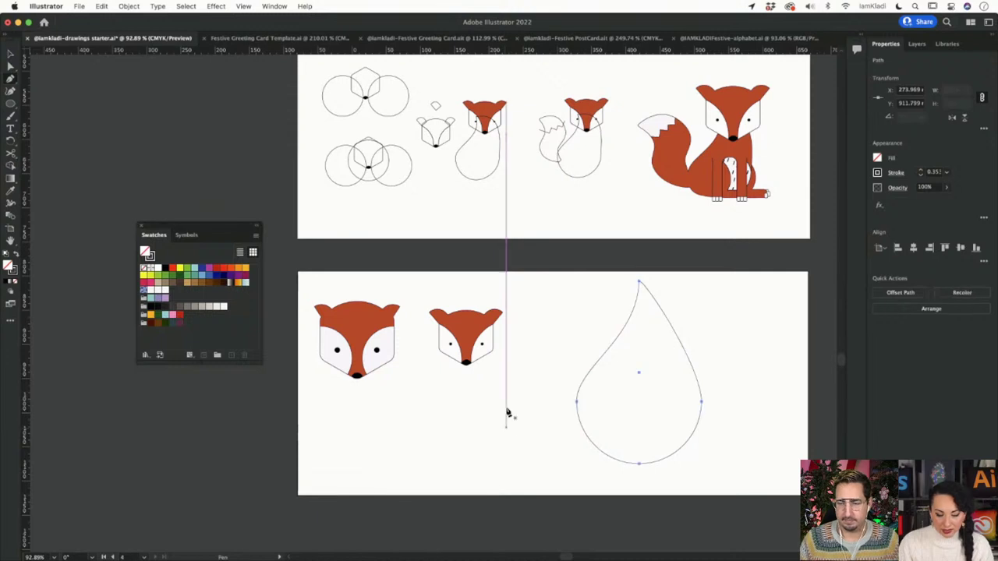
{"action": "left_click", "coordinate": [525, 458]}
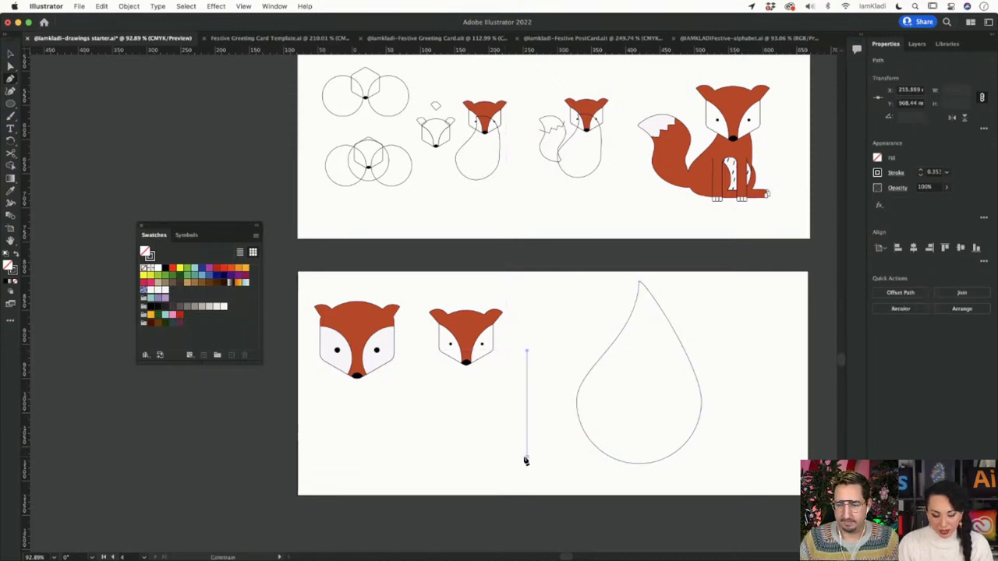
{"action": "key", "text": "v"}
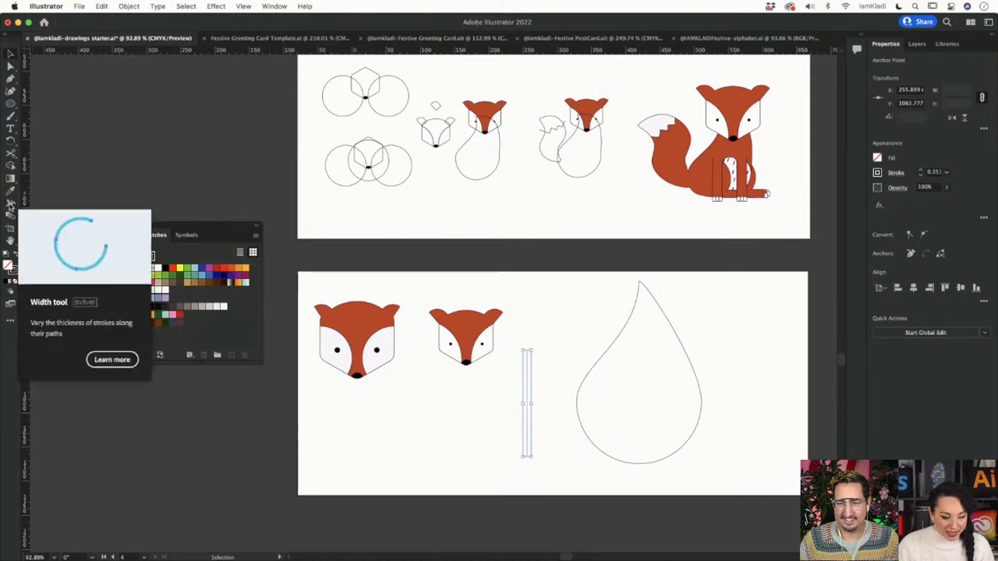
{"action": "left_click", "coordinate": [11, 204]}
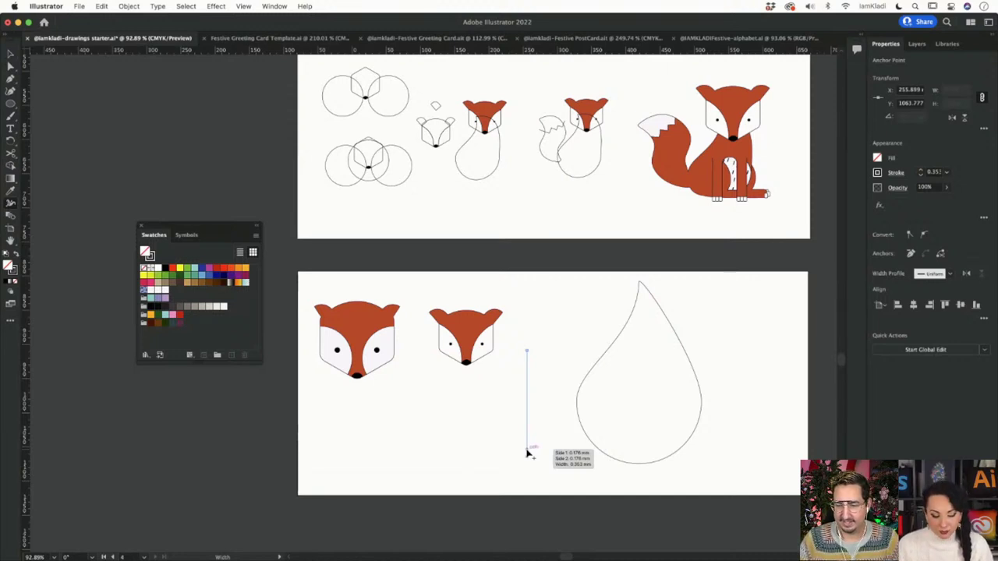
{"action": "mouse_move", "coordinate": [529, 454]}
{"action": "left_mouse_down"}
{"action": "mouse_move", "coordinate": [556, 451]}
{"action": "mouse_move", "coordinate": [527, 444]}
{"action": "mouse_move", "coordinate": [534, 436]}
{"action": "mouse_move", "coordinate": [494, 434]}
{"action": "mouse_move", "coordinate": [503, 430]}
{"action": "mouse_move", "coordinate": [475, 435]}
{"action": "mouse_move", "coordinate": [499, 441]}
{"action": "mouse_move", "coordinate": [491, 437]}
{"action": "left_mouse_up"}
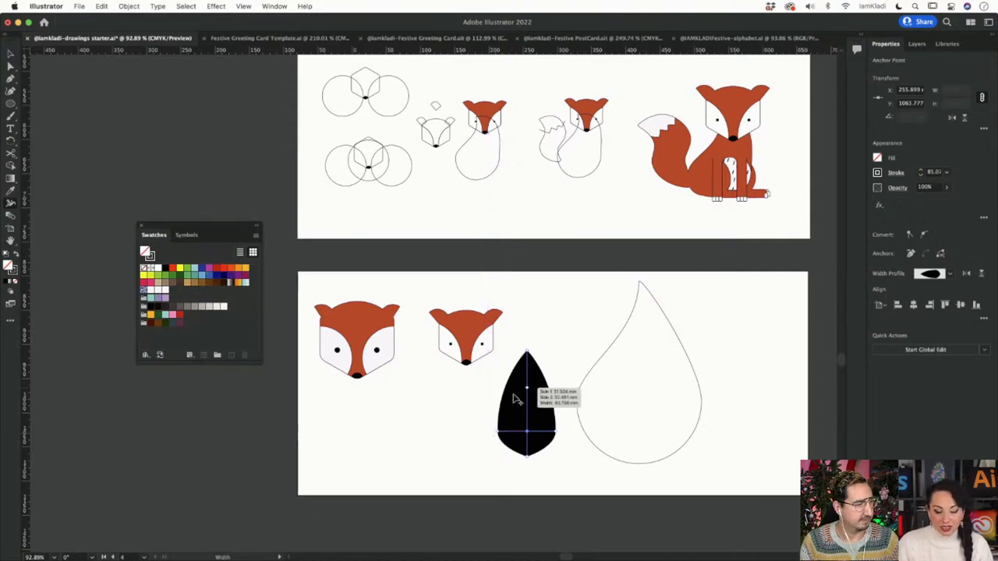
Step: Use the Width tool to shape the black line into a plump drop with a slender pointed top
{"action": "left_click_drag", "start_coordinate": [530, 392], "coordinate": [607, 217]}
{"action": "scroll", "coordinate": [590, 391], "scroll_direction": "up", "scroll_amount": 3}
{"action": "scroll", "coordinate": [590, 392], "scroll_direction": "up", "scroll_amount": 5}
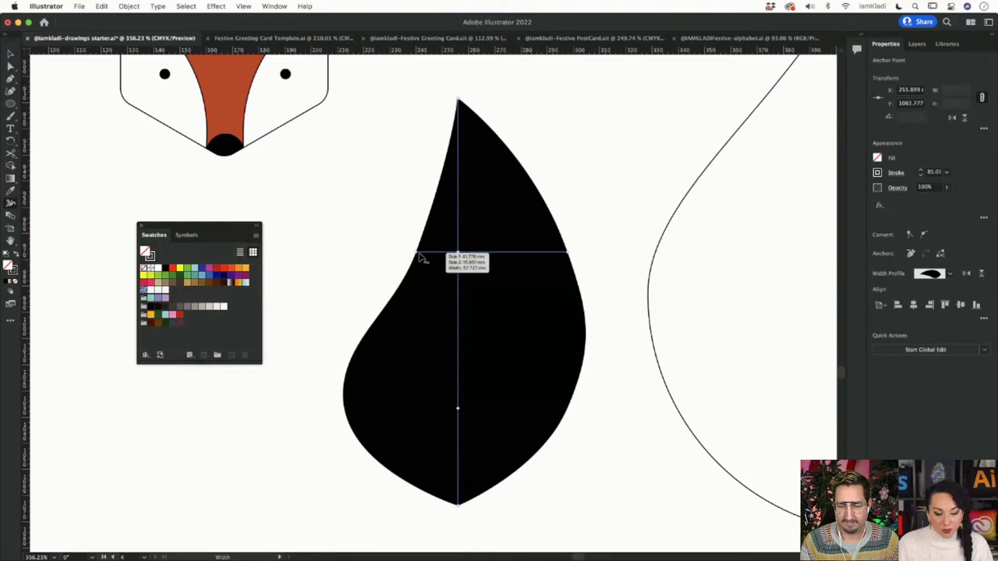
{"action": "mouse_move", "coordinate": [419, 256]}
{"action": "left_mouse_down"}
{"action": "mouse_move", "coordinate": [435, 253]}
{"action": "mouse_move", "coordinate": [423, 251]}
{"action": "left_mouse_up"}
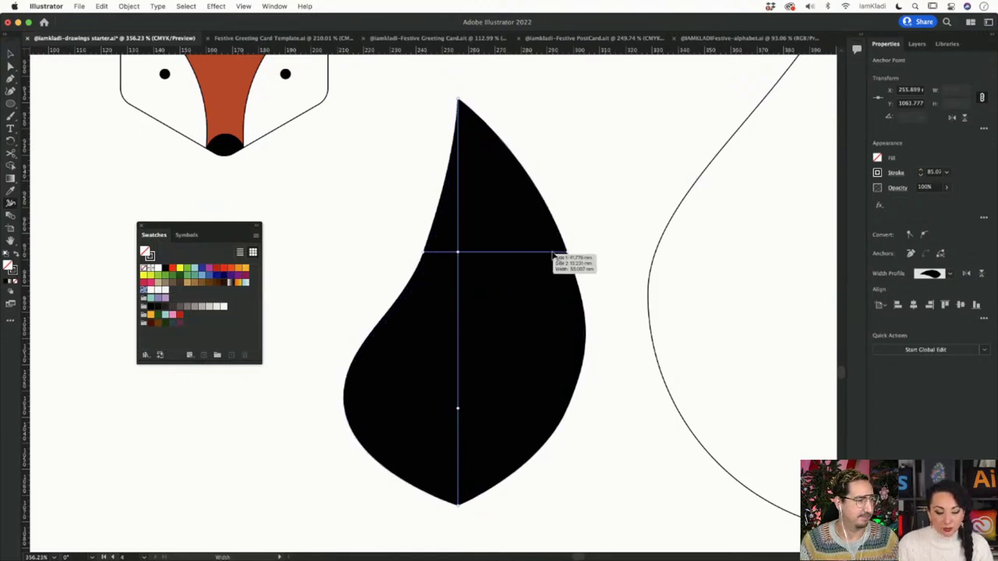
{"action": "left_click_drag", "start_coordinate": [575, 253], "coordinate": [518, 253]}
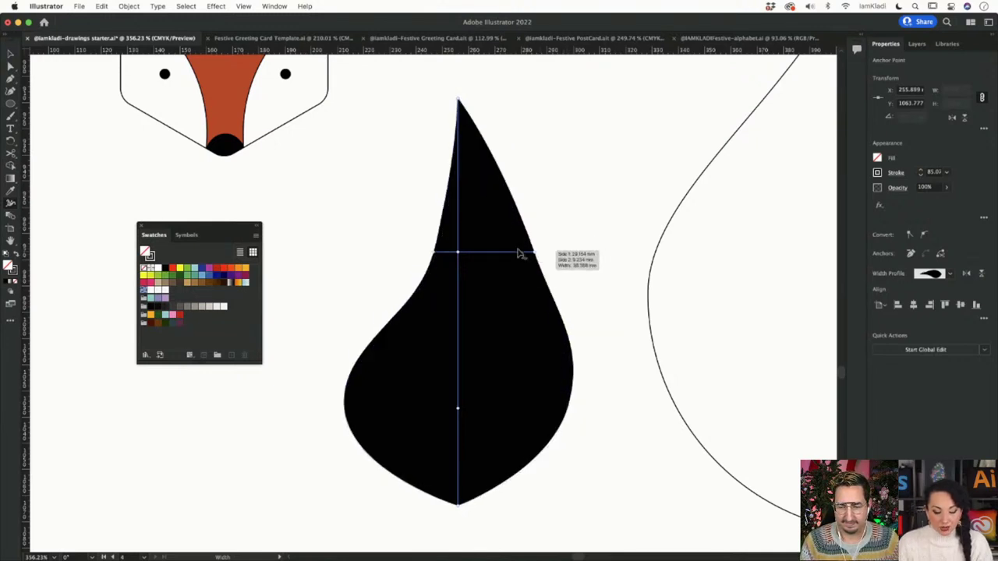
Step: Raise the drop's stroke weight to 90
{"action": "key", "text": "super+0"}
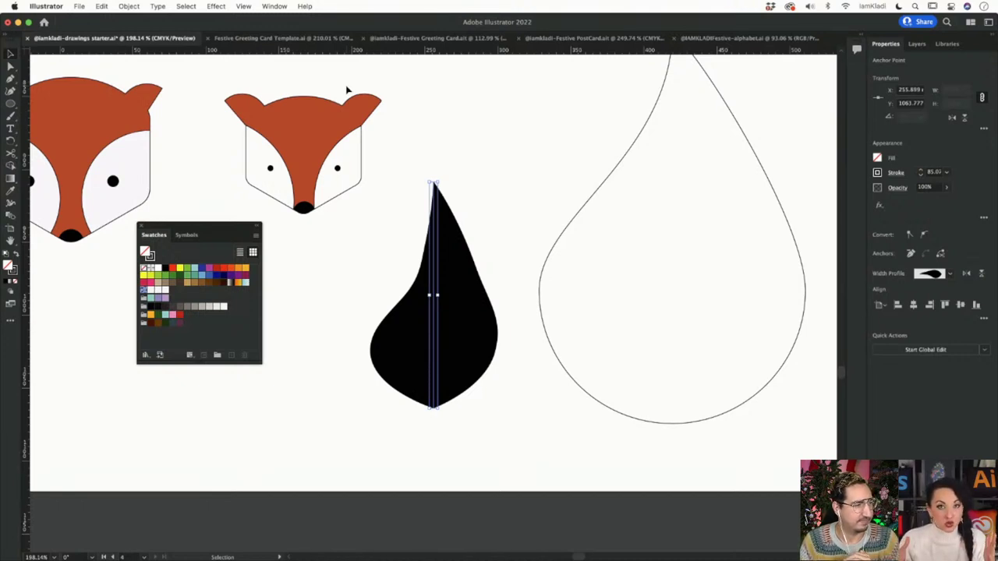
{"action": "left_click", "coordinate": [920, 171]}
{"action": "left_click", "coordinate": [921, 172]}
{"action": "left_click", "coordinate": [920, 171]}
{"action": "left_click", "coordinate": [920, 172]}
{"action": "left_click", "coordinate": [921, 172]}
{"action": "left_click", "coordinate": [922, 172]}
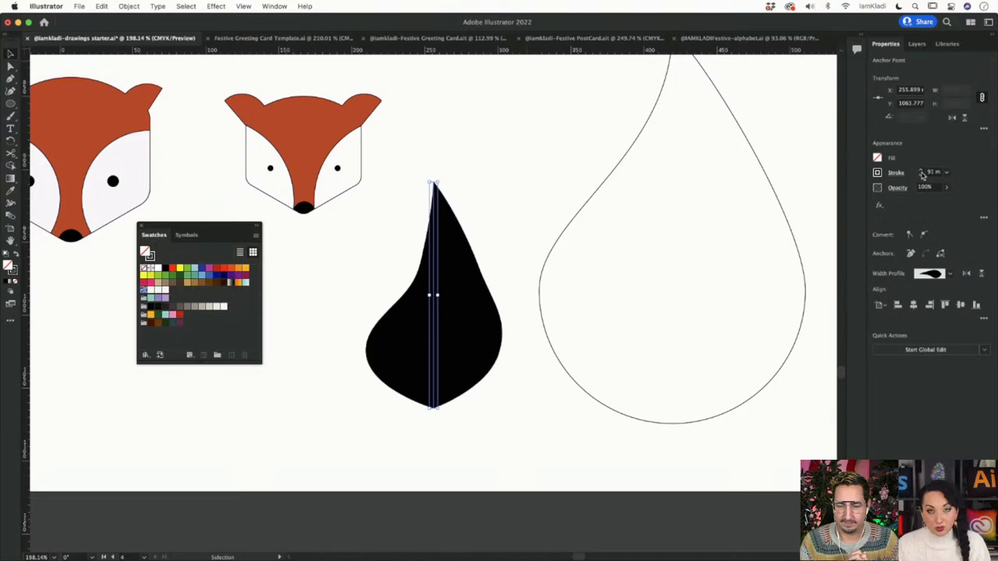
{"action": "left_click", "coordinate": [922, 174]}
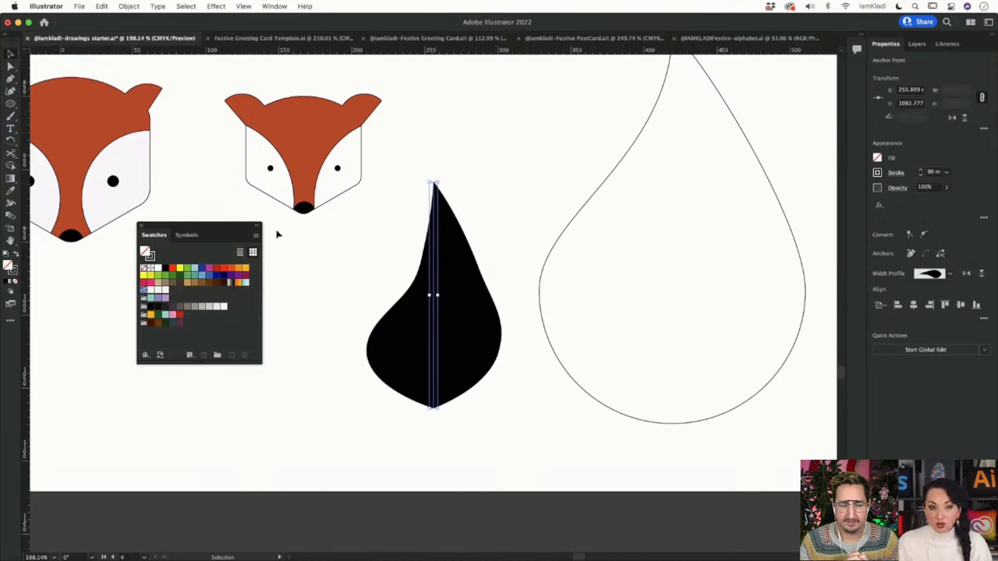
Step: Expand the drop's stroke appearance into a path and simplify it to a smooth 7-point drop
{"action": "left_click", "coordinate": [129, 6]}
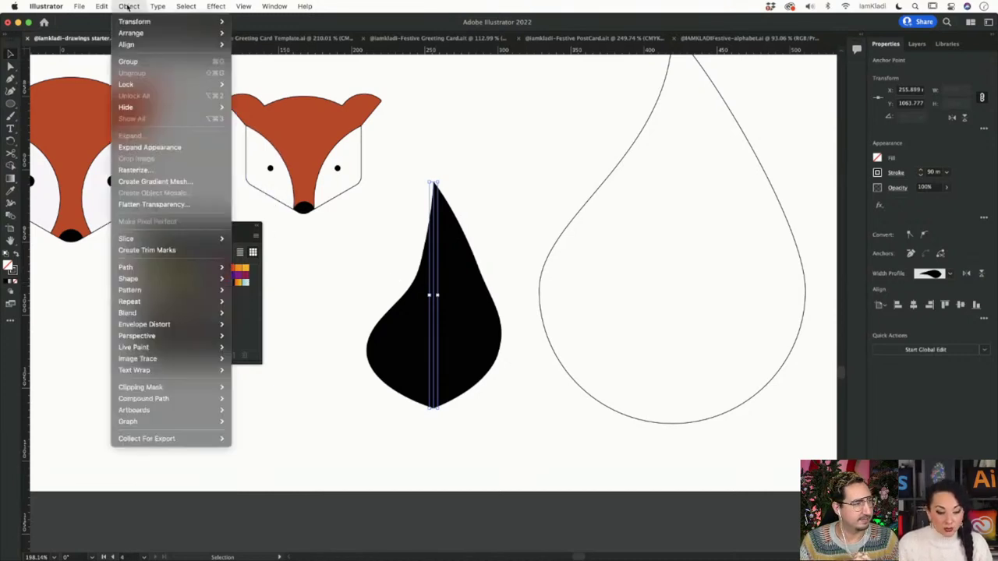
{"action": "left_click", "coordinate": [165, 147]}
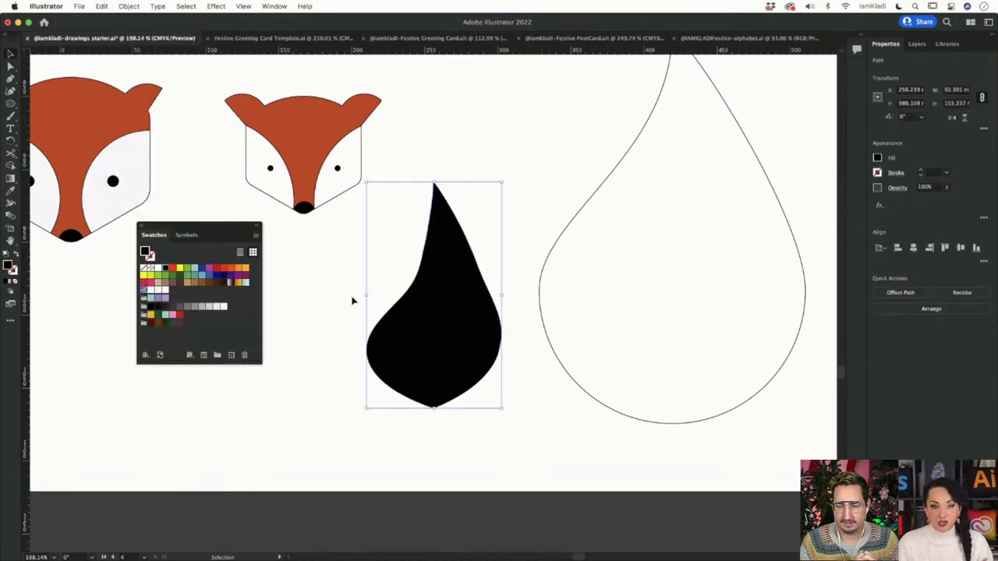
{"action": "key", "text": "a"}
{"action": "key", "text": "super+y"}
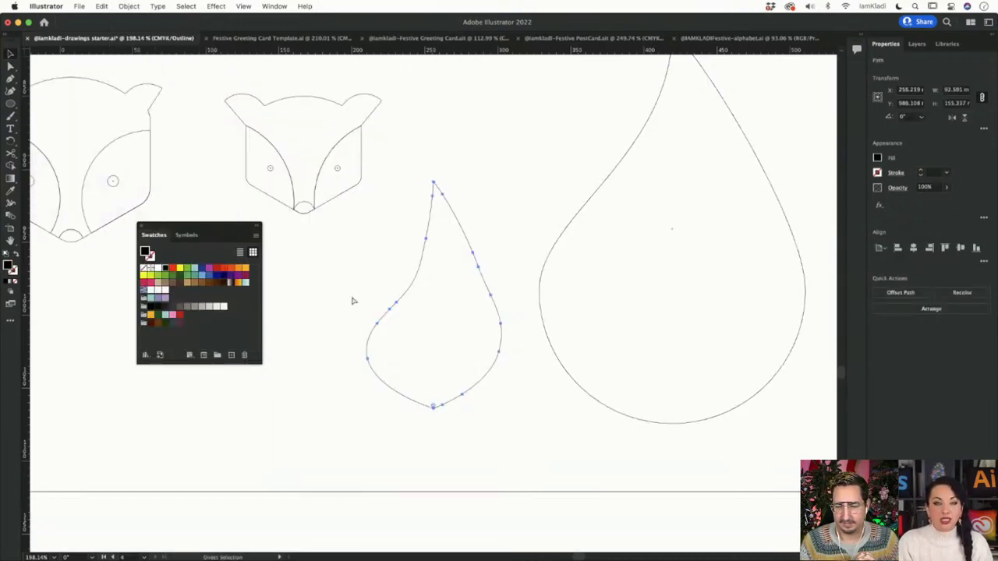
{"action": "key", "text": "v"}
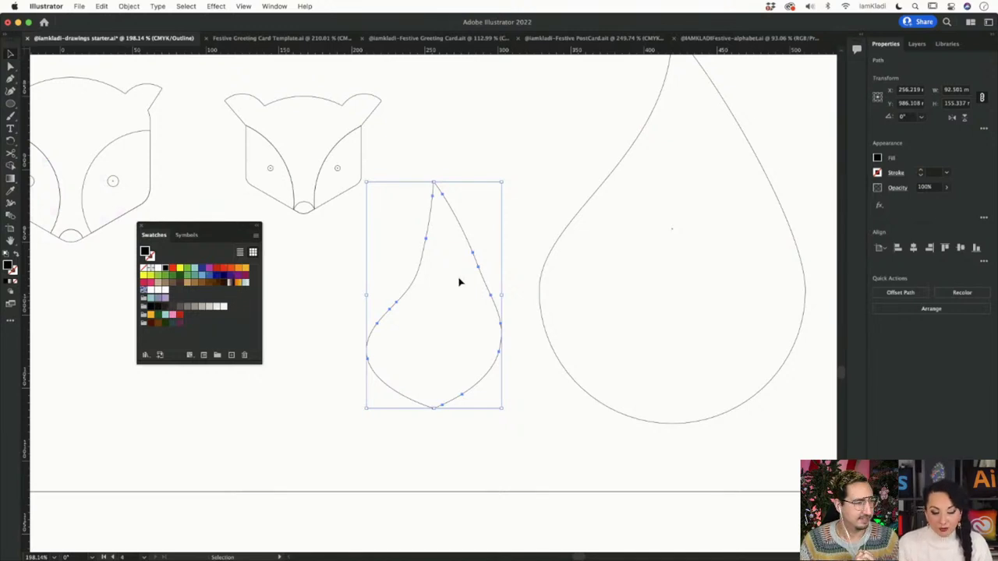
{"action": "right_click", "coordinate": [477, 265]}
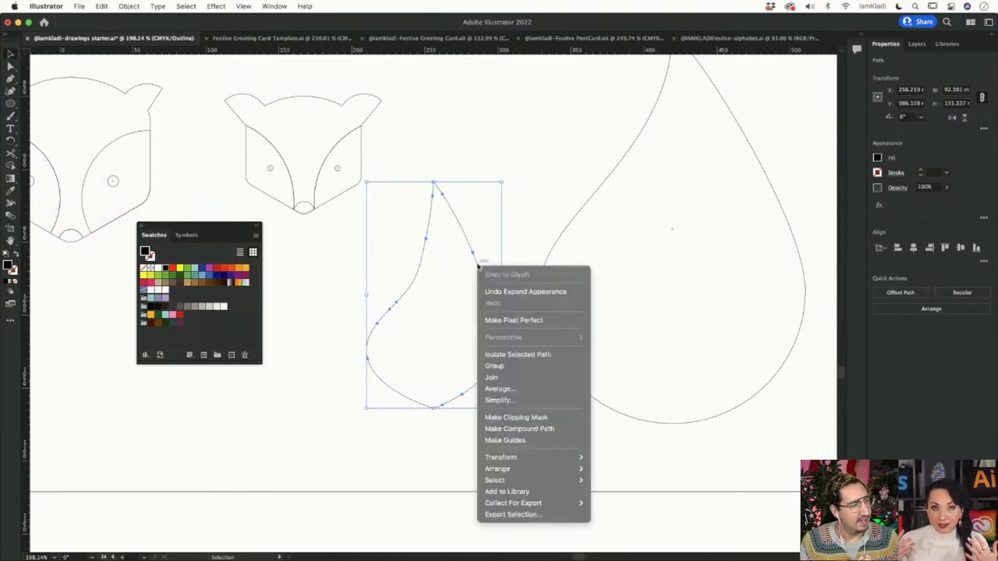
{"action": "left_click", "coordinate": [511, 402]}
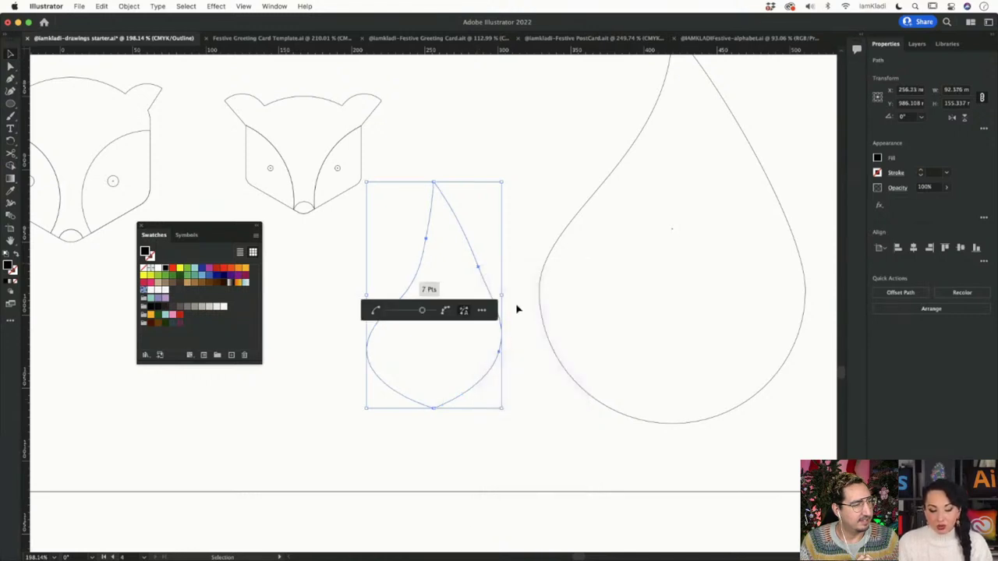
{"action": "left_click", "coordinate": [518, 308]}
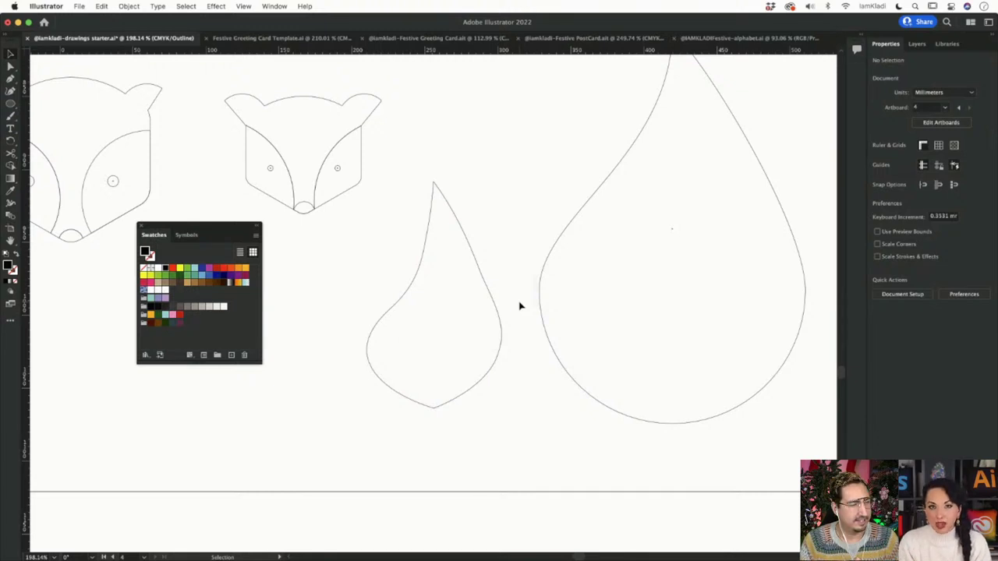
Step: Return to colour preview, rotate the black drop to about 215° and place it beside the small fox head
{"action": "key", "text": "a"}
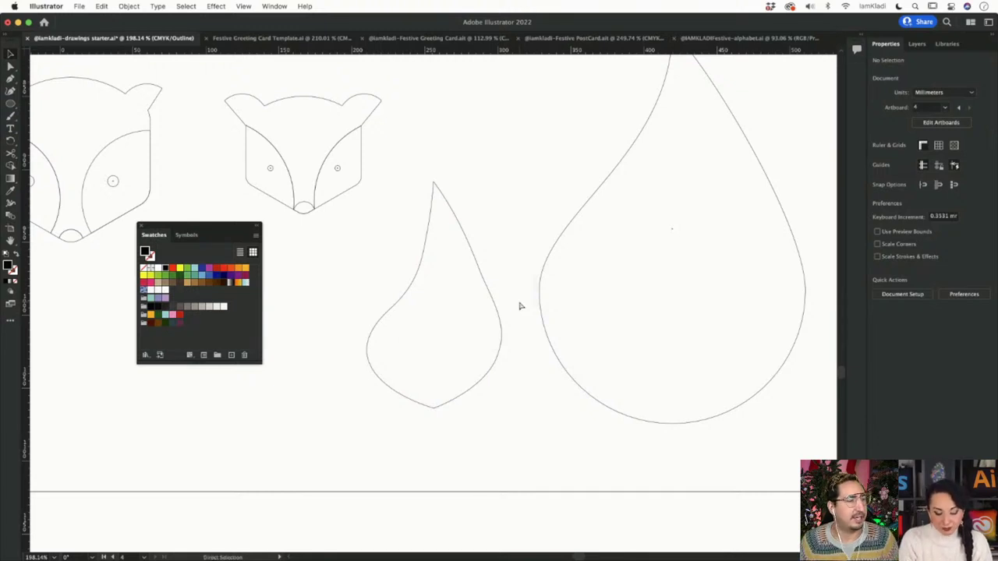
{"action": "key", "text": "super+y"}
{"action": "scroll", "coordinate": [519, 304], "scroll_direction": "down", "scroll_amount": 3}
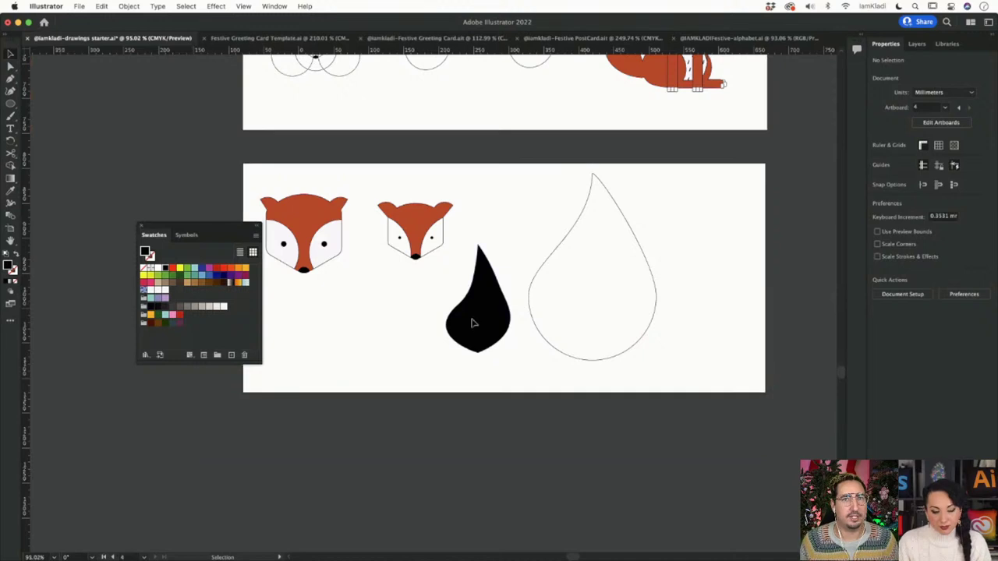
{"action": "left_click_drag", "start_coordinate": [470, 322], "coordinate": [682, 284]}
{"action": "scroll", "coordinate": [445, 330], "scroll_direction": "down", "scroll_amount": 1}
{"action": "left_click", "coordinate": [682, 357]}
{"action": "scroll", "coordinate": [686, 355], "scroll_direction": "down", "scroll_amount": 1}
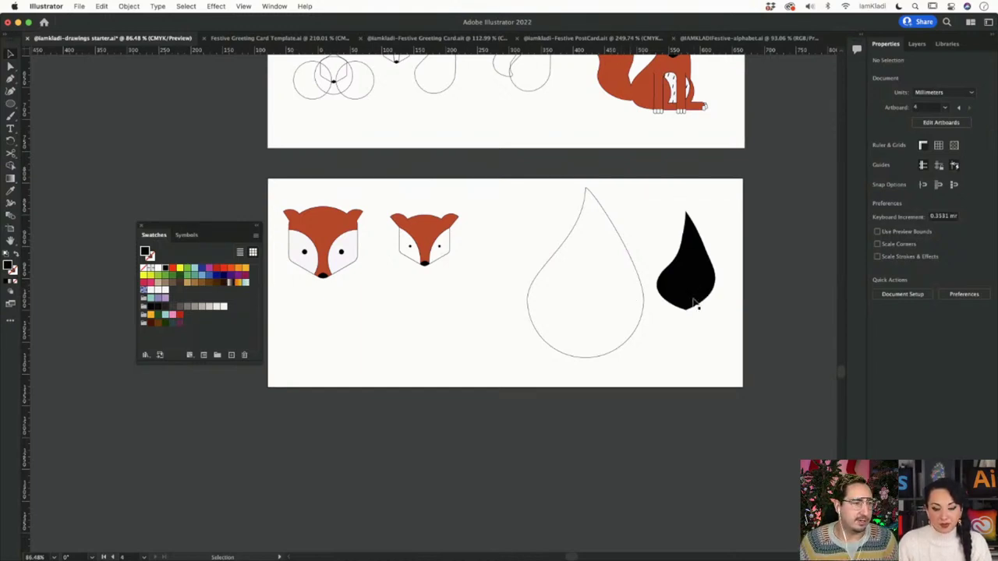
{"action": "left_click", "coordinate": [675, 270]}
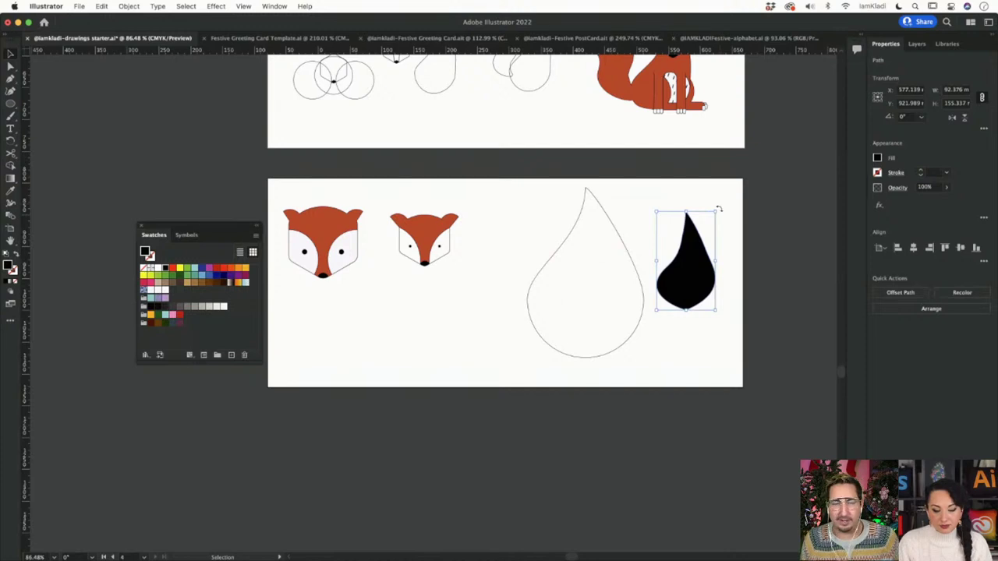
{"action": "left_click_drag", "start_coordinate": [718, 209], "coordinate": [692, 337]}
{"action": "left_click_drag", "start_coordinate": [686, 259], "coordinate": [508, 263]}
Step: Scale the black and outline teardrops down together and move them under the smaller fox head
{"action": "left_click_drag", "start_coordinate": [521, 196], "coordinate": [601, 301]}
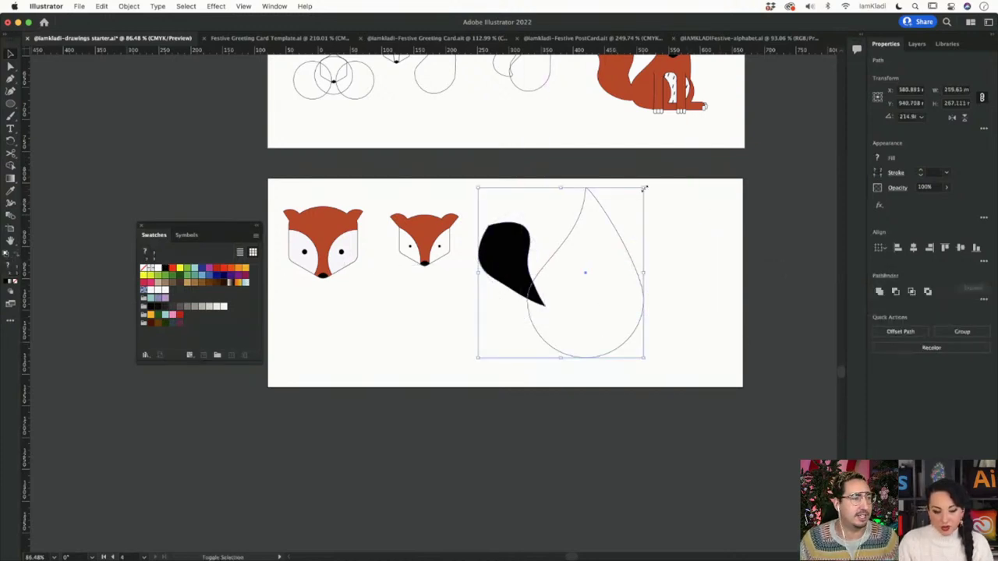
{"action": "left_click_drag", "start_coordinate": [644, 189], "coordinate": [570, 265]}
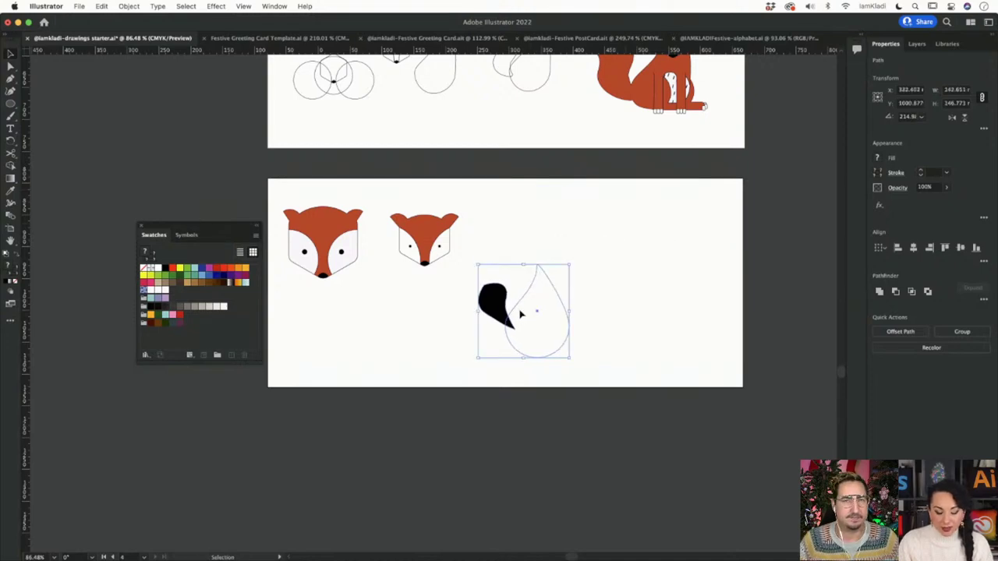
{"action": "scroll", "coordinate": [521, 312], "scroll_direction": "up", "scroll_amount": 5}
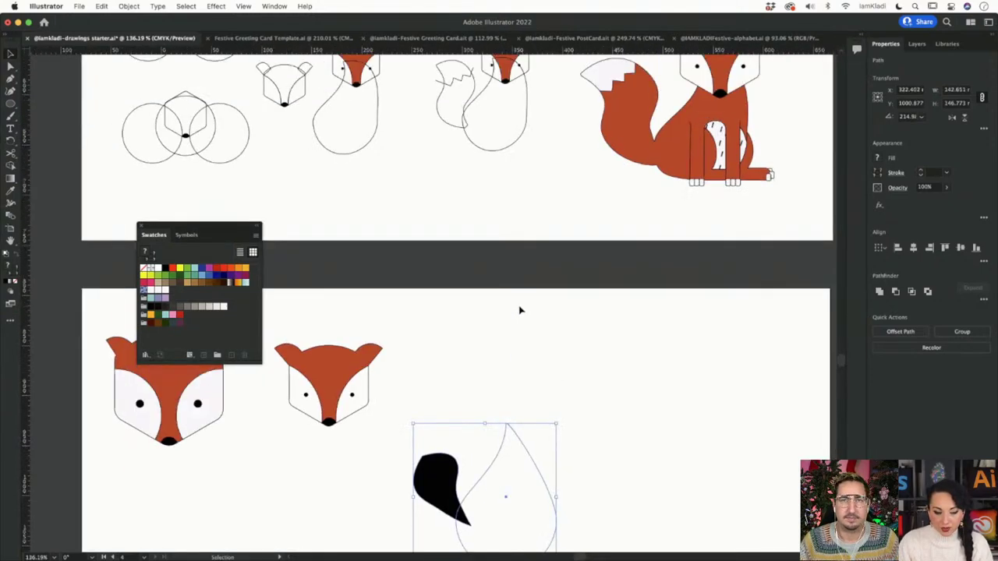
{"action": "scroll", "coordinate": [521, 310], "scroll_direction": "up", "scroll_amount": 1}
{"action": "scroll", "coordinate": [485, 257], "scroll_direction": "down", "scroll_amount": 4}
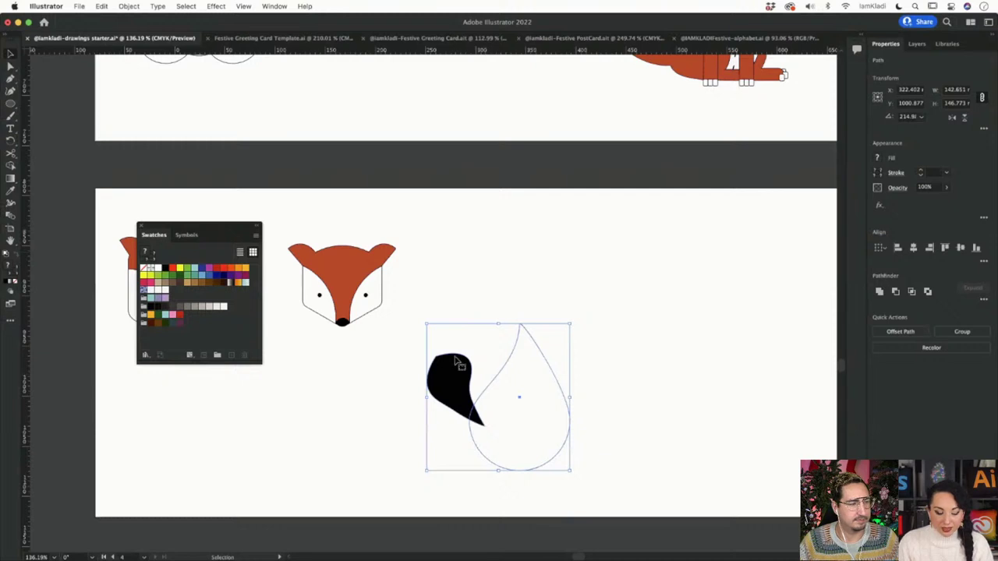
{"action": "left_click_drag", "start_coordinate": [556, 381], "coordinate": [337, 328]}
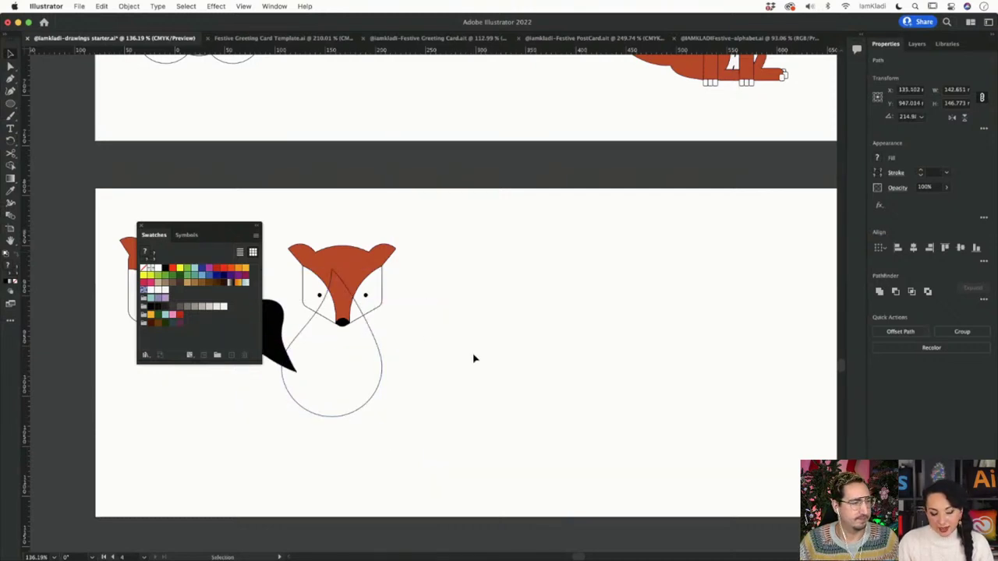
{"action": "left_click", "coordinate": [473, 359]}
{"action": "scroll", "coordinate": [474, 358], "scroll_direction": "left", "scroll_amount": 3}
{"action": "scroll", "coordinate": [473, 359], "scroll_direction": "right", "scroll_amount": 5}
{"action": "scroll", "coordinate": [473, 359], "scroll_direction": "up", "scroll_amount": 3}
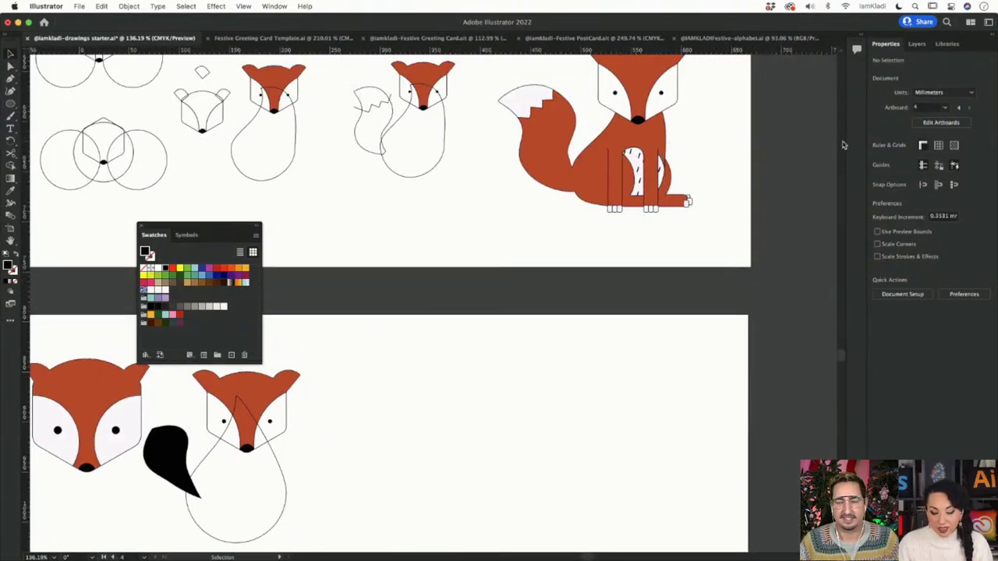
{"action": "scroll", "coordinate": [641, 184], "scroll_direction": "up", "scroll_amount": 5}
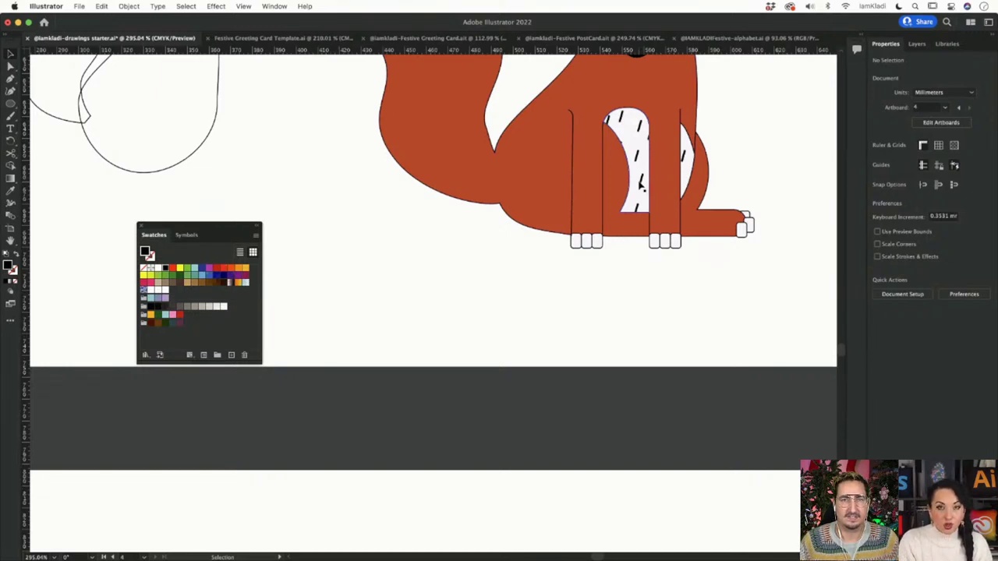
{"action": "key", "text": "super+y"}
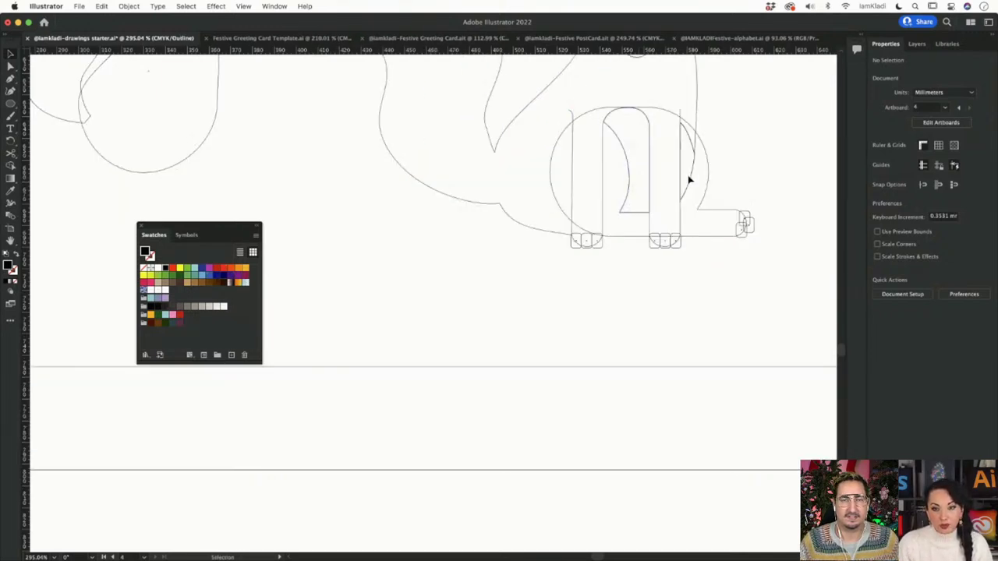
{"action": "scroll", "coordinate": [689, 181], "scroll_direction": "up", "scroll_amount": 2}
{"action": "scroll", "coordinate": [689, 181], "scroll_direction": "right", "scroll_amount": 1}
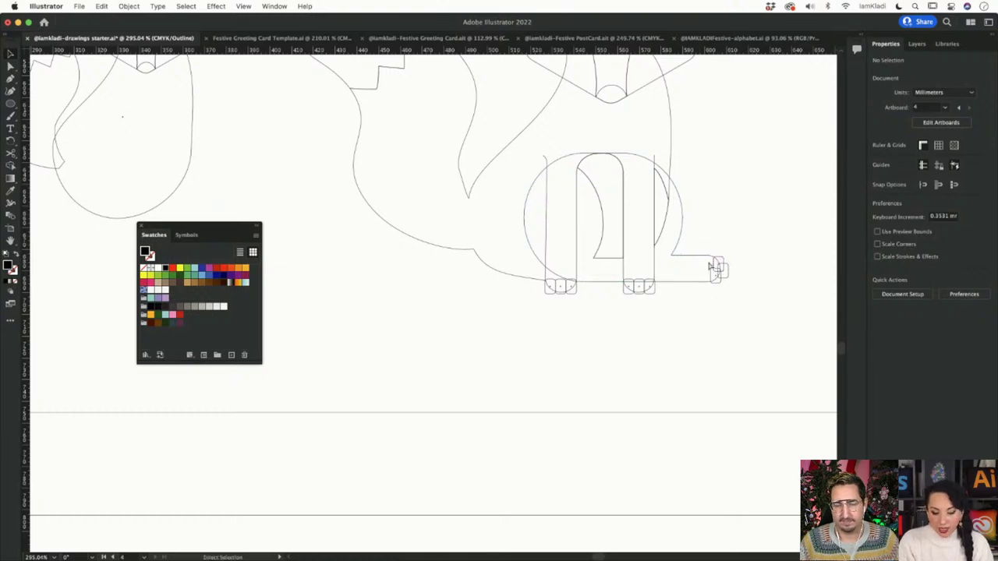
{"action": "key", "text": "super+y"}
{"action": "scroll", "coordinate": [574, 335], "scroll_direction": "down", "scroll_amount": 6}
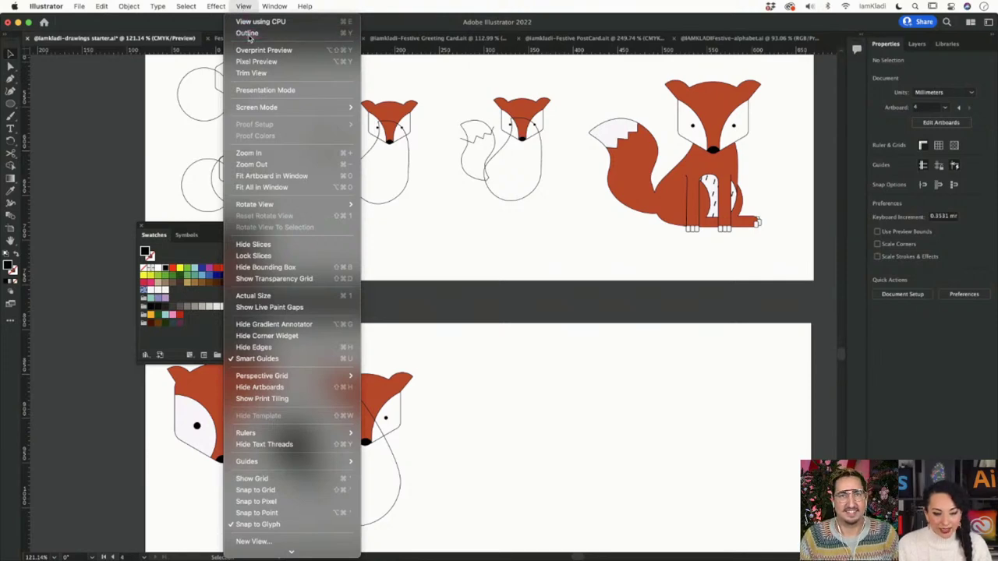
{"action": "left_click", "coordinate": [247, 34]}
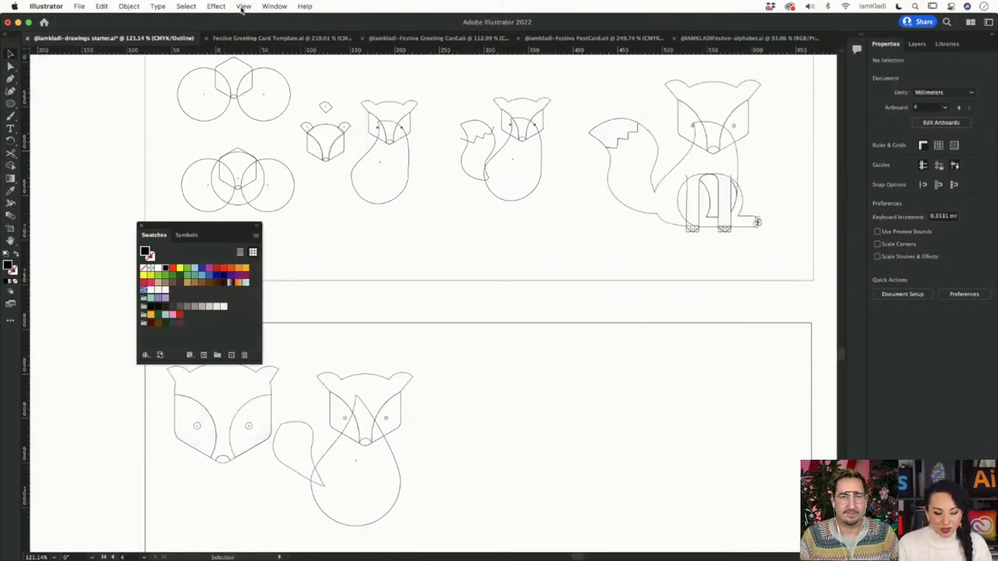
{"action": "left_click", "coordinate": [243, 7]}
{"action": "left_click", "coordinate": [247, 32]}
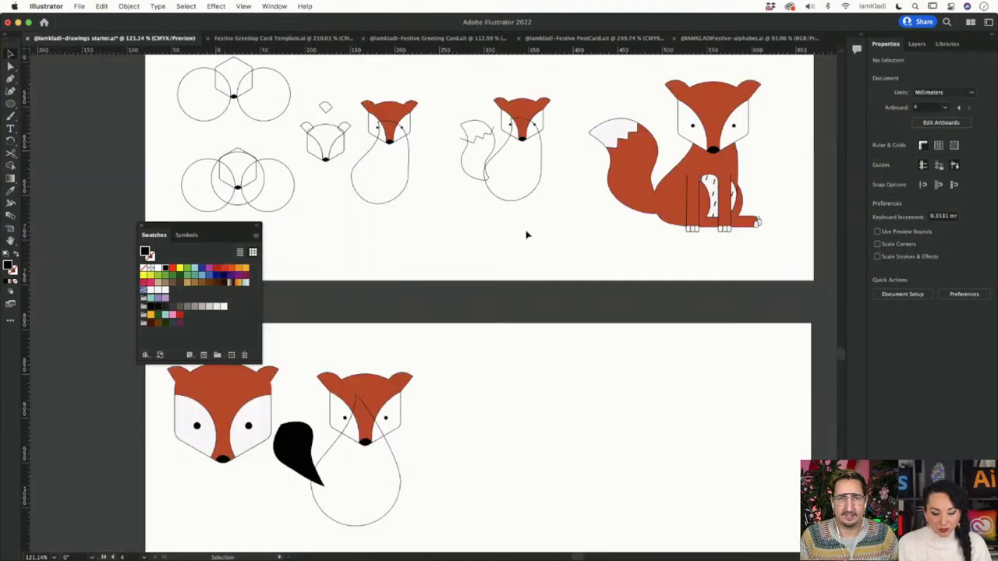
{"action": "scroll", "coordinate": [400, 346], "scroll_direction": "down", "scroll_amount": 5}
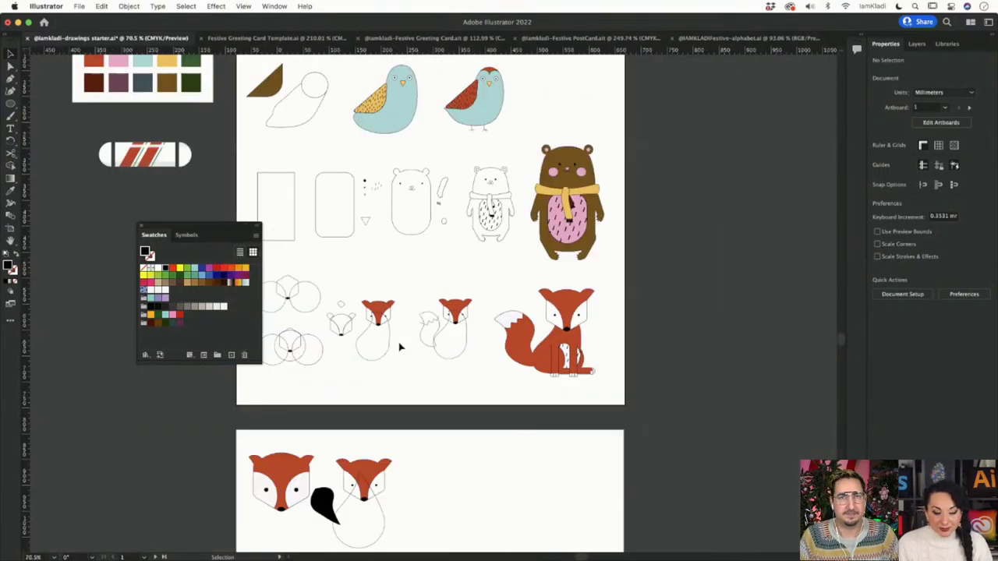
Step: Navigate over to the red bird near the patterned square and select the bird group
{"action": "scroll", "coordinate": [399, 346], "scroll_direction": "up", "scroll_amount": 3}
{"action": "scroll", "coordinate": [398, 142], "scroll_direction": "up", "scroll_amount": 5}
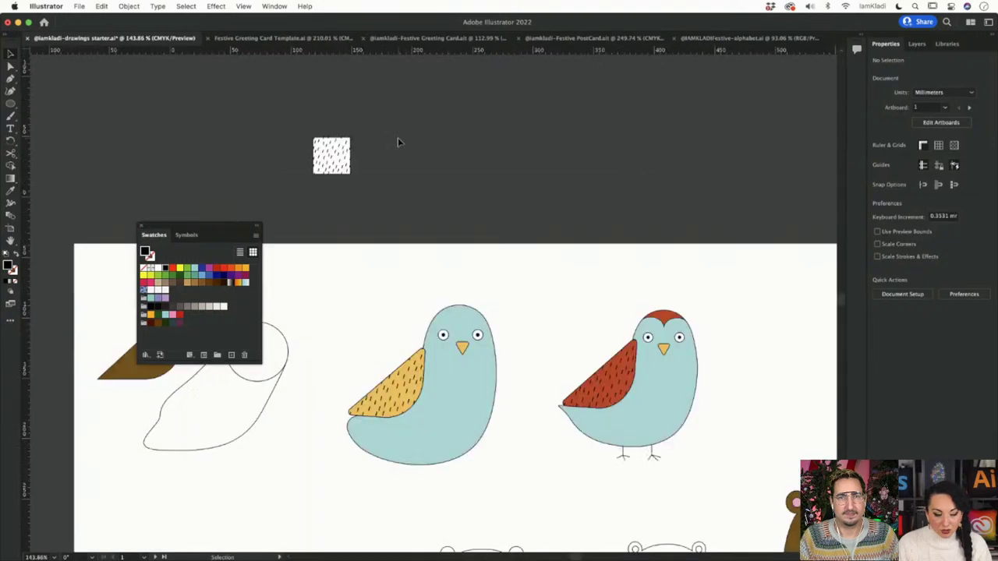
{"action": "scroll", "coordinate": [397, 142], "scroll_direction": "up", "scroll_amount": 5}
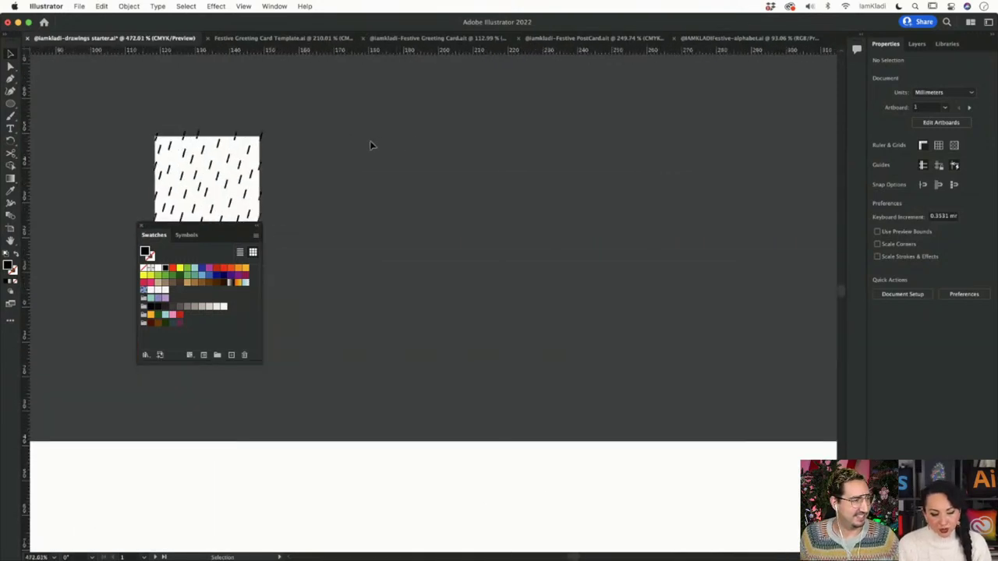
{"action": "scroll", "coordinate": [371, 144], "scroll_direction": "down", "scroll_amount": 5}
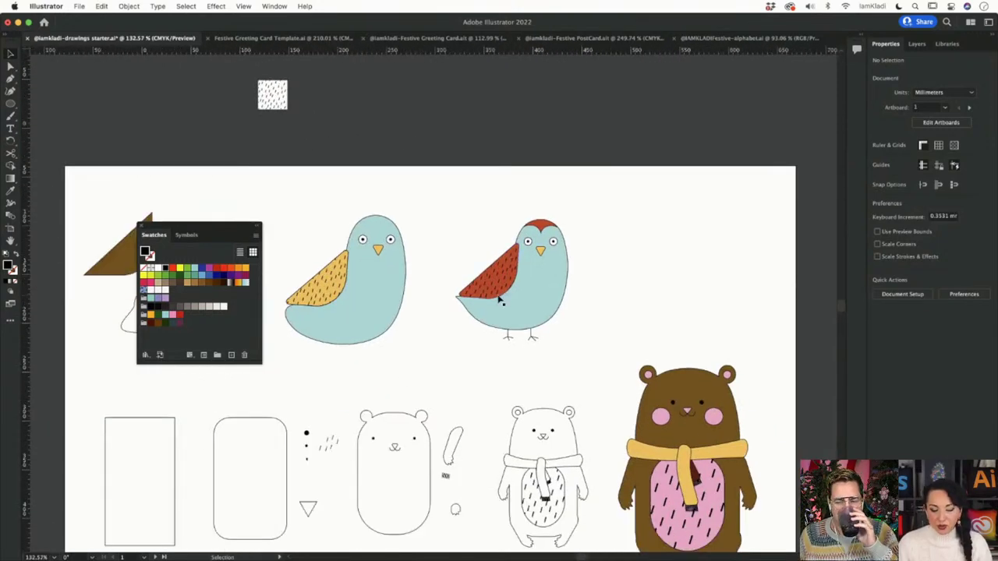
{"action": "scroll", "coordinate": [500, 300], "scroll_direction": "down", "scroll_amount": 3}
{"action": "scroll", "coordinate": [499, 300], "scroll_direction": "right", "scroll_amount": 2}
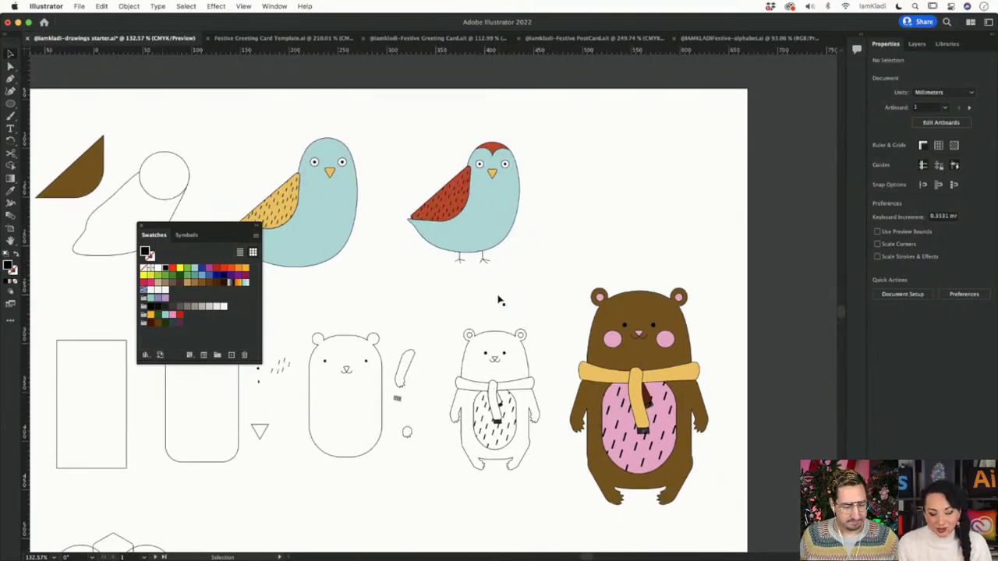
{"action": "scroll", "coordinate": [500, 300], "scroll_direction": "down", "scroll_amount": 3}
{"action": "scroll", "coordinate": [500, 300], "scroll_direction": "right", "scroll_amount": 2}
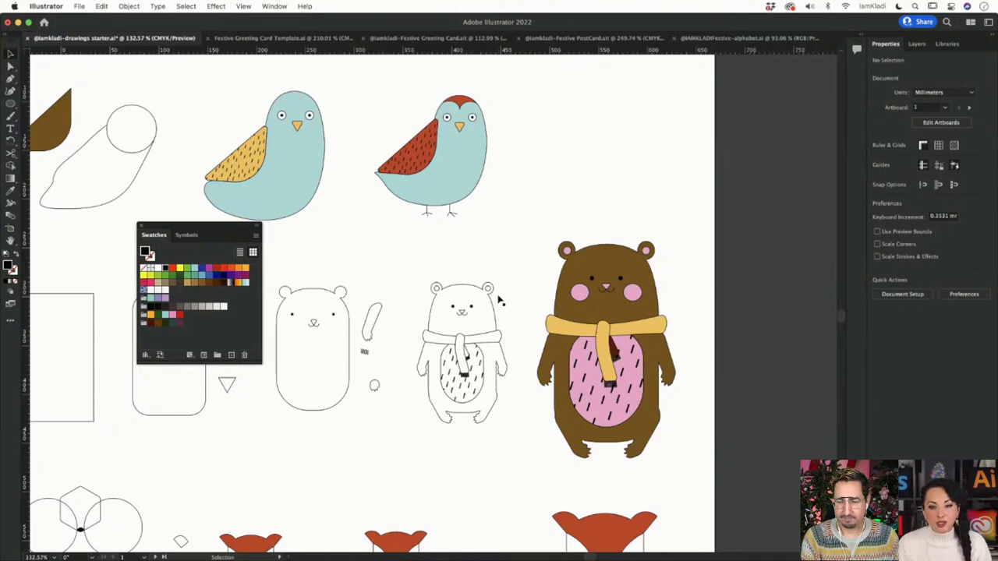
{"action": "scroll", "coordinate": [500, 300], "scroll_direction": "down", "scroll_amount": 5}
{"action": "scroll", "coordinate": [500, 300], "scroll_direction": "right", "scroll_amount": 1}
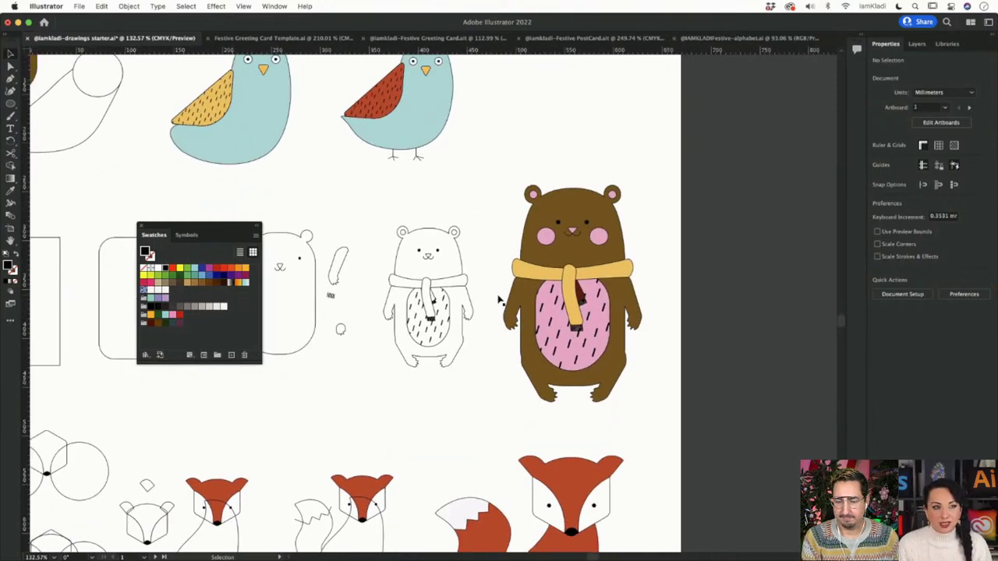
{"action": "scroll", "coordinate": [500, 300], "scroll_direction": "down", "scroll_amount": 2}
{"action": "left_click_drag", "start_coordinate": [408, 118], "coordinate": [464, 171]}
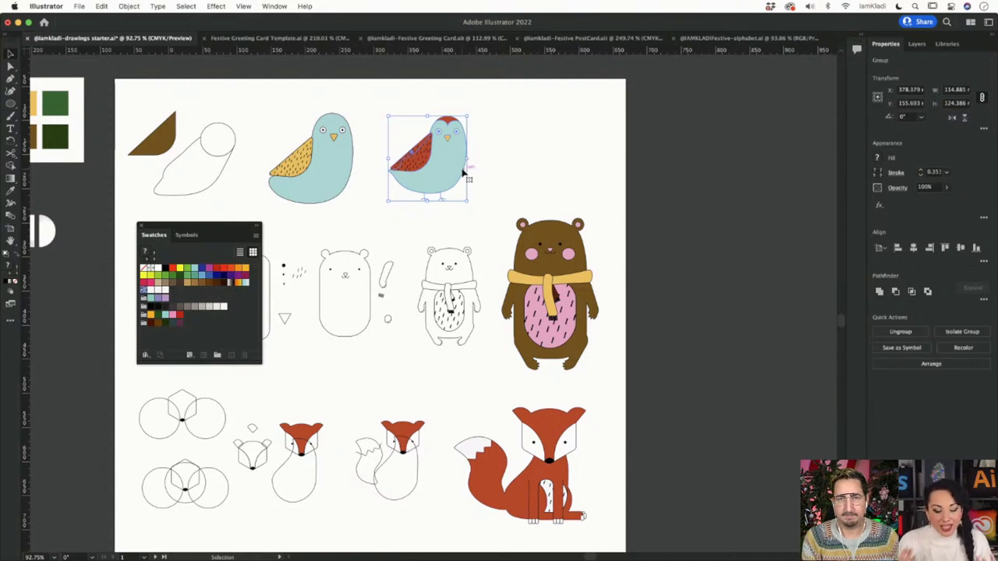
Step: Enter artboard editing mode with the Artboard tool
{"action": "scroll", "coordinate": [467, 178], "scroll_direction": "up", "scroll_amount": 5}
{"action": "scroll", "coordinate": [467, 178], "scroll_direction": "left", "scroll_amount": 3}
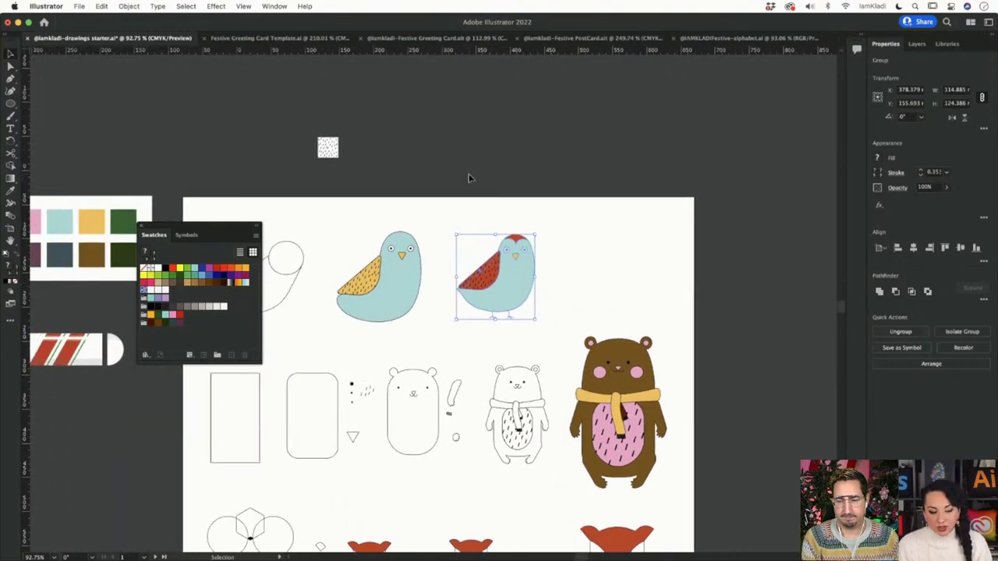
{"action": "scroll", "coordinate": [467, 178], "scroll_direction": "up", "scroll_amount": 5}
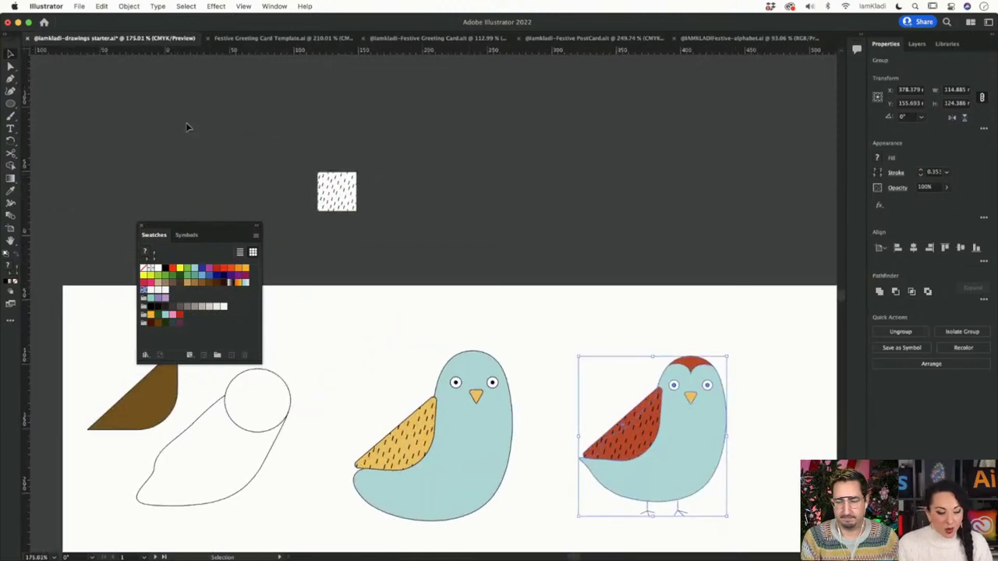
{"action": "left_click", "coordinate": [10, 232]}
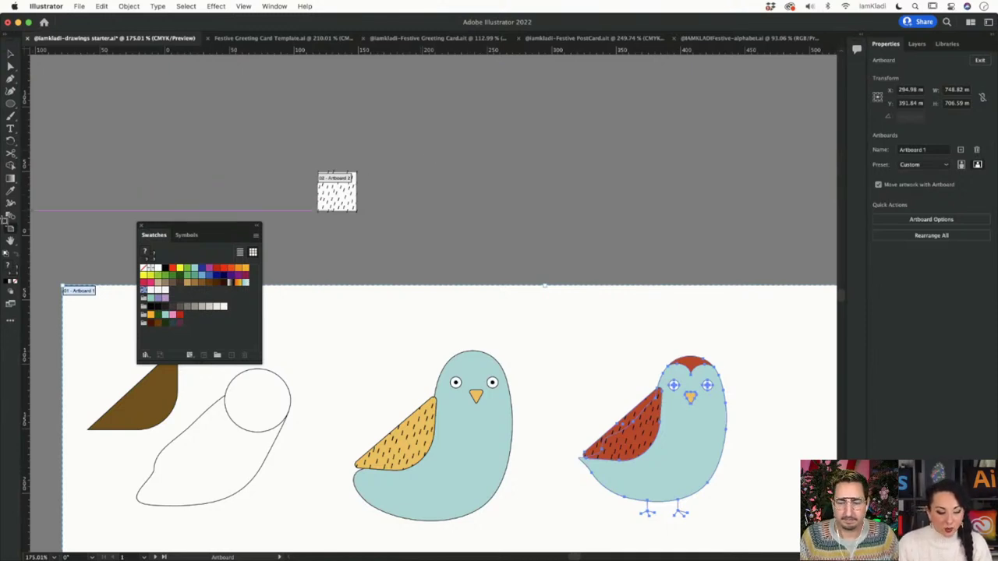
Step: Draw a new artboard to the right of the pattern tile and open its Artboard Options
{"action": "left_click", "coordinate": [78, 206]}
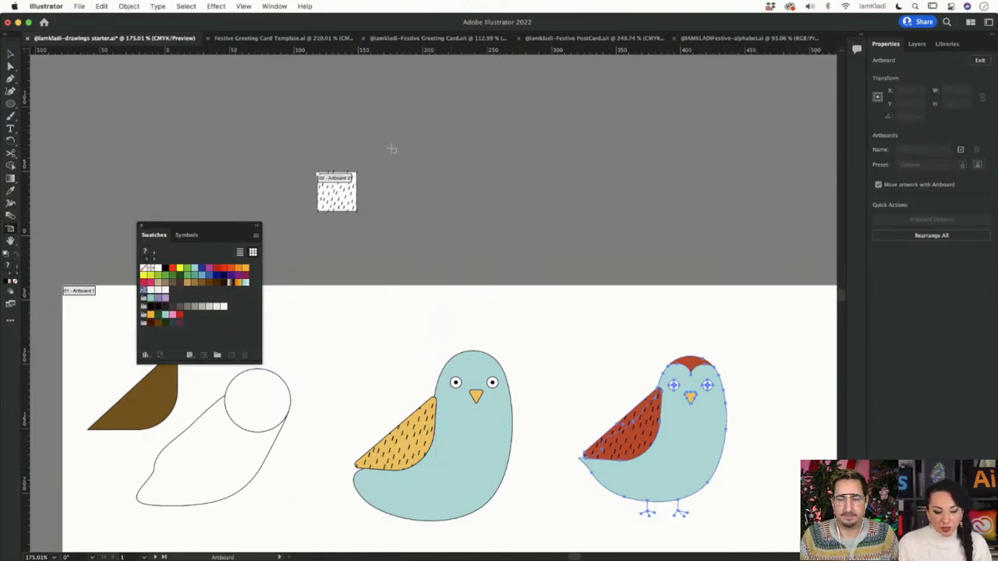
{"action": "left_click_drag", "start_coordinate": [406, 136], "coordinate": [524, 244]}
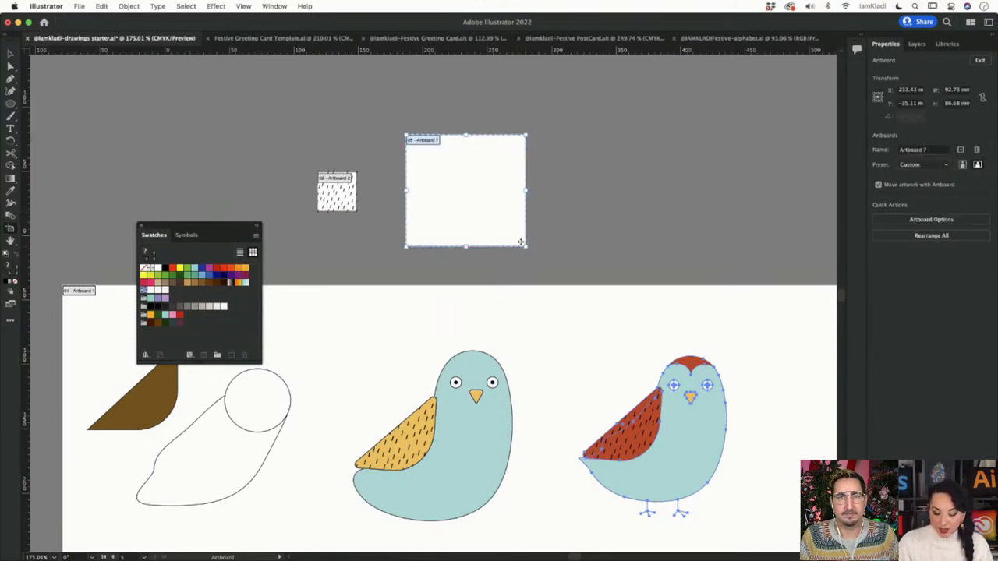
{"action": "double_click", "coordinate": [521, 242]}
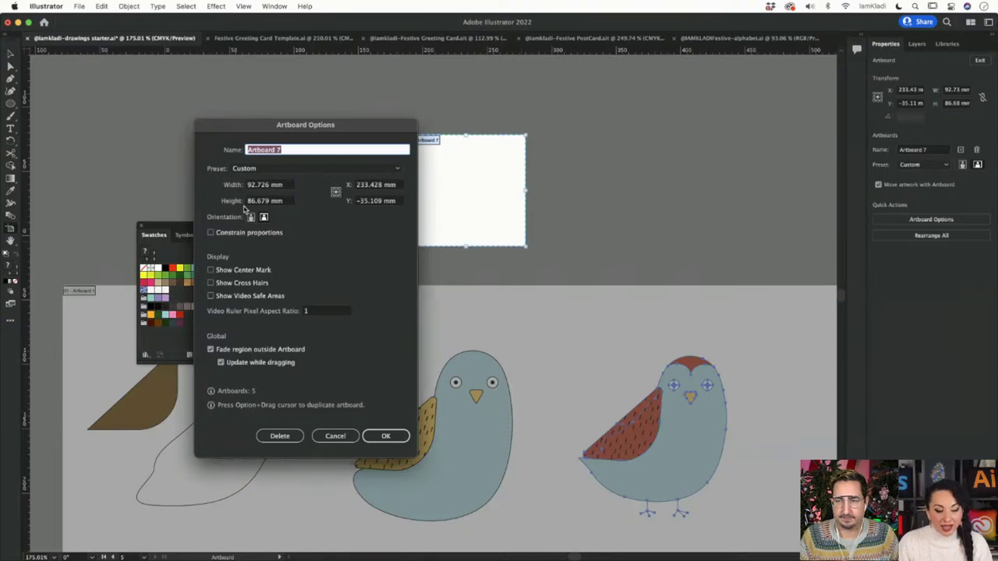
Step: Set Artboard 7's width and height to 30 mm and bring the new square into view
{"action": "double_click", "coordinate": [256, 185]}
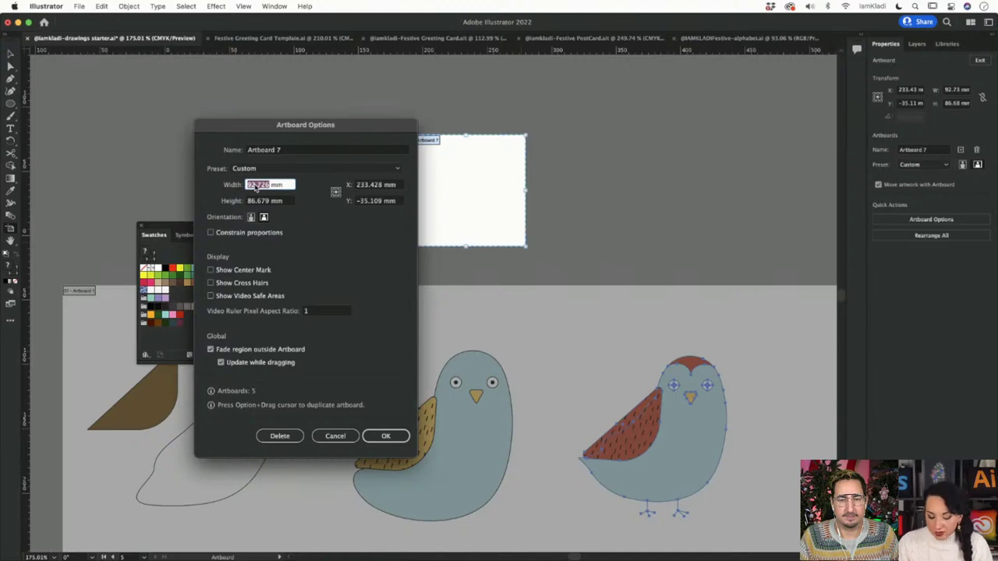
{"action": "type", "text": "30"}
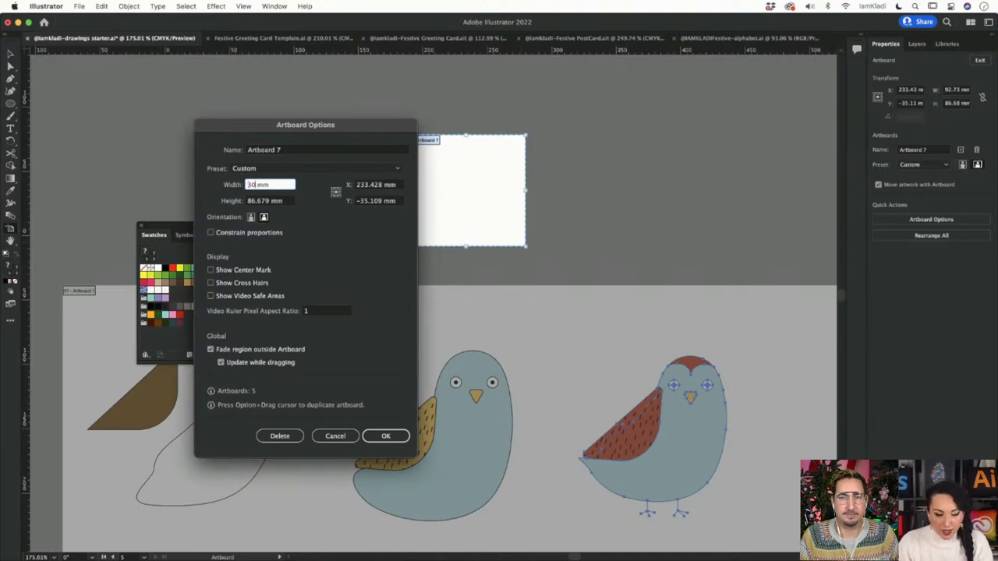
{"action": "double_click", "coordinate": [258, 201]}
{"action": "type", "text": "30"}
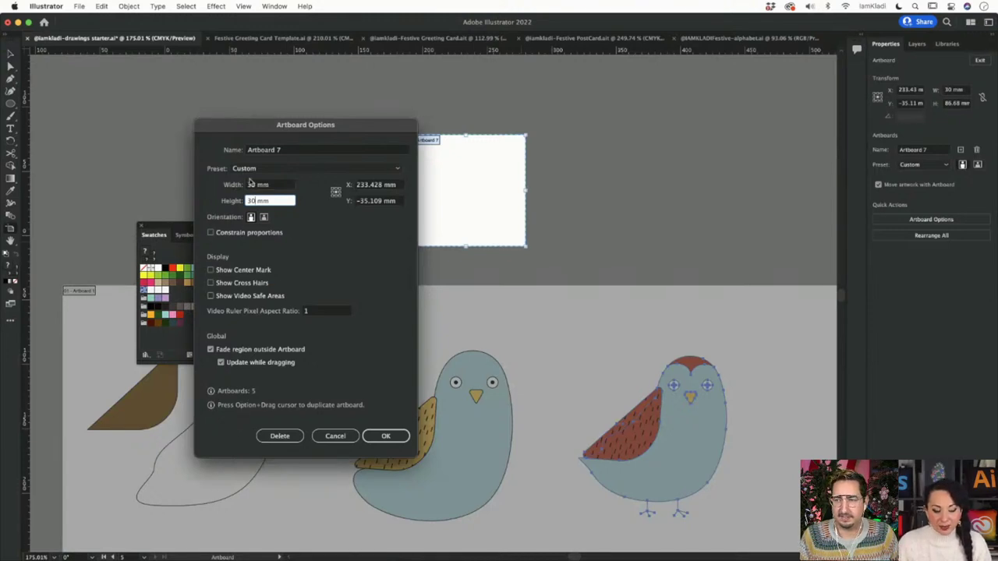
{"action": "left_click", "coordinate": [388, 436]}
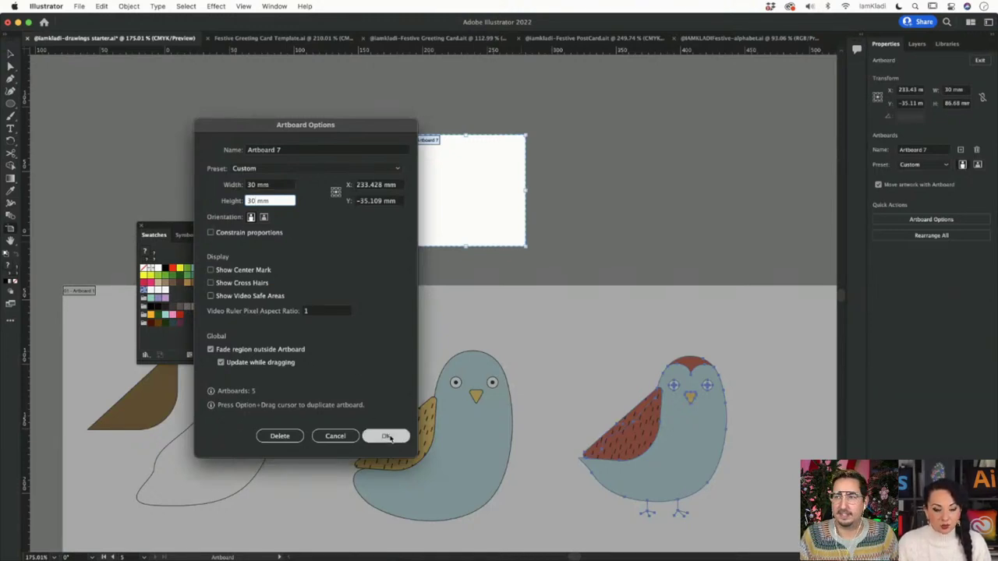
{"action": "left_click", "coordinate": [387, 437]}
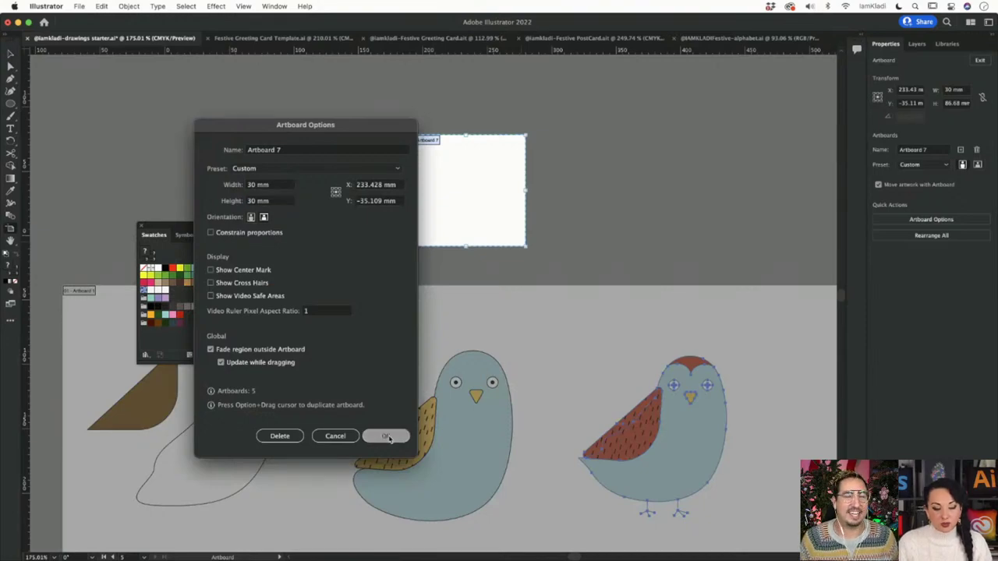
{"action": "key", "text": "Escape"}
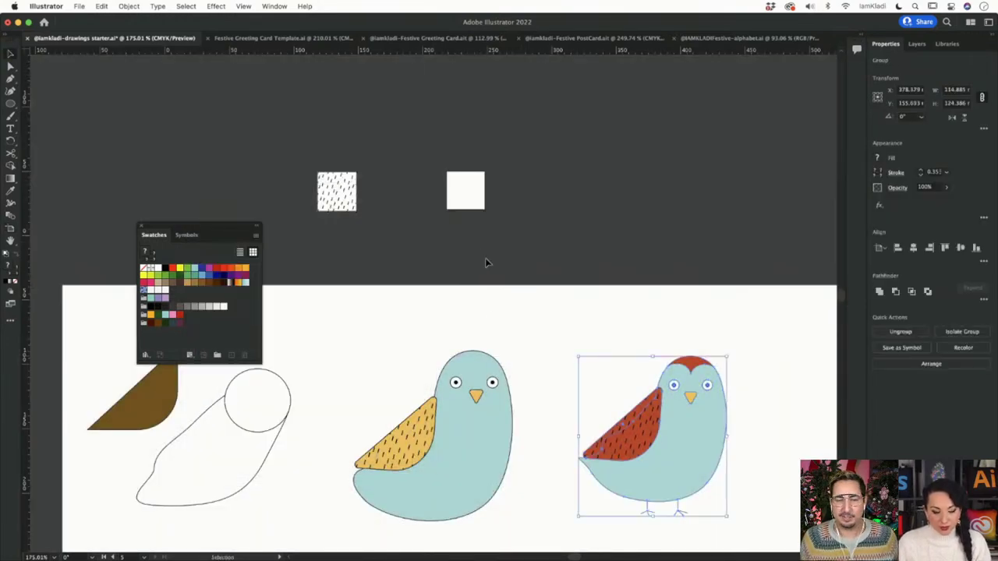
{"action": "left_click", "coordinate": [476, 234]}
{"action": "scroll", "coordinate": [434, 163], "scroll_direction": "up", "scroll_amount": 5}
{"action": "left_click_drag", "start_coordinate": [597, 335], "coordinate": [489, 414]}
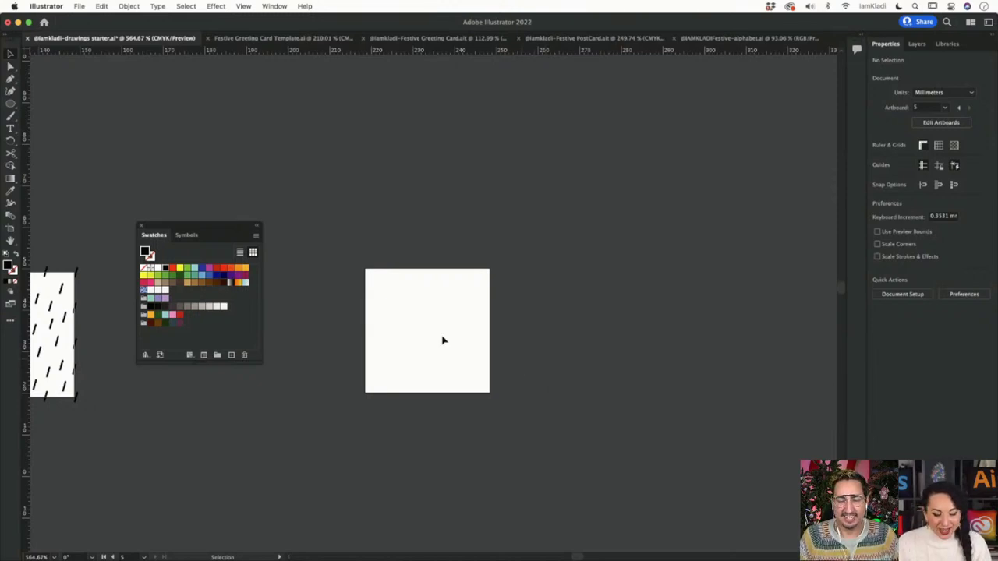
Step: Reopen Artboard 7's options to check its width, closing them without changes
{"action": "left_click", "coordinate": [17, 229]}
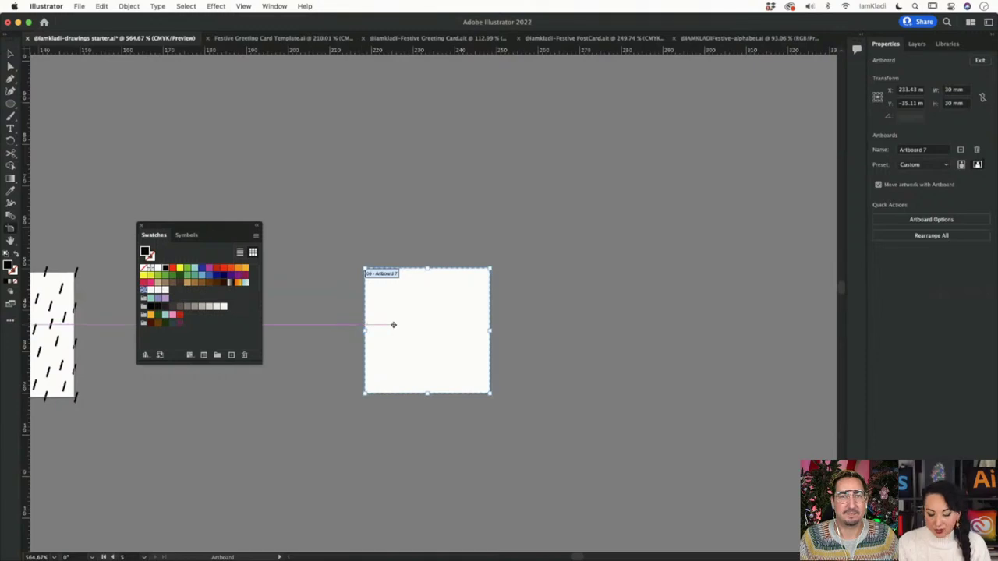
{"action": "double_click", "coordinate": [393, 326]}
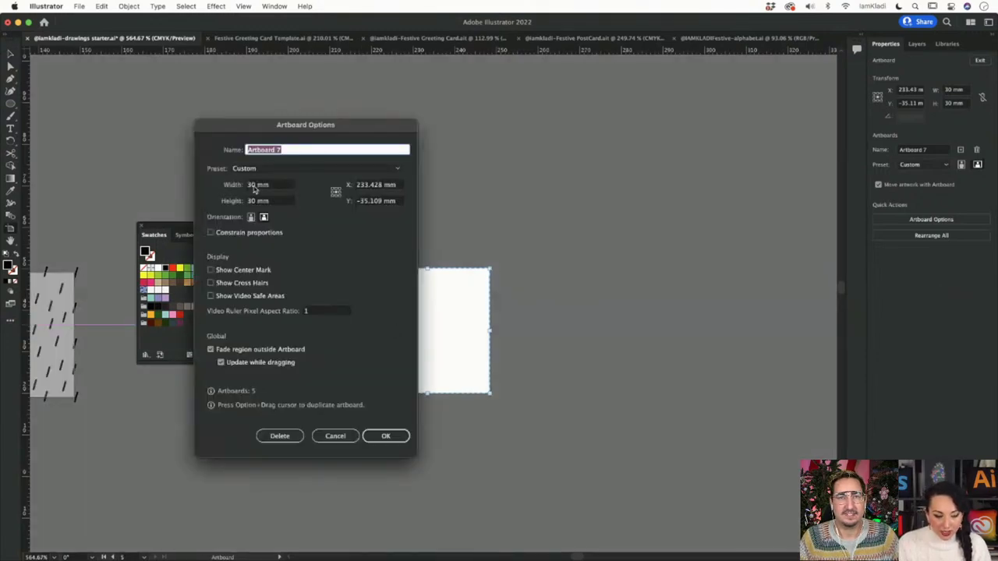
{"action": "left_click", "coordinate": [285, 185]}
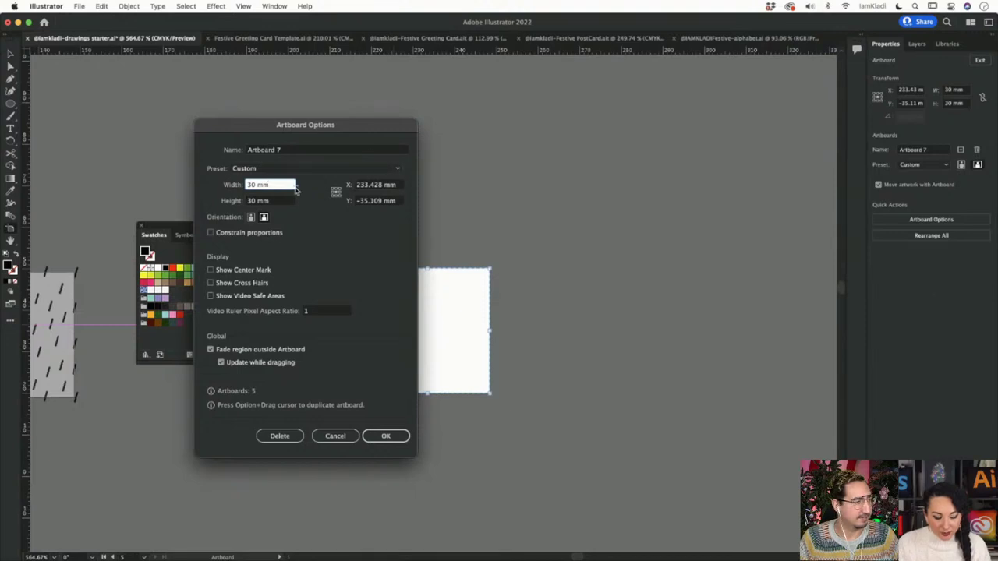
{"action": "left_click", "coordinate": [391, 431]}
{"action": "left_click", "coordinate": [390, 433]}
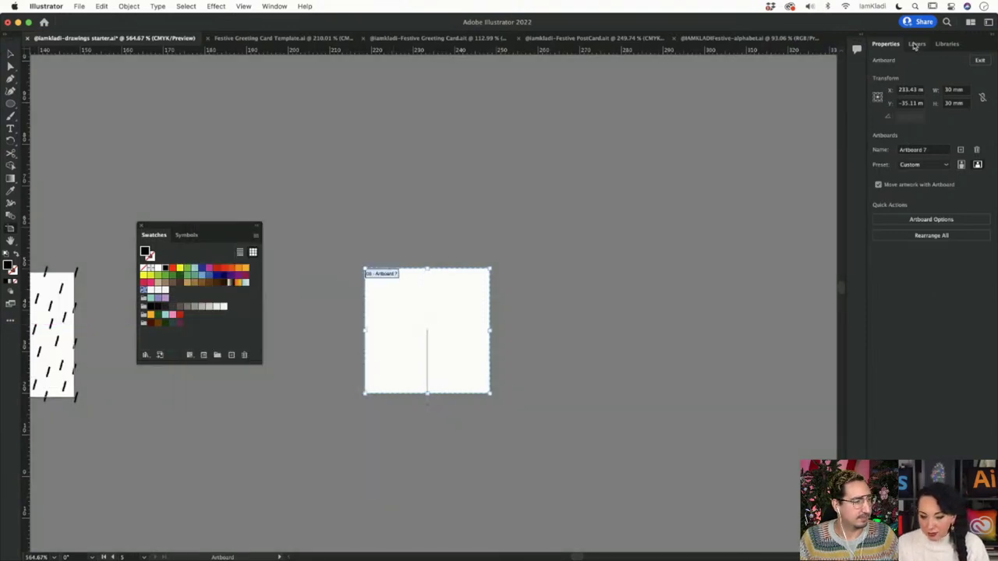
{"action": "left_click", "coordinate": [916, 44]}
{"action": "left_click", "coordinate": [900, 46]}
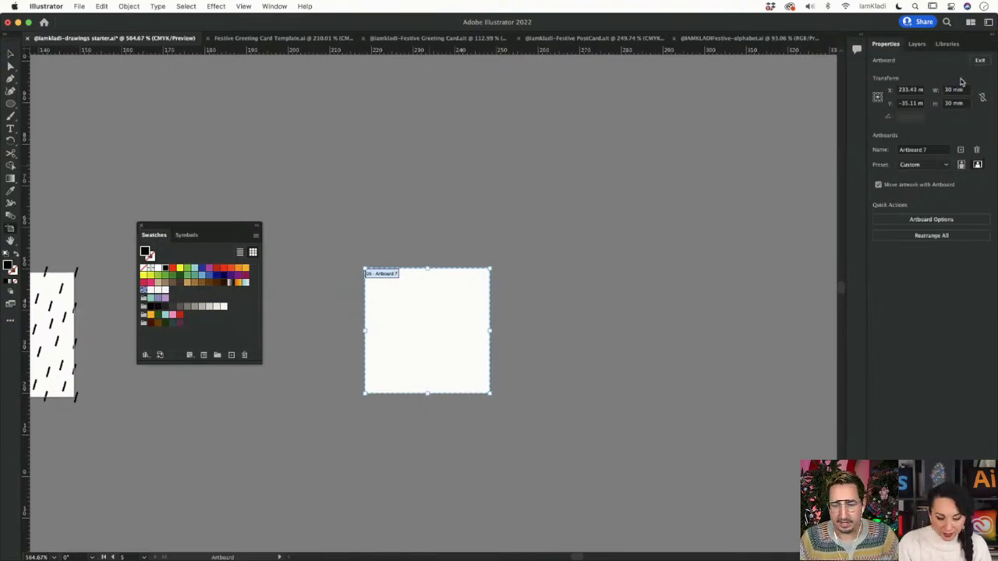
Step: Change the Stroke unit preference from Millimeters to Inches
{"action": "key", "text": "super+k"}
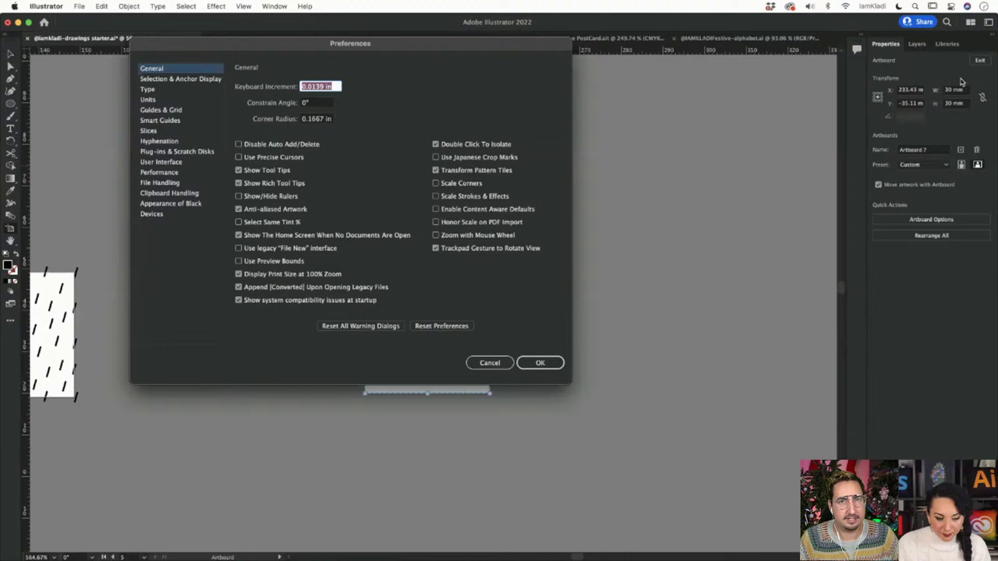
{"action": "left_click", "coordinate": [179, 100]}
{"action": "left_click", "coordinate": [316, 103]}
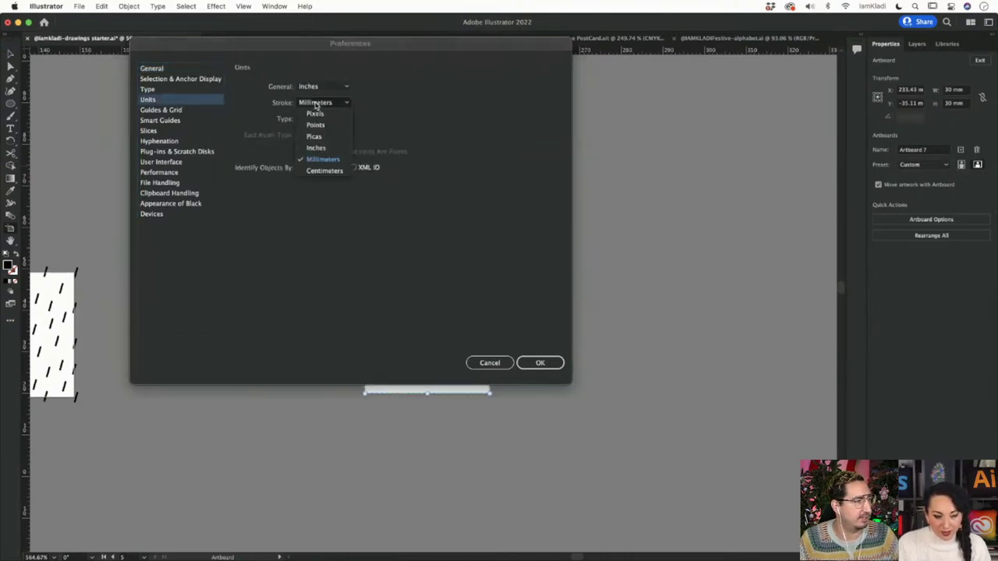
{"action": "left_click", "coordinate": [317, 148]}
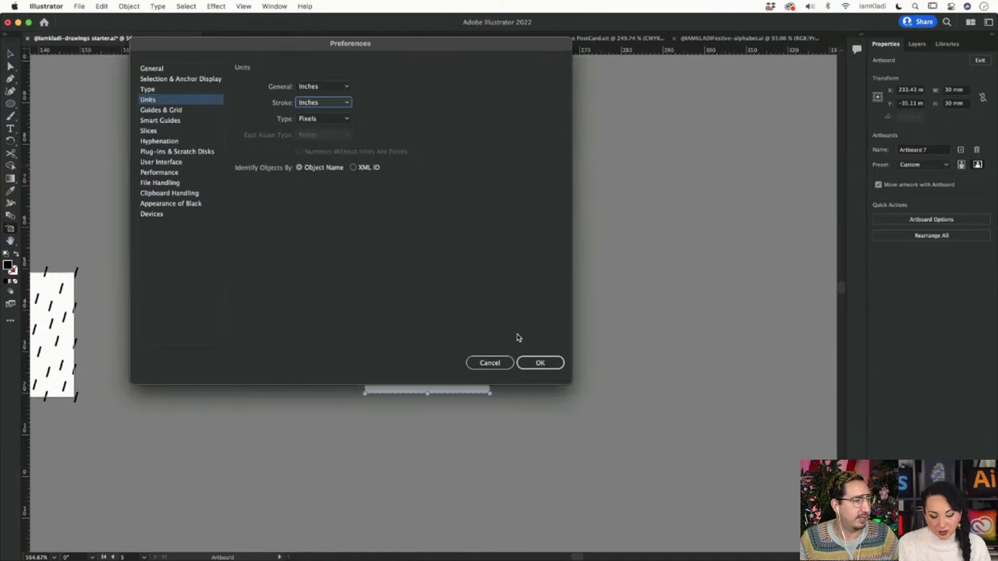
{"action": "left_click", "coordinate": [545, 362]}
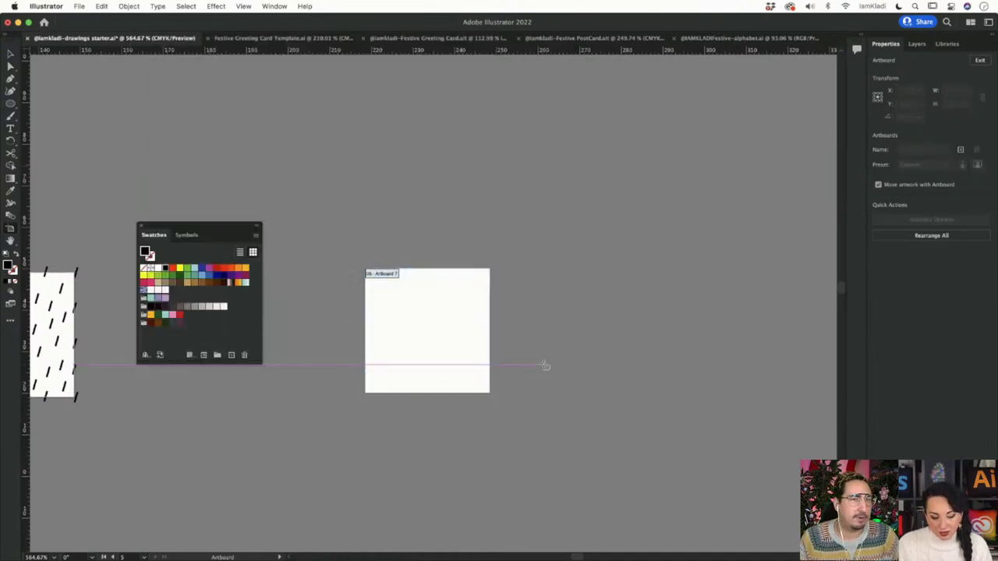
{"action": "double_click", "coordinate": [445, 329]}
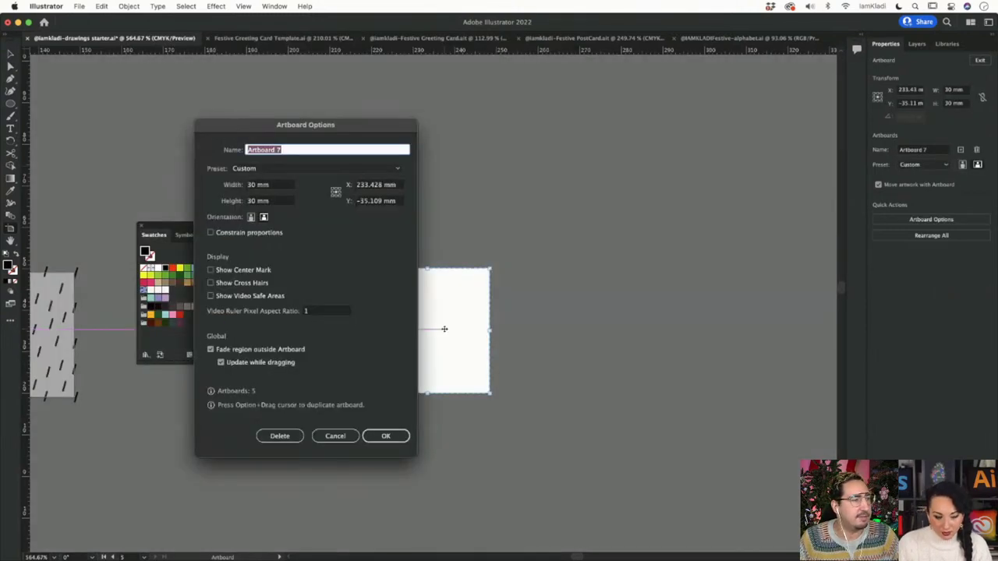
{"action": "left_click", "coordinate": [355, 435]}
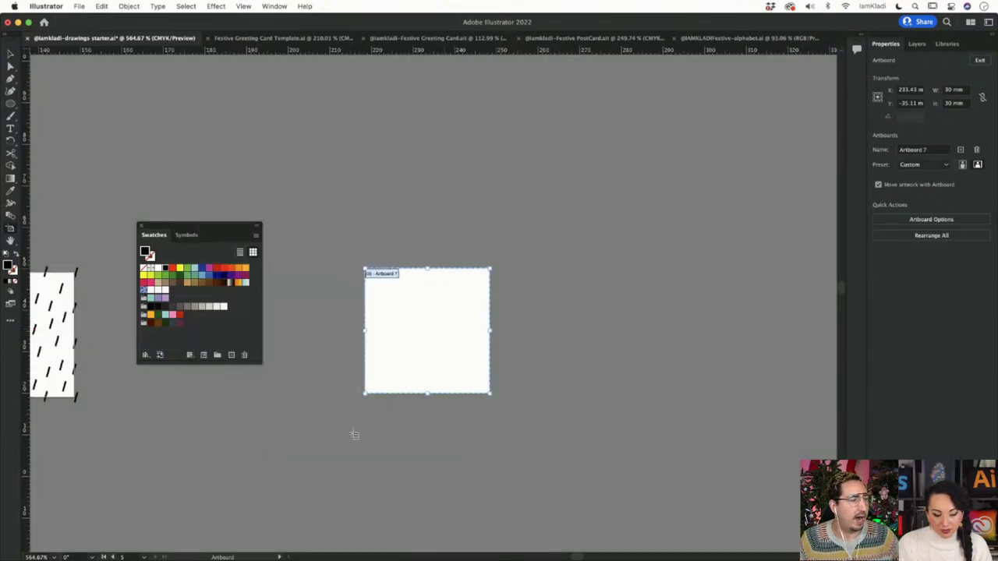
{"action": "key", "text": "Escape"}
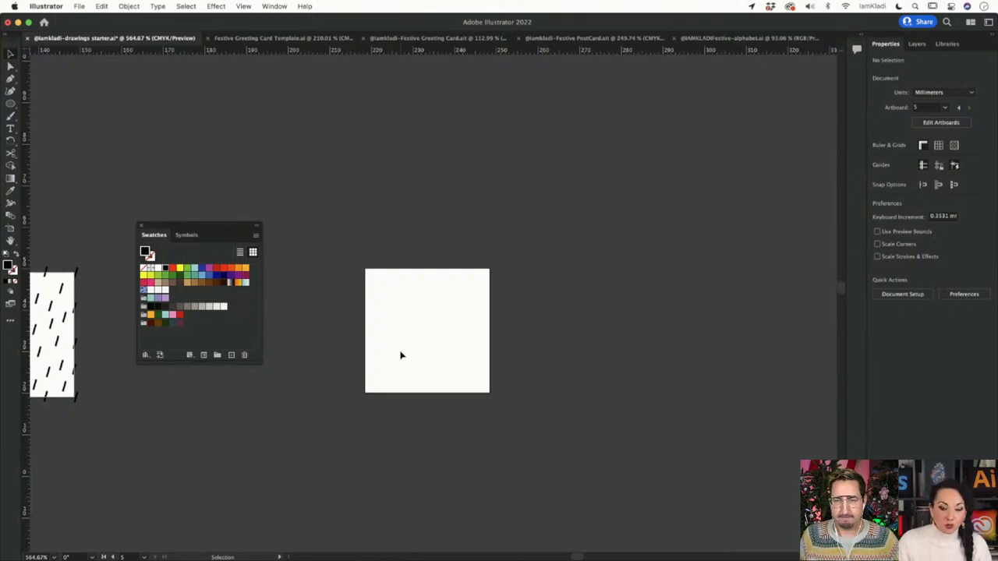
{"action": "key", "text": "shift+o"}
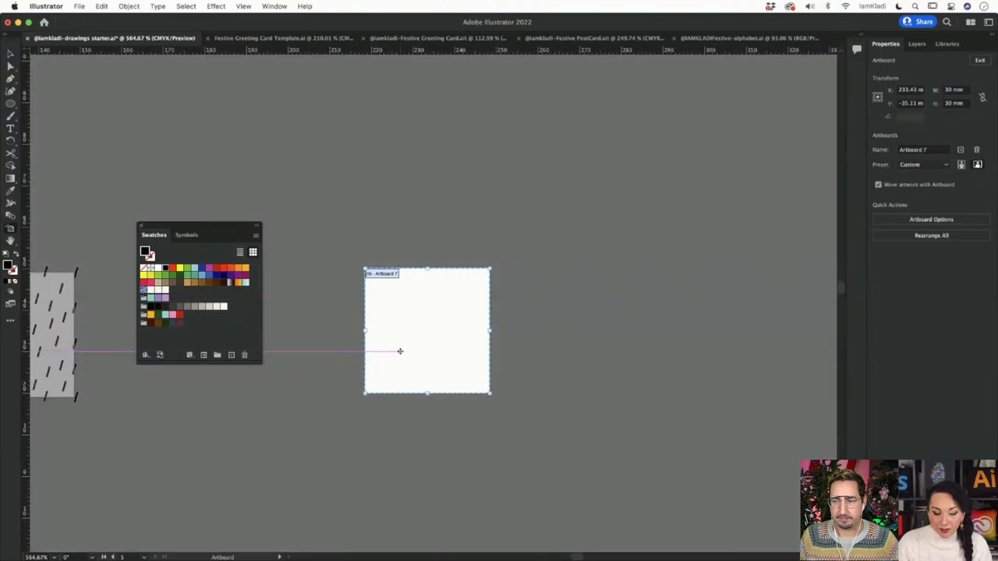
Step: Open Artboard 7's options and try entering 50 in for its width and height
{"action": "double_click", "coordinate": [400, 351]}
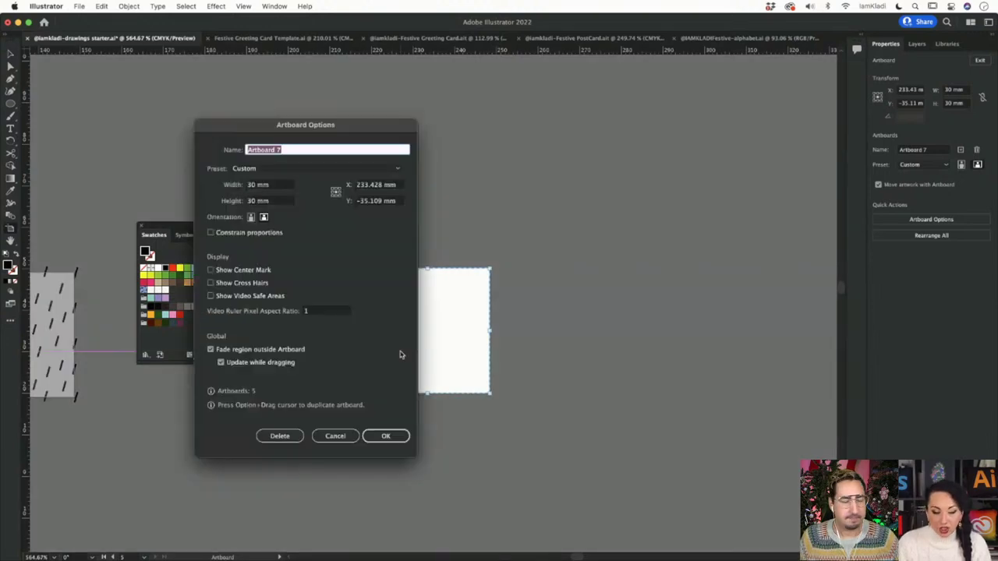
{"action": "left_click", "coordinate": [272, 186]}
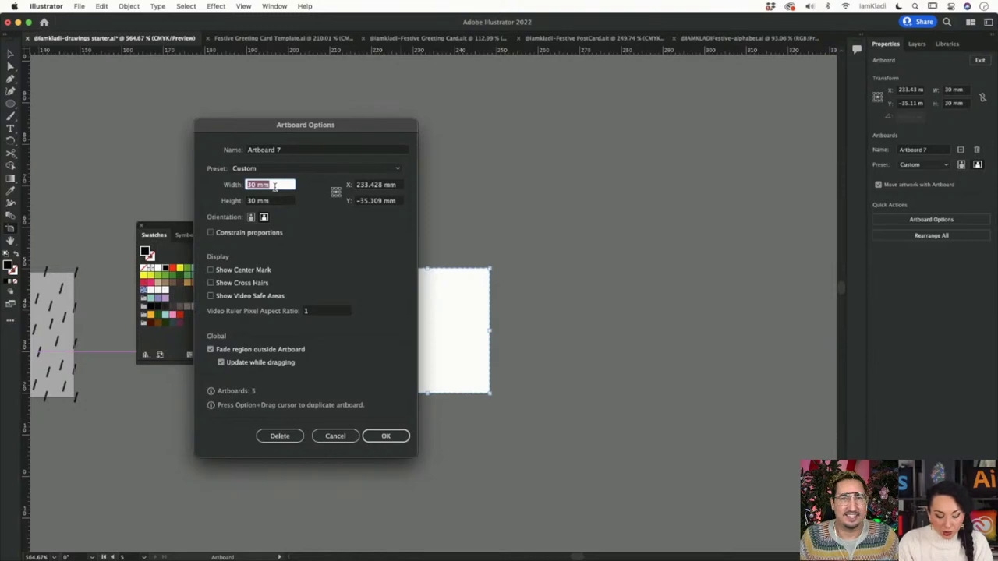
{"action": "type", "text": "50"}
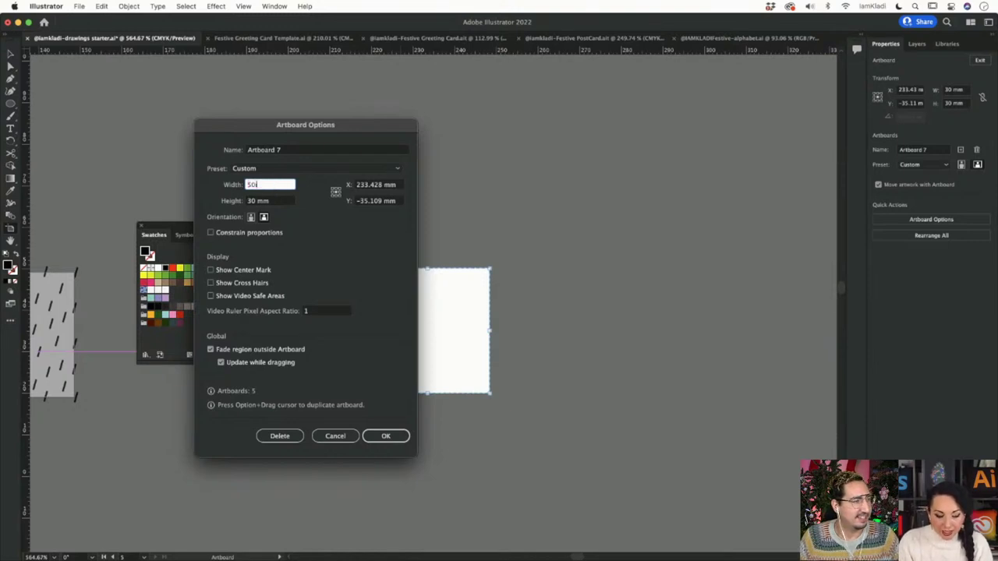
{"action": "type", "text": "m"}
{"action": "key", "text": "Tab"}
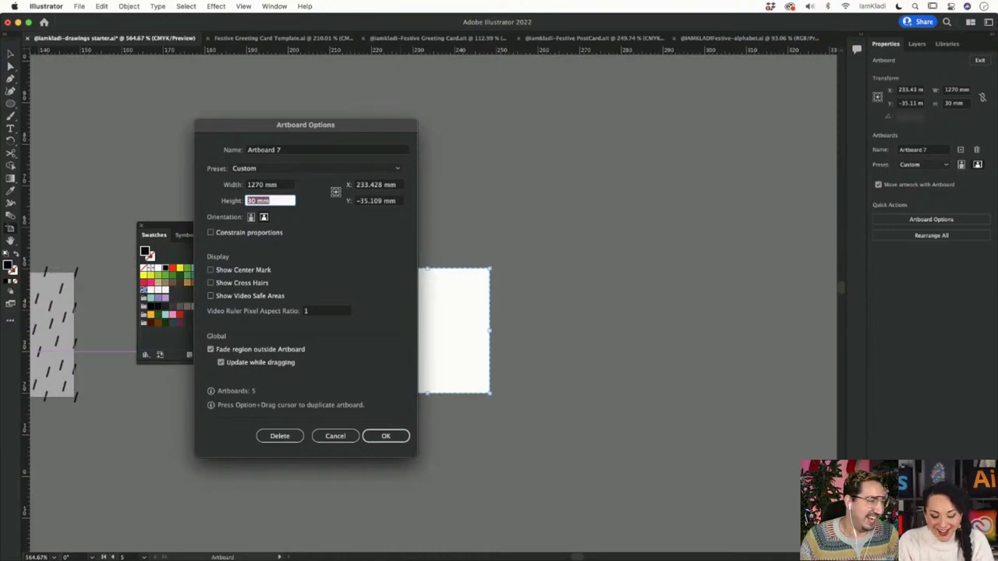
{"action": "type", "text": "50in"}
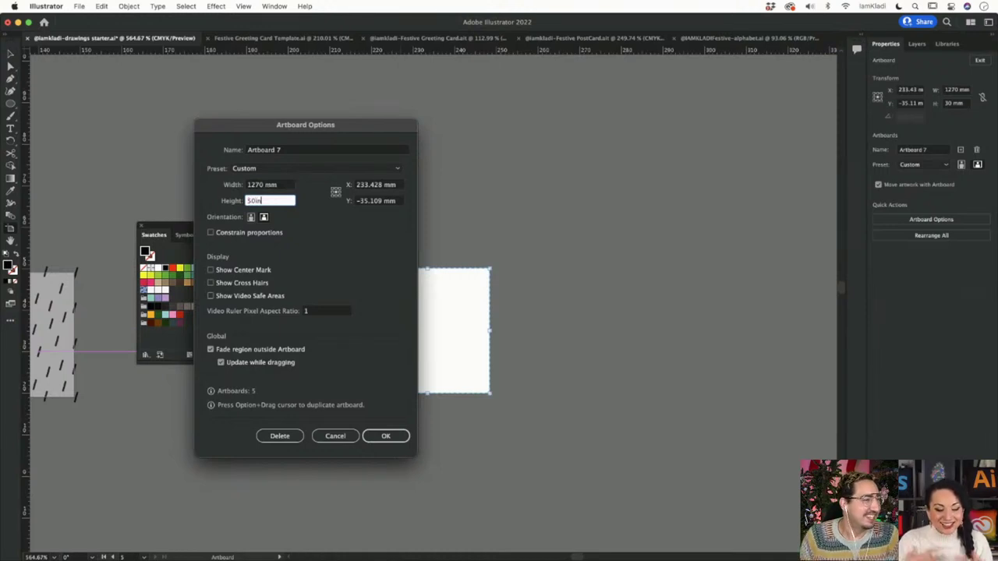
{"action": "left_click", "coordinate": [278, 185]}
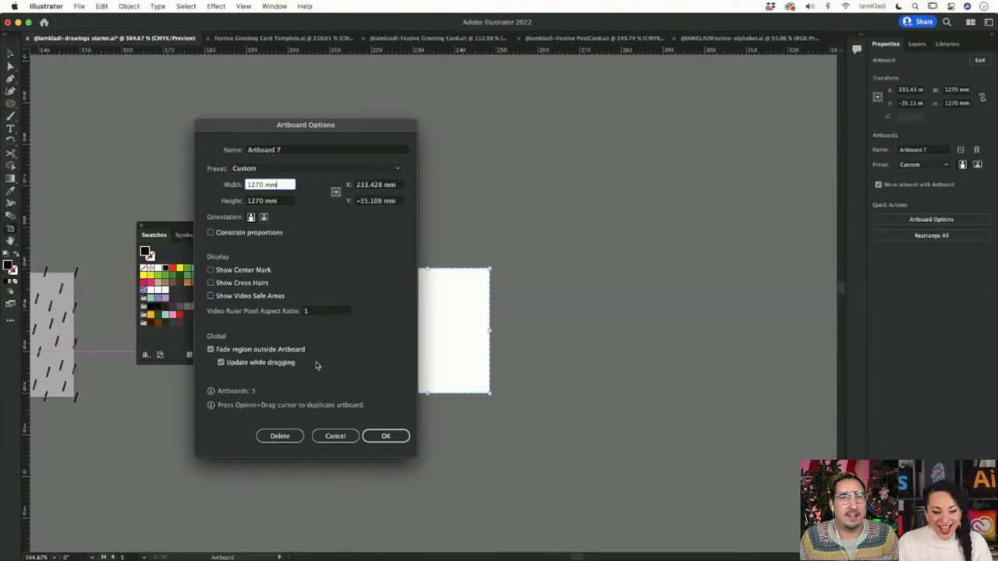
Step: Enter a width of 1080 px and a height of 1080×3 px for Artboard 7
{"action": "triple_click", "coordinate": [269, 184]}
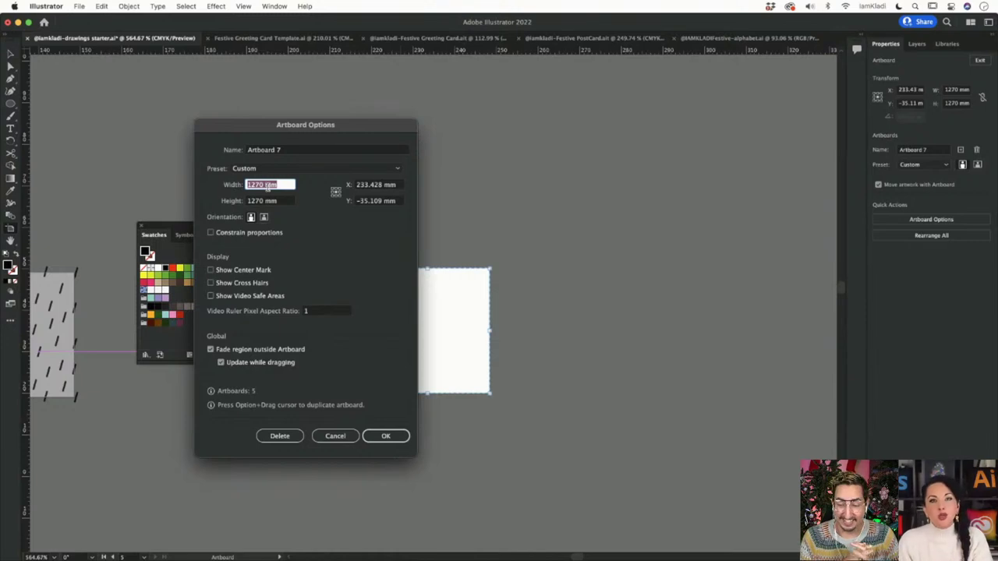
{"action": "type", "text": "1080"}
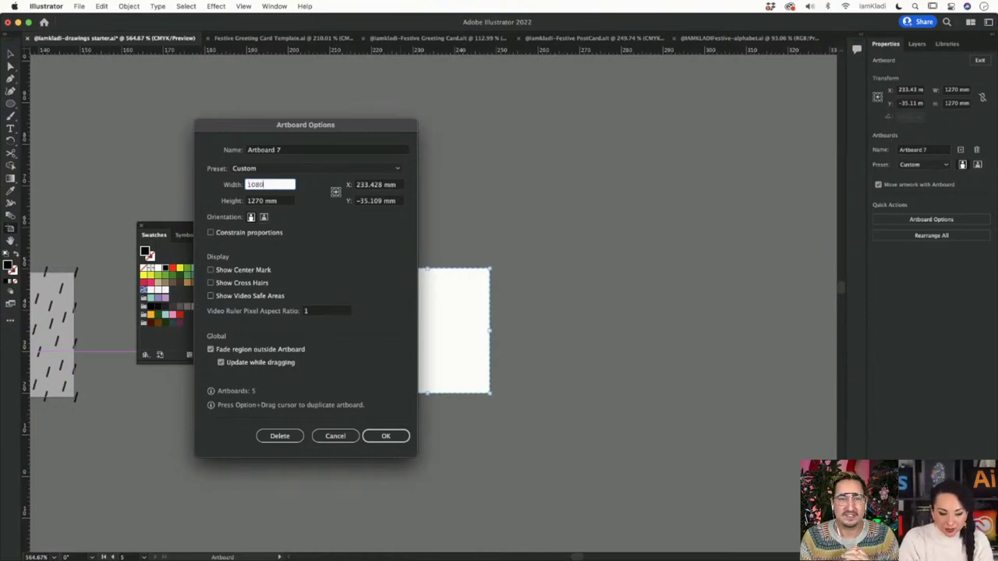
{"action": "type", "text": "px"}
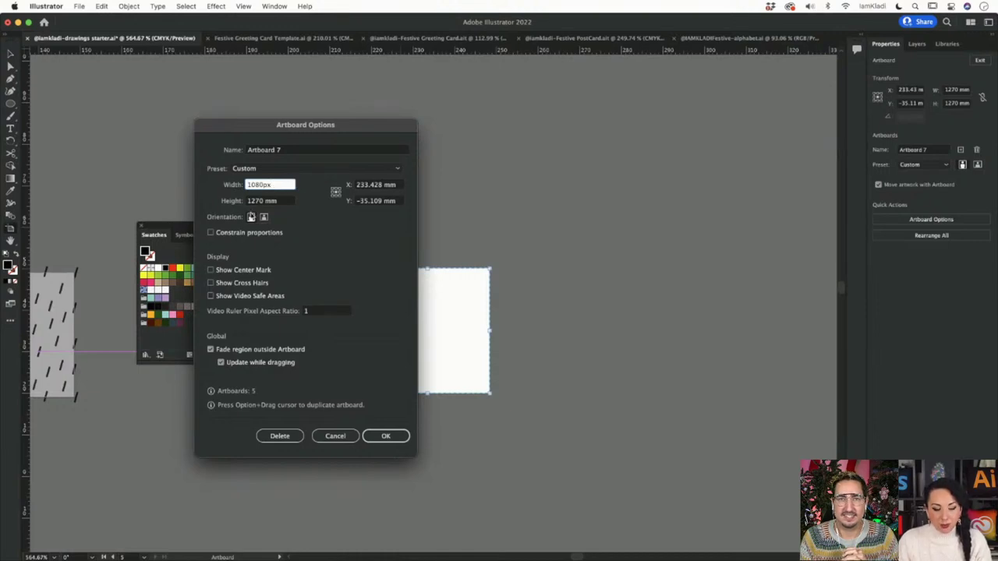
{"action": "double_click", "coordinate": [257, 201]}
{"action": "left_click", "coordinate": [262, 201]}
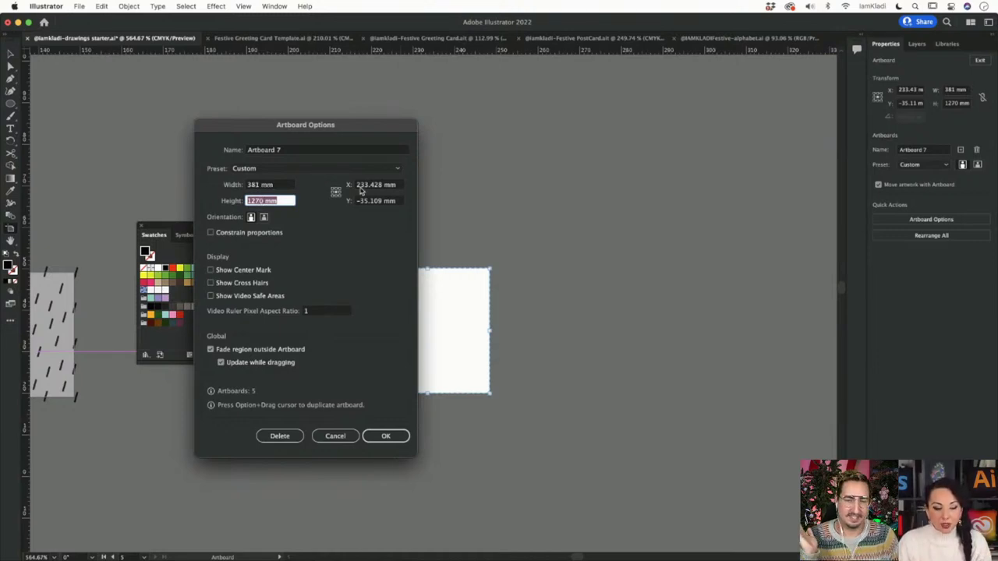
{"action": "type", "text": "1080*3px"}
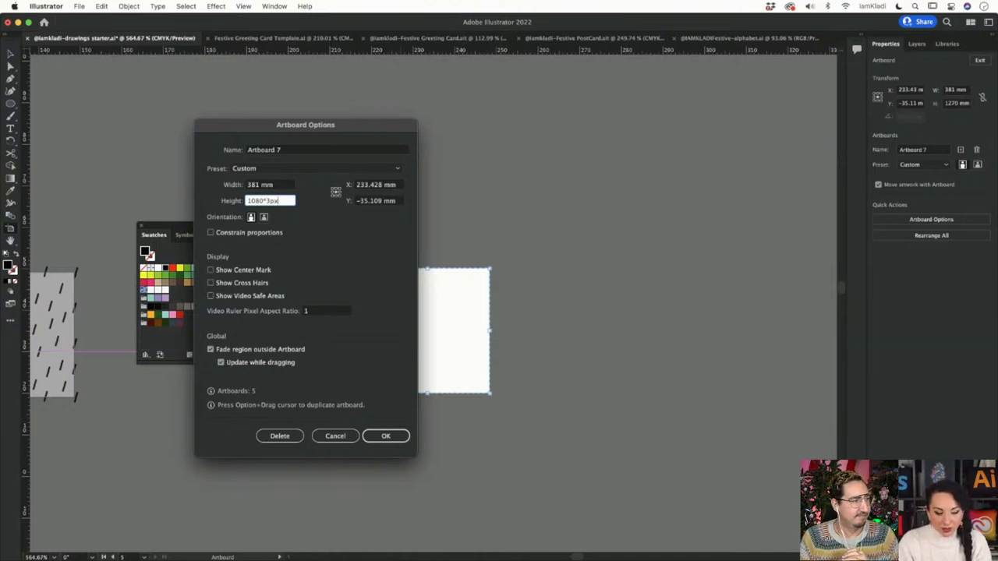
{"action": "key", "text": "Tab"}
Step: Apply the enlarged artboard size, then undo it so Artboard 7 returns to 30 × 30 mm
{"action": "key", "text": "Return"}
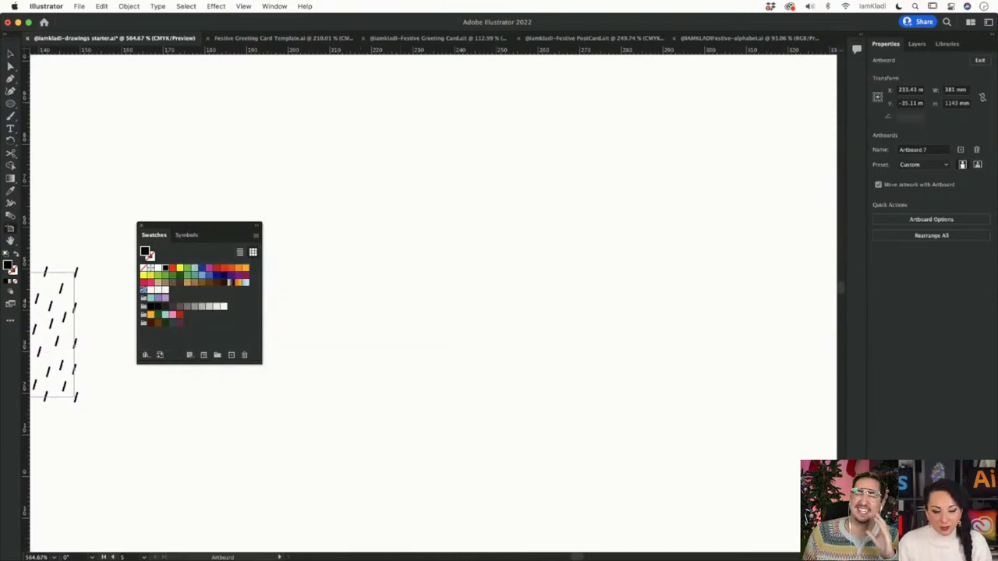
{"action": "scroll", "coordinate": [308, 229], "scroll_direction": "down", "scroll_amount": 10}
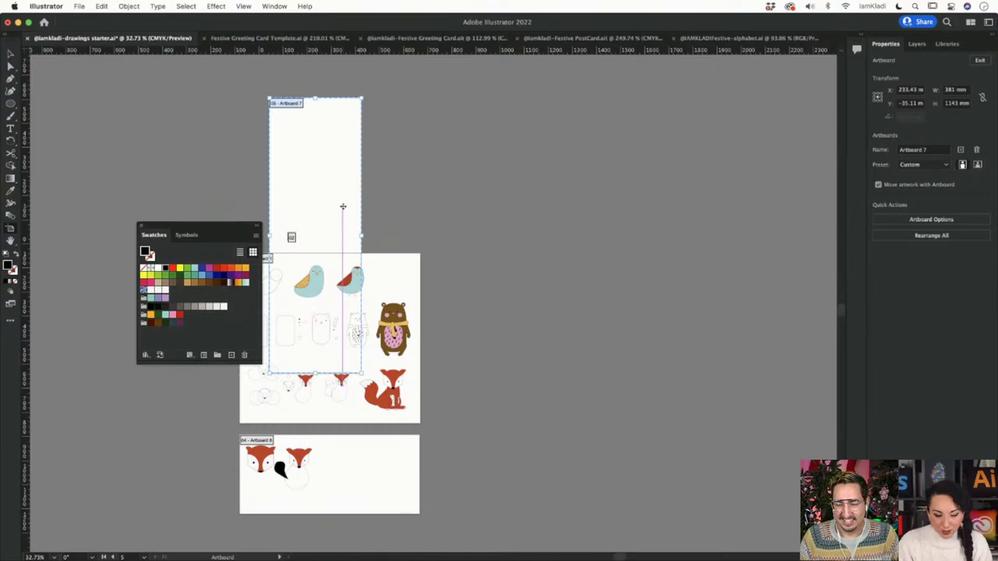
{"action": "key", "text": "cmd+z"}
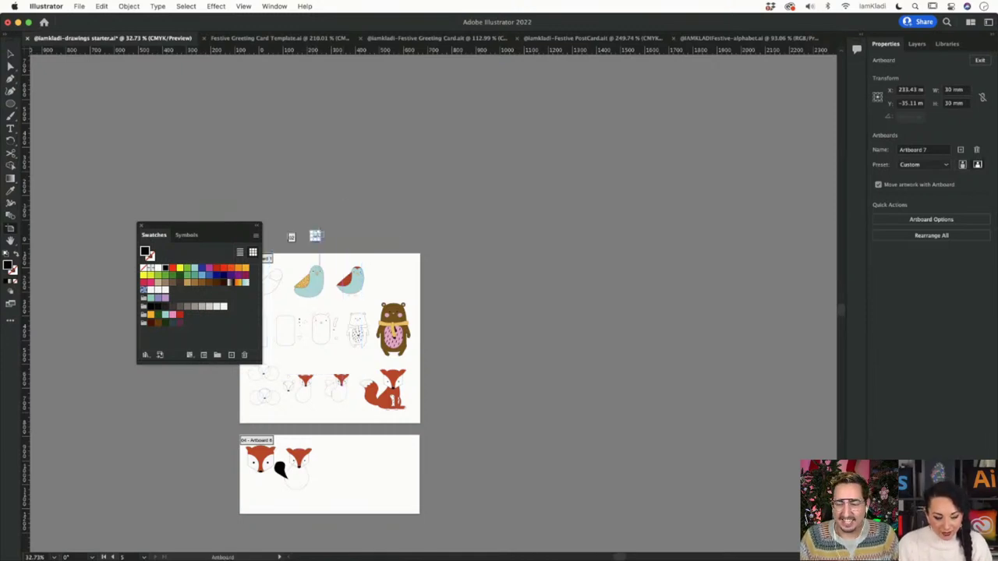
Step: Zoom in on the small artboard, leave artboard editing, and scroll back down to the birds
{"action": "key", "text": "z"}
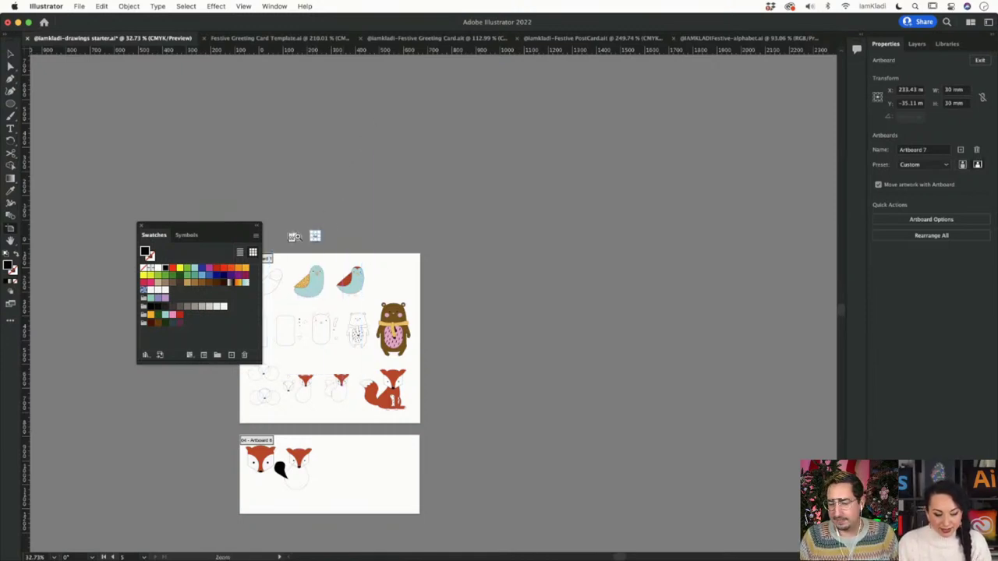
{"action": "left_click_drag", "start_coordinate": [294, 236], "coordinate": [670, 356]}
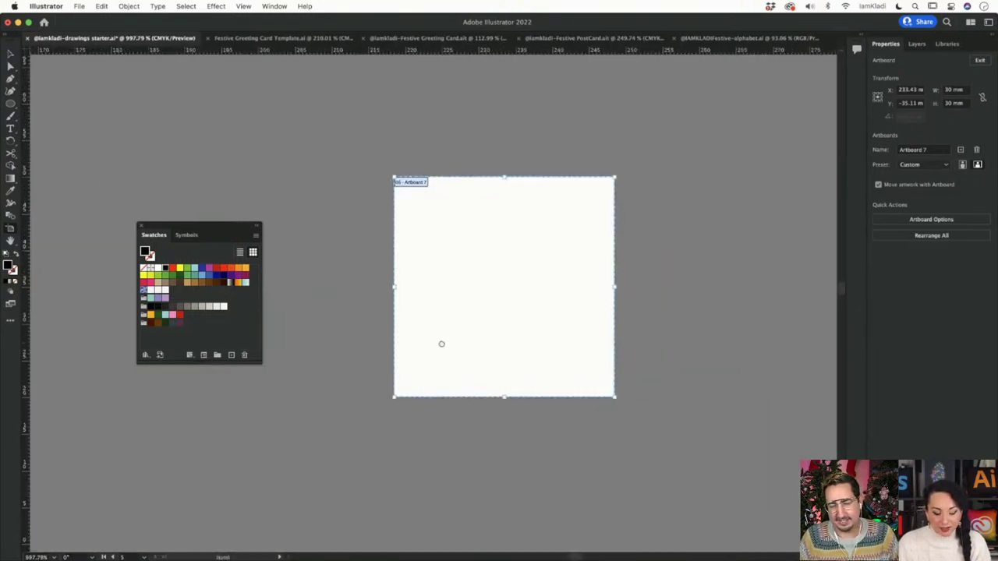
{"action": "key", "text": "Escape"}
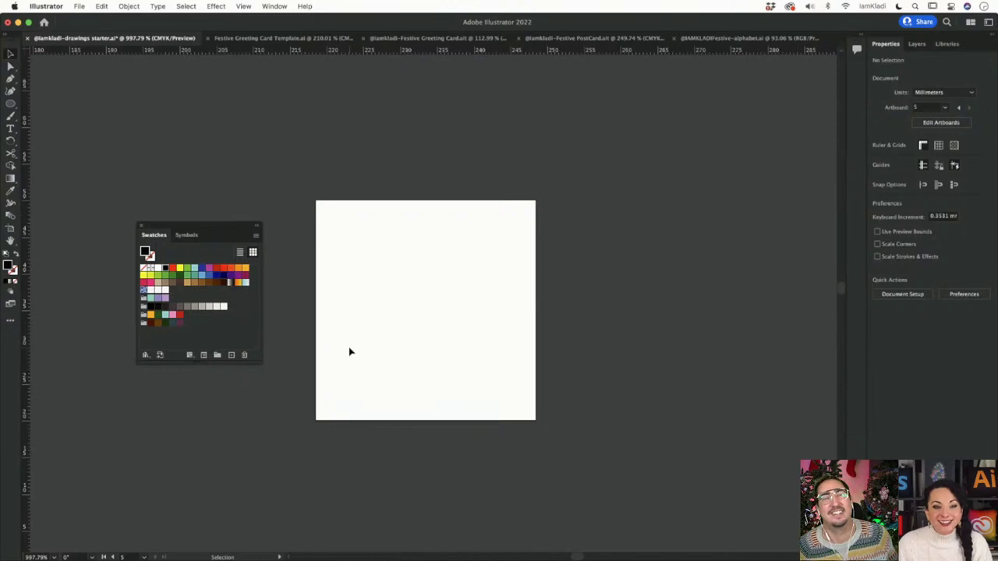
{"action": "scroll", "coordinate": [409, 293], "scroll_direction": "down", "scroll_amount": 2}
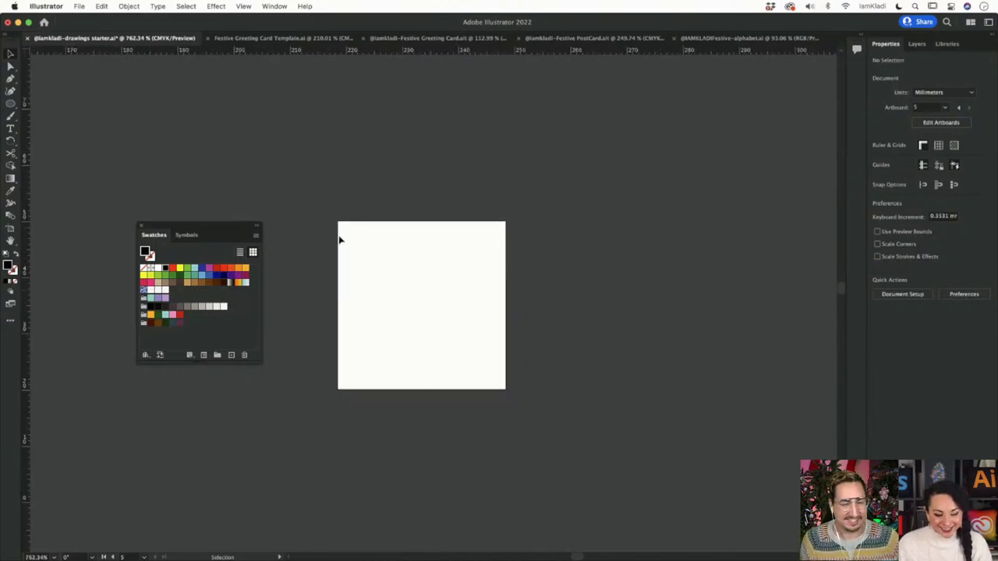
{"action": "scroll", "coordinate": [408, 285], "scroll_direction": "down", "scroll_amount": 4}
{"action": "scroll", "coordinate": [409, 285], "scroll_direction": "down", "scroll_amount": 4}
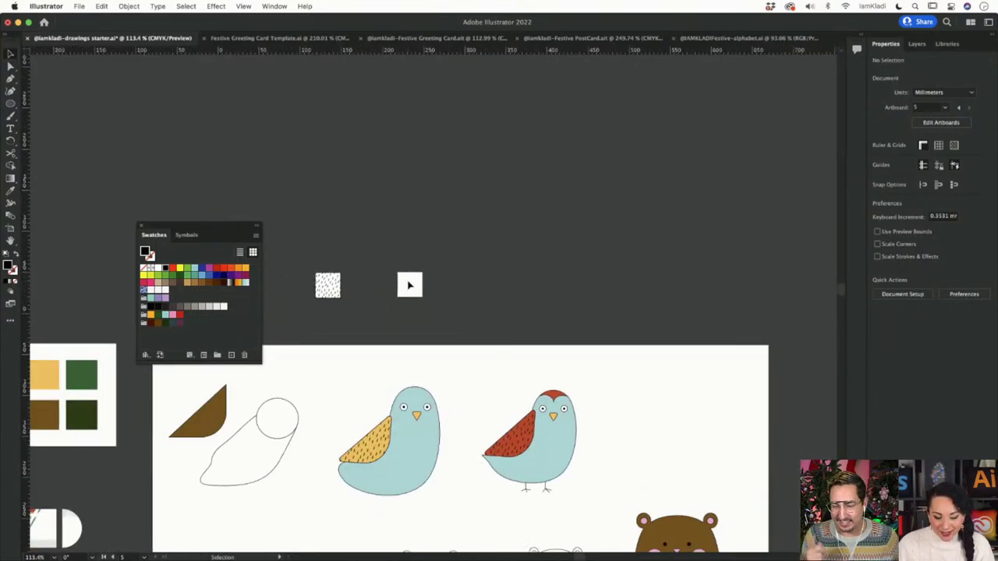
Step: Place a copy of the red-wing bird above the artboard
{"action": "left_click", "coordinate": [549, 451]}
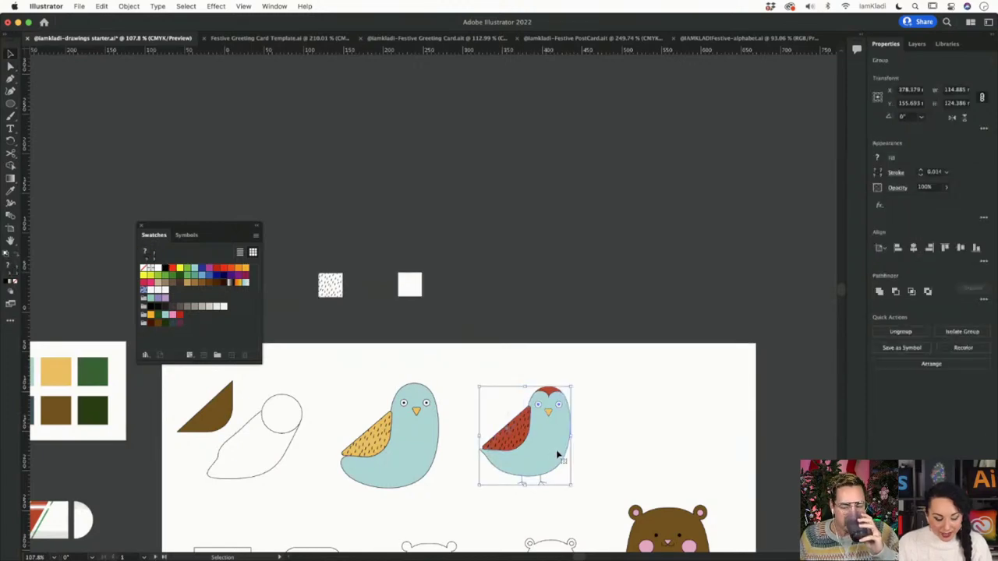
{"action": "left_click_drag", "start_coordinate": [553, 452], "coordinate": [503, 282]}
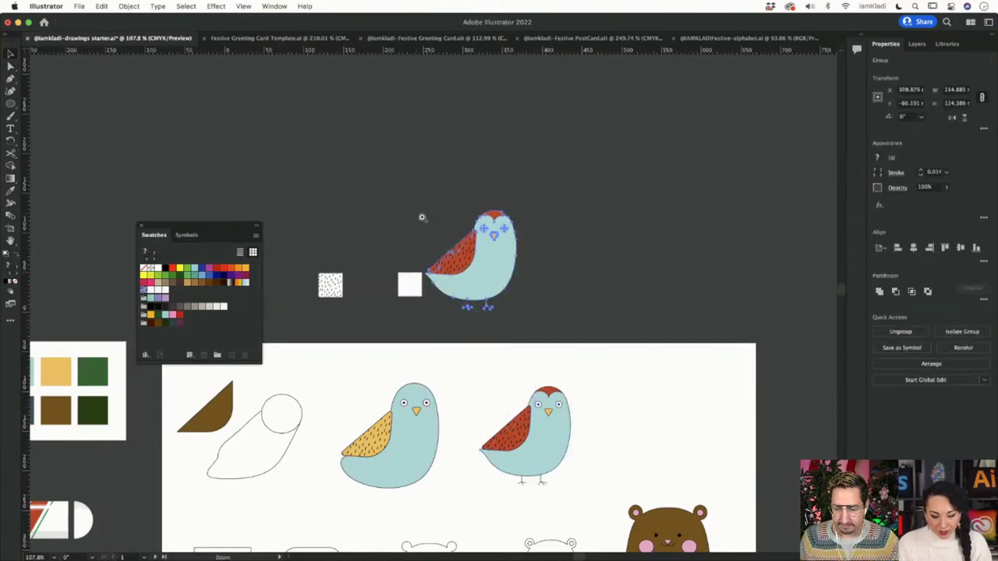
{"action": "scroll", "coordinate": [421, 216], "scroll_direction": "up", "scroll_amount": 5}
{"action": "left_click", "coordinate": [526, 325]}
{"action": "left_click", "coordinate": [588, 366]}
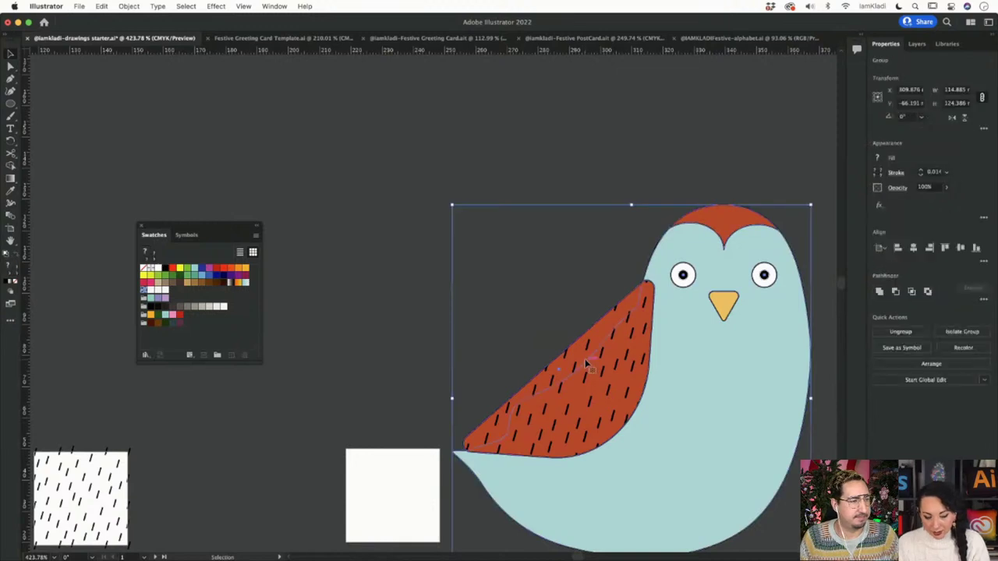
Step: Delete the dark dash marks from the copied bird's wing inside the group
{"action": "double_click", "coordinate": [610, 374]}
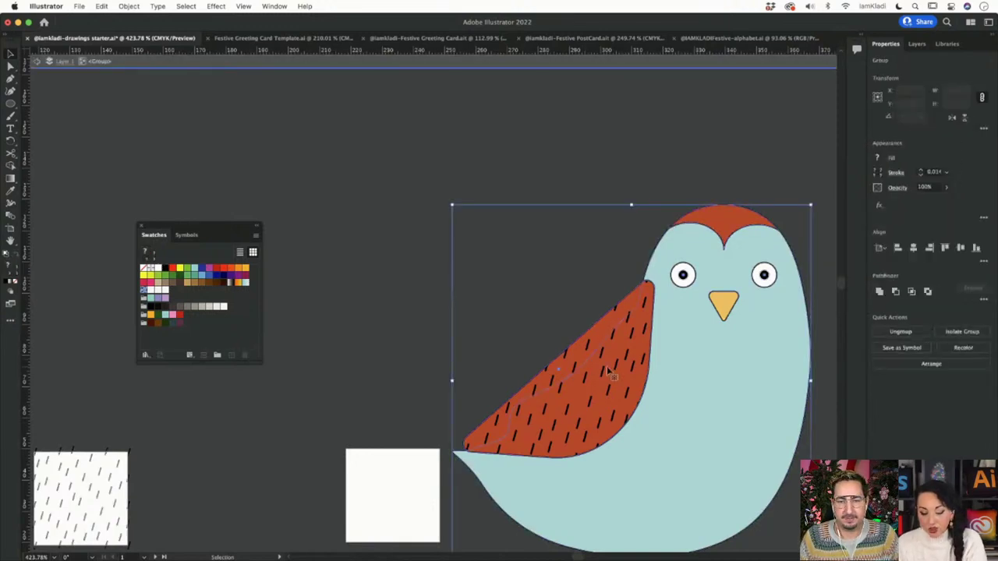
{"action": "left_click", "coordinate": [613, 380]}
{"action": "key", "text": "Delete"}
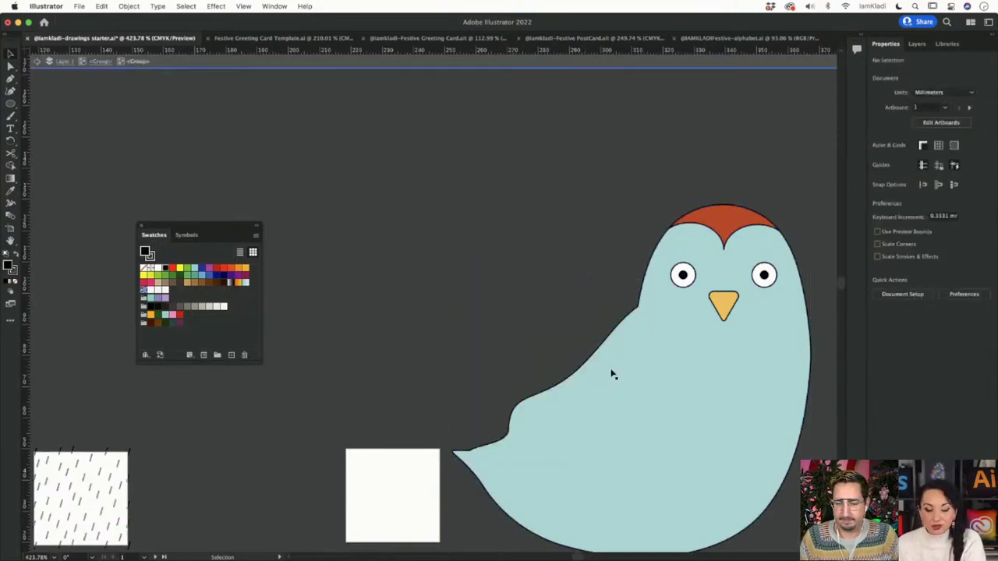
{"action": "key", "text": "a"}
{"action": "key", "text": "ctrl+z"}
{"action": "key", "text": "v"}
{"action": "left_click", "coordinate": [634, 356]}
{"action": "double_click", "coordinate": [634, 355]}
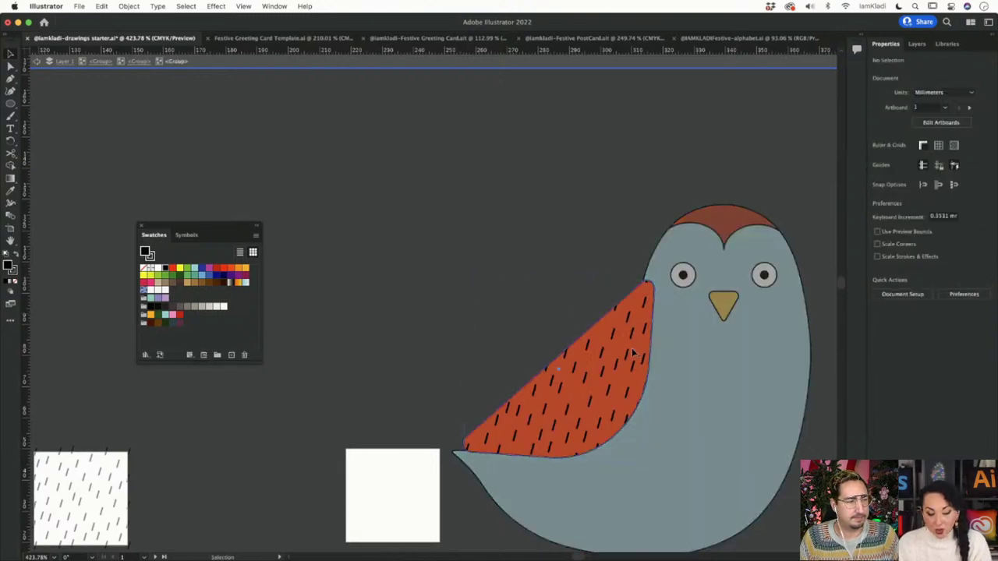
{"action": "left_click", "coordinate": [634, 355]}
{"action": "key", "text": "Delete"}
{"action": "double_click", "coordinate": [566, 291]}
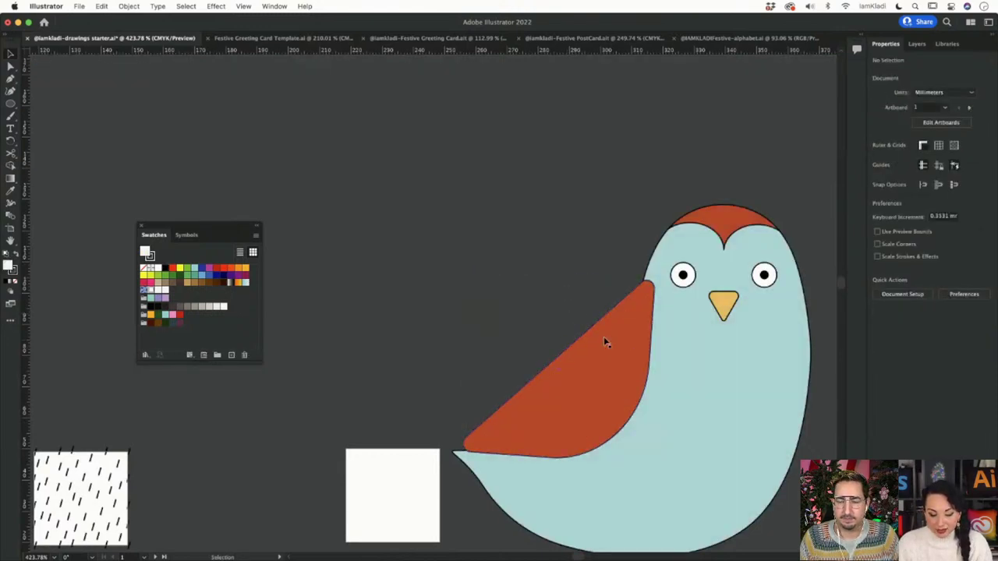
Step: Move the bird copy up and to the left, undoing a trial downscale
{"action": "left_click_drag", "start_coordinate": [604, 338], "coordinate": [553, 250]}
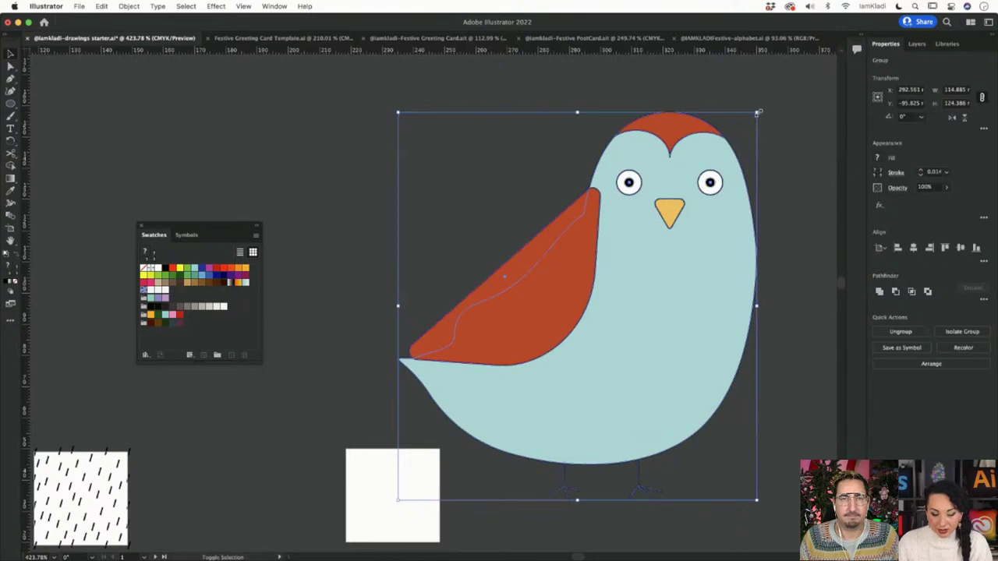
{"action": "left_click_drag", "start_coordinate": [757, 114], "coordinate": [507, 448]}
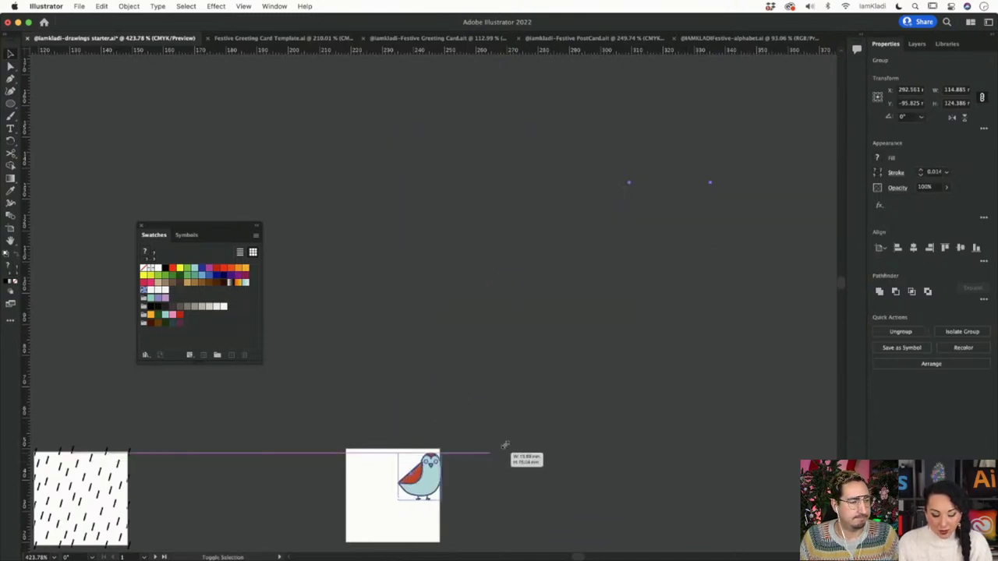
{"action": "key", "text": "super+z"}
{"action": "left_click", "coordinate": [812, 293]}
Step: Apply Outline Stroke to the bird copy, briefly testing its outline stroke weight
{"action": "left_click", "coordinate": [725, 294]}
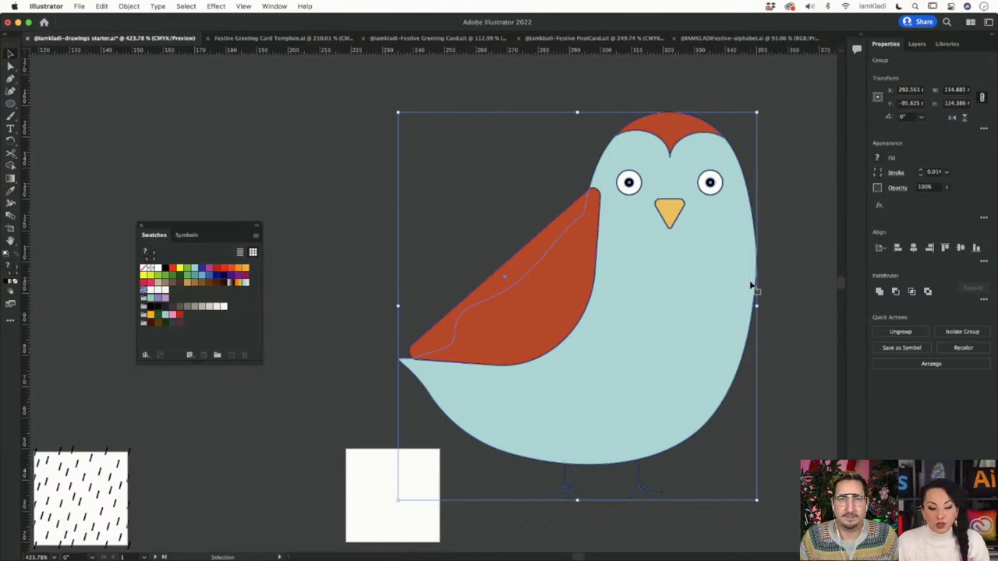
{"action": "left_click", "coordinate": [129, 7]}
{"action": "mouse_move", "coordinate": [134, 266]}
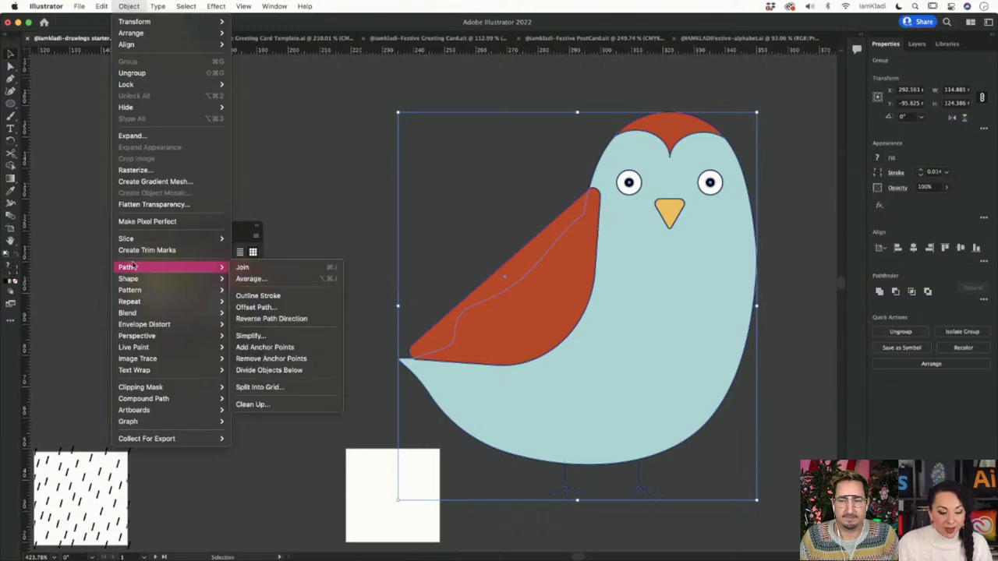
{"action": "left_click", "coordinate": [283, 296]}
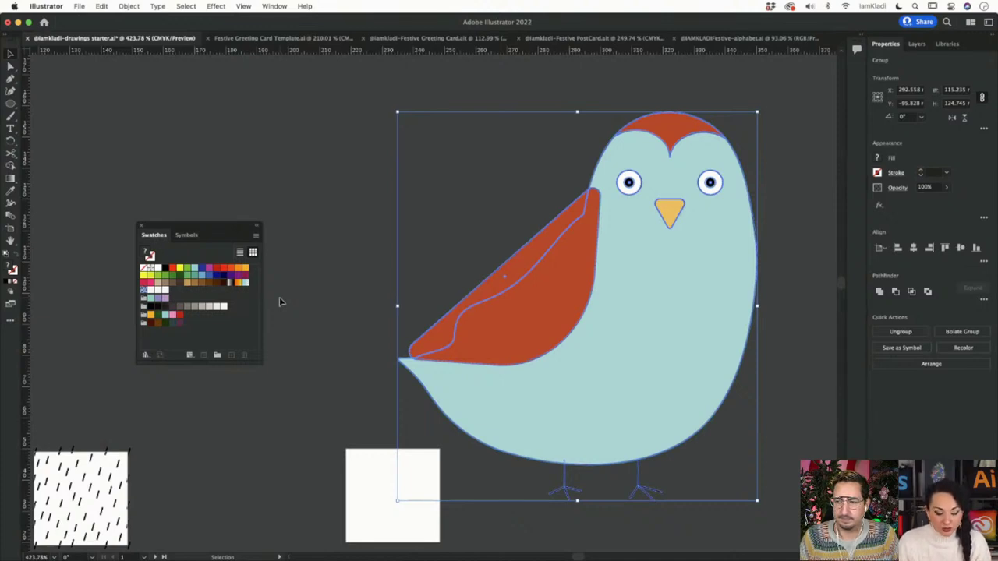
{"action": "left_click", "coordinate": [281, 302]}
{"action": "left_click", "coordinate": [508, 347]}
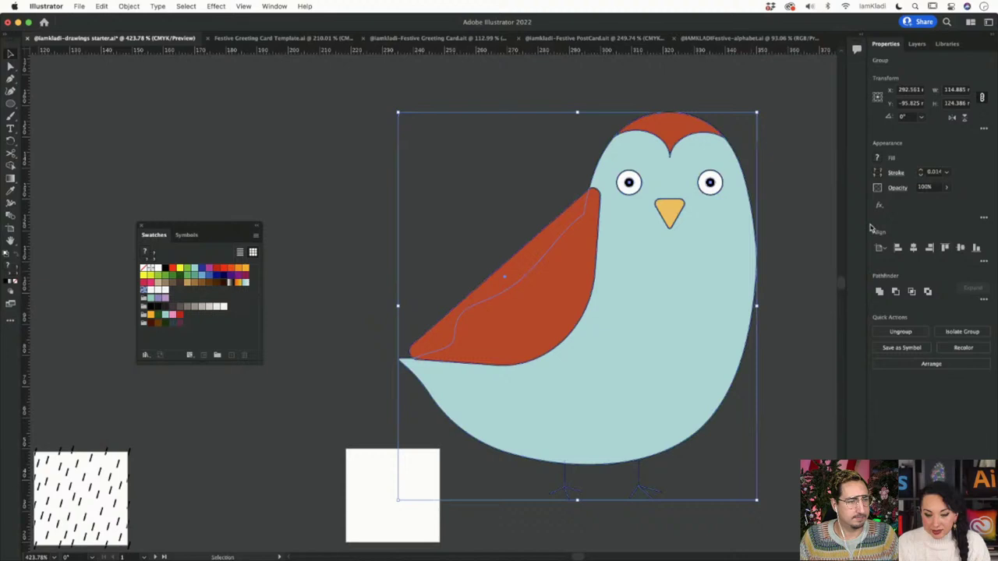
{"action": "left_click", "coordinate": [920, 170]}
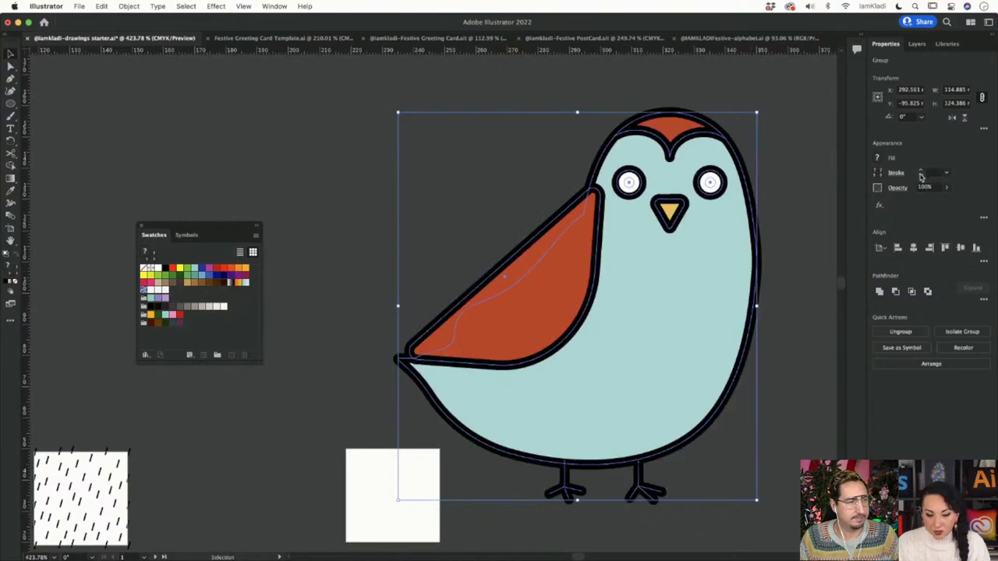
{"action": "left_click", "coordinate": [920, 176]}
{"action": "key", "text": "a"}
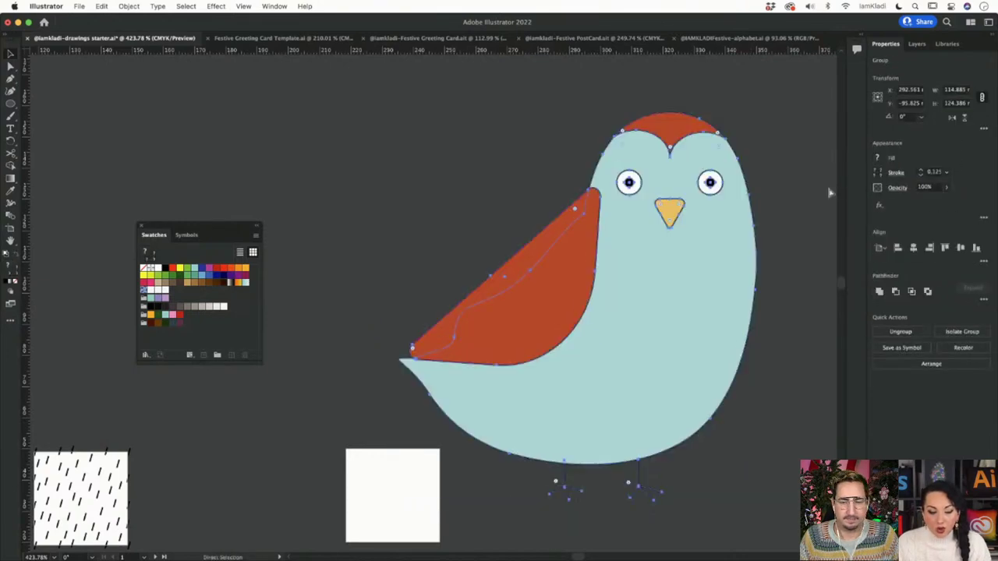
{"action": "key", "text": "v"}
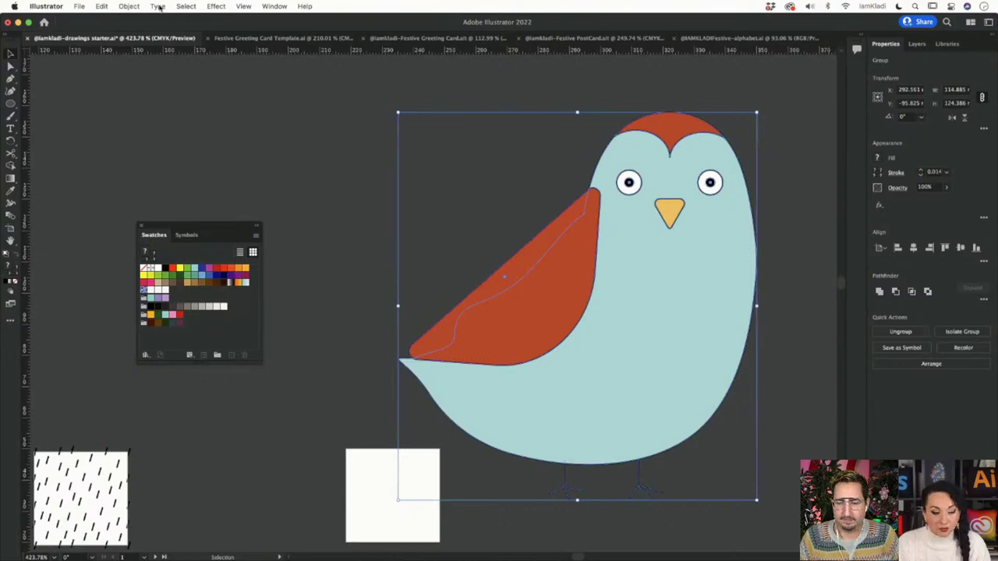
Step: Outline the bird's strokes again and scale it down into the white square
{"action": "left_click", "coordinate": [101, 6]}
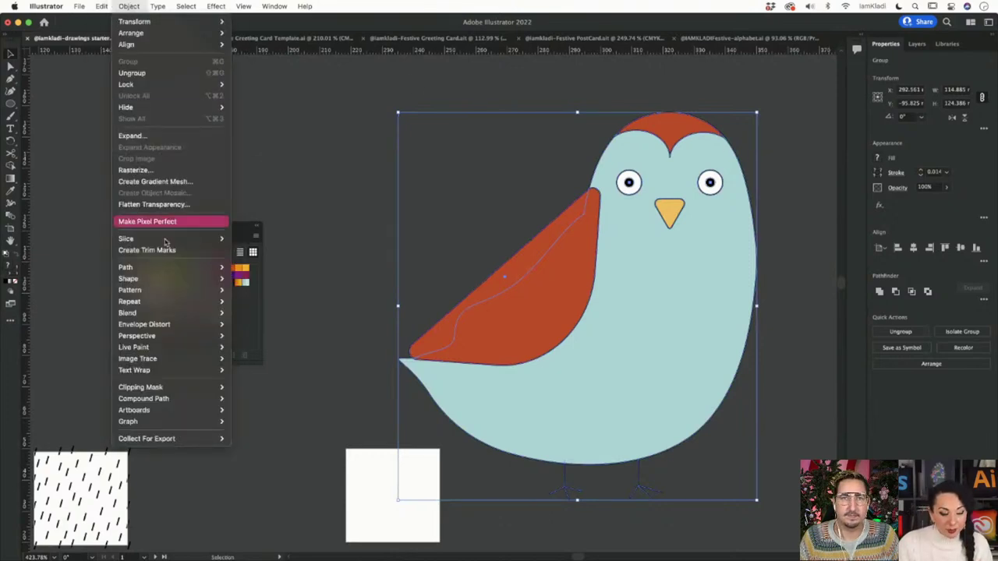
{"action": "mouse_move", "coordinate": [136, 266]}
{"action": "left_click", "coordinate": [259, 299]}
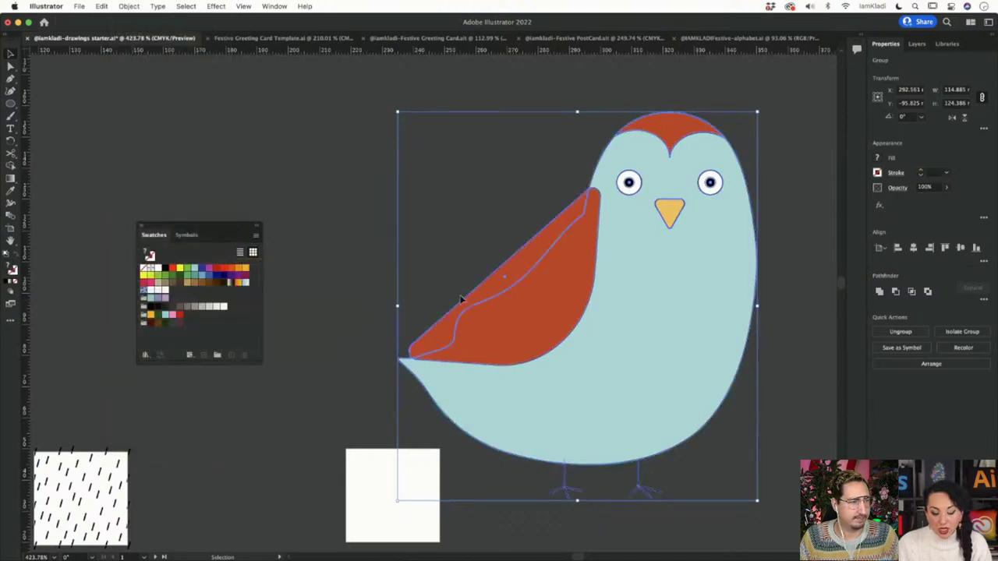
{"action": "left_click_drag", "start_coordinate": [757, 112], "coordinate": [588, 281]}
{"action": "left_click", "coordinate": [474, 455]}
{"action": "scroll", "coordinate": [482, 477], "scroll_direction": "up", "scroll_amount": 2}
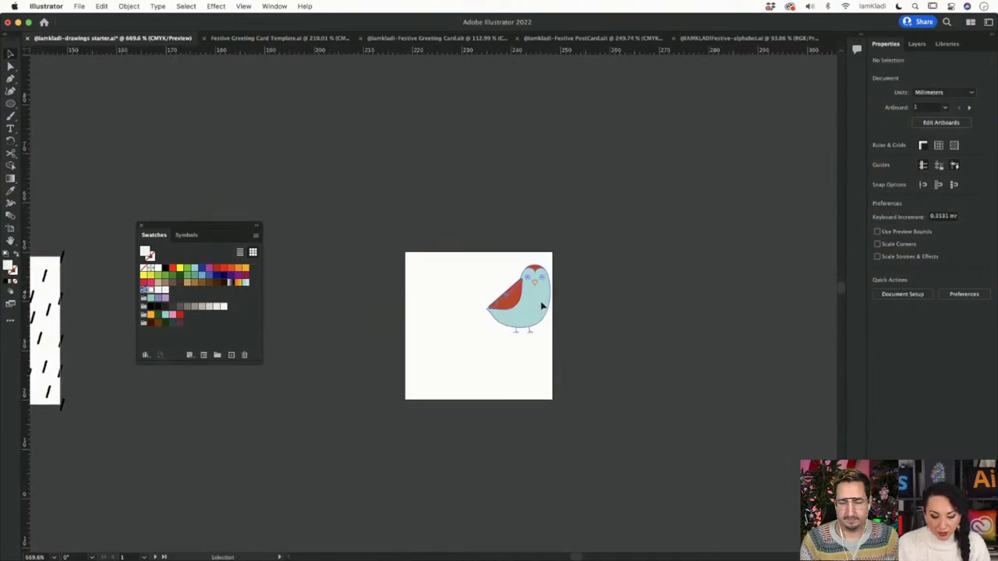
Step: Place a bird copy at the square's top-right corner and add a golden-orange circle copied from the strip
{"action": "left_click_drag", "start_coordinate": [543, 306], "coordinate": [512, 359]}
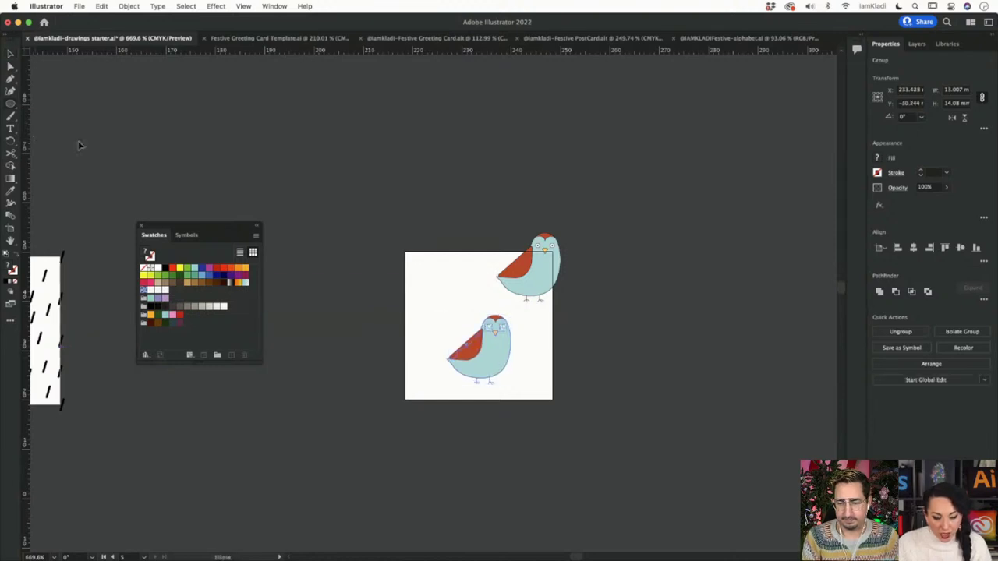
{"action": "left_click_drag", "start_coordinate": [44, 275], "coordinate": [443, 282]}
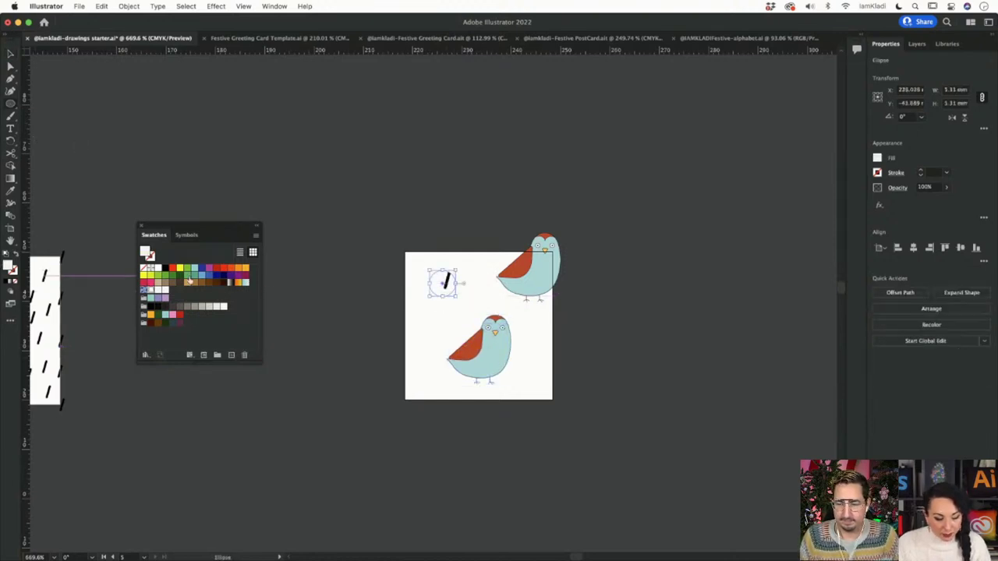
{"action": "left_click", "coordinate": [165, 268]}
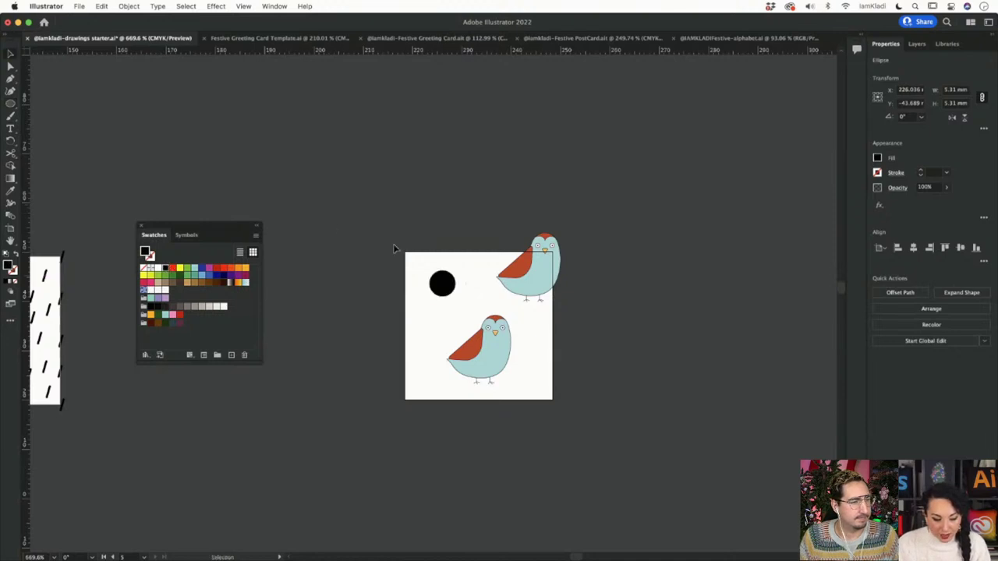
{"action": "left_click", "coordinate": [441, 282]}
{"action": "left_click", "coordinate": [150, 314]}
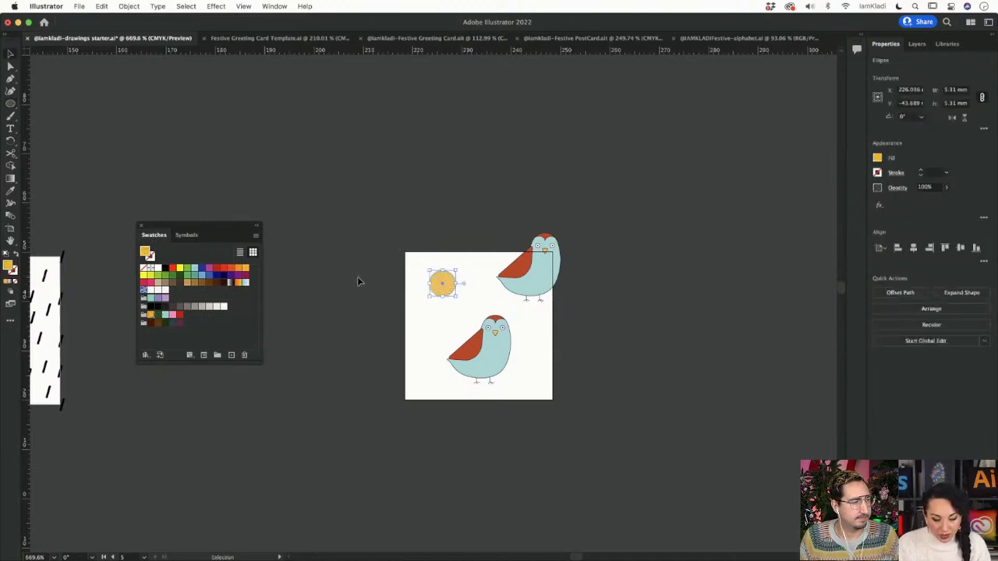
{"action": "left_click", "coordinate": [358, 282]}
{"action": "left_click", "coordinate": [441, 284]}
Step: Move the orange dot onto the square's top edge and nudge the lower bird up-left
{"action": "left_click", "coordinate": [503, 320]}
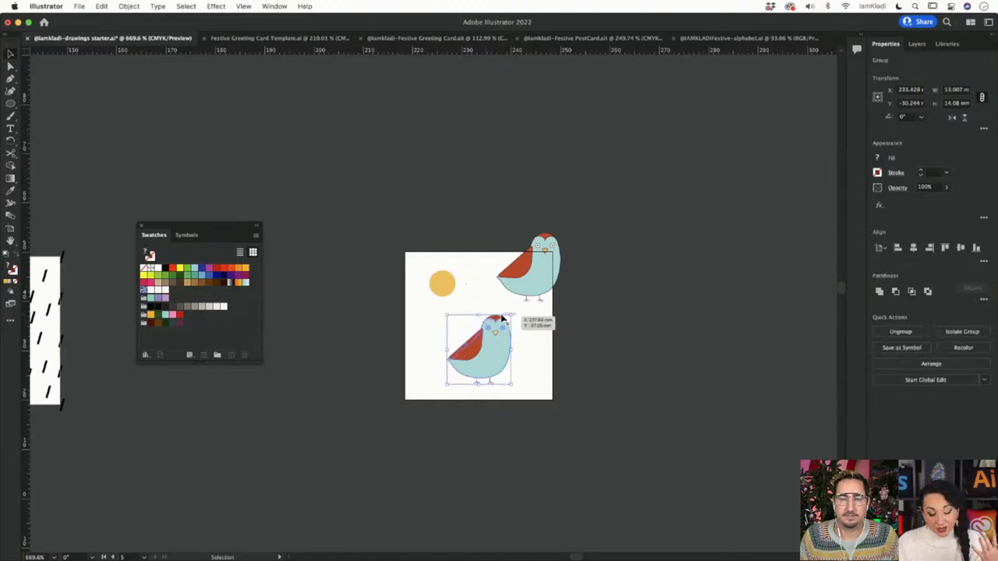
{"action": "left_click_drag", "start_coordinate": [443, 285], "coordinate": [437, 254]}
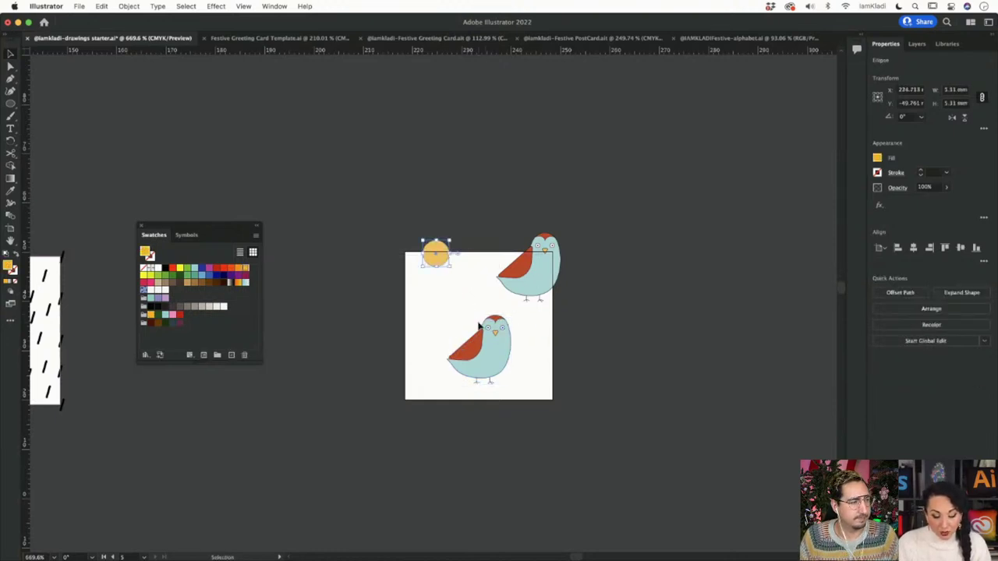
{"action": "left_click", "coordinate": [478, 326]}
{"action": "left_click_drag", "start_coordinate": [480, 333], "coordinate": [463, 316]}
{"action": "left_click", "coordinate": [462, 238]}
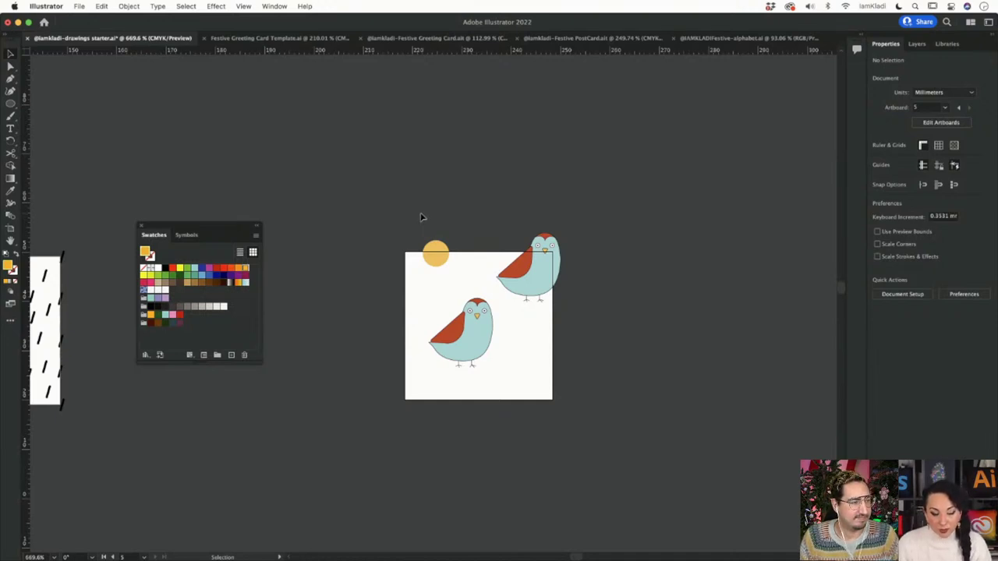
{"action": "left_click_drag", "start_coordinate": [418, 209], "coordinate": [570, 250]}
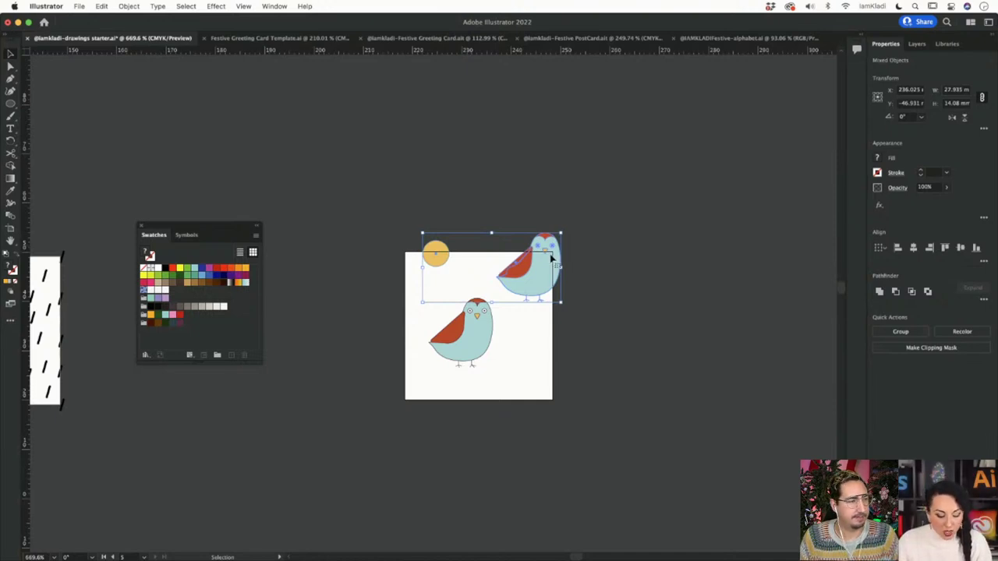
Step: Copy the selected bird and orange dot 30 mm straight down (Horizontal 0, Vertical 30 mm)
{"action": "key", "text": "Return"}
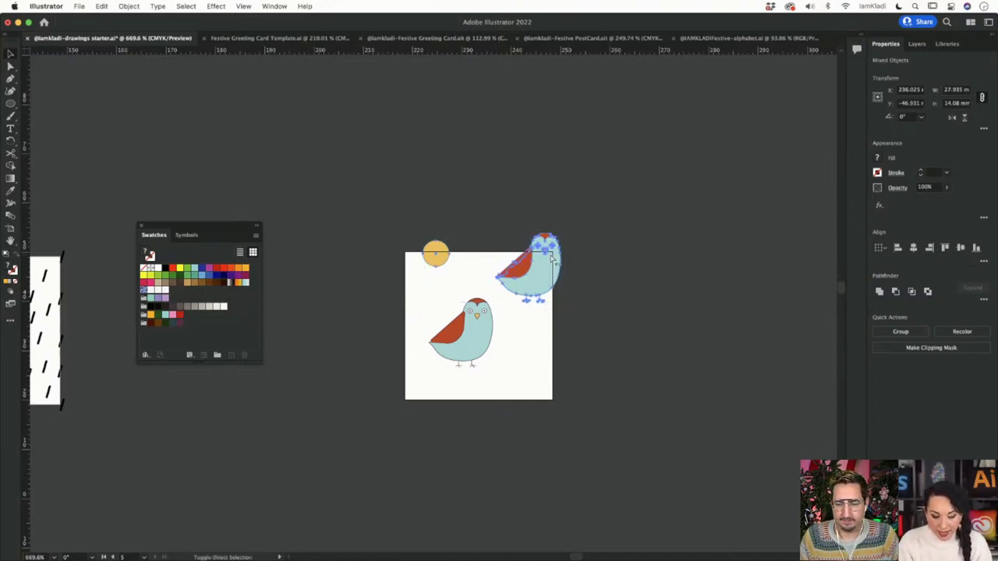
{"action": "left_click_drag", "start_coordinate": [243, 156], "coordinate": [704, 209]}
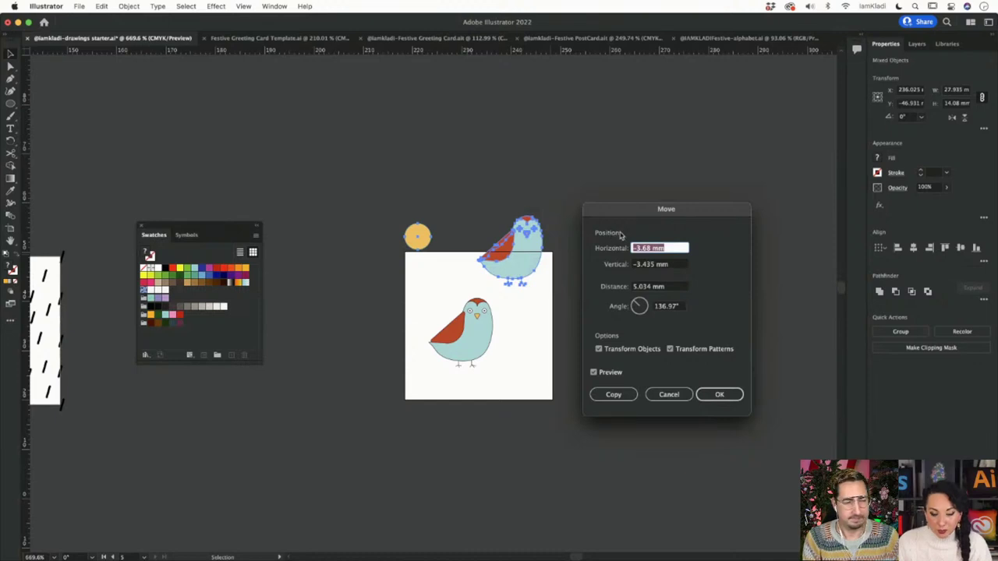
{"action": "type", "text": "0"}
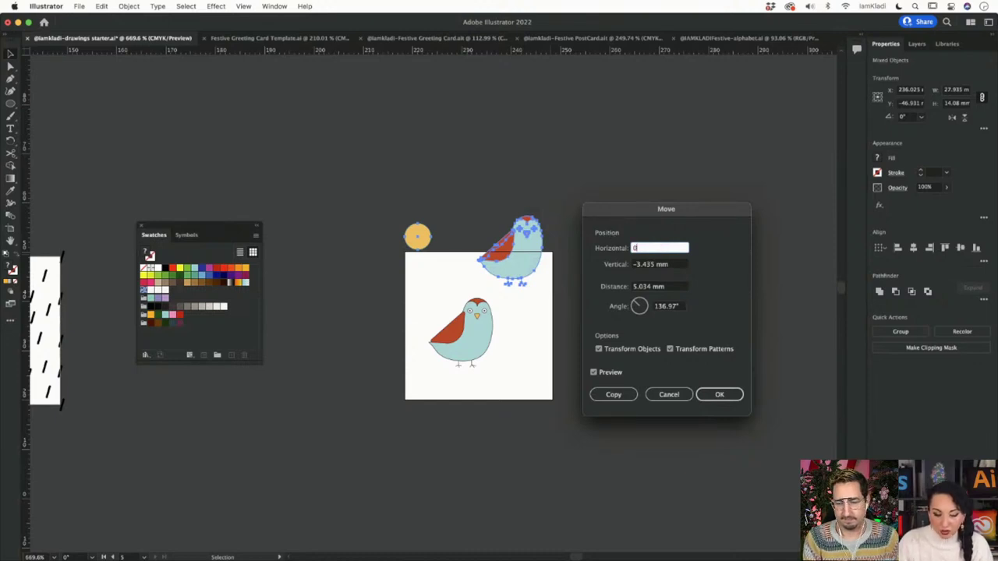
{"action": "left_click", "coordinate": [662, 265]}
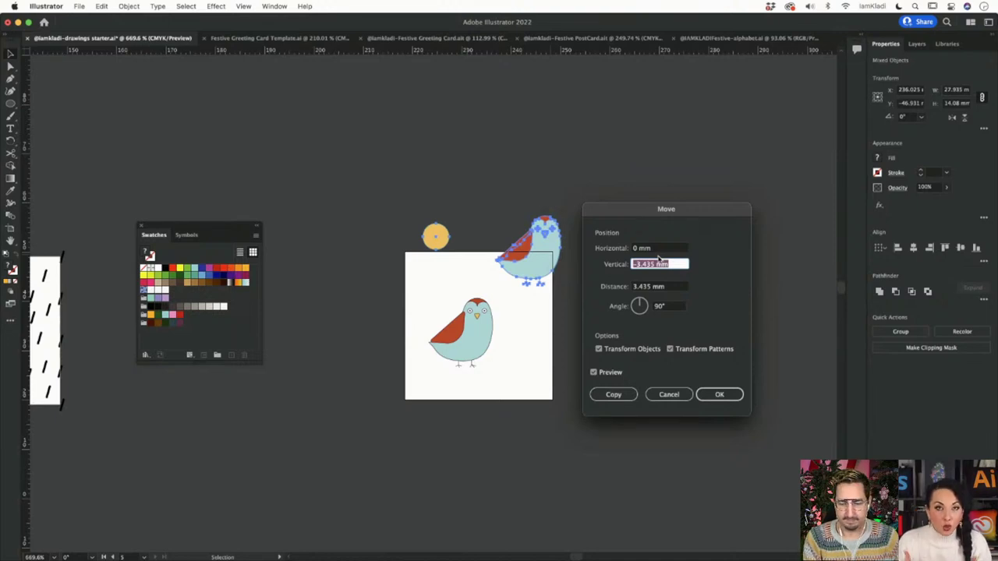
{"action": "type", "text": "30"}
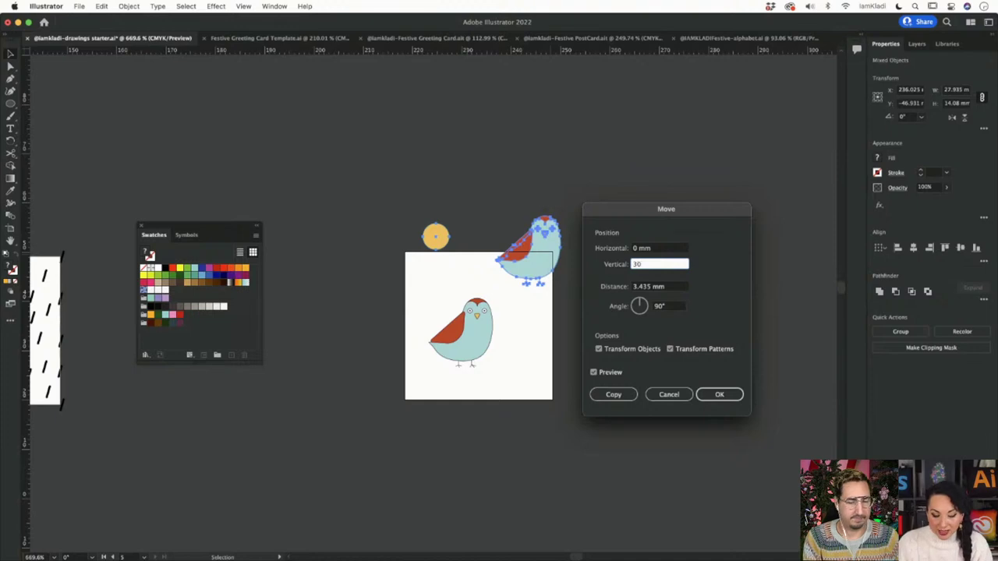
{"action": "double_click", "coordinate": [633, 264]}
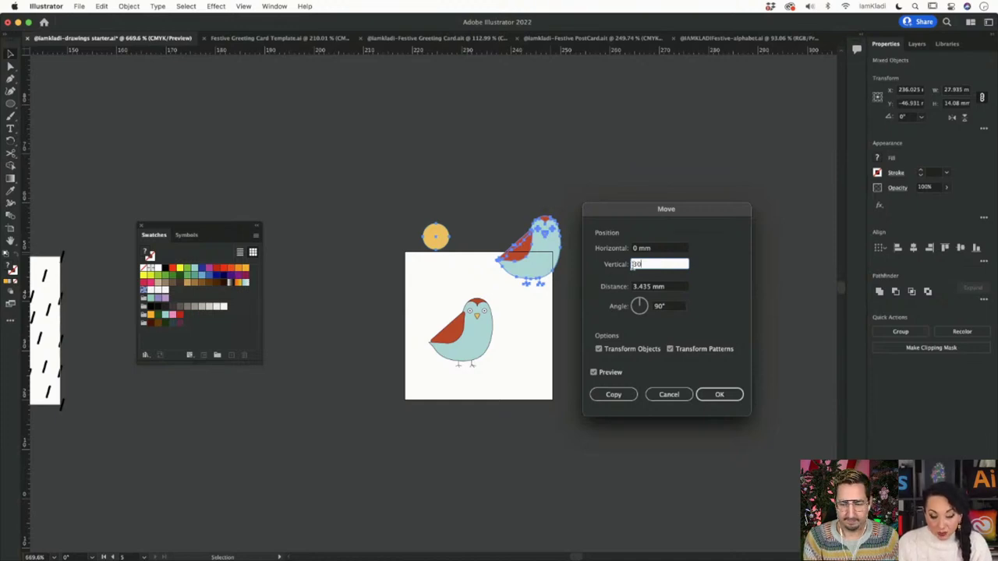
{"action": "left_click", "coordinate": [612, 372]}
{"action": "left_click", "coordinate": [616, 373]}
{"action": "left_click", "coordinate": [616, 372]}
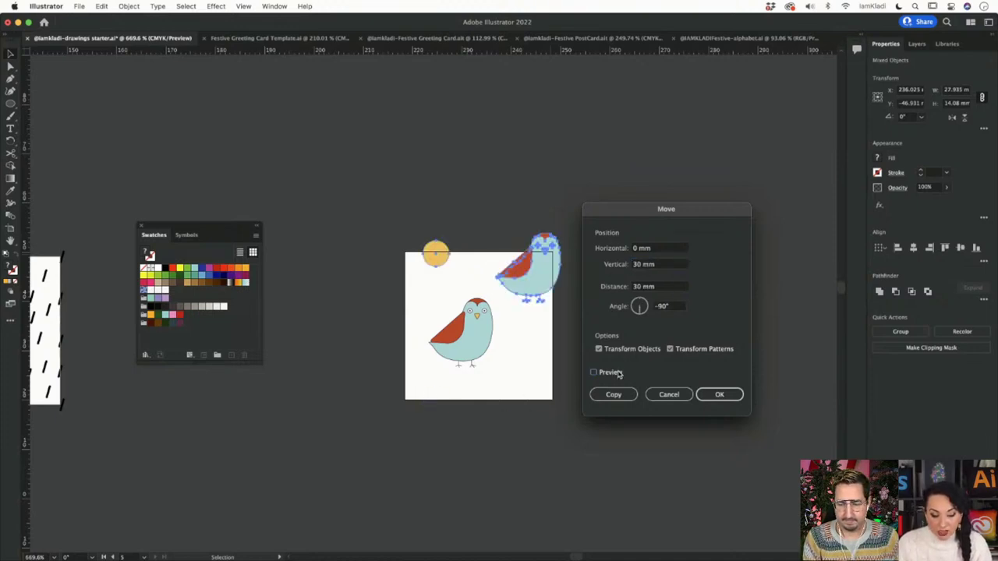
{"action": "left_click", "coordinate": [616, 372]}
{"action": "left_click", "coordinate": [616, 371]}
{"action": "left_click", "coordinate": [615, 371]}
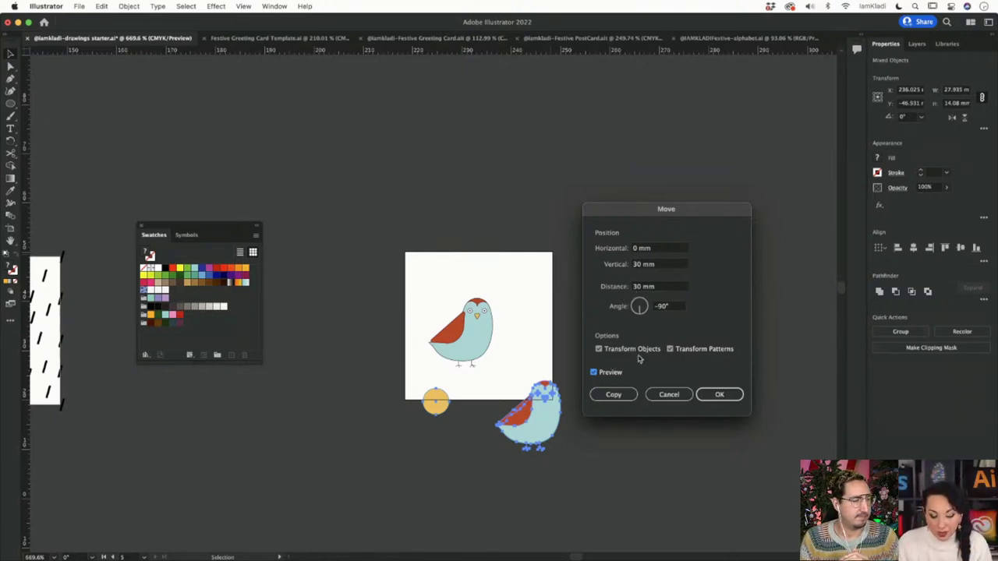
{"action": "left_click", "coordinate": [615, 395]}
{"action": "left_click", "coordinate": [616, 394]}
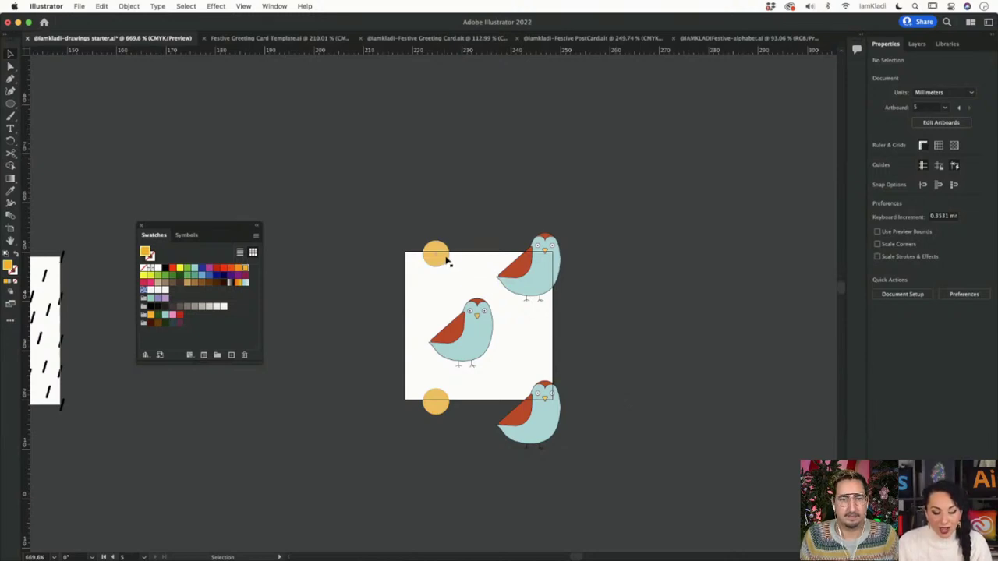
Step: Copy a circle to the right edge, then copy the right column 30 mm left (Horizontal -30 mm, Vertical 0)
{"action": "left_click_drag", "start_coordinate": [446, 261], "coordinate": [563, 335]}
{"action": "left_click_drag", "start_coordinate": [542, 226], "coordinate": [579, 434]}
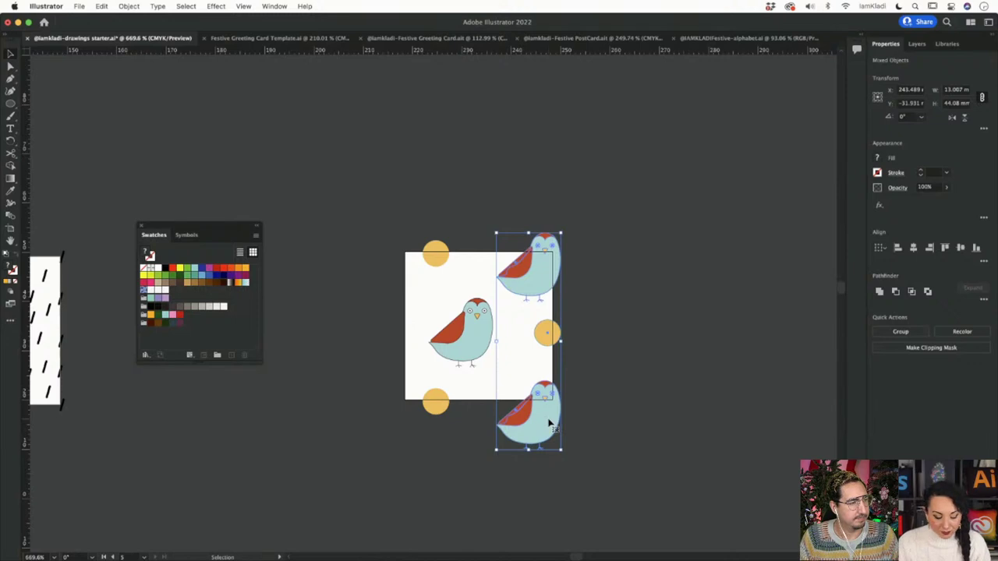
{"action": "key", "text": "Return"}
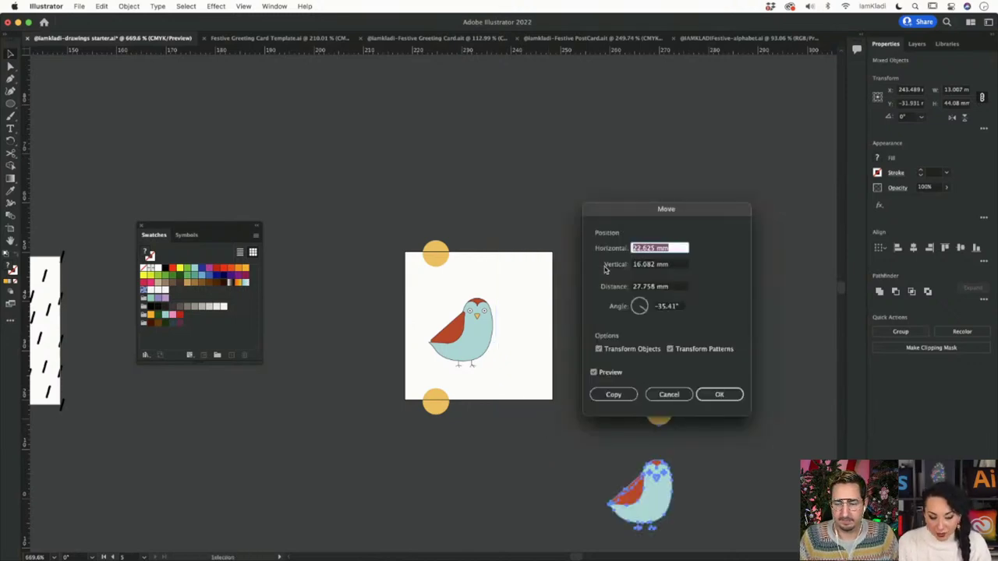
{"action": "left_click", "coordinate": [651, 264]}
{"action": "type", "text": "0"}
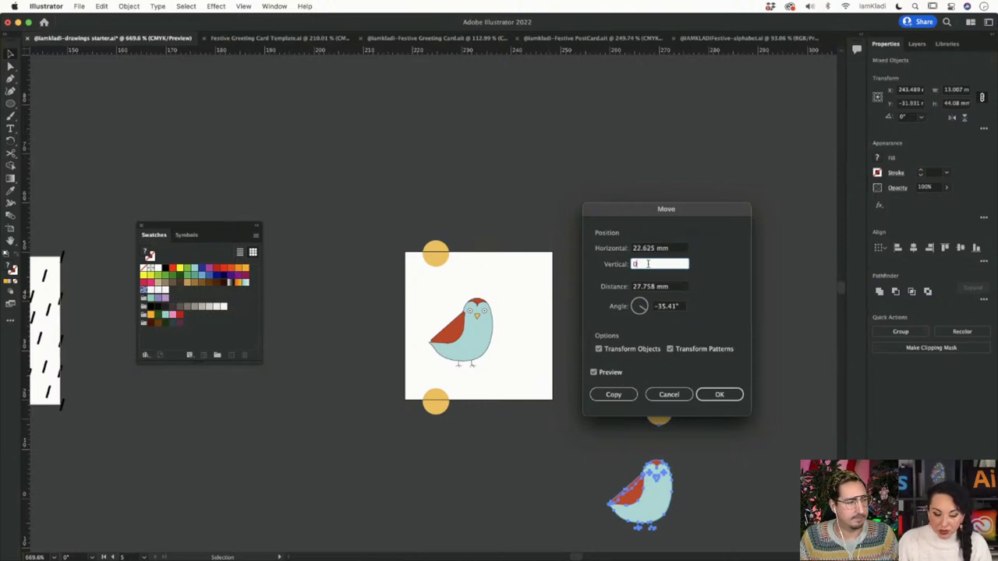
{"action": "left_click", "coordinate": [653, 247]}
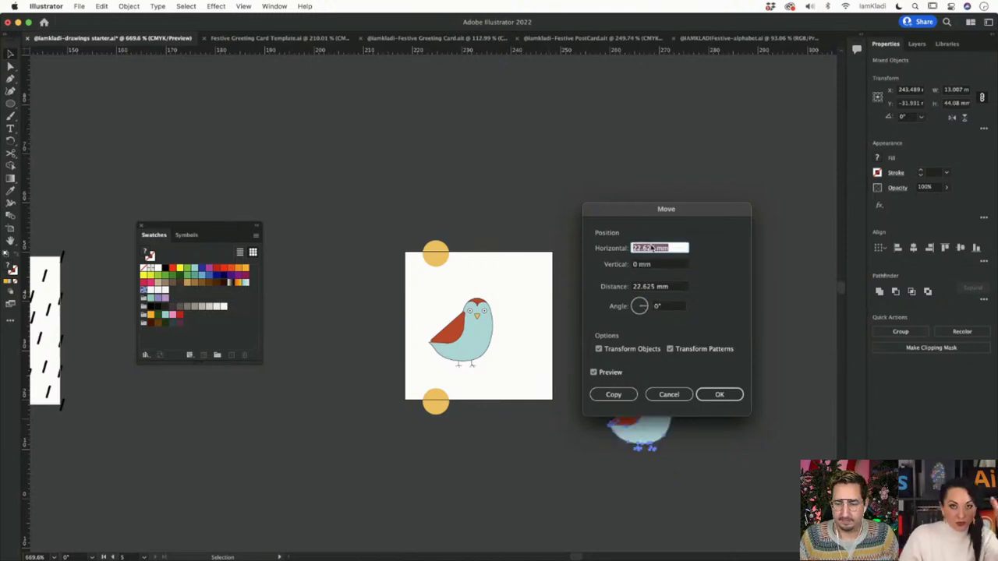
{"action": "type", "text": "-30"}
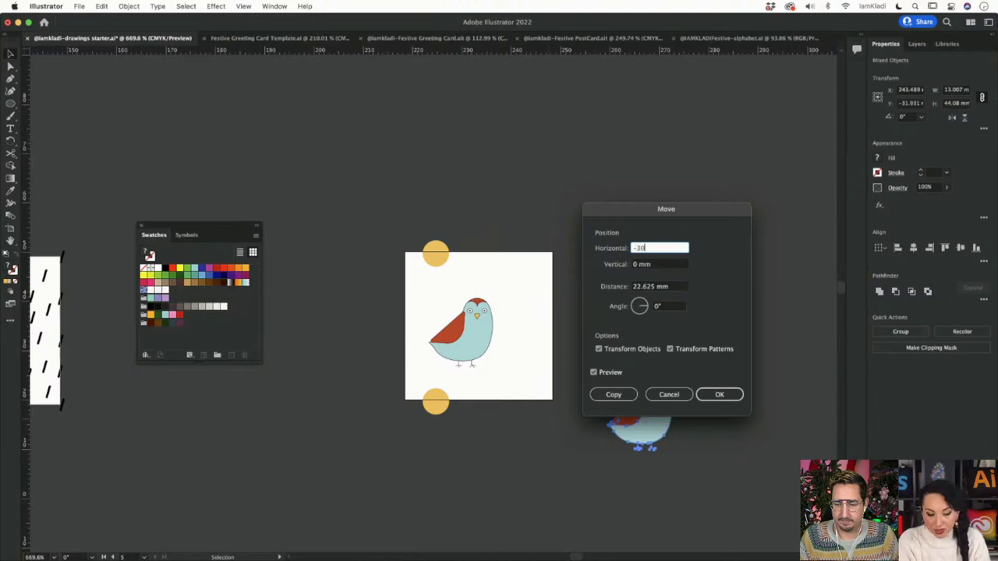
{"action": "type", "text": "mm"}
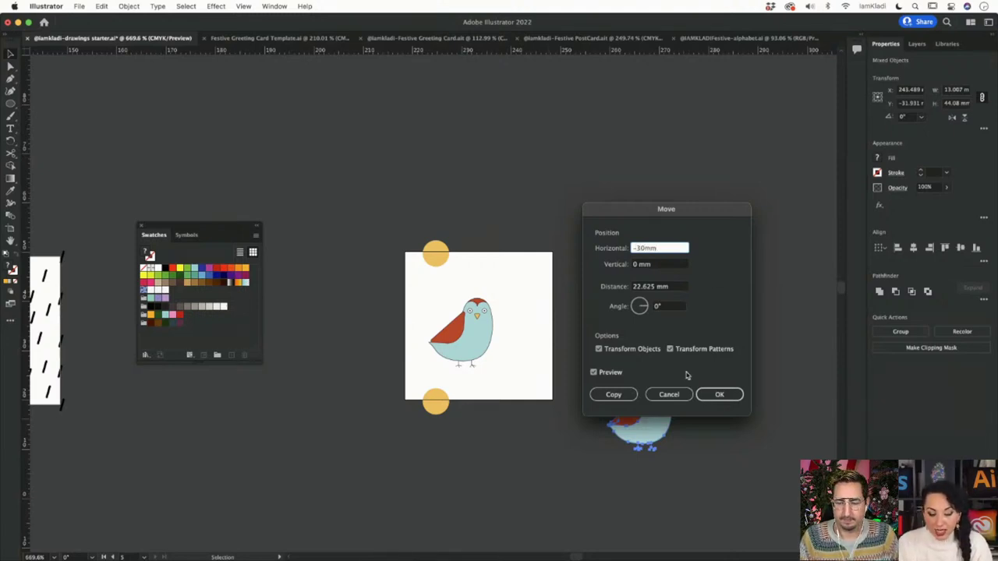
{"action": "left_click", "coordinate": [620, 395]}
{"action": "left_click", "coordinate": [594, 372]}
{"action": "left_click", "coordinate": [597, 372]}
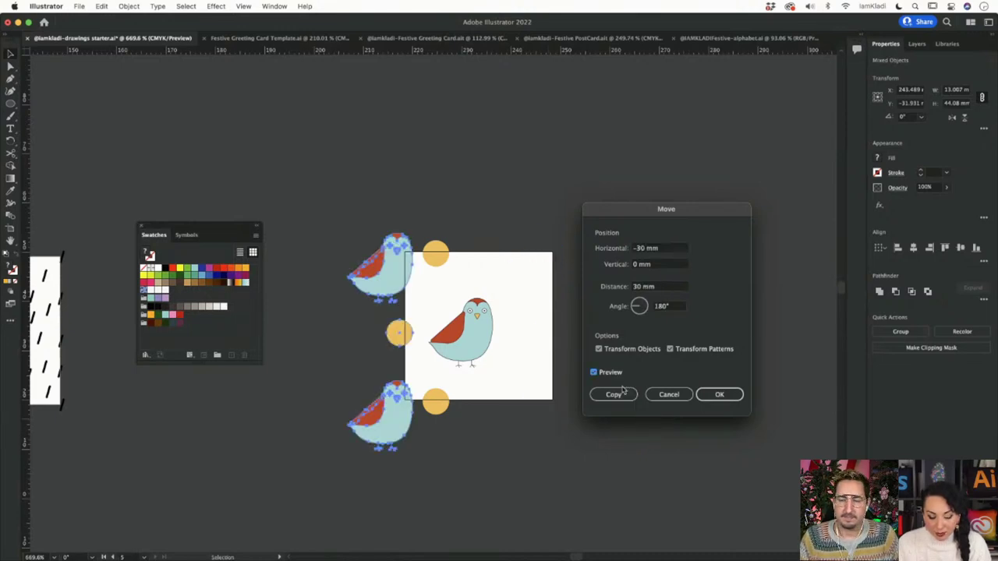
{"action": "left_click", "coordinate": [621, 393]}
{"action": "left_click", "coordinate": [620, 392]}
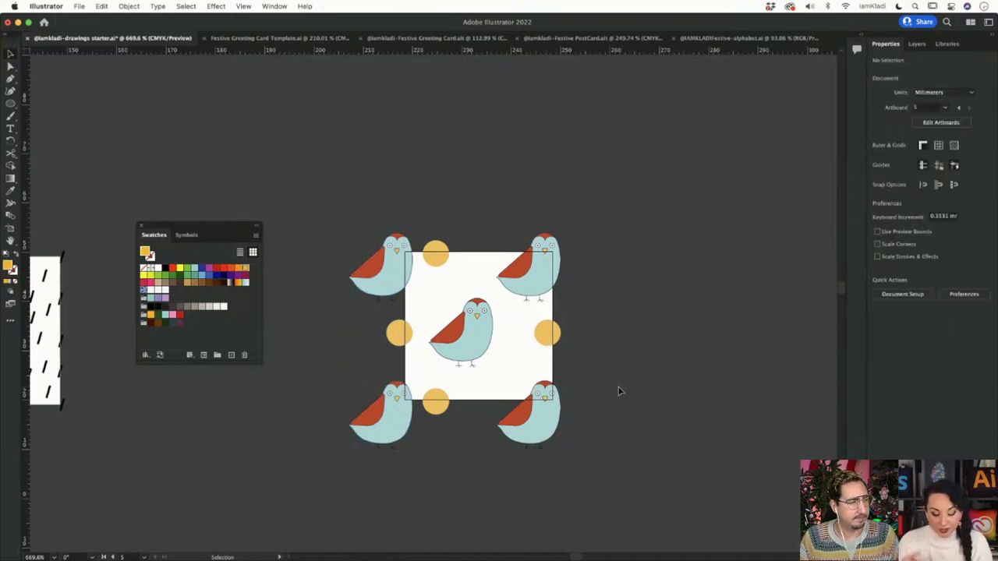
{"action": "key", "text": "m"}
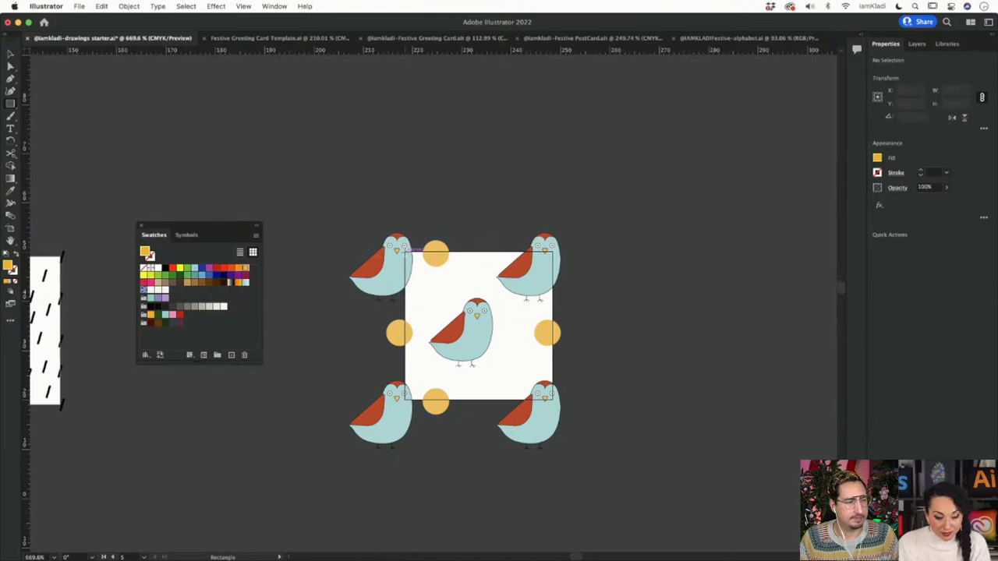
Step: Create a 30 × 30 mm rectangle on the tile square
{"action": "left_click", "coordinate": [405, 248]}
{"action": "type", "text": "10"}
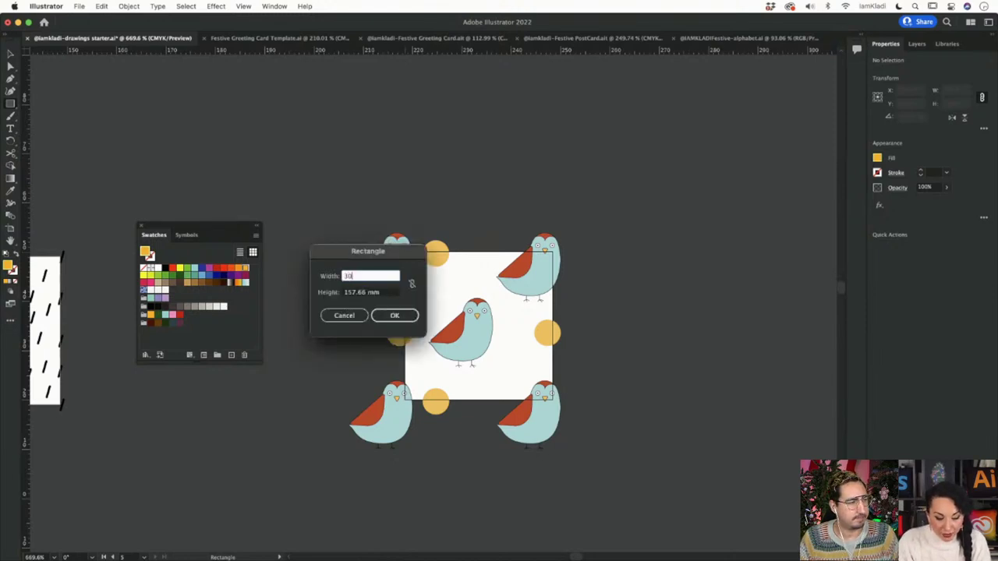
{"action": "key", "text": "Tab"}
{"action": "type", "text": "3"}
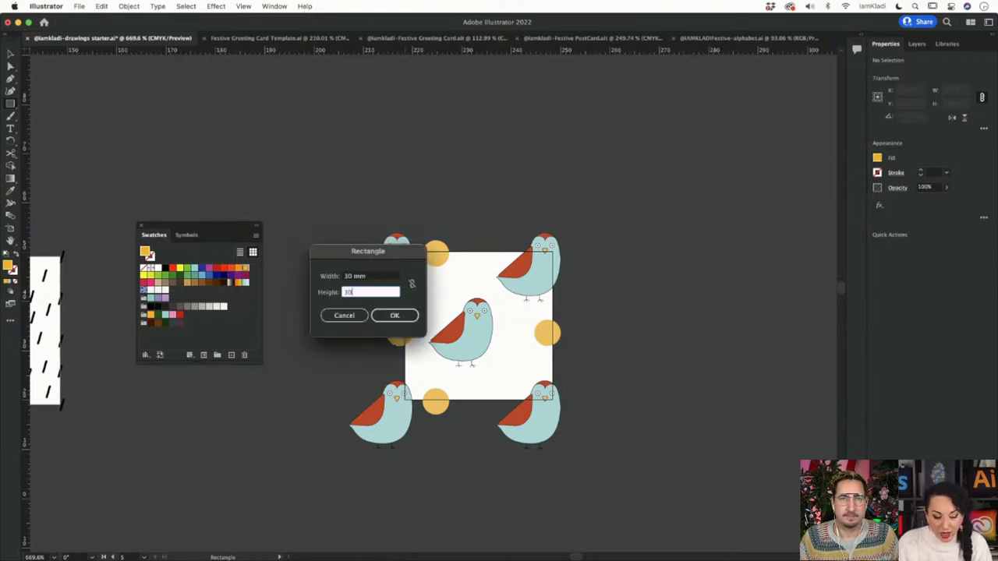
{"action": "left_click", "coordinate": [387, 316]}
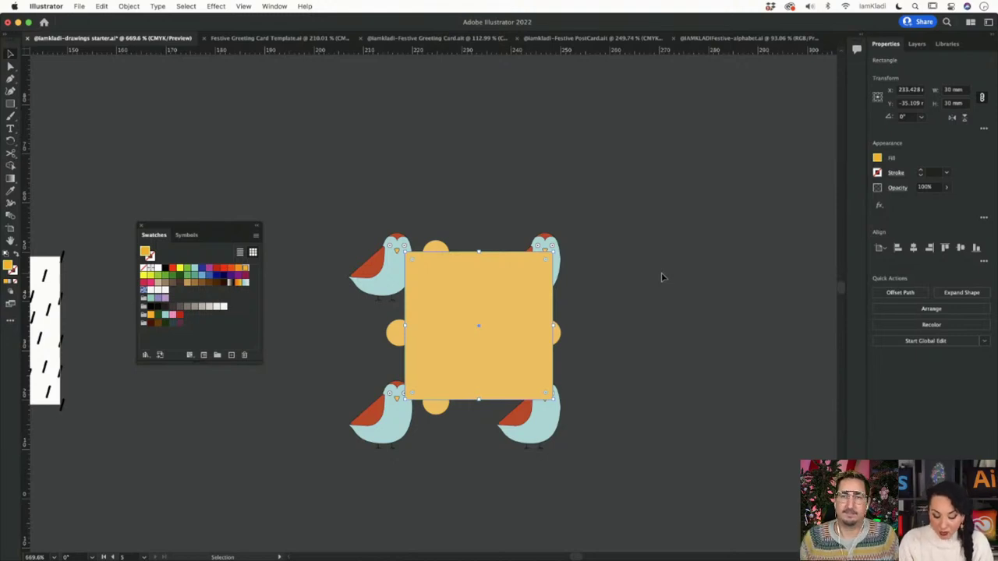
Step: Send the square to the back with no fill, then drag the whole tile into Swatches as a pattern
{"action": "key", "text": "a"}
{"action": "key", "text": "super+shift+bracketleft"}
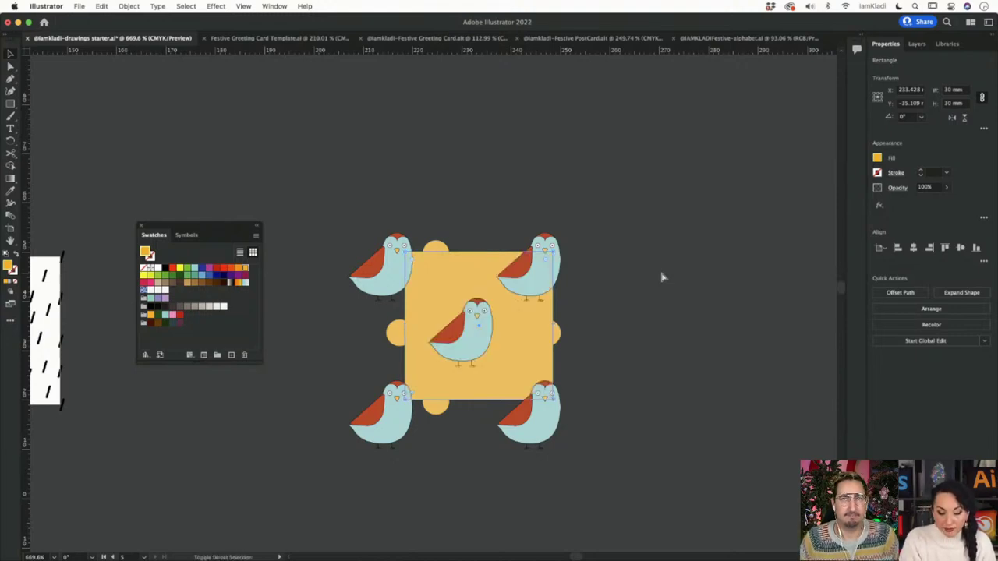
{"action": "key", "text": "v"}
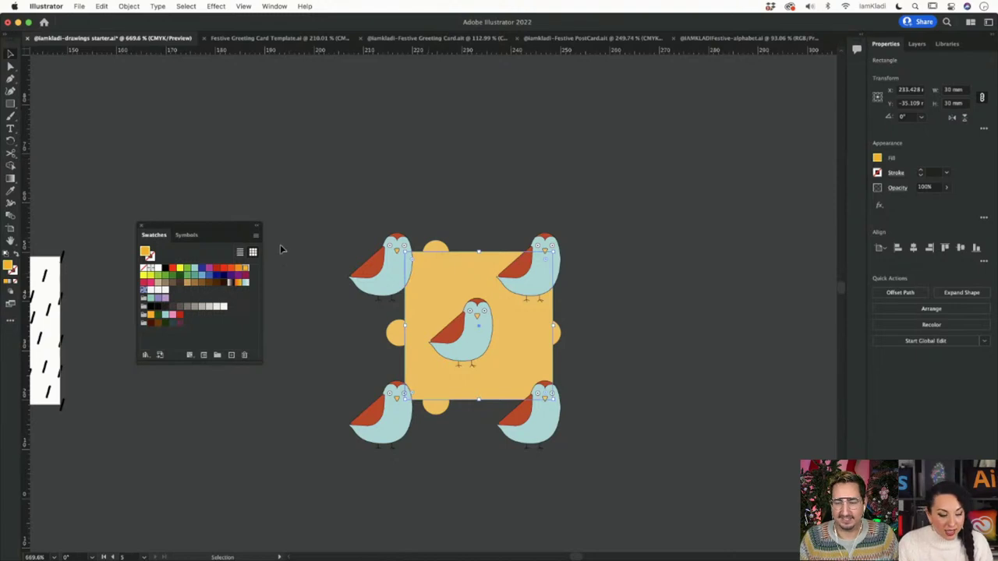
{"action": "left_click", "coordinate": [14, 285]}
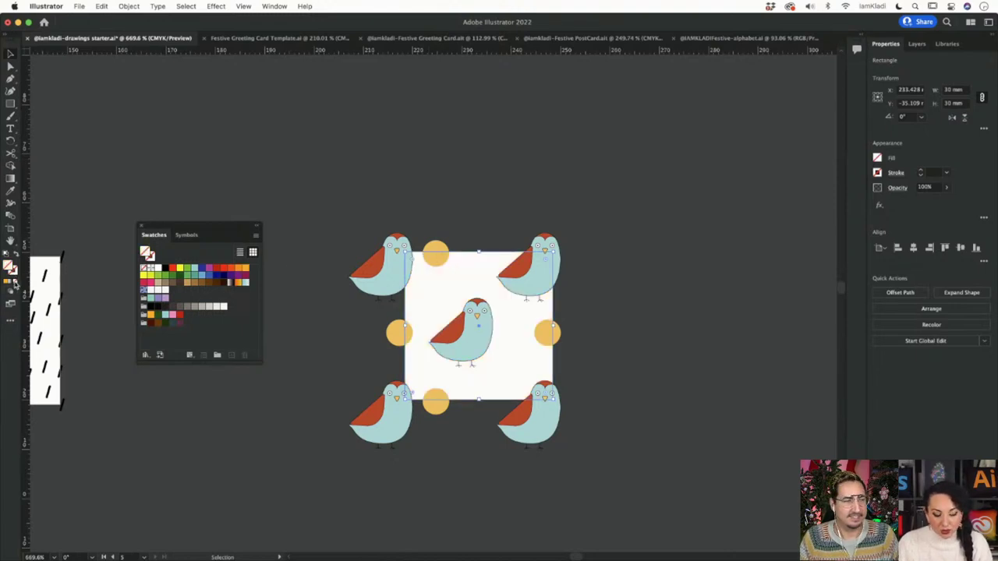
{"action": "left_click", "coordinate": [480, 217]}
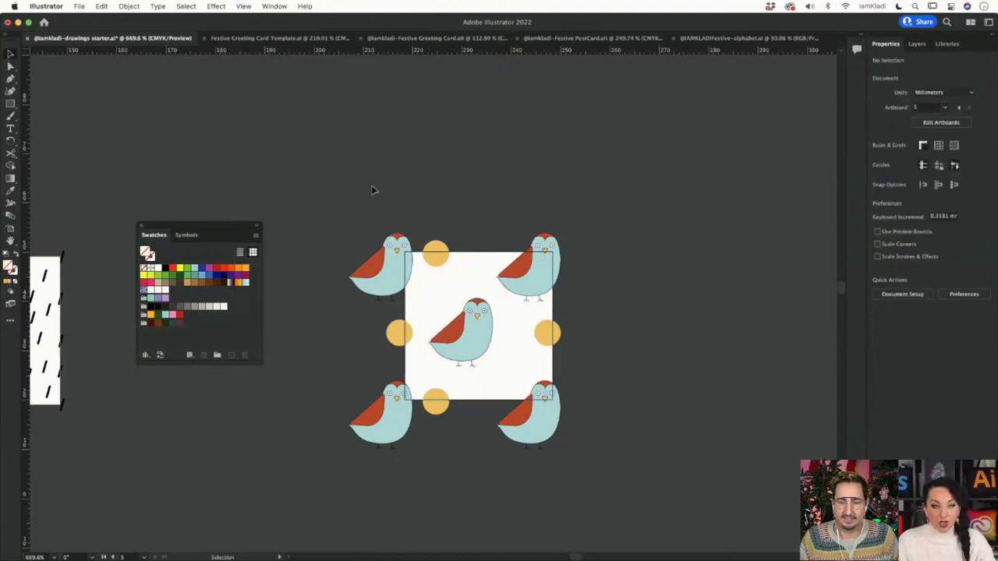
{"action": "left_click_drag", "start_coordinate": [350, 156], "coordinate": [602, 427]}
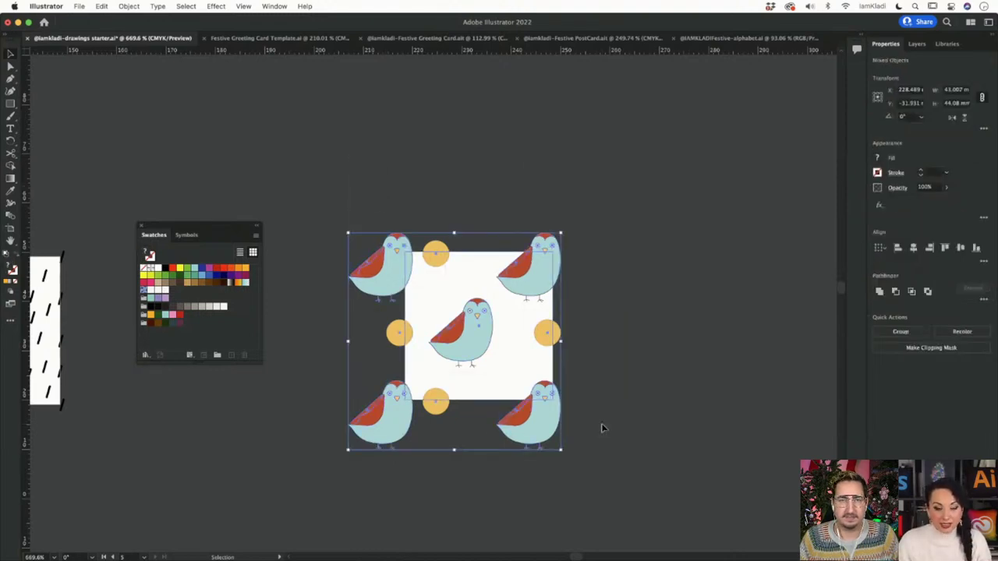
{"action": "left_click_drag", "start_coordinate": [544, 301], "coordinate": [226, 296]}
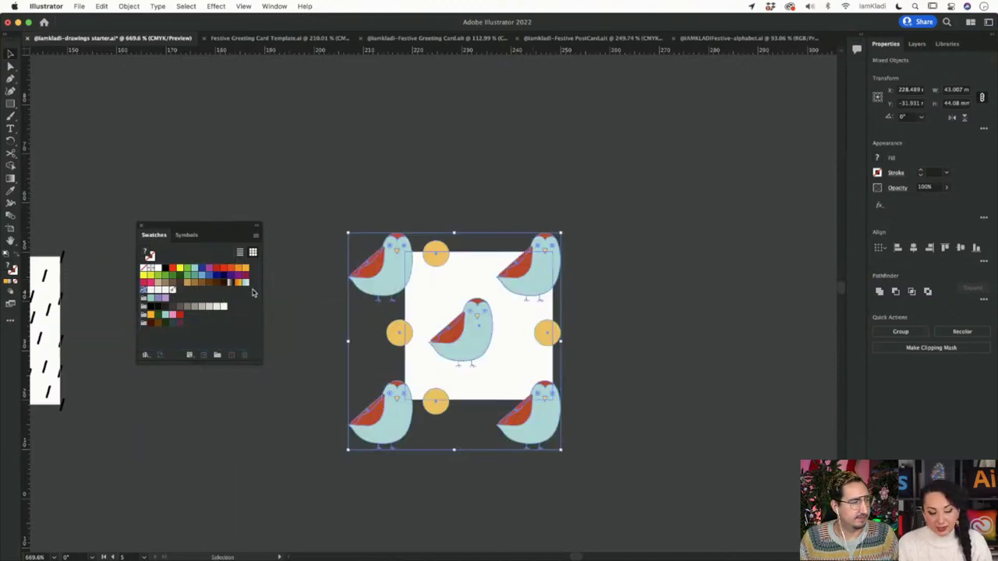
Step: Add a horizontal guide across the canvas
{"action": "left_click", "coordinate": [421, 216]}
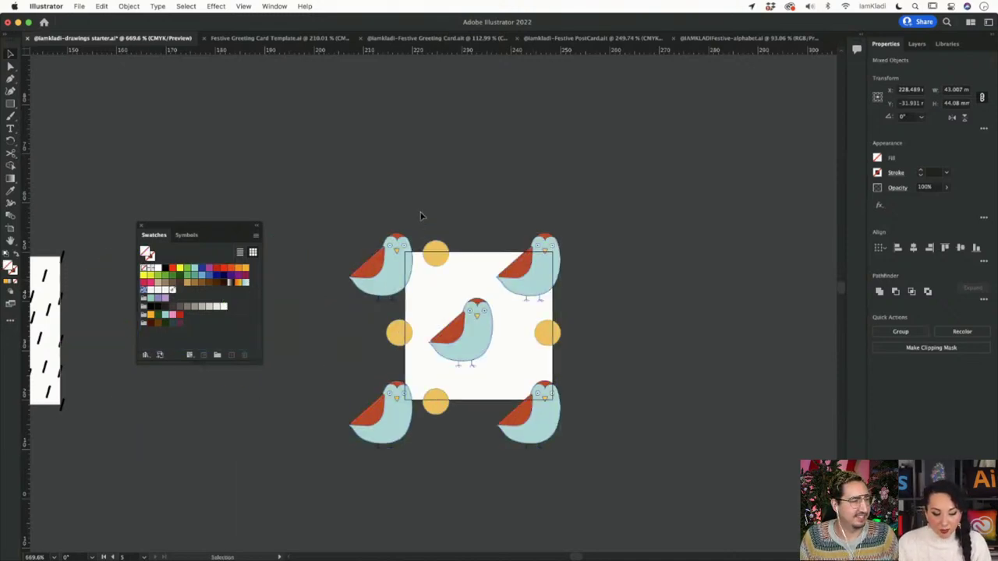
{"action": "scroll", "coordinate": [470, 213], "scroll_direction": "down", "scroll_amount": 3}
{"action": "left_click_drag", "start_coordinate": [470, 50], "coordinate": [470, 182]}
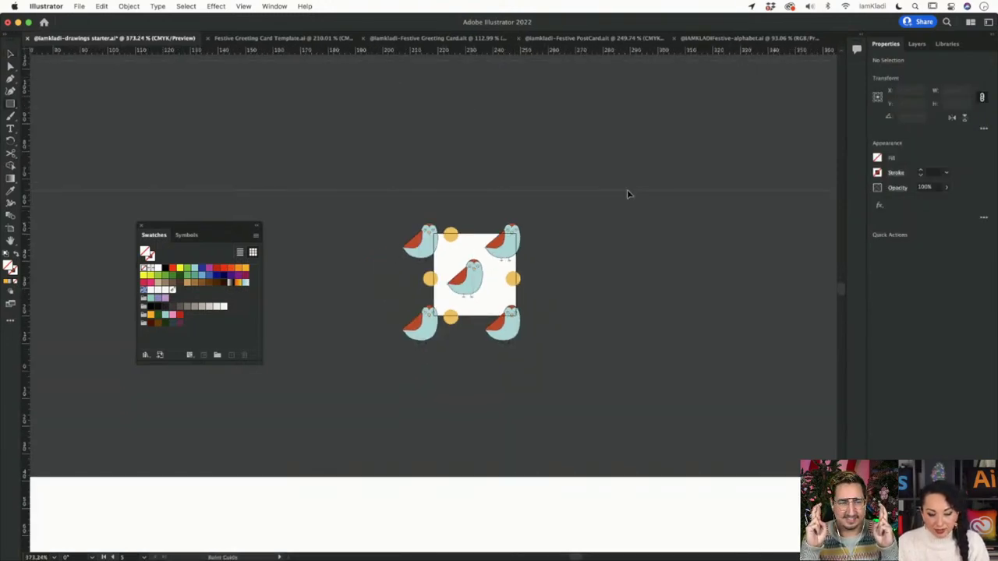
{"action": "scroll", "coordinate": [627, 190], "scroll_direction": "down", "scroll_amount": 5}
{"action": "scroll", "coordinate": [627, 190], "scroll_direction": "up", "scroll_amount": 6}
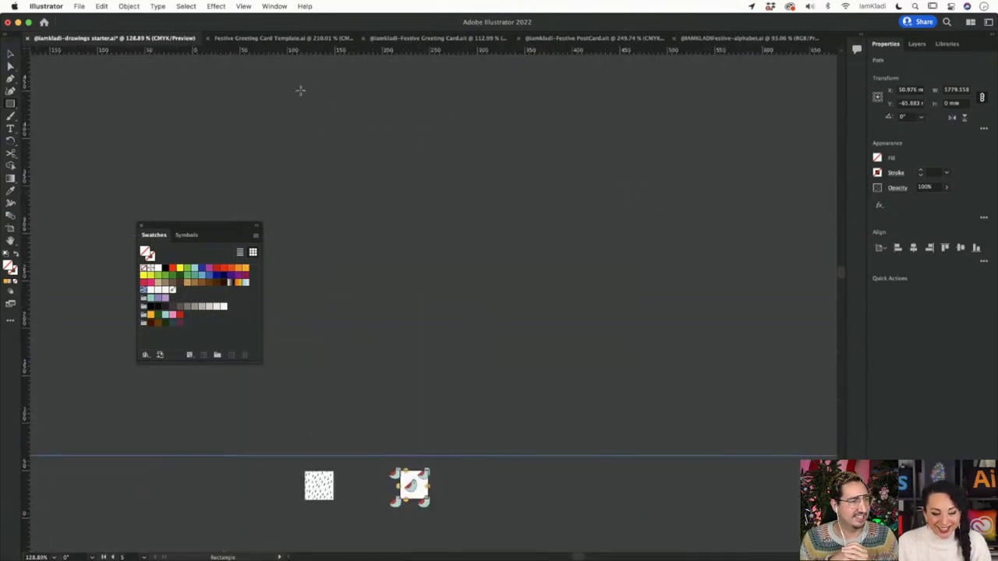
Step: Draw a large rectangle and fill it with the bird-and-dot pattern swatch
{"action": "mouse_move", "coordinate": [300, 91]}
{"action": "left_mouse_down"}
{"action": "mouse_move", "coordinate": [601, 269]}
{"action": "mouse_move", "coordinate": [794, 365]}
{"action": "left_mouse_up"}
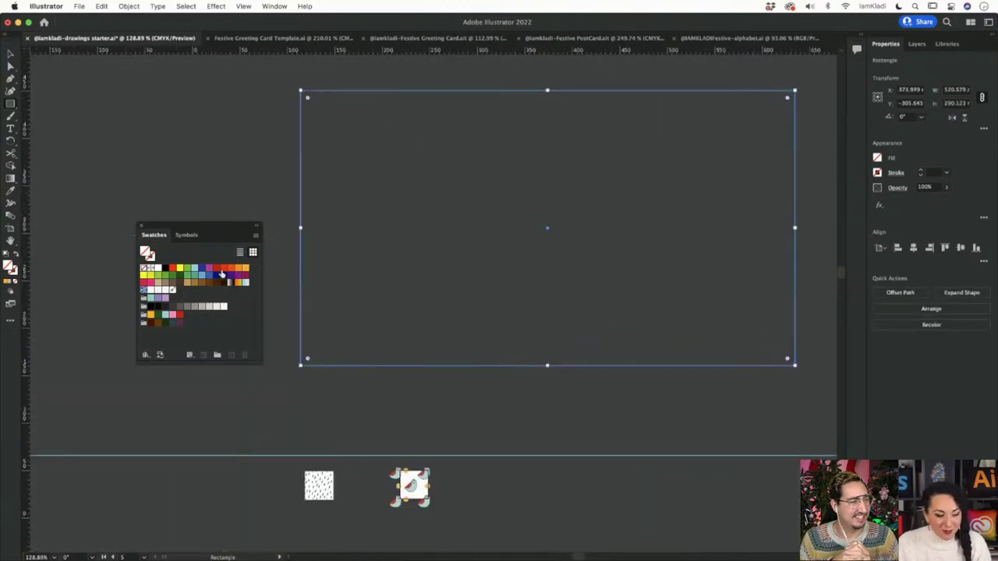
{"action": "double_click", "coordinate": [9, 268]}
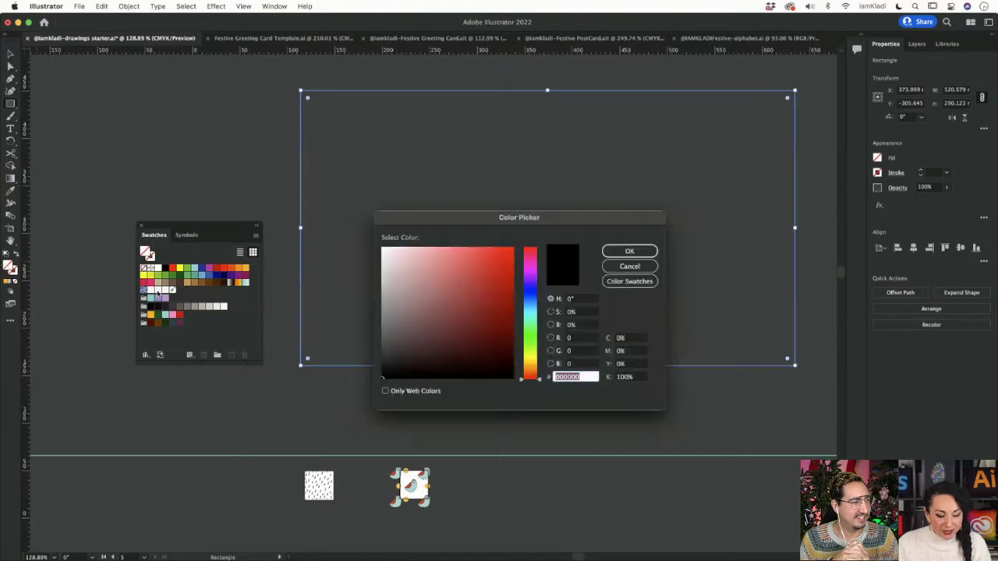
{"action": "left_click", "coordinate": [624, 267]}
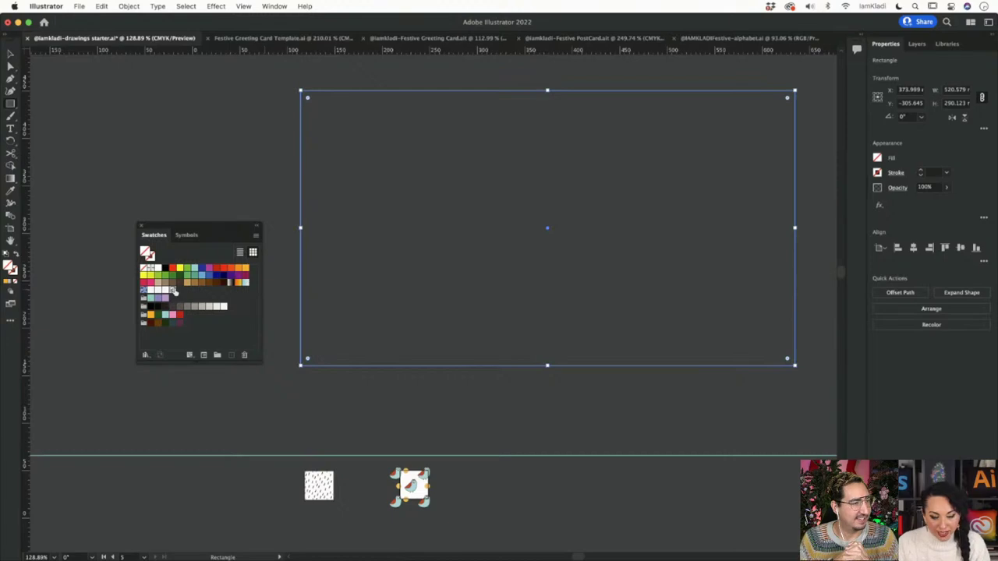
{"action": "left_click", "coordinate": [174, 291]}
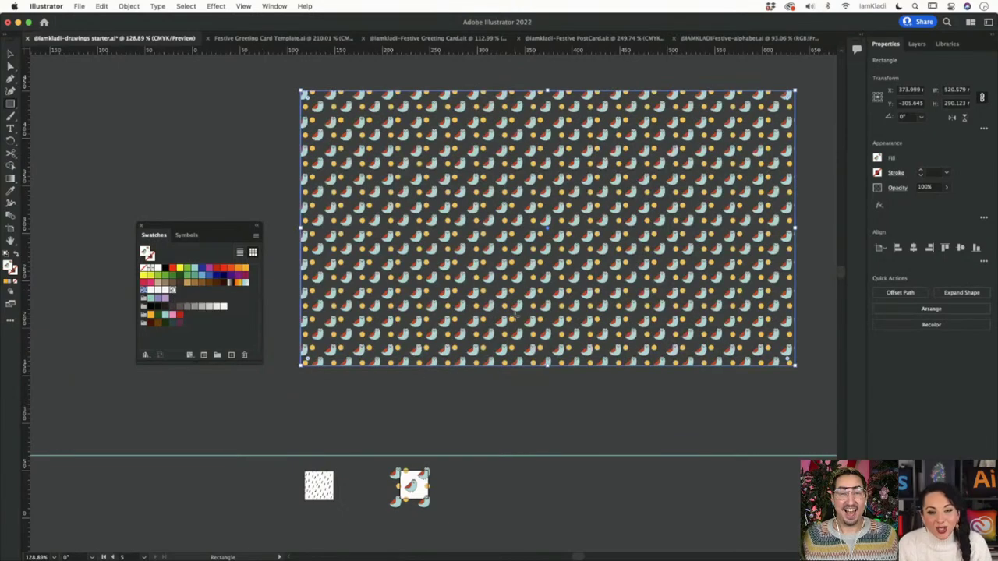
{"action": "scroll", "coordinate": [483, 407], "scroll_direction": "up", "scroll_amount": 5}
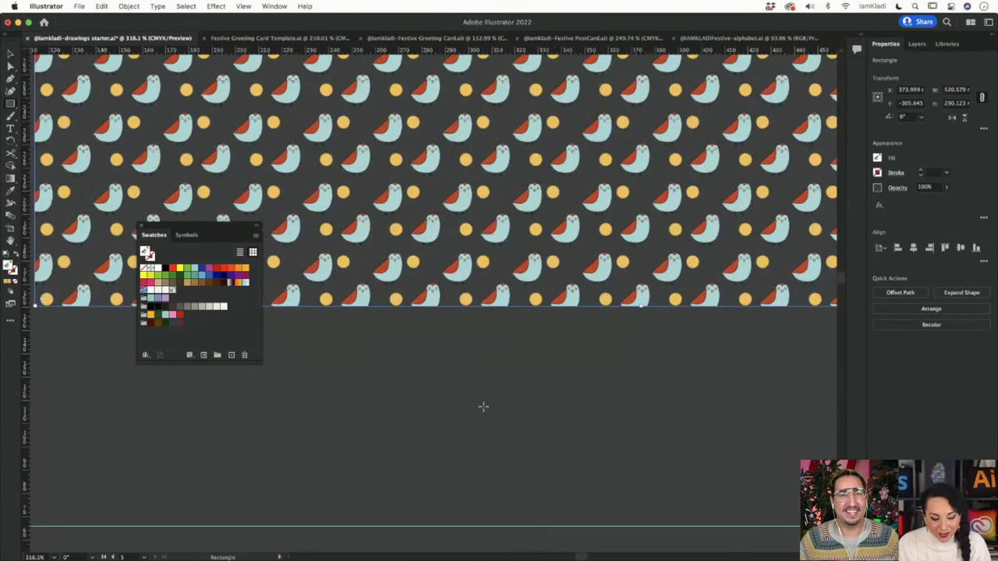
{"action": "scroll", "coordinate": [510, 363], "scroll_direction": "down", "scroll_amount": 3}
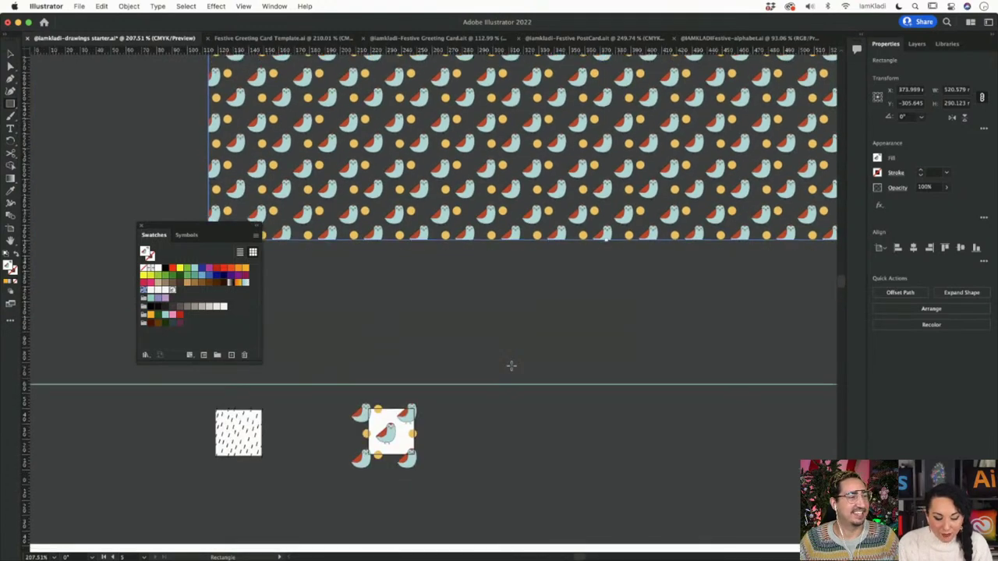
{"action": "scroll", "coordinate": [468, 416], "scroll_direction": "up", "scroll_amount": 5}
{"action": "scroll", "coordinate": [465, 417], "scroll_direction": "up", "scroll_amount": 1}
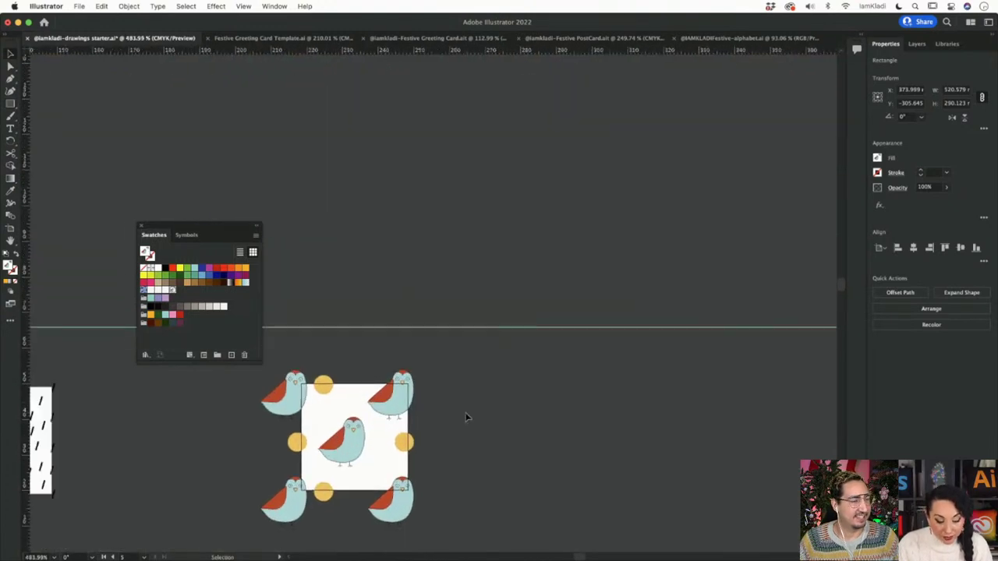
Step: Fill the tile's background square dark teal and save the tile as a new pattern swatch
{"action": "left_click", "coordinate": [355, 388]}
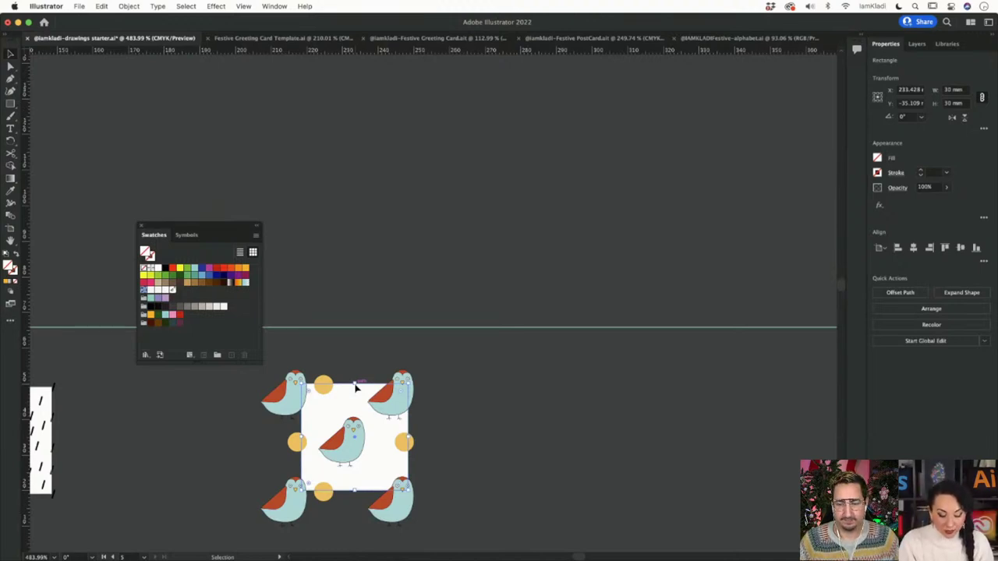
{"action": "key", "text": "a"}
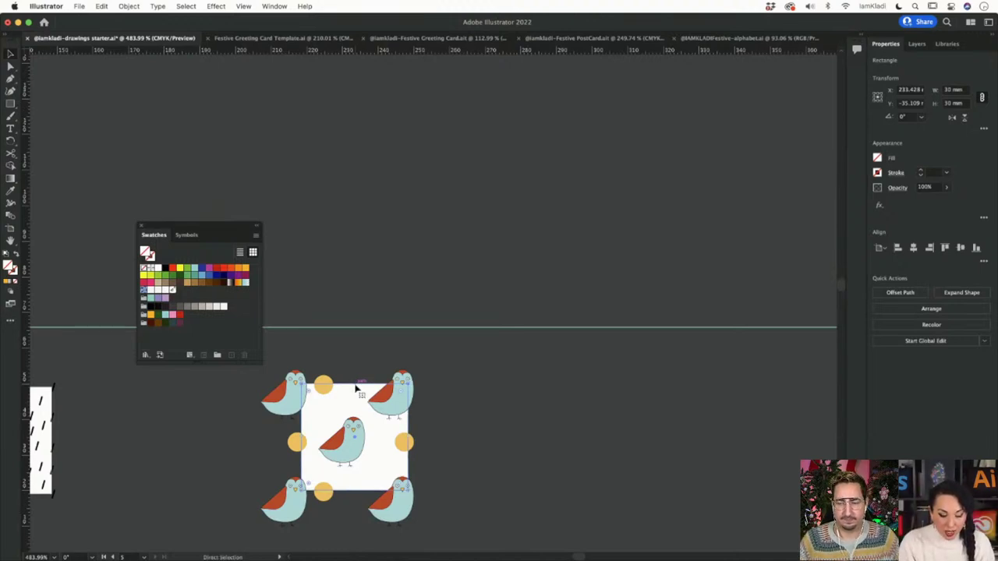
{"action": "key", "text": "v"}
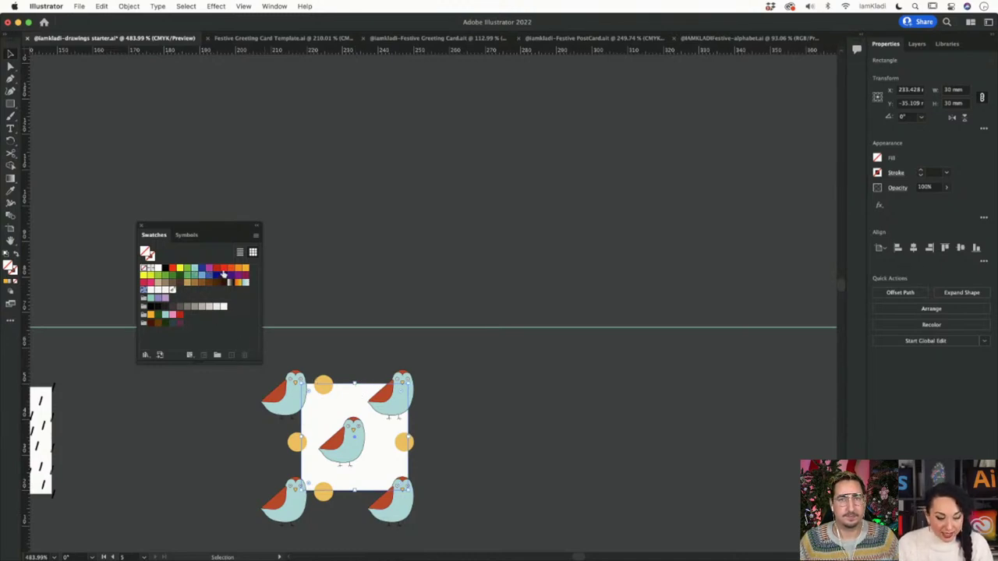
{"action": "left_click", "coordinate": [172, 323]}
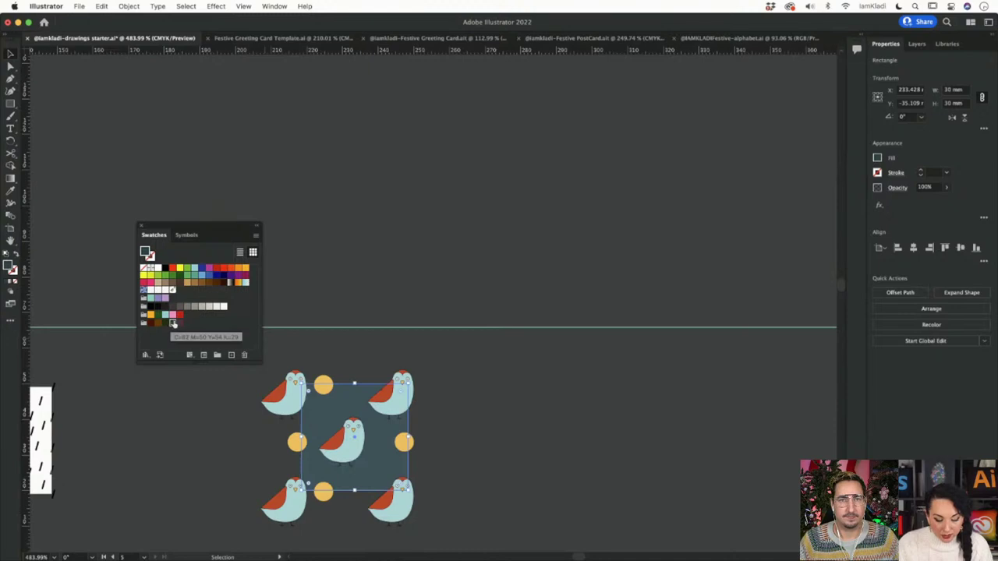
{"action": "key", "text": "super+z"}
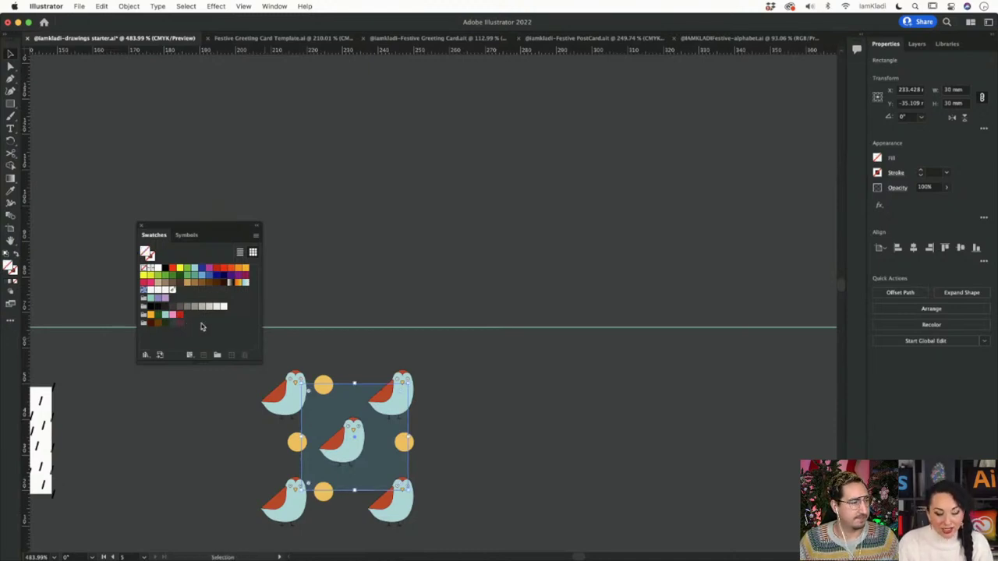
{"action": "left_click", "coordinate": [348, 353]}
{"action": "left_click_drag", "start_coordinate": [288, 352], "coordinate": [468, 519]}
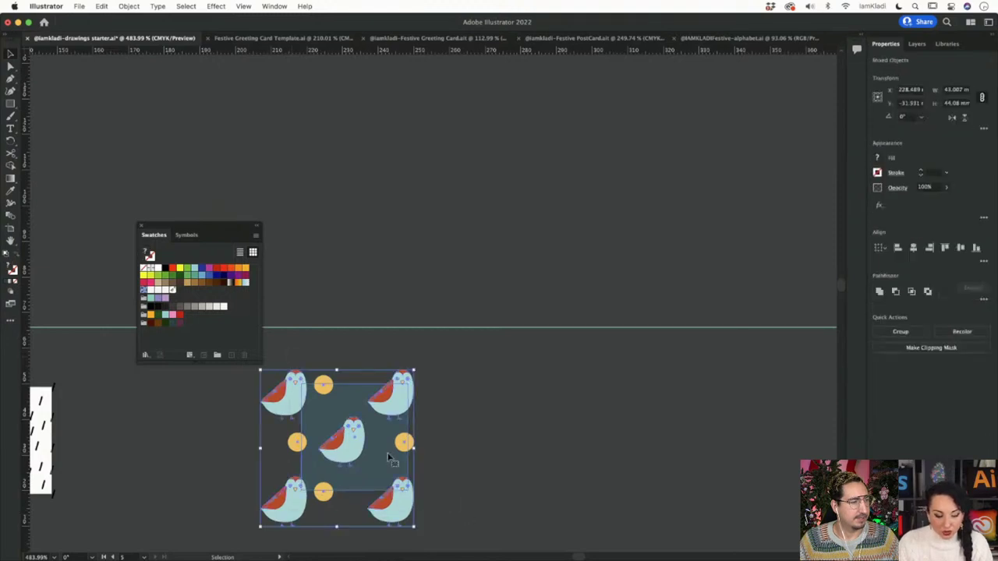
{"action": "left_click_drag", "start_coordinate": [364, 438], "coordinate": [195, 298]}
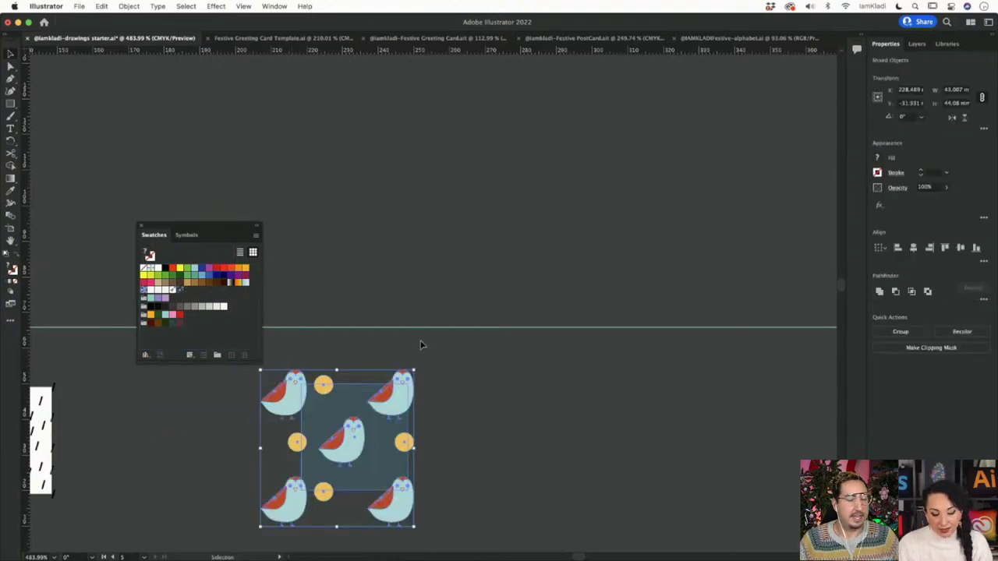
Step: Duplicate the pattern rectangle down-right, apply the dark teal pattern, and shift the original up-left
{"action": "scroll", "coordinate": [420, 345], "scroll_direction": "down", "scroll_amount": 2}
{"action": "scroll", "coordinate": [413, 335], "scroll_direction": "down", "scroll_amount": 2}
{"action": "left_click", "coordinate": [421, 171]}
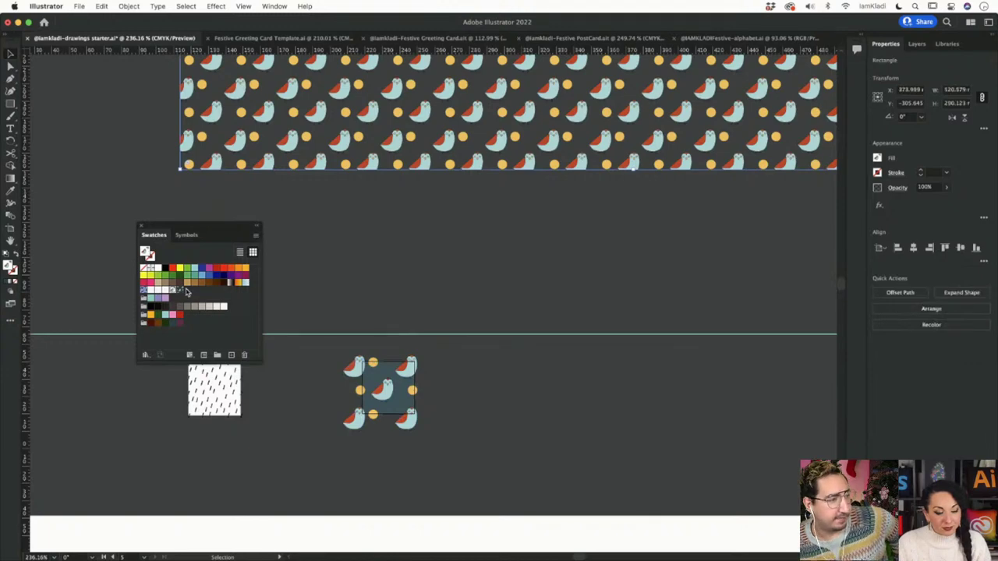
{"action": "scroll", "coordinate": [333, 276], "scroll_direction": "up", "scroll_amount": 5}
{"action": "scroll", "coordinate": [333, 276], "scroll_direction": "left", "scroll_amount": 3}
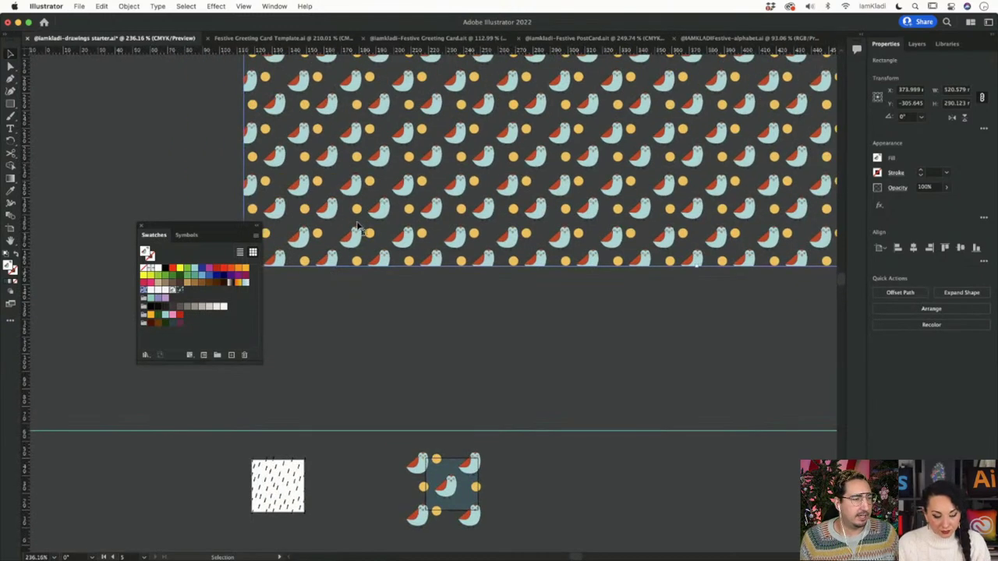
{"action": "left_click_drag", "start_coordinate": [359, 226], "coordinate": [466, 343]}
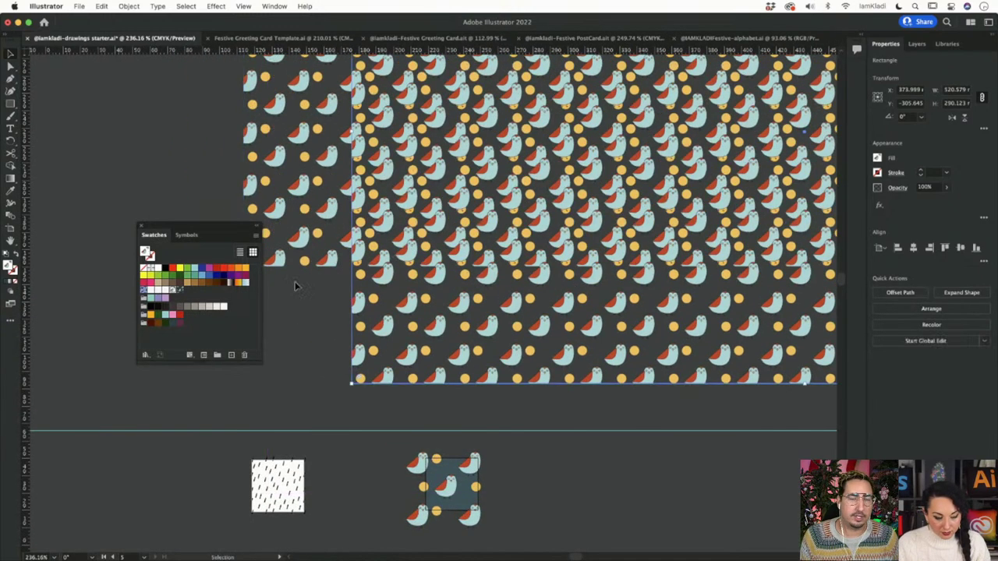
{"action": "left_click", "coordinate": [176, 292]}
{"action": "left_click", "coordinate": [312, 315]}
{"action": "scroll", "coordinate": [312, 315], "scroll_direction": "down", "scroll_amount": 2}
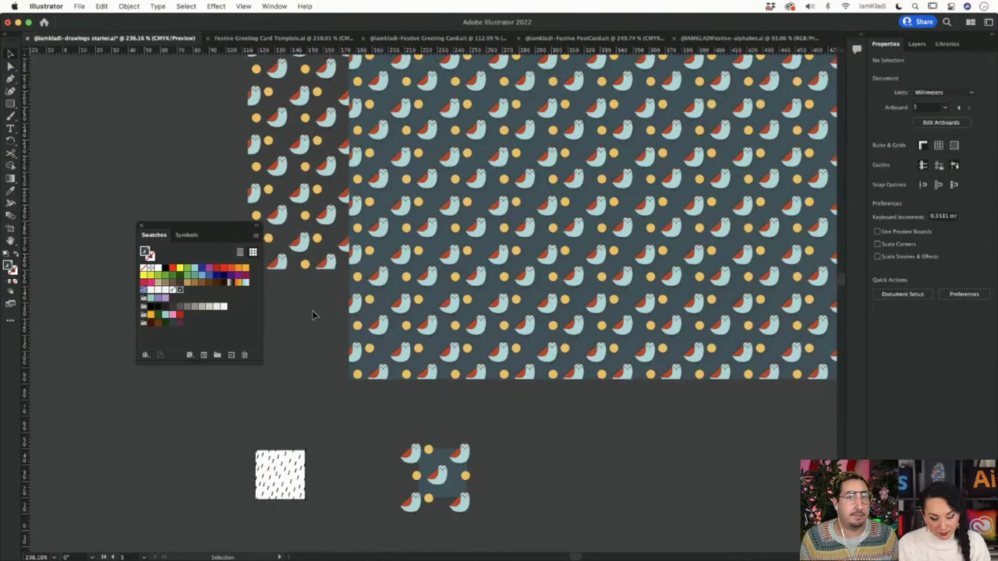
{"action": "scroll", "coordinate": [313, 315], "scroll_direction": "down", "scroll_amount": 1}
{"action": "left_click_drag", "start_coordinate": [319, 234], "coordinate": [234, 160]}
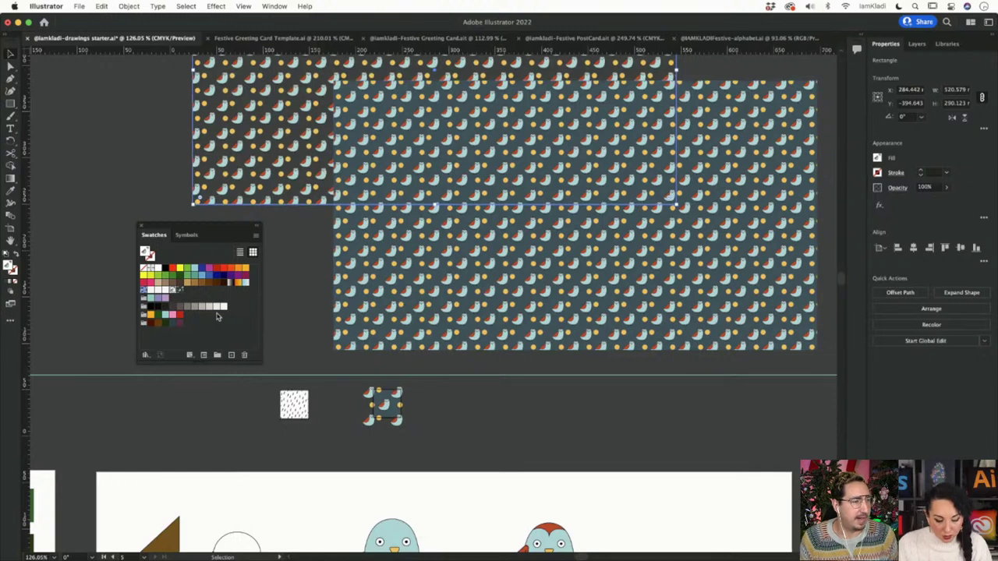
Step: Drag the tile artwork onto the bird pattern swatch in Swatches to redefine it
{"action": "left_click_drag", "start_coordinate": [372, 396], "coordinate": [175, 299]}
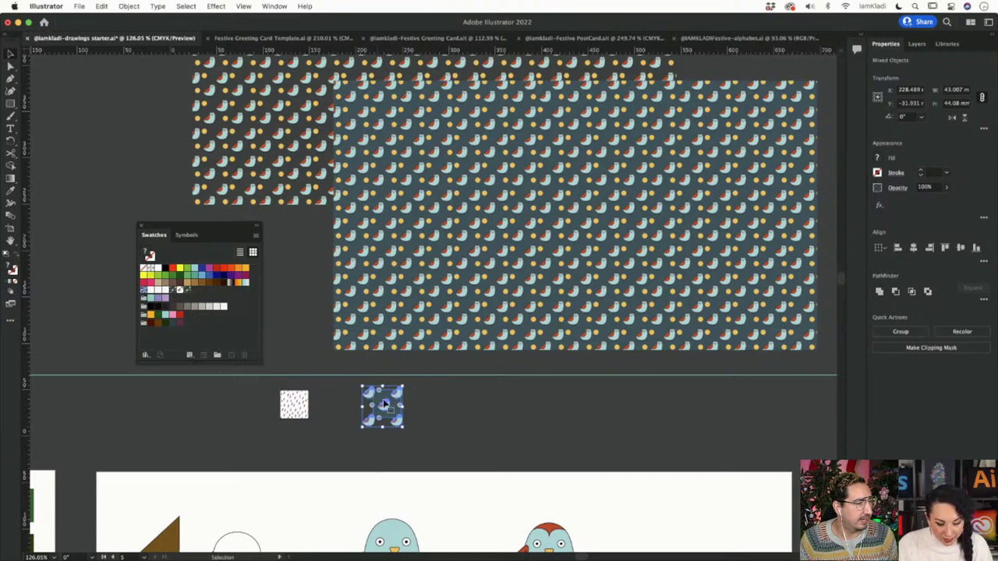
{"action": "left_click_drag", "start_coordinate": [385, 403], "coordinate": [180, 291]}
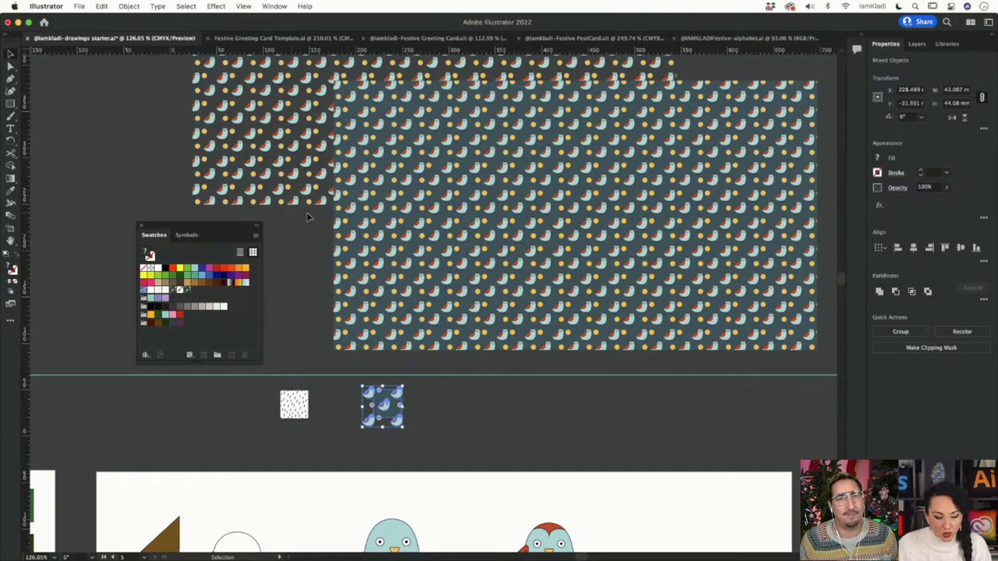
{"action": "left_click_drag", "start_coordinate": [374, 404], "coordinate": [274, 330]}
{"action": "left_click_drag", "start_coordinate": [190, 295], "coordinate": [180, 293]}
{"action": "left_click", "coordinate": [270, 181]}
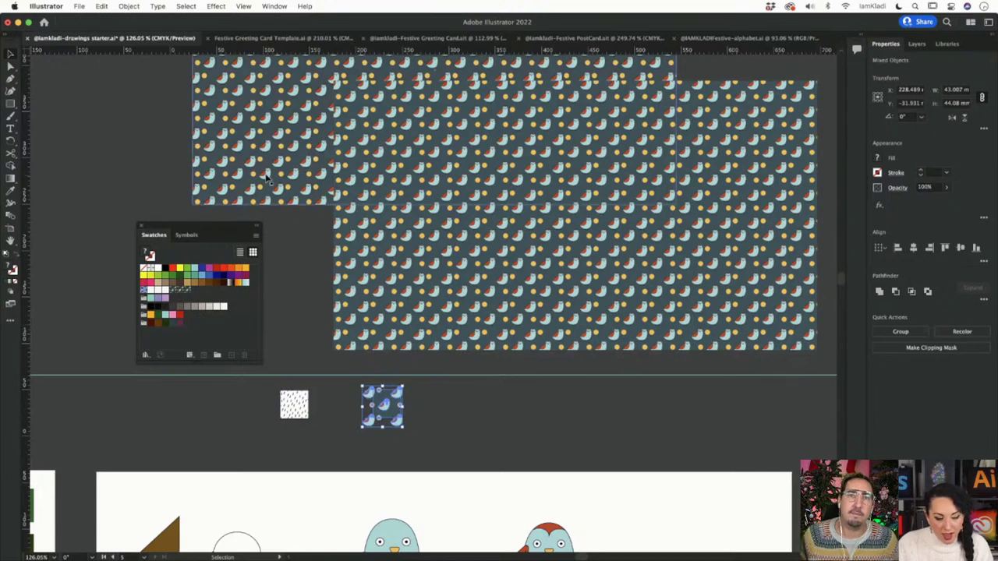
Step: Give the tile's background square a pink fill and select the whole pink tile
{"action": "left_click", "coordinate": [386, 397]}
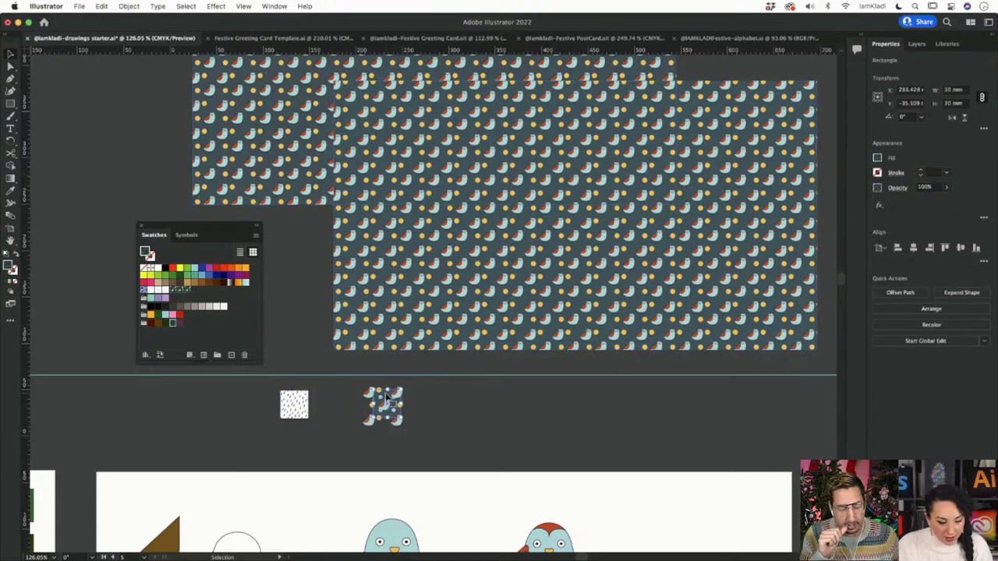
{"action": "left_click", "coordinate": [173, 316]}
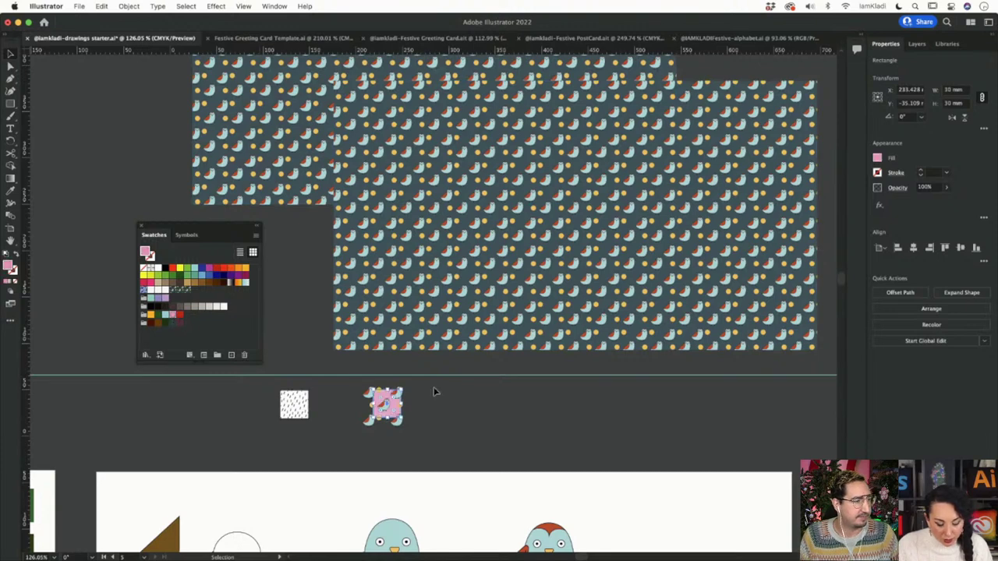
{"action": "left_click", "coordinate": [364, 378]}
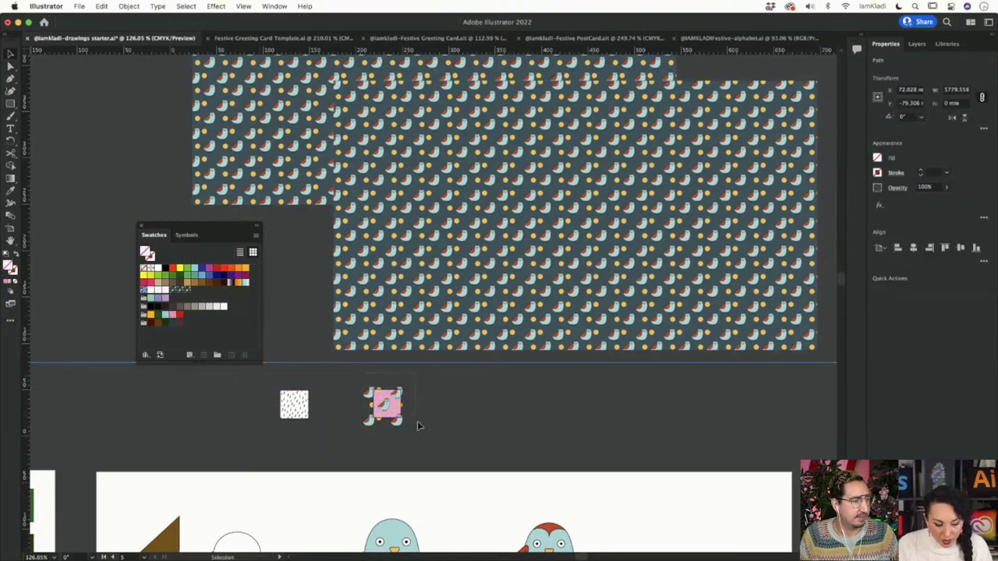
{"action": "left_click_drag", "start_coordinate": [361, 391], "coordinate": [188, 295]}
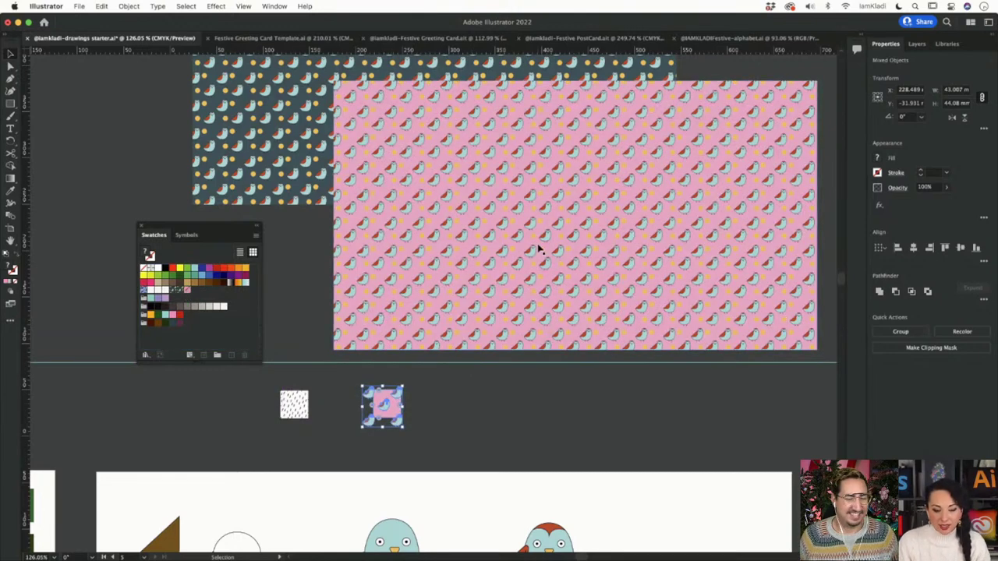
{"action": "scroll", "coordinate": [538, 250], "scroll_direction": "up", "scroll_amount": 5}
{"action": "scroll", "coordinate": [538, 249], "scroll_direction": "down", "scroll_amount": 6}
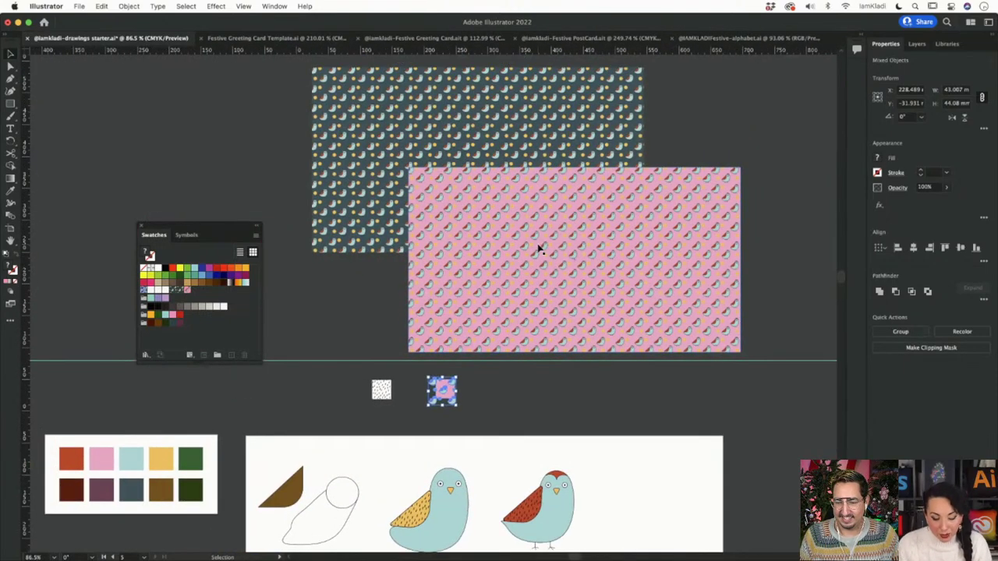
Step: Pan the canvas and slide the dark teal pattern rectangle to the left
{"action": "scroll", "coordinate": [577, 498], "scroll_direction": "down", "scroll_amount": 4}
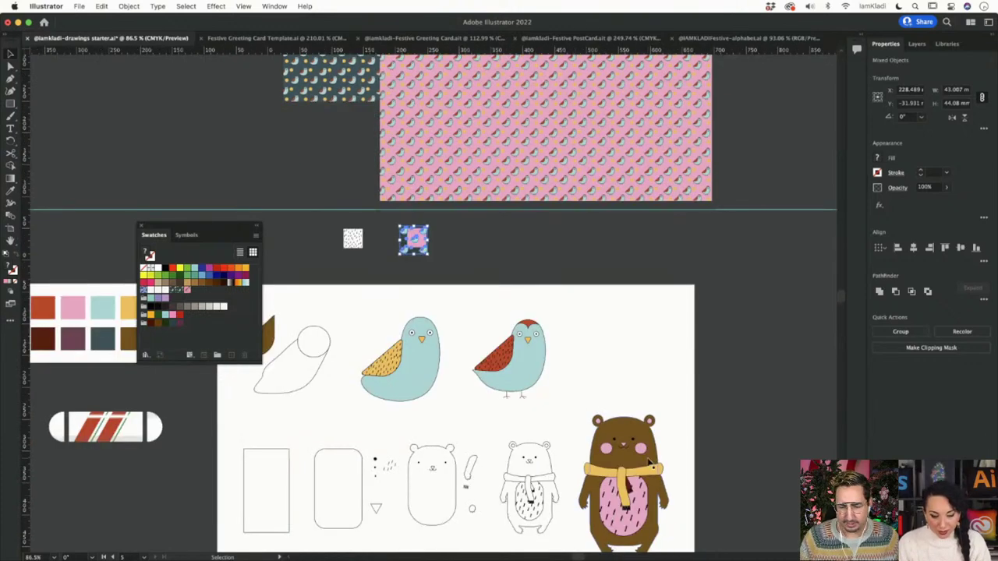
{"action": "scroll", "coordinate": [577, 499], "scroll_direction": "down", "scroll_amount": 6}
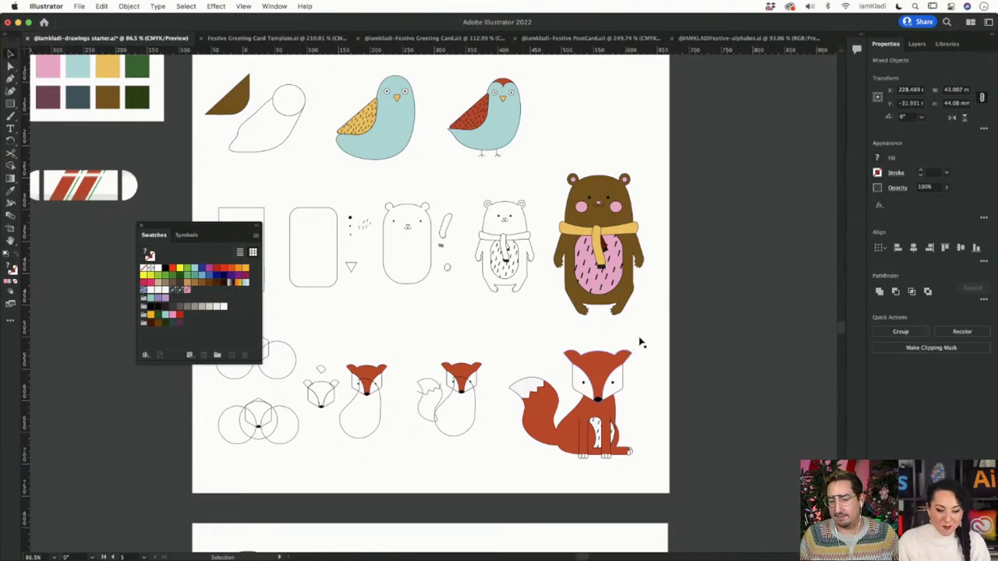
{"action": "left_click_drag", "start_coordinate": [539, 312], "coordinate": [660, 485]}
{"action": "scroll", "coordinate": [437, 216], "scroll_direction": "up", "scroll_amount": 10}
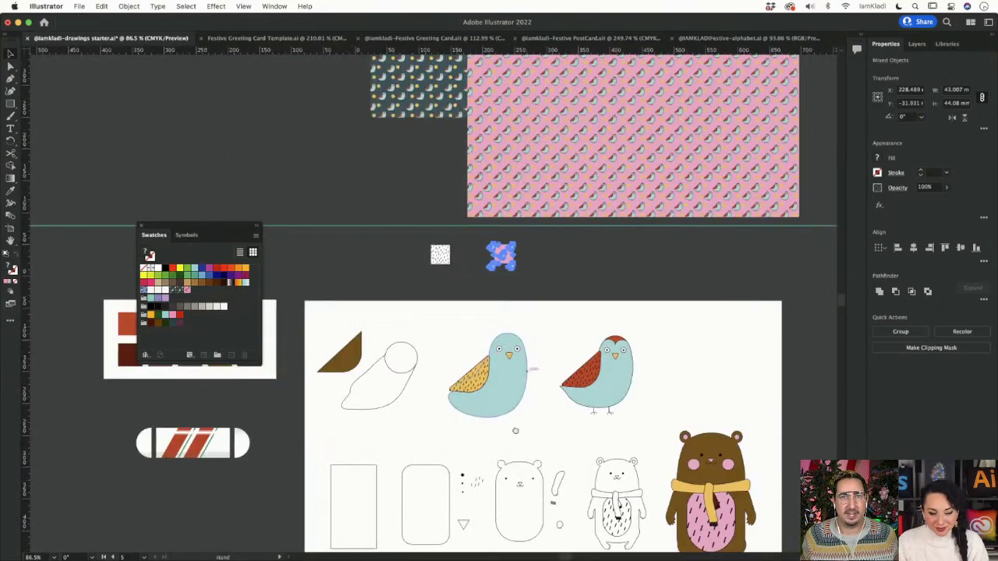
{"action": "left_click_drag", "start_coordinate": [437, 216], "coordinate": [346, 216]}
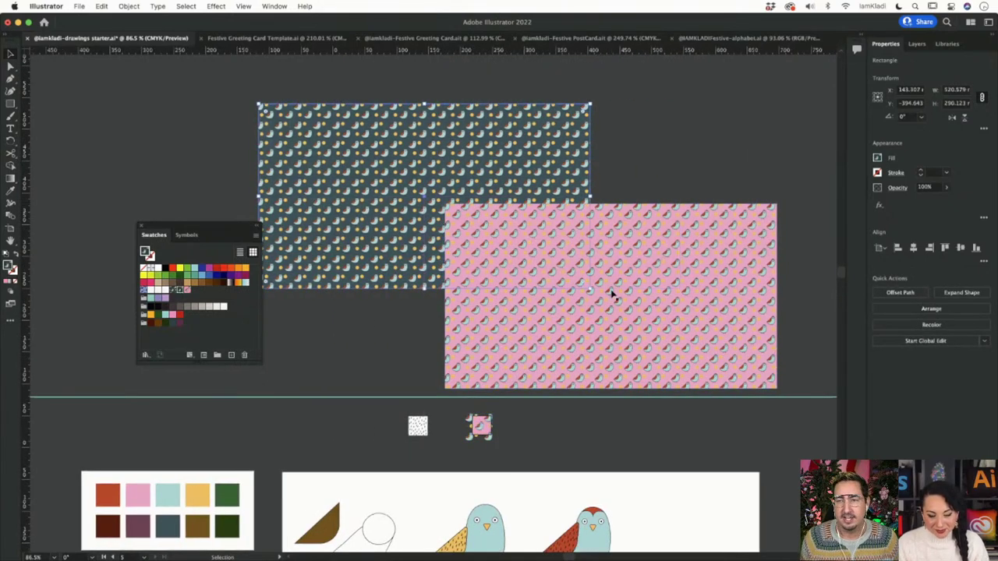
Step: Zoom in and select the pink bird-and-dot pattern rectangle
{"action": "scroll", "coordinate": [612, 295], "scroll_direction": "up", "scroll_amount": 10}
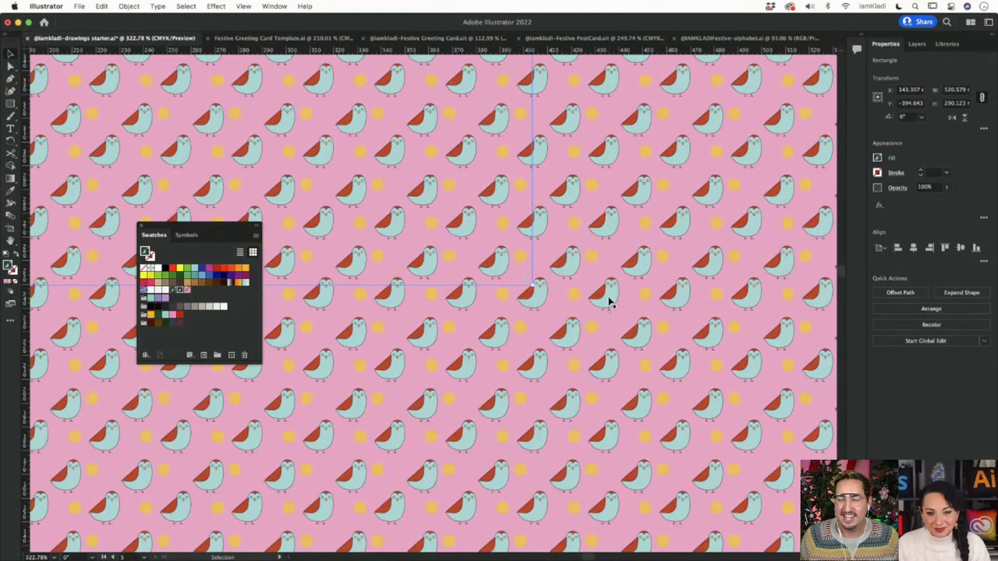
{"action": "left_click", "coordinate": [609, 300]}
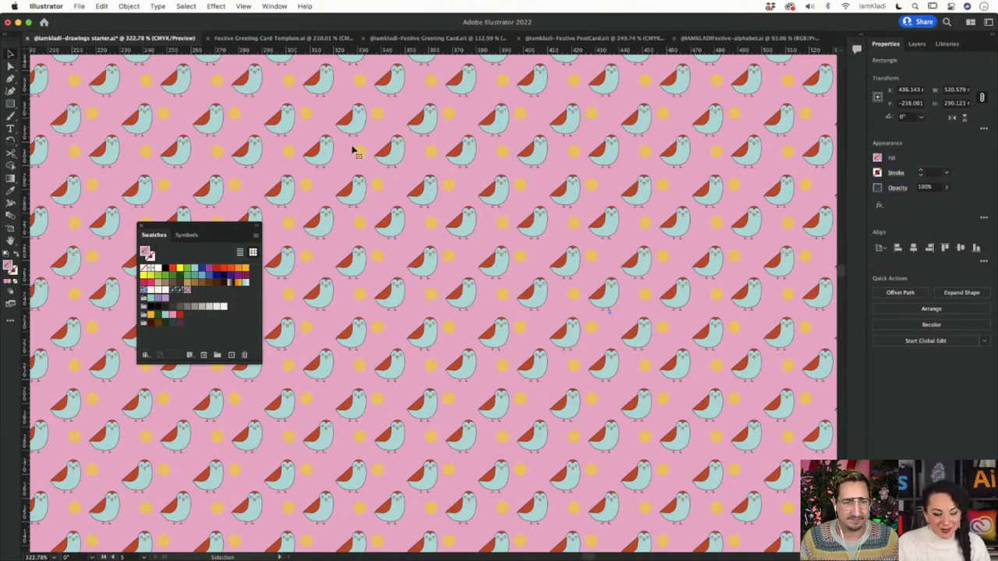
{"action": "left_click", "coordinate": [77, 6]}
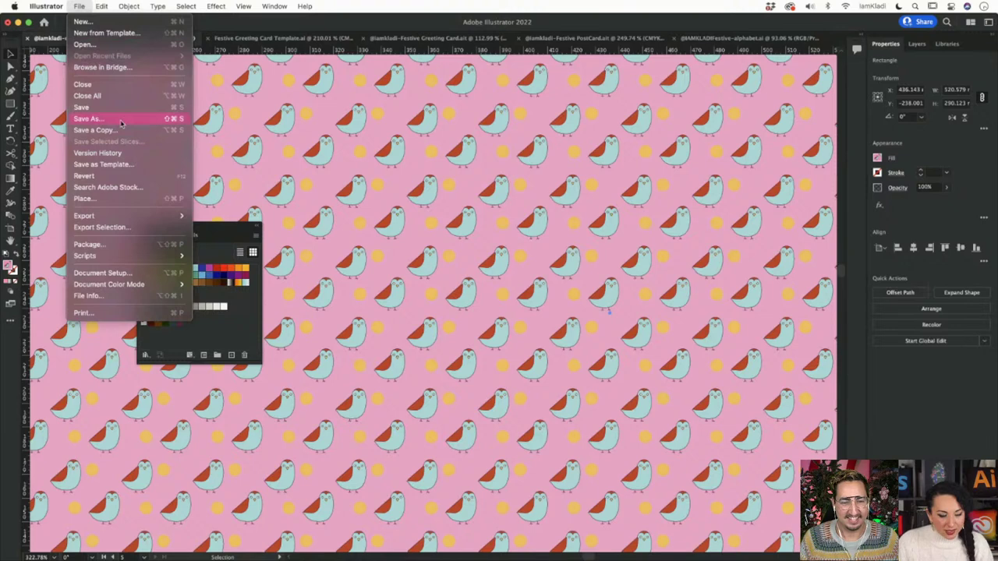
{"action": "mouse_move", "coordinate": [124, 217]}
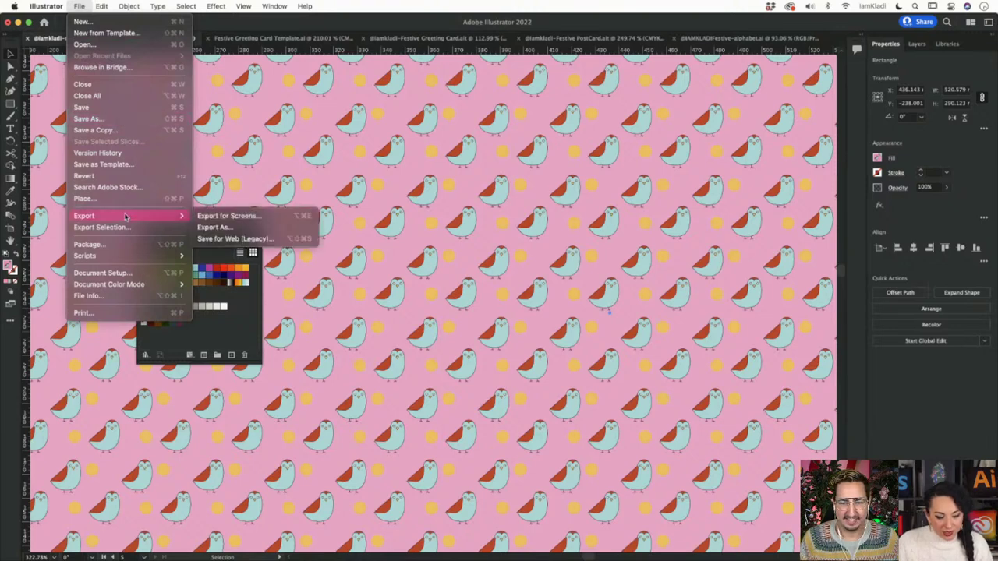
{"action": "left_click", "coordinate": [210, 227]}
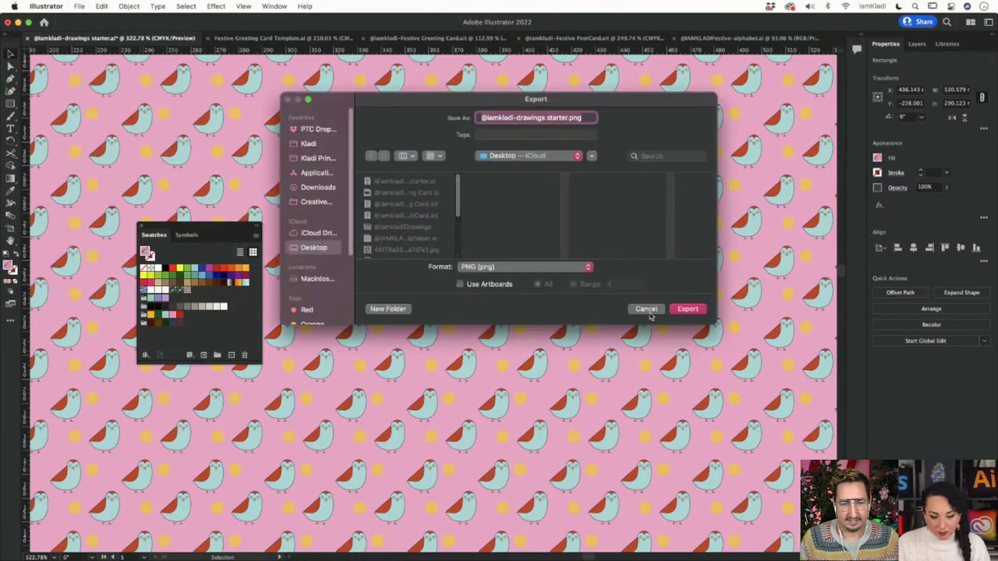
{"action": "left_click", "coordinate": [508, 267]}
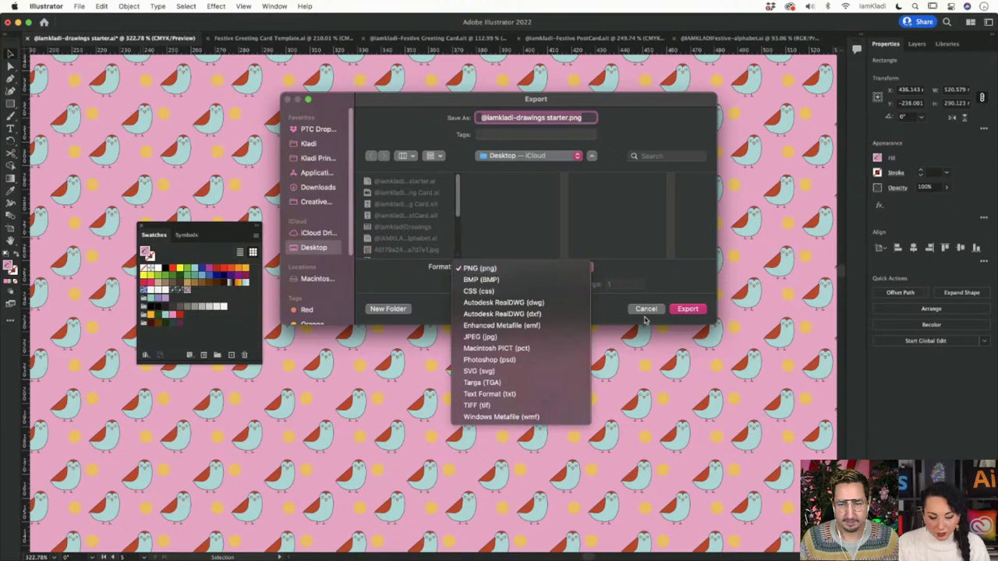
{"action": "left_click", "coordinate": [524, 337]}
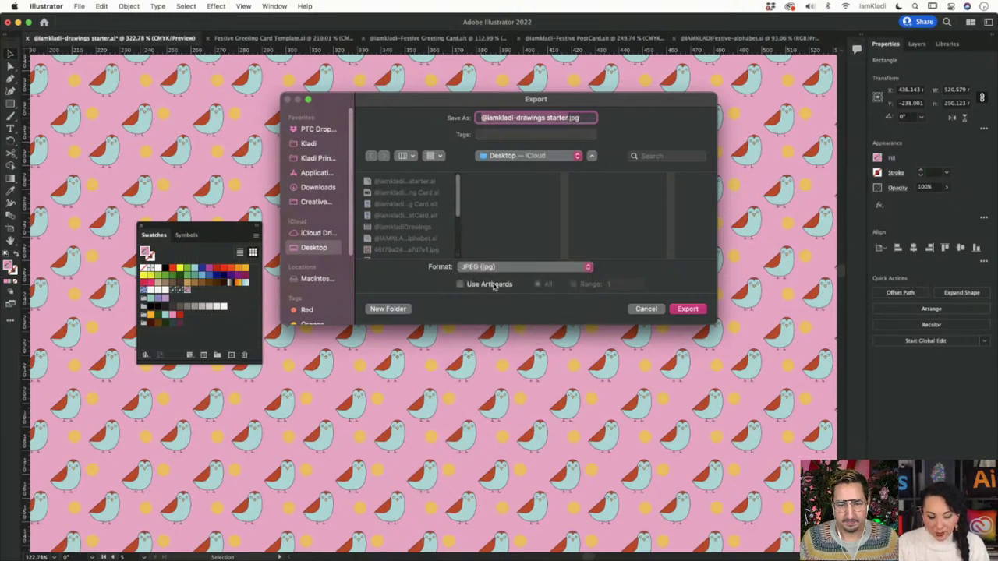
{"action": "left_click", "coordinate": [646, 309]}
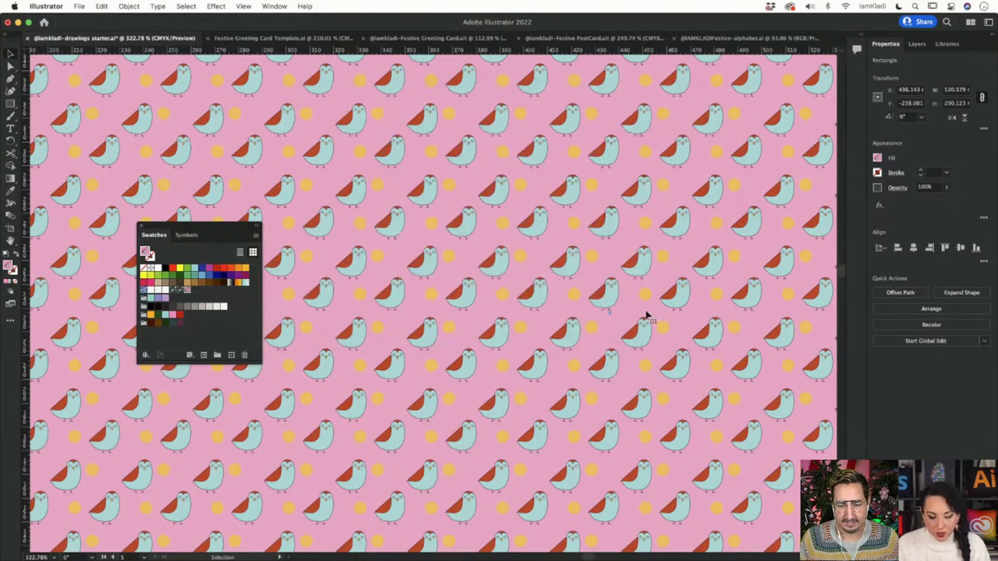
{"action": "scroll", "coordinate": [647, 315], "scroll_direction": "down", "scroll_amount": 8}
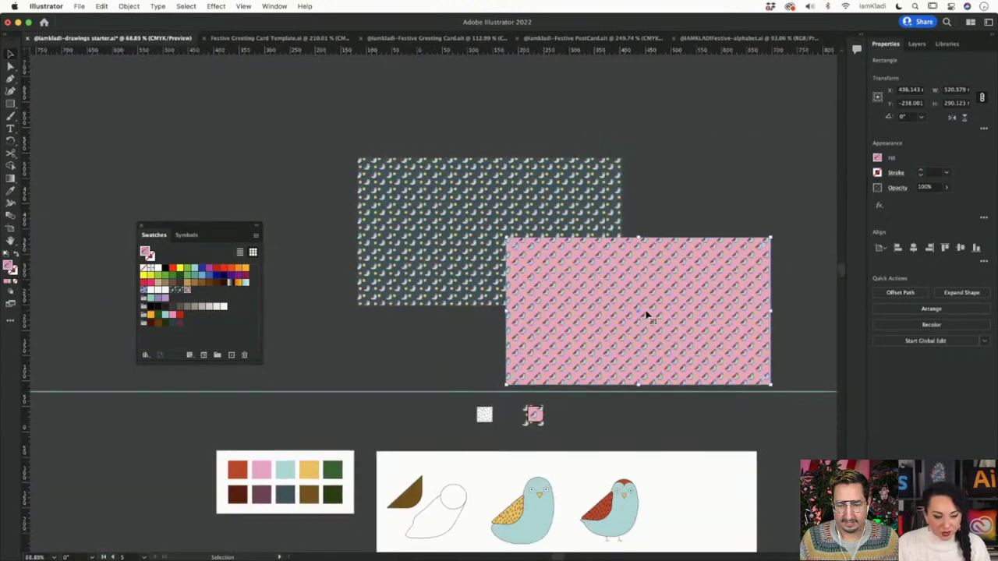
Step: Move the pink rectangle to the upper left and create Artboard 8 (about 520.58 × 290.12) around it
{"action": "left_click_drag", "start_coordinate": [630, 296], "coordinate": [167, 129]}
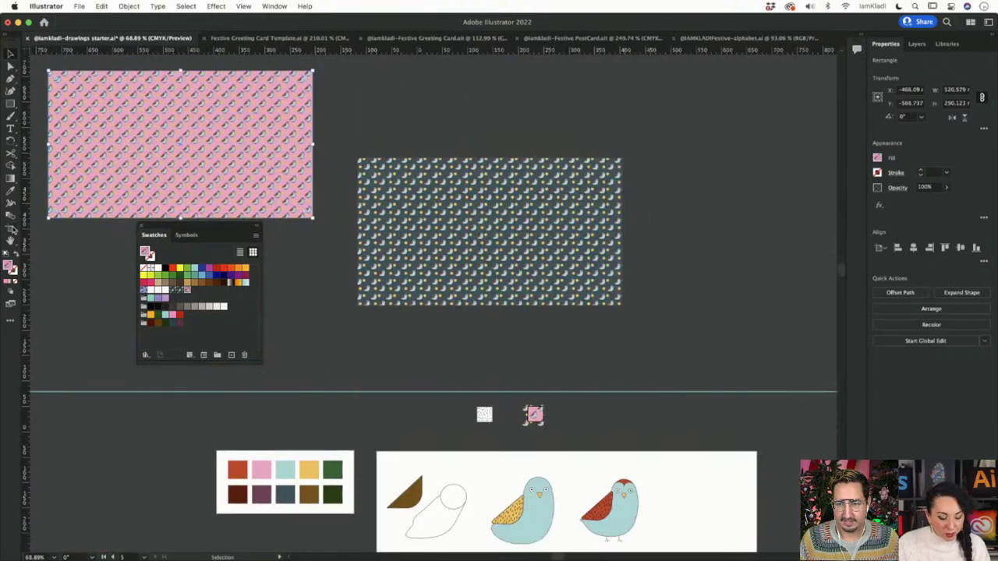
{"action": "left_click", "coordinate": [12, 228]}
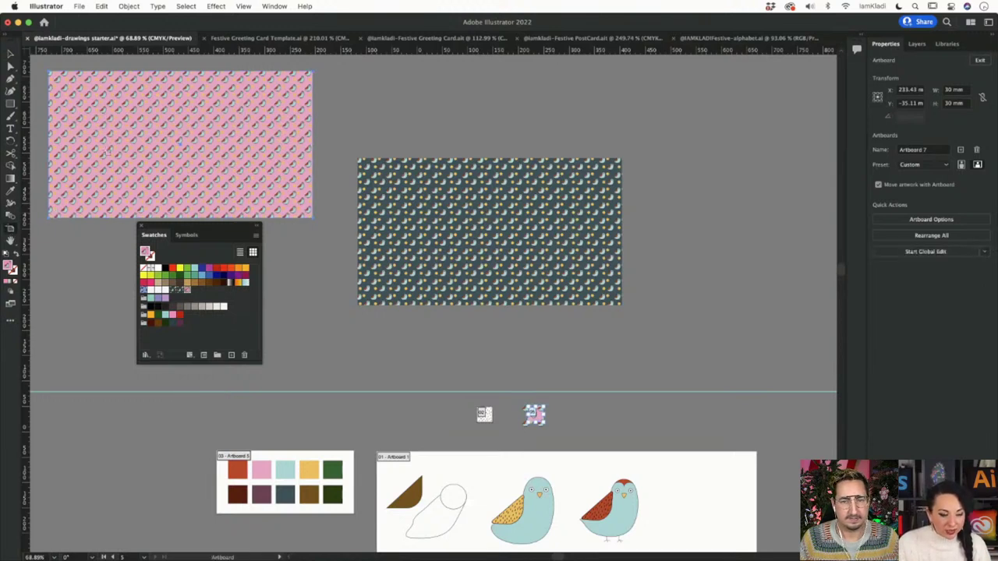
{"action": "left_click", "coordinate": [141, 138]}
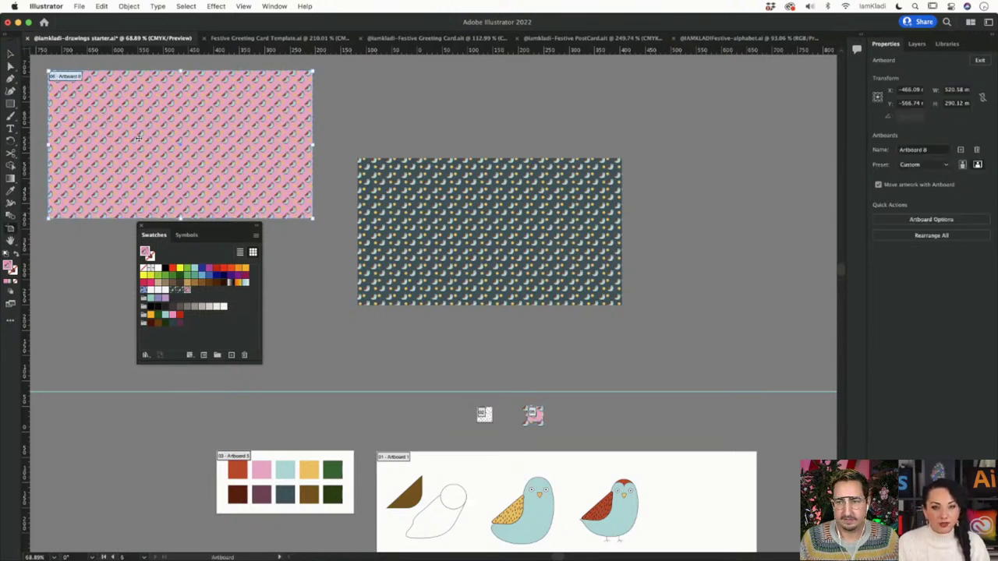
{"action": "scroll", "coordinate": [138, 138], "scroll_direction": "left", "scroll_amount": 5}
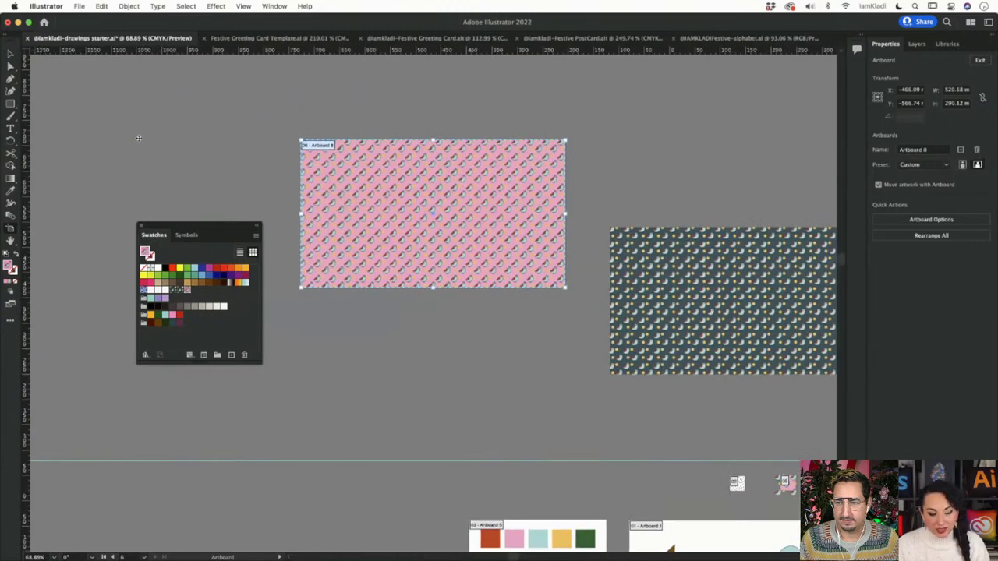
{"action": "scroll", "coordinate": [139, 138], "scroll_direction": "up", "scroll_amount": 3}
{"action": "scroll", "coordinate": [139, 138], "scroll_direction": "up", "scroll_amount": 5}
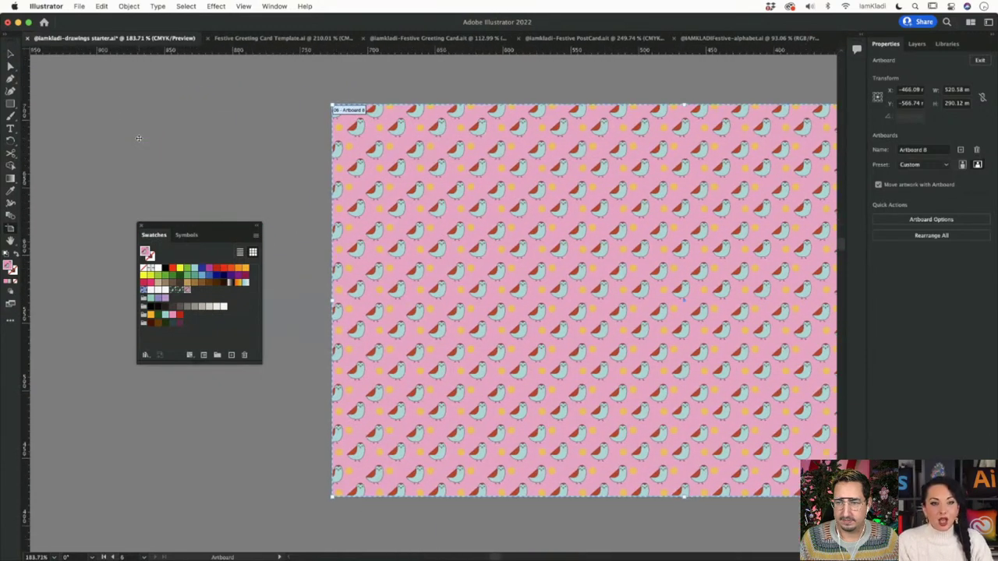
{"action": "scroll", "coordinate": [138, 138], "scroll_direction": "right", "scroll_amount": 2}
{"action": "scroll", "coordinate": [138, 138], "scroll_direction": "up", "scroll_amount": 1}
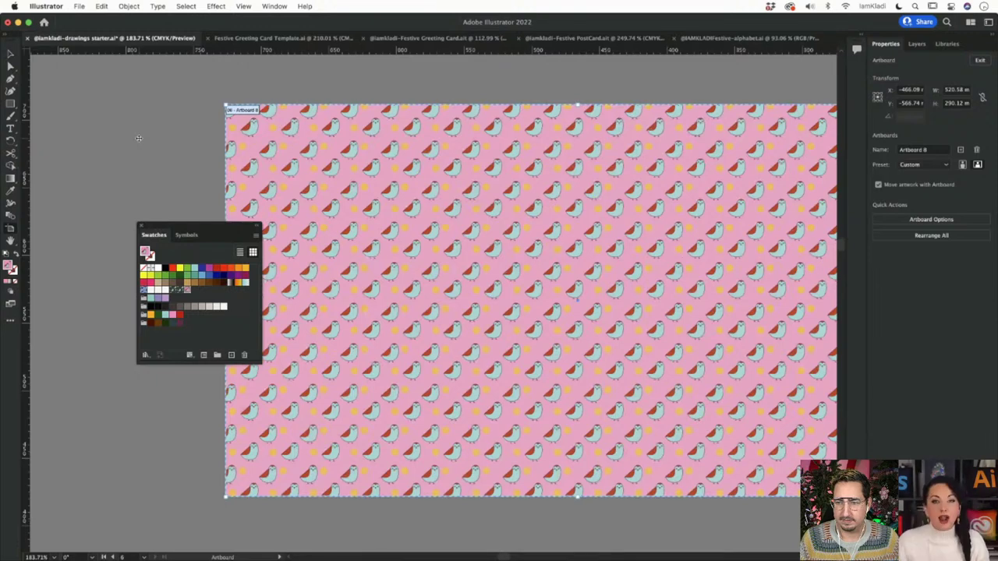
Step: Leave artboard editing, reselect the pink rectangle, and cancel out of Save As
{"action": "key", "text": "v"}
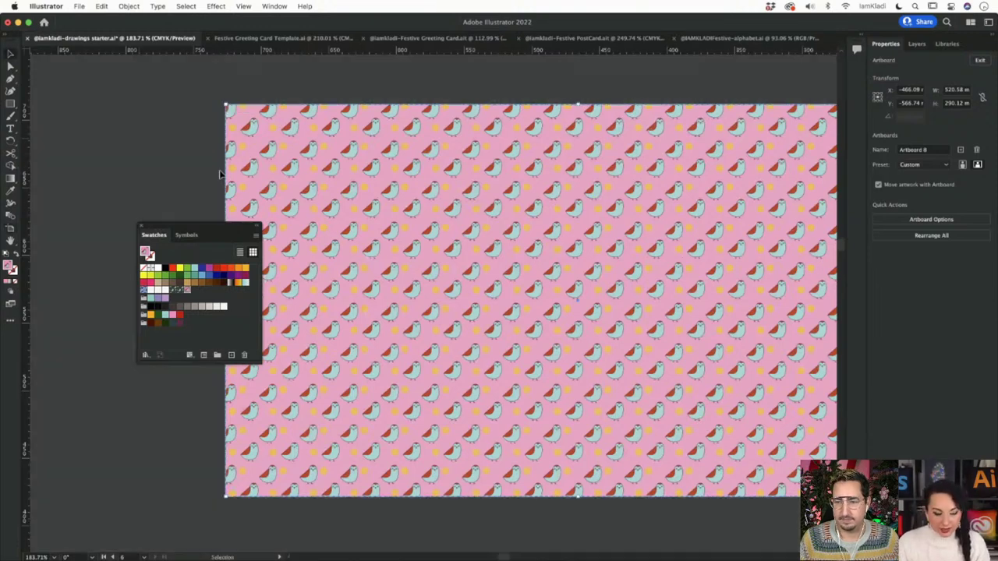
{"action": "left_click", "coordinate": [250, 173]}
{"action": "left_click", "coordinate": [80, 5]}
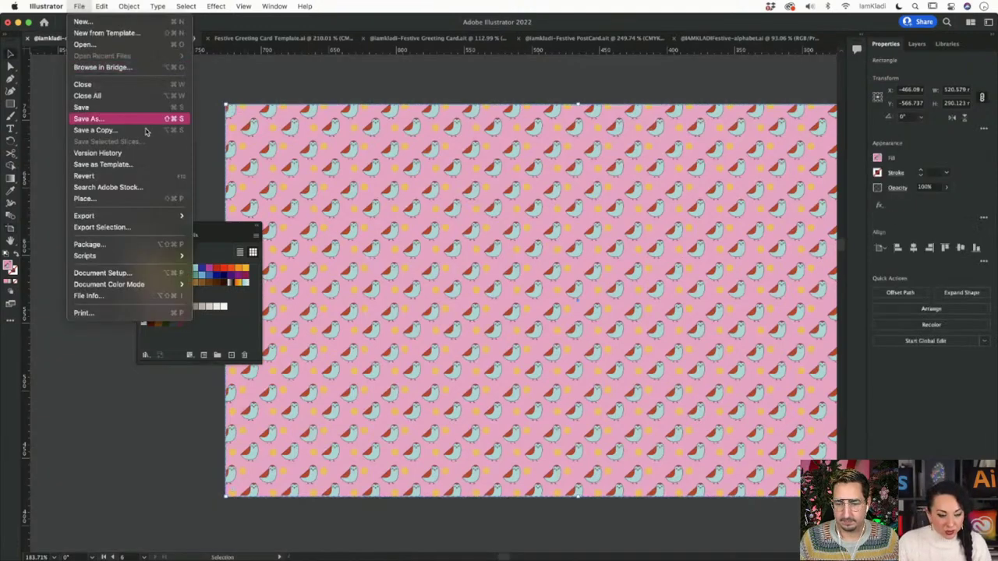
{"action": "left_click", "coordinate": [137, 118]}
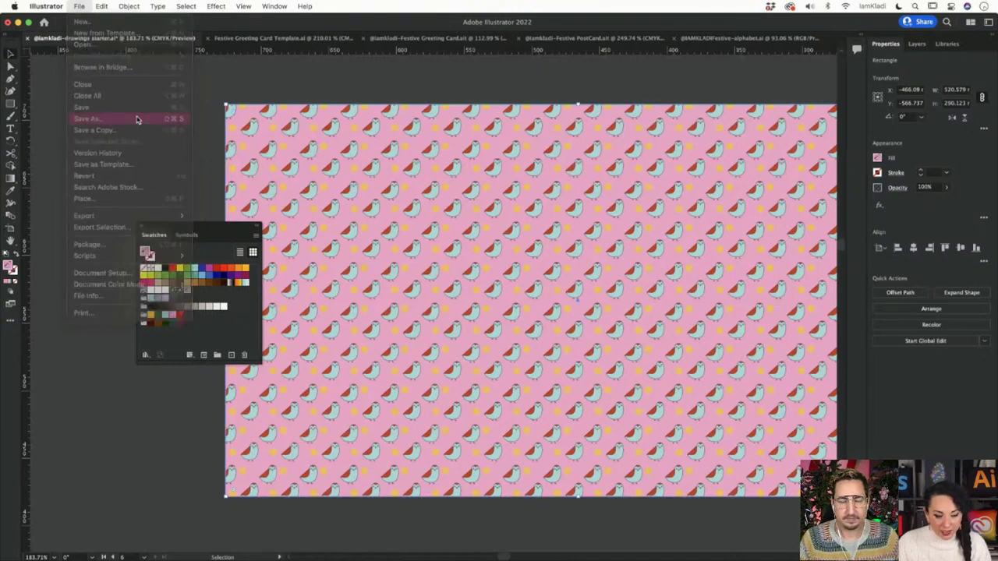
{"action": "left_click", "coordinate": [544, 268]}
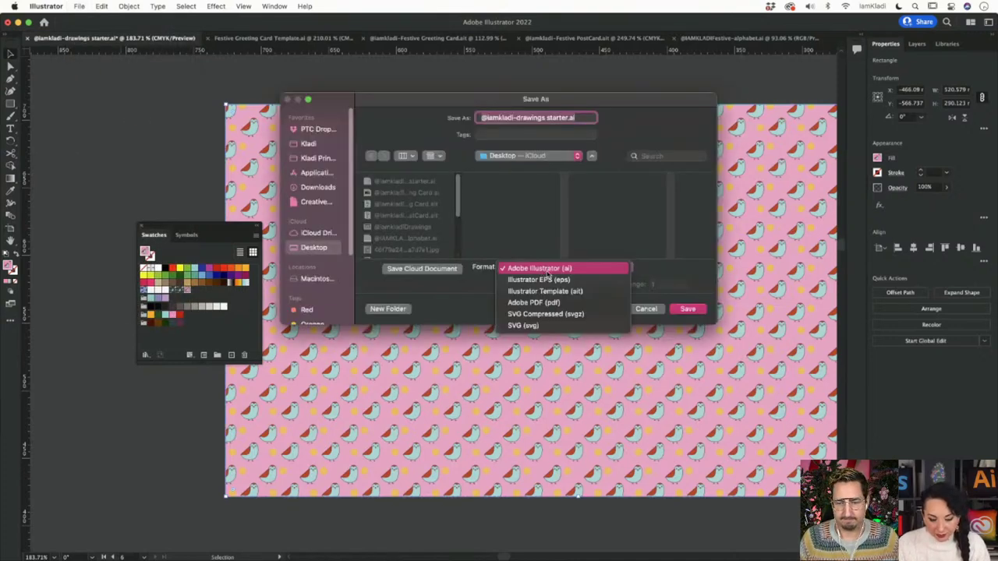
{"action": "left_click", "coordinate": [645, 309]}
{"action": "left_click", "coordinate": [646, 309]}
Step: Open Save for Web export settings, previewing the pink artboard as PNG-24 at 1476 × 822
{"action": "left_click", "coordinate": [79, 6]}
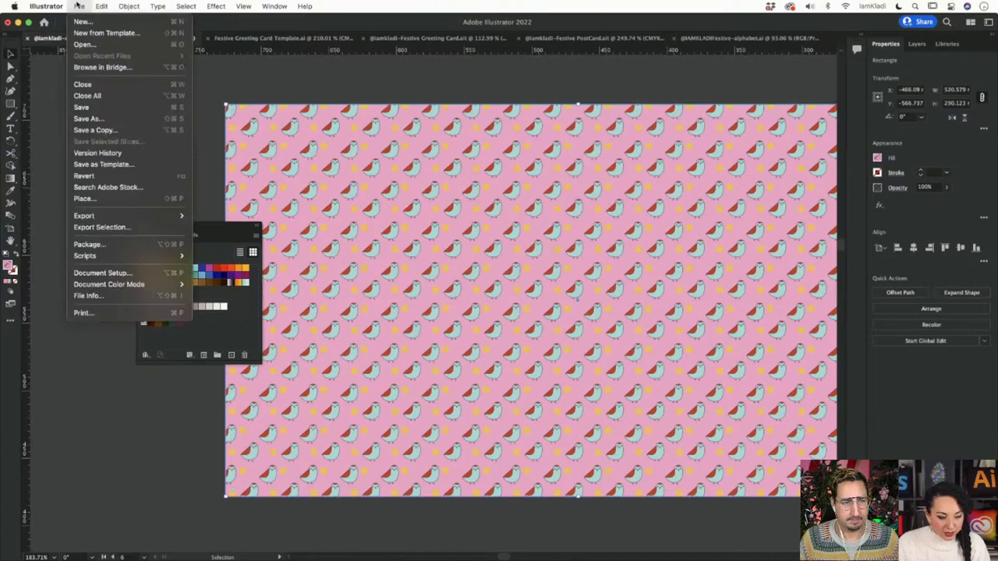
{"action": "mouse_move", "coordinate": [149, 217]}
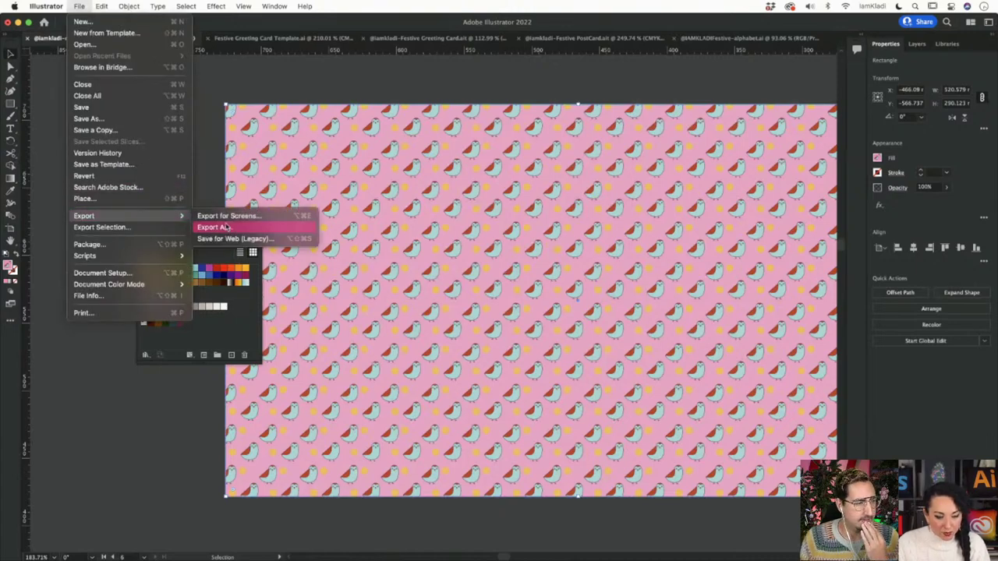
{"action": "left_click", "coordinate": [227, 238]}
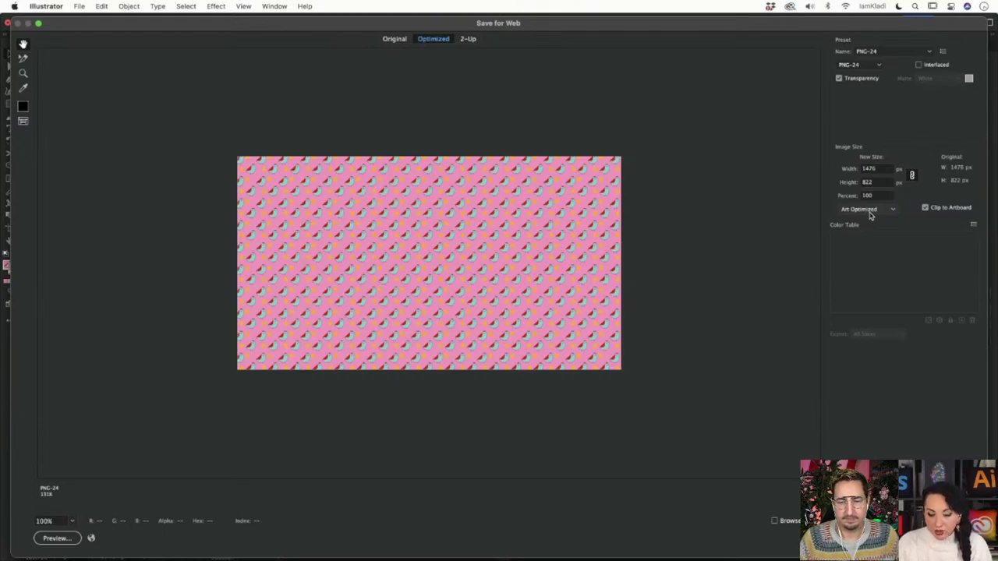
Step: Show the anti-aliasing choices, currently Art Optimized, for the 1476 × 822 px export
{"action": "left_click", "coordinate": [892, 210]}
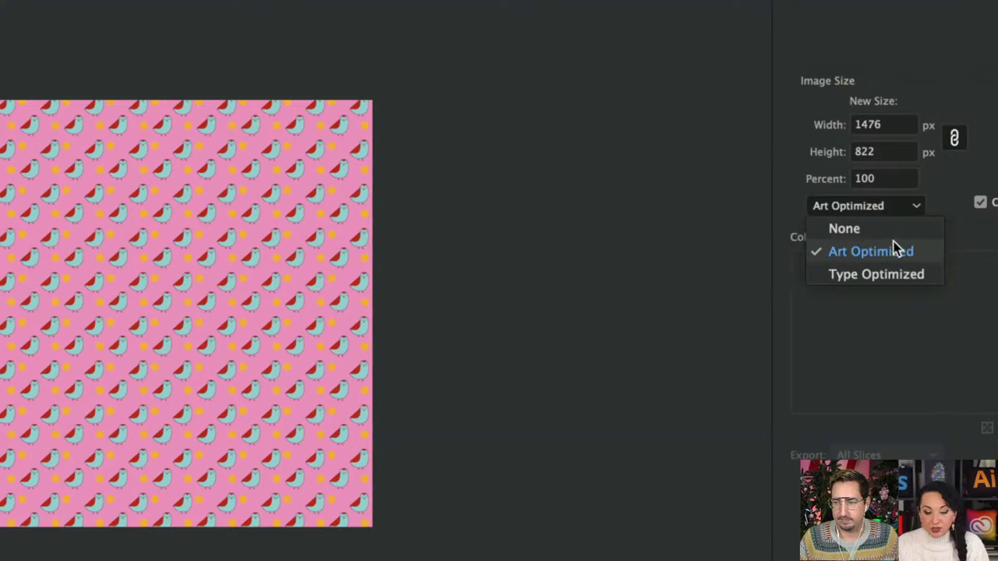
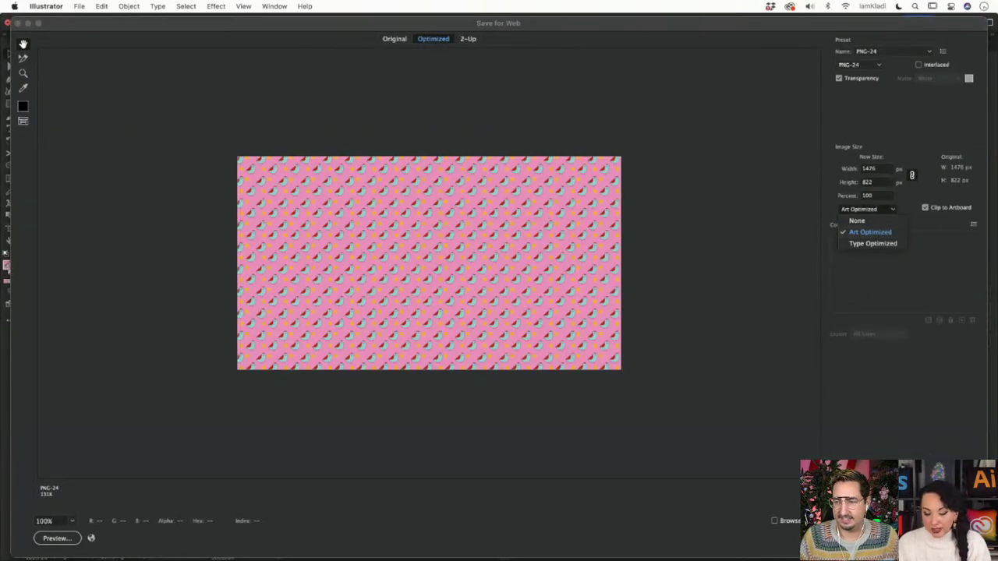
Step: Close the Save for Web dialog and scroll to the artboard with the fox and bear drawings
{"action": "key", "text": "Return"}
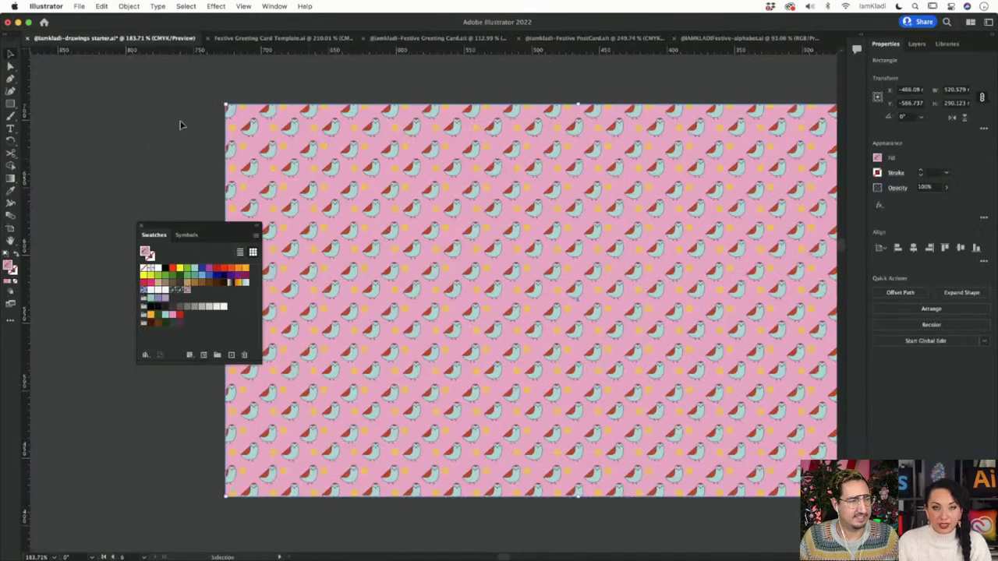
{"action": "scroll", "coordinate": [179, 126], "scroll_direction": "down", "scroll_amount": 3}
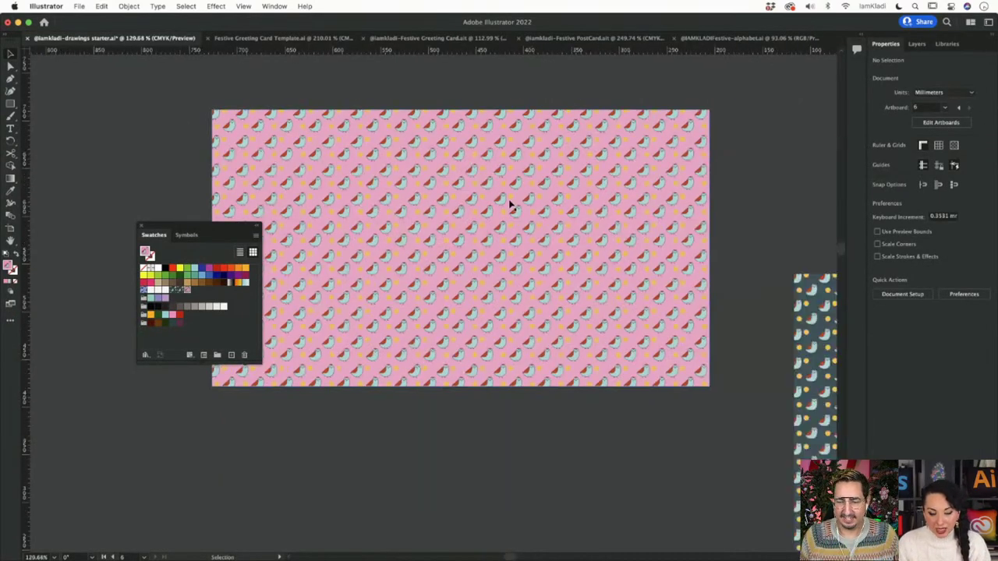
{"action": "scroll", "coordinate": [508, 205], "scroll_direction": "down", "scroll_amount": 5}
{"action": "scroll", "coordinate": [507, 205], "scroll_direction": "right", "scroll_amount": 5}
{"action": "scroll", "coordinate": [510, 205], "scroll_direction": "down", "scroll_amount": 10}
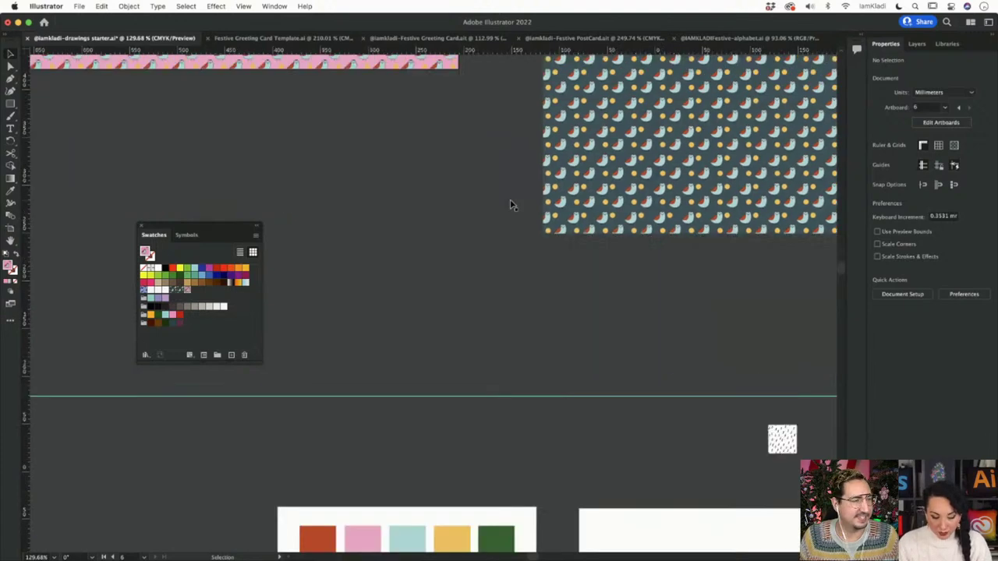
{"action": "scroll", "coordinate": [559, 275], "scroll_direction": "down", "scroll_amount": 15}
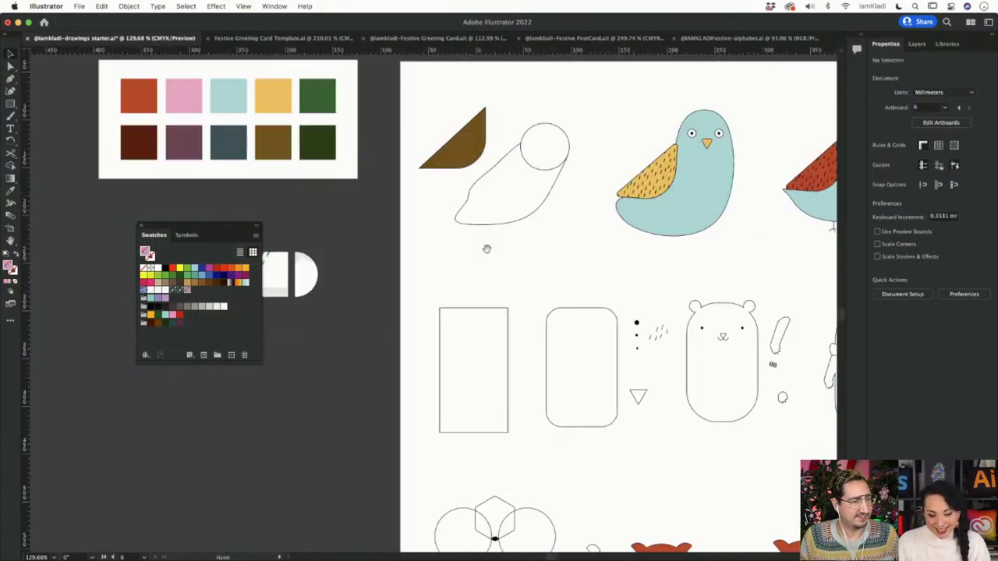
{"action": "scroll", "coordinate": [541, 241], "scroll_direction": "right", "scroll_amount": 2}
{"action": "scroll", "coordinate": [463, 283], "scroll_direction": "right", "scroll_amount": 4}
{"action": "scroll", "coordinate": [463, 283], "scroll_direction": "up", "scroll_amount": 2}
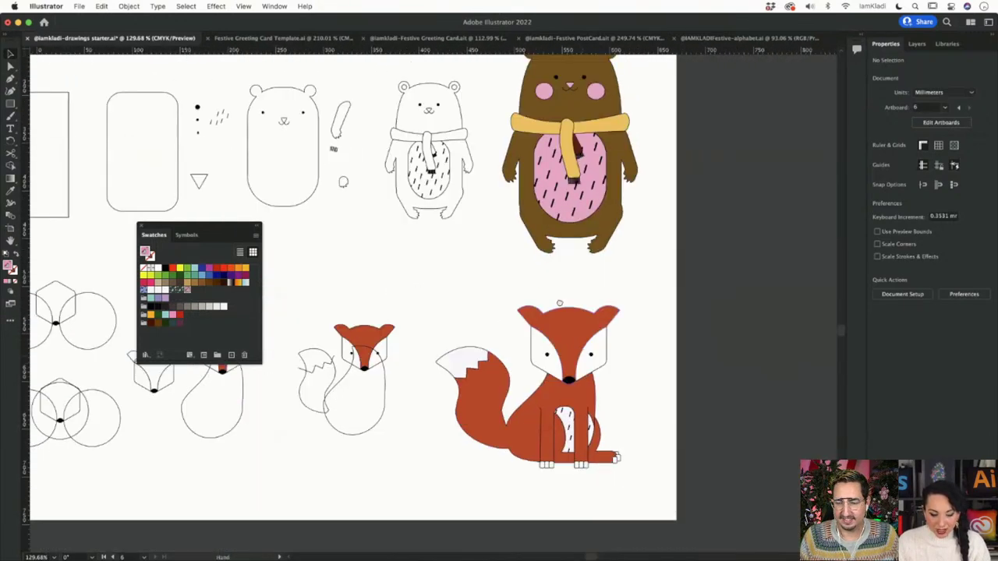
Step: Marquee-select the fox and Alt-drag a trial duplicate to the right, then undo it
{"action": "left_click", "coordinate": [624, 466]}
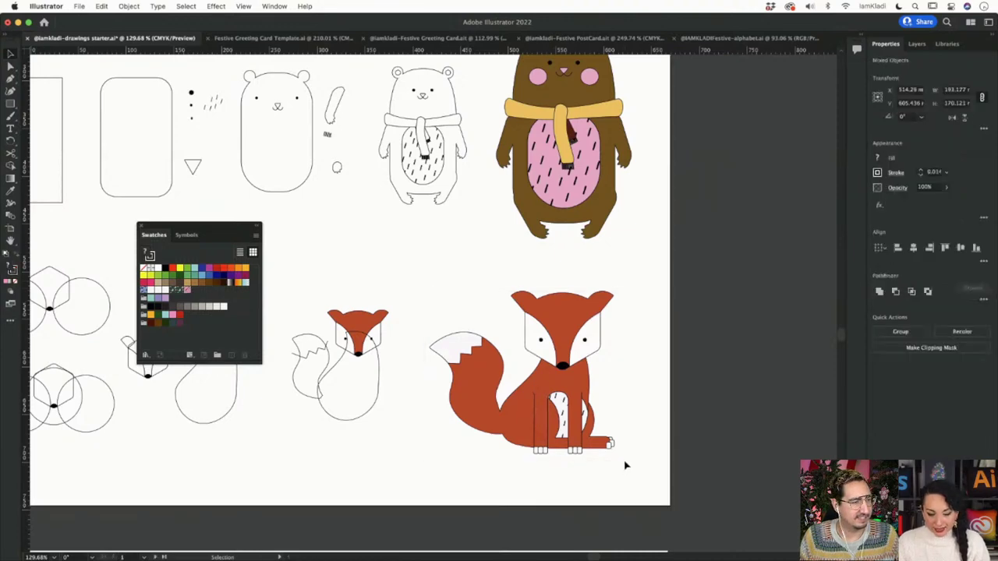
{"action": "left_click_drag", "start_coordinate": [579, 400], "coordinate": [642, 463]}
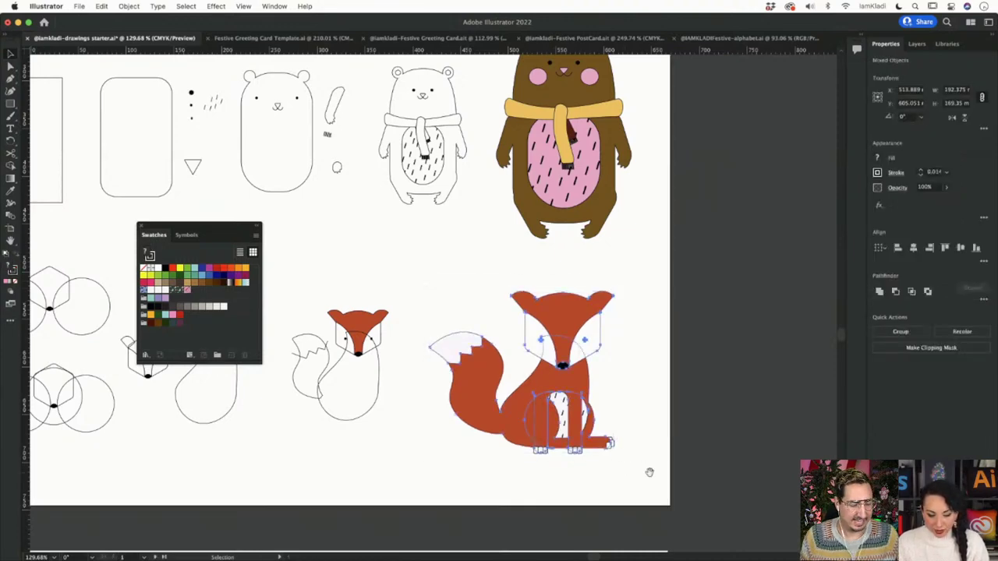
{"action": "scroll", "coordinate": [624, 403], "scroll_direction": "down", "scroll_amount": 5}
{"action": "scroll", "coordinate": [624, 403], "scroll_direction": "right", "scroll_amount": 5}
{"action": "left_click_drag", "start_coordinate": [474, 319], "coordinate": [603, 335]}
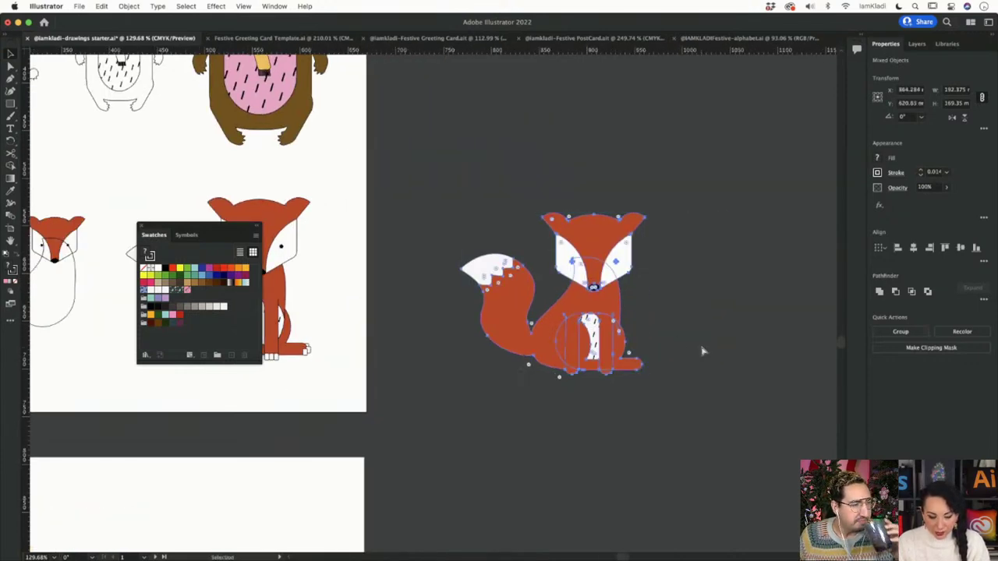
{"action": "key", "text": "ctrl+z"}
{"action": "scroll", "coordinate": [565, 283], "scroll_direction": "left", "scroll_amount": 5}
{"action": "scroll", "coordinate": [507, 278], "scroll_direction": "left", "scroll_amount": 5}
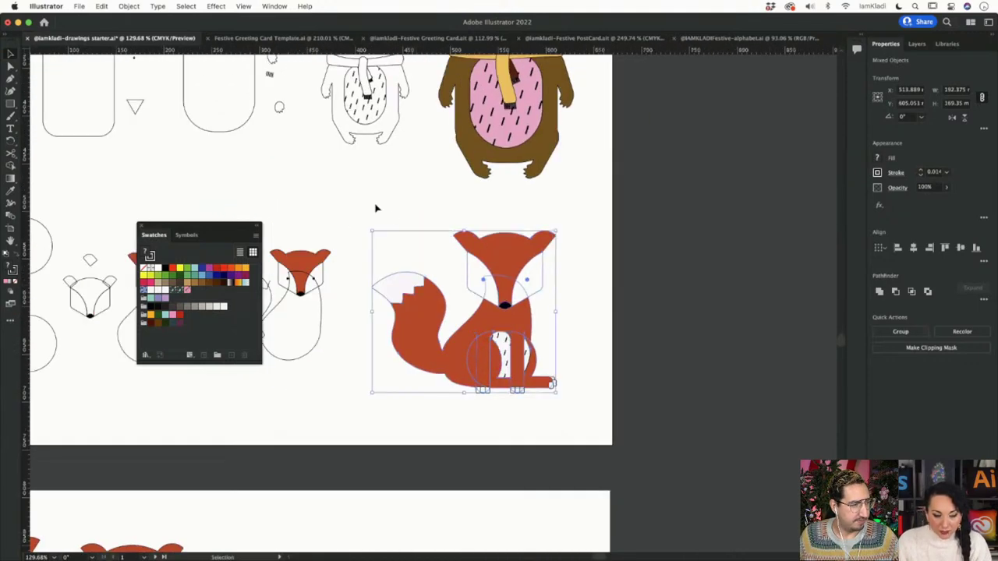
Step: Duplicate the fox onto the pasteboard right of the artboard and nudge the copy further right
{"action": "left_click_drag", "start_coordinate": [359, 205], "coordinate": [594, 406]}
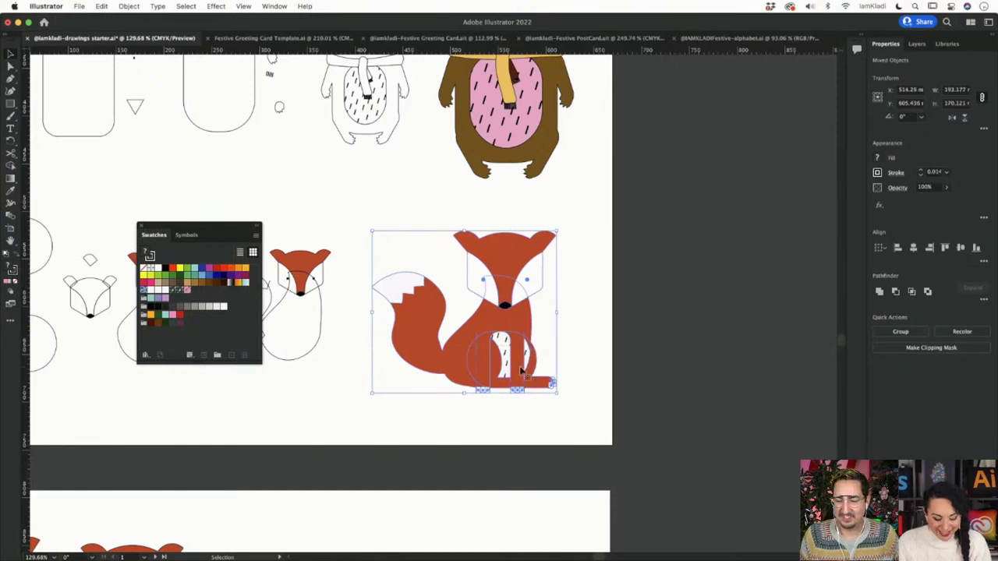
{"action": "key", "text": "a"}
{"action": "key", "text": "v"}
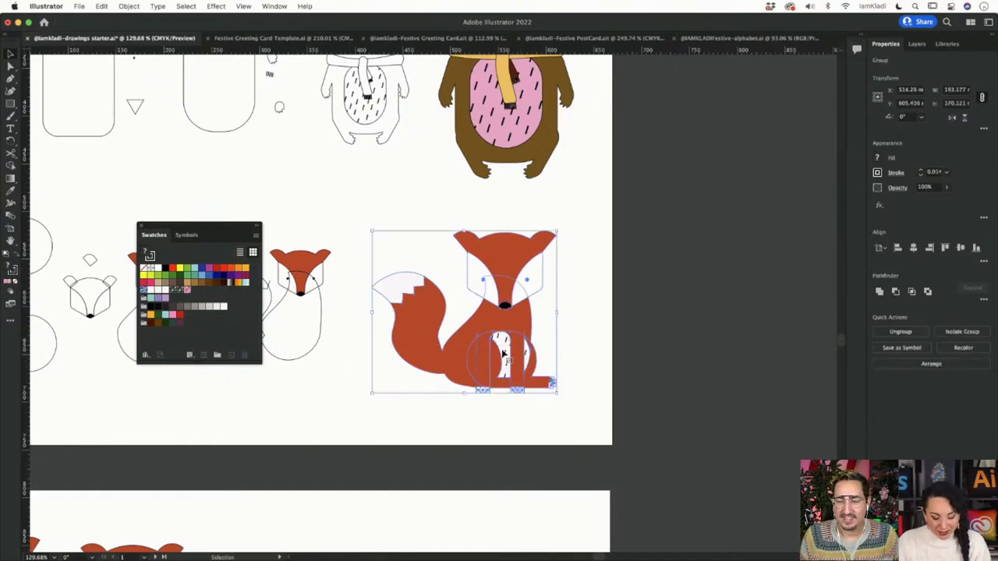
{"action": "left_click_drag", "start_coordinate": [507, 355], "coordinate": [811, 344]}
{"action": "scroll", "coordinate": [811, 344], "scroll_direction": "right", "scroll_amount": 10}
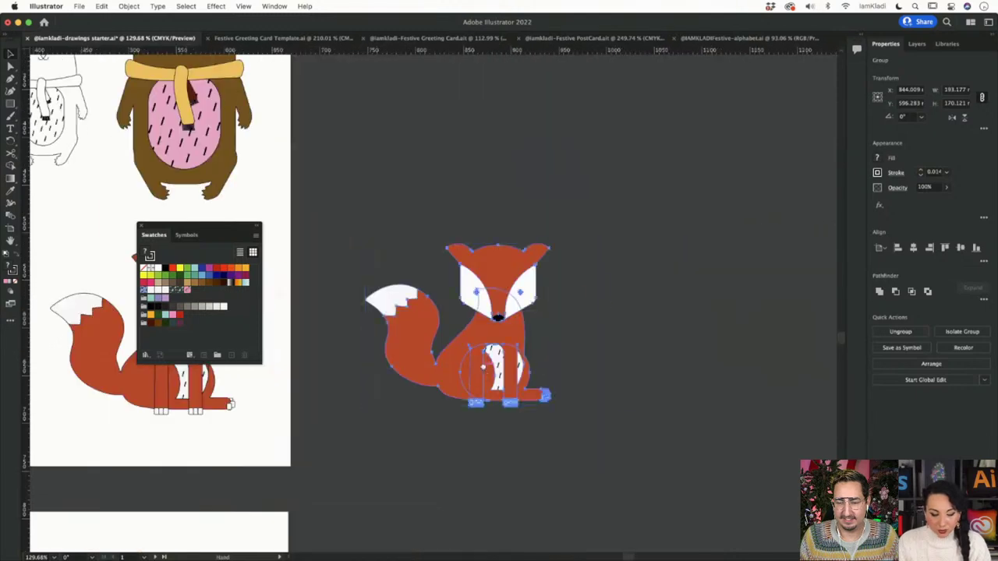
{"action": "left_click_drag", "start_coordinate": [486, 394], "coordinate": [616, 396]}
{"action": "scroll", "coordinate": [616, 396], "scroll_direction": "right", "scroll_amount": 2}
{"action": "left_click", "coordinate": [617, 394]}
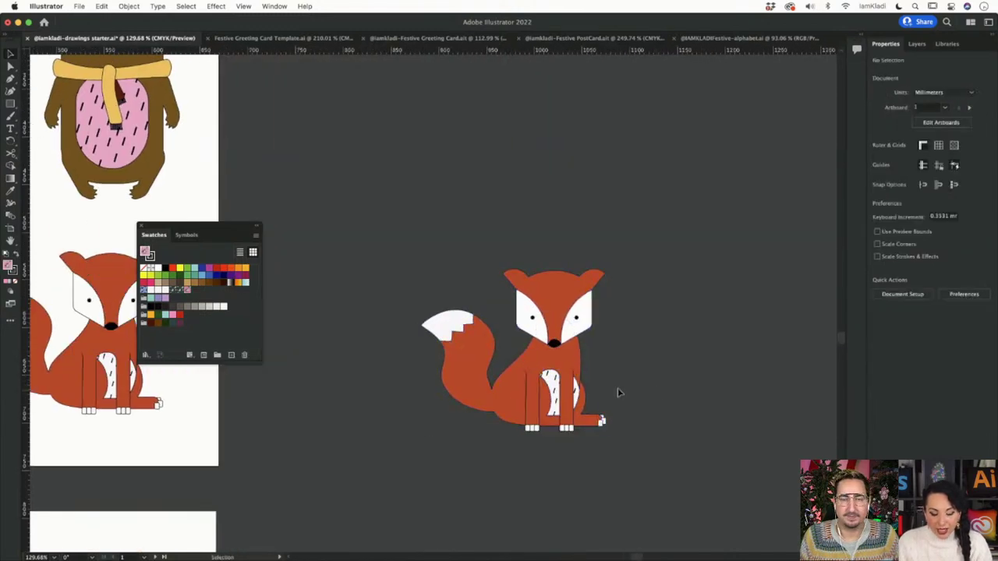
{"action": "left_click", "coordinate": [577, 394]}
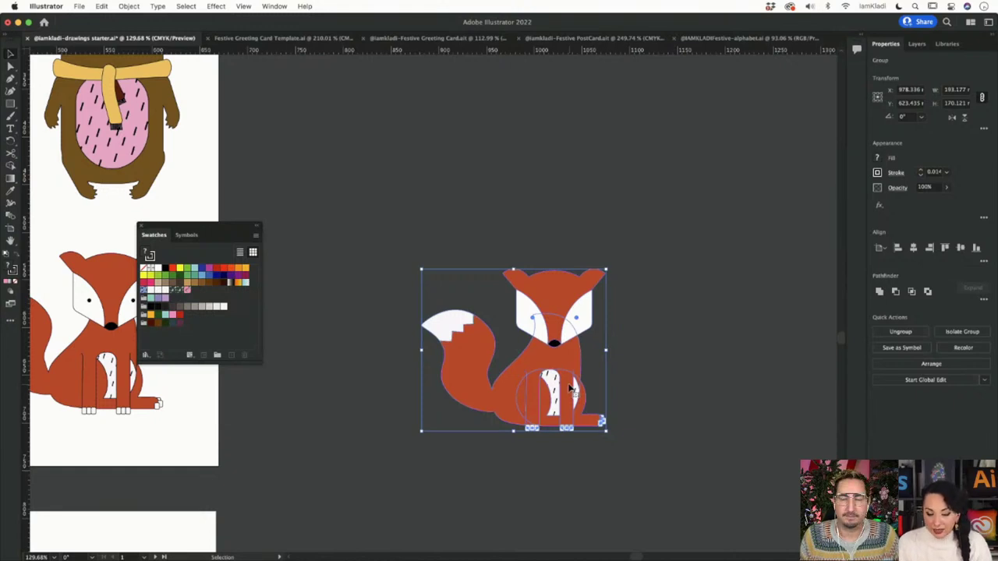
Step: Unite the fox copy's parts into one white compound silhouette with Pathfinder Unite
{"action": "left_click", "coordinate": [879, 291]}
{"action": "left_click", "coordinate": [879, 292]}
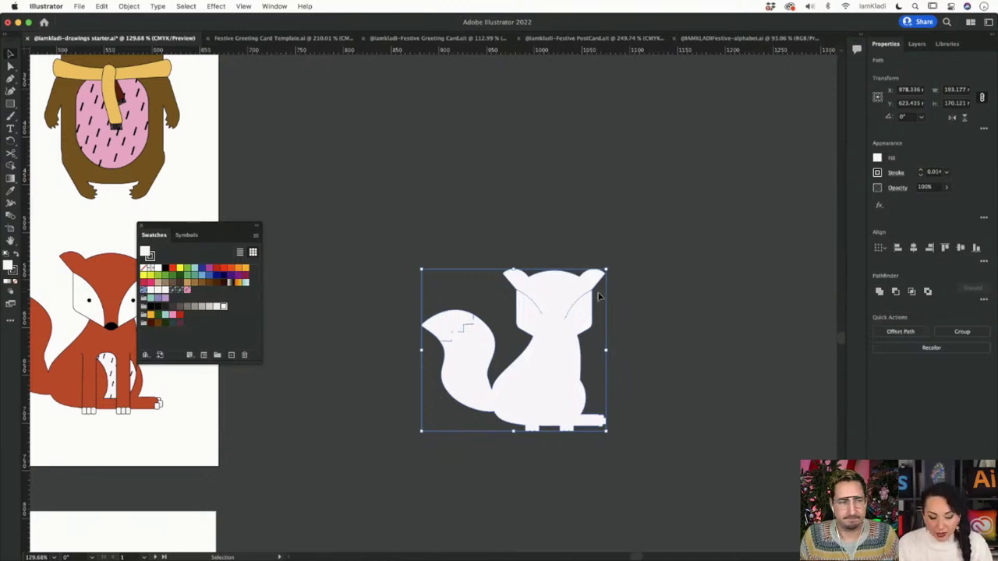
{"action": "scroll", "coordinate": [598, 294], "scroll_direction": "up", "scroll_amount": 3}
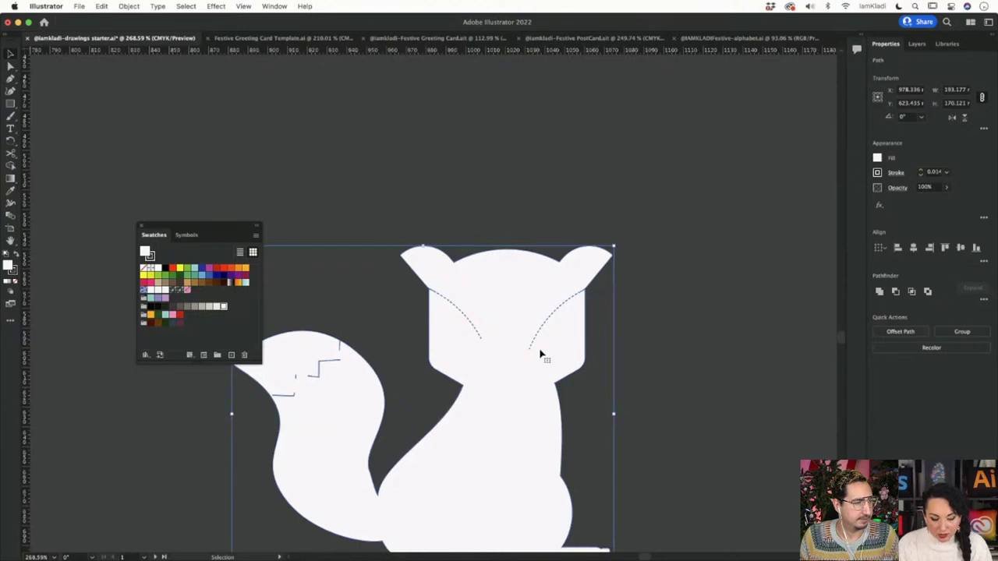
{"action": "key", "text": "a"}
{"action": "key", "text": "super+z"}
{"action": "key", "text": "v"}
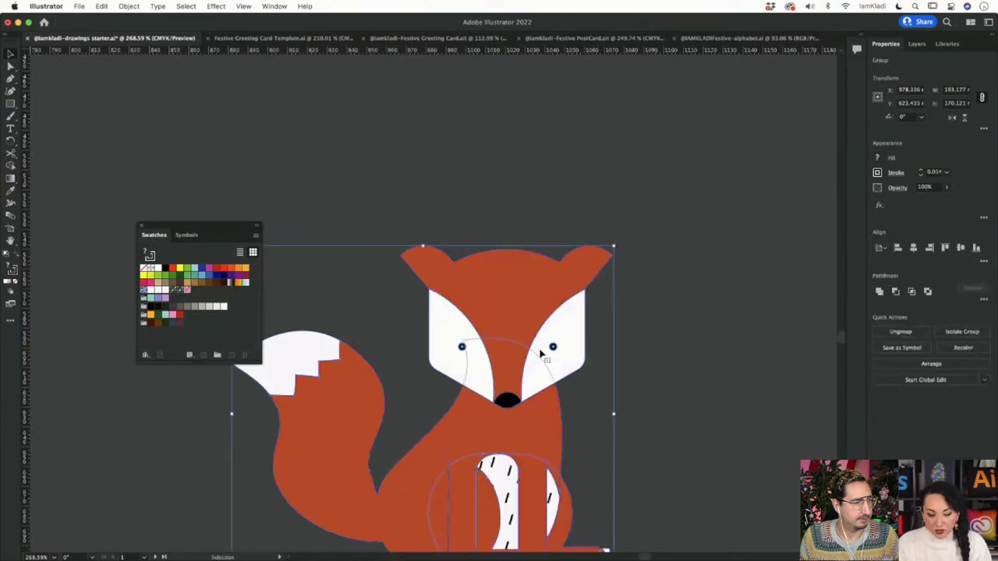
{"action": "left_click", "coordinate": [879, 291]}
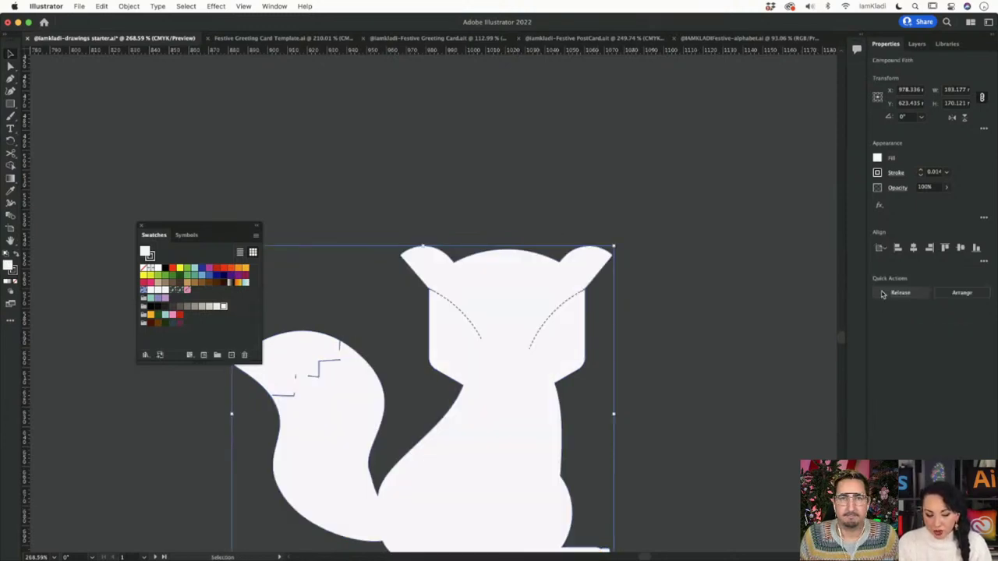
{"action": "key", "text": "super+z"}
{"action": "key", "text": "shift+super+z"}
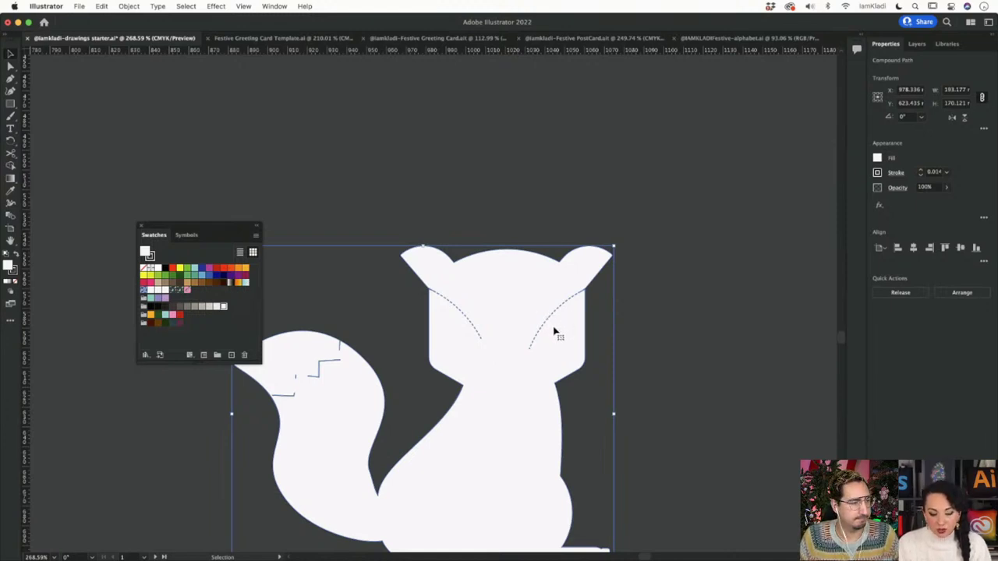
Step: Use Shape Builder to merge all fox regions and a tiny stray fragment into one shape
{"action": "left_click", "coordinate": [13, 168]}
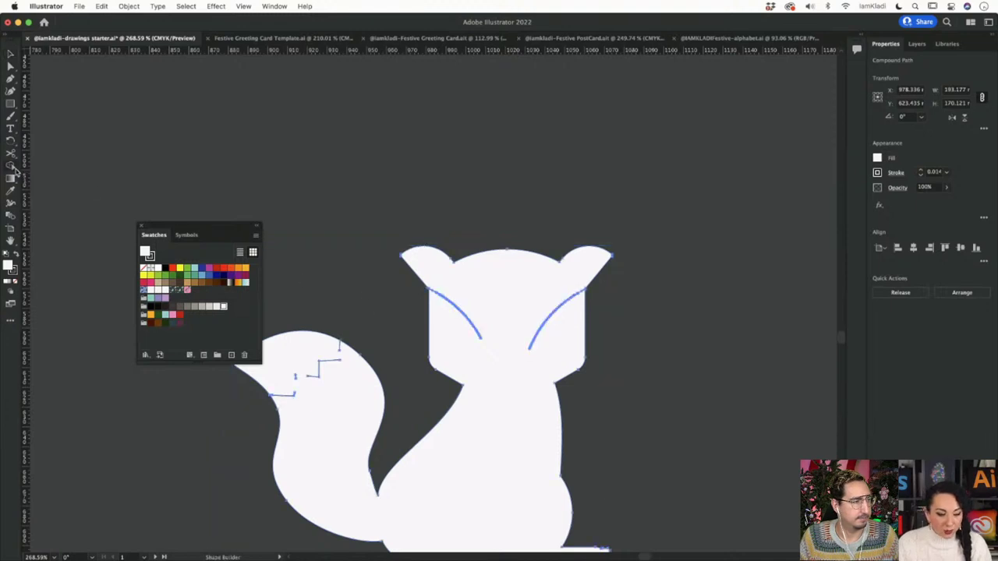
{"action": "left_click_drag", "start_coordinate": [445, 334], "coordinate": [559, 298]}
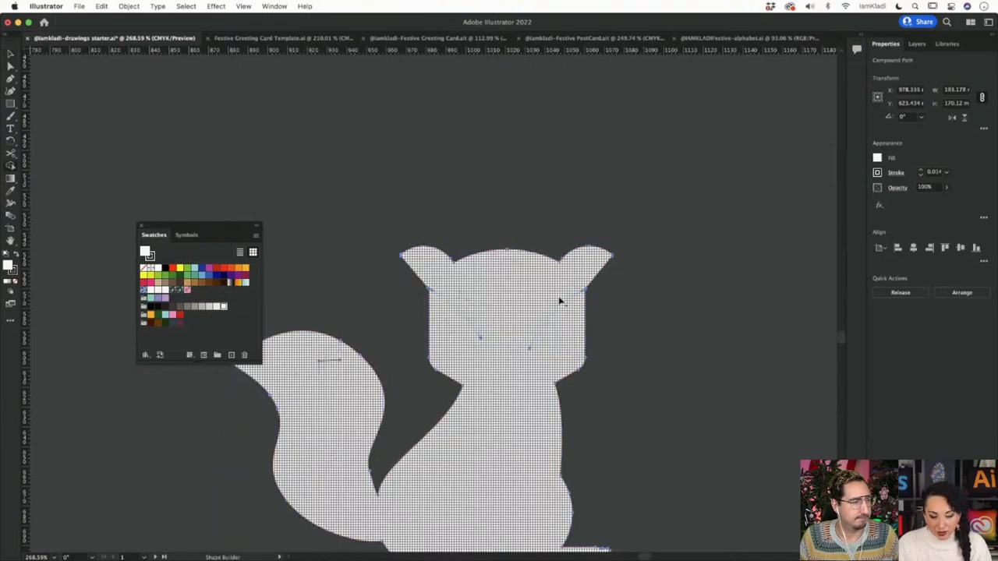
{"action": "mouse_move", "coordinate": [529, 350]}
{"action": "left_mouse_down"}
{"action": "mouse_move", "coordinate": [470, 338]}
{"action": "mouse_move", "coordinate": [479, 336]}
{"action": "left_mouse_up"}
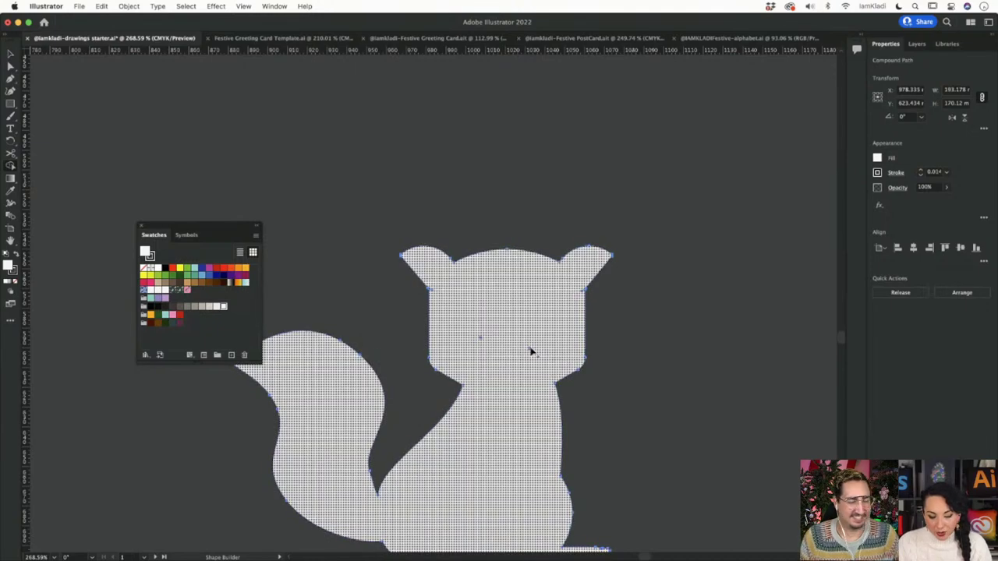
{"action": "left_click_drag", "start_coordinate": [526, 335], "coordinate": [847, 416]}
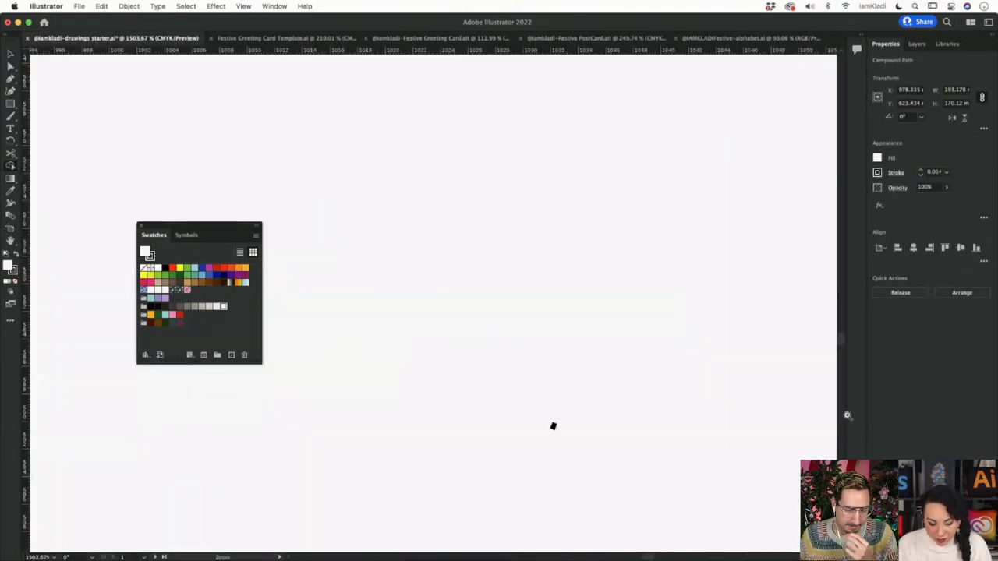
{"action": "left_click_drag", "start_coordinate": [553, 426], "coordinate": [560, 452]}
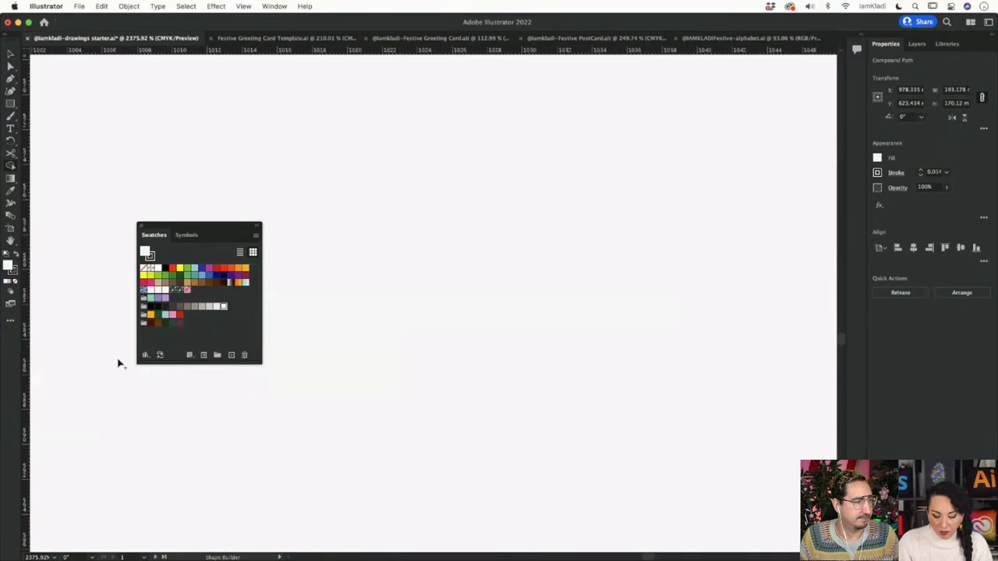
{"action": "left_click", "coordinate": [118, 363]}
{"action": "key", "text": "super+minus"}
{"action": "key", "text": "super+minus"}
{"action": "key", "text": "super+minus"}
{"action": "key", "text": "super+minus"}
{"action": "key", "text": "super+minus"}
{"action": "key", "text": "super+minus"}
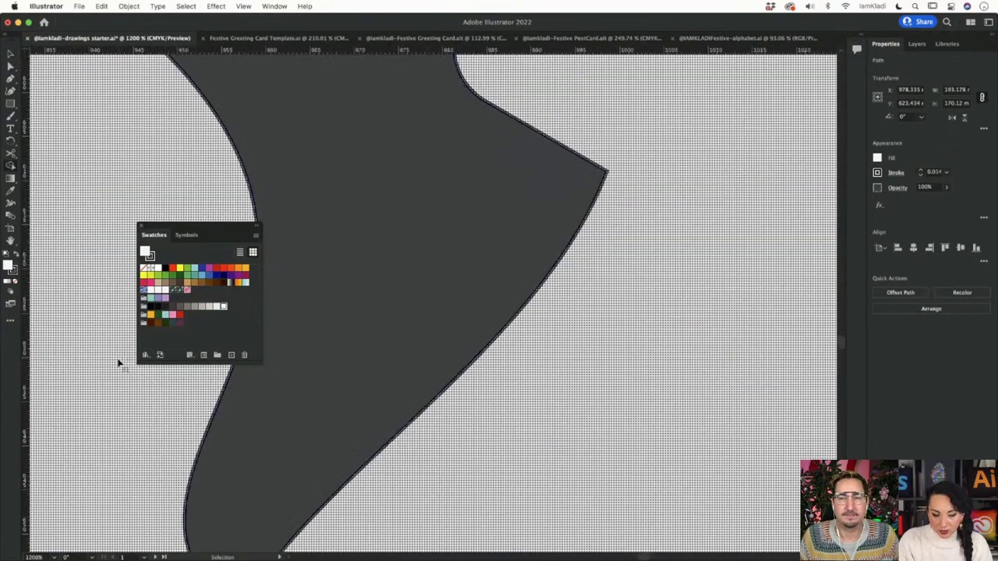
Step: Zoom into the first ear corner and delete its stray anchor point
{"action": "key", "text": "v"}
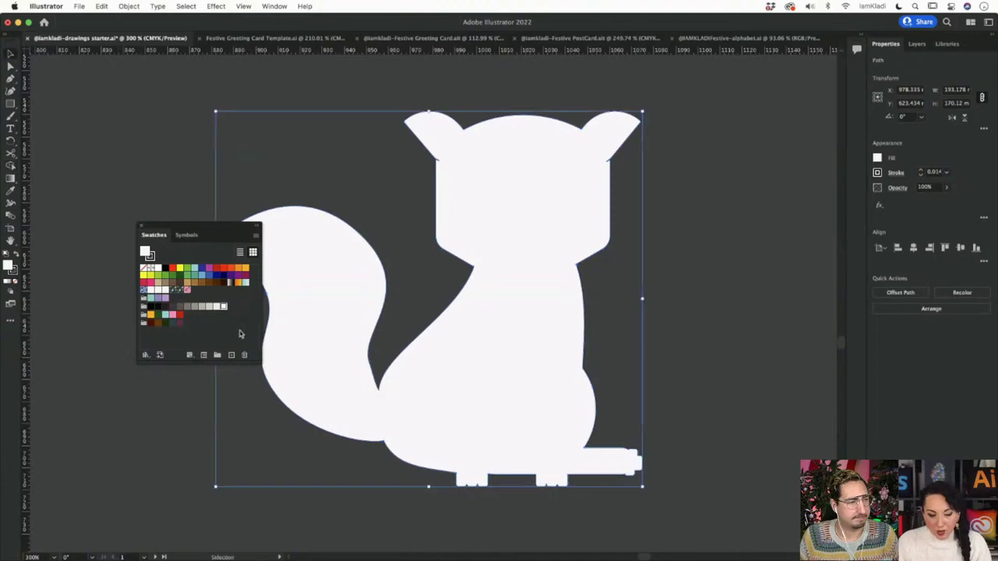
{"action": "key", "text": "a"}
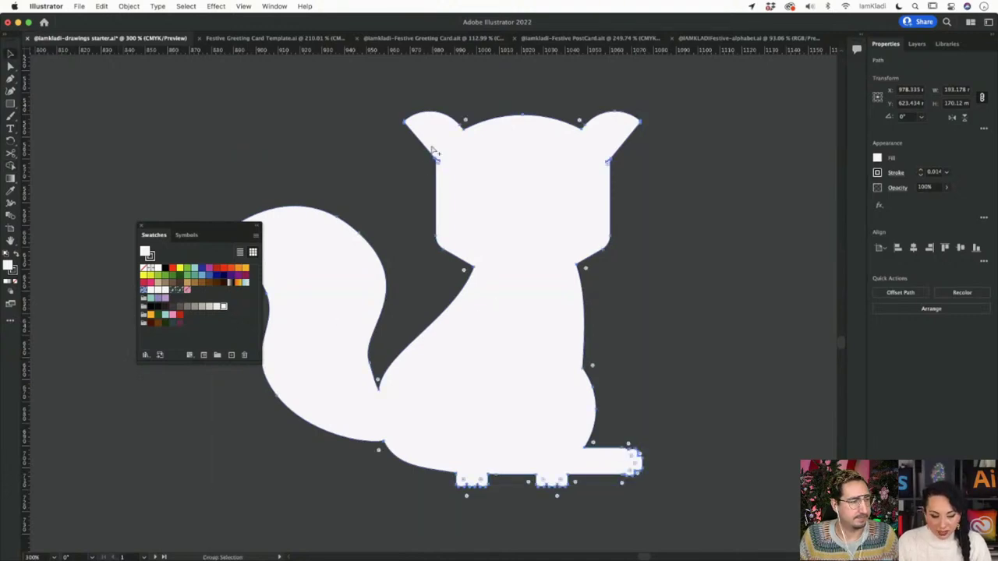
{"action": "left_click_drag", "start_coordinate": [414, 150], "coordinate": [479, 179]}
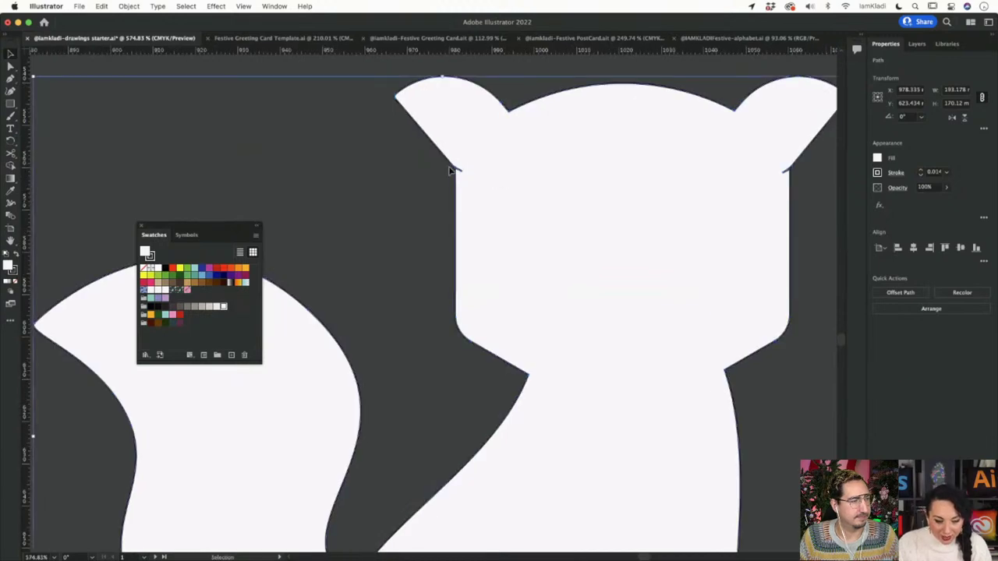
{"action": "left_click", "coordinate": [9, 173]}
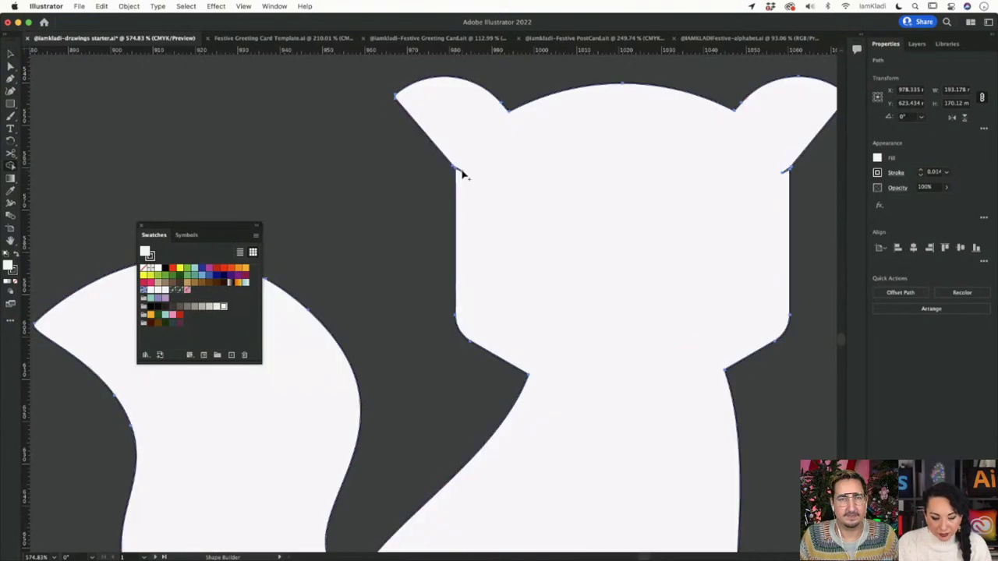
{"action": "key", "text": "z"}
{"action": "left_click_drag", "start_coordinate": [437, 164], "coordinate": [592, 245]}
{"action": "key", "text": "a"}
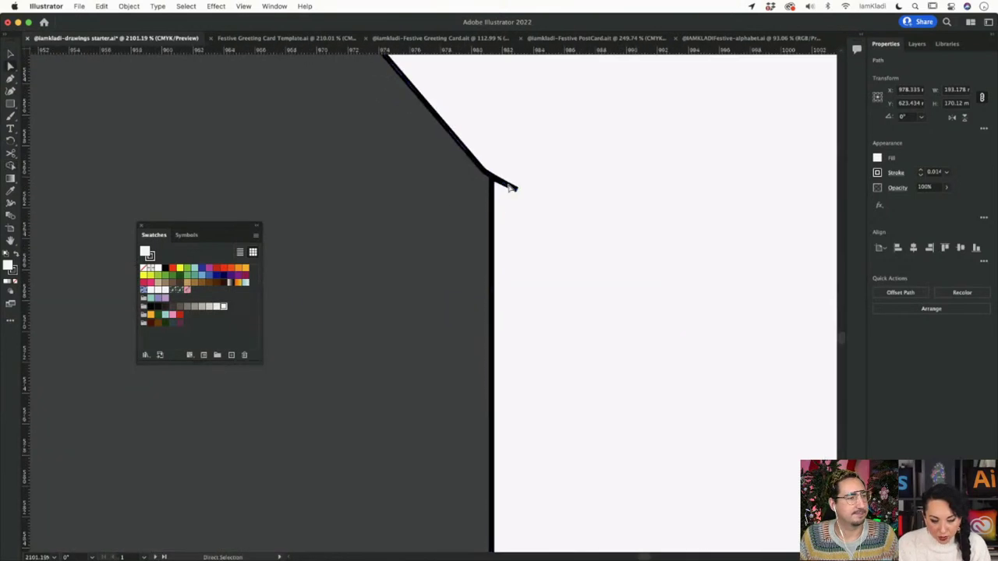
{"action": "left_click", "coordinate": [516, 191]}
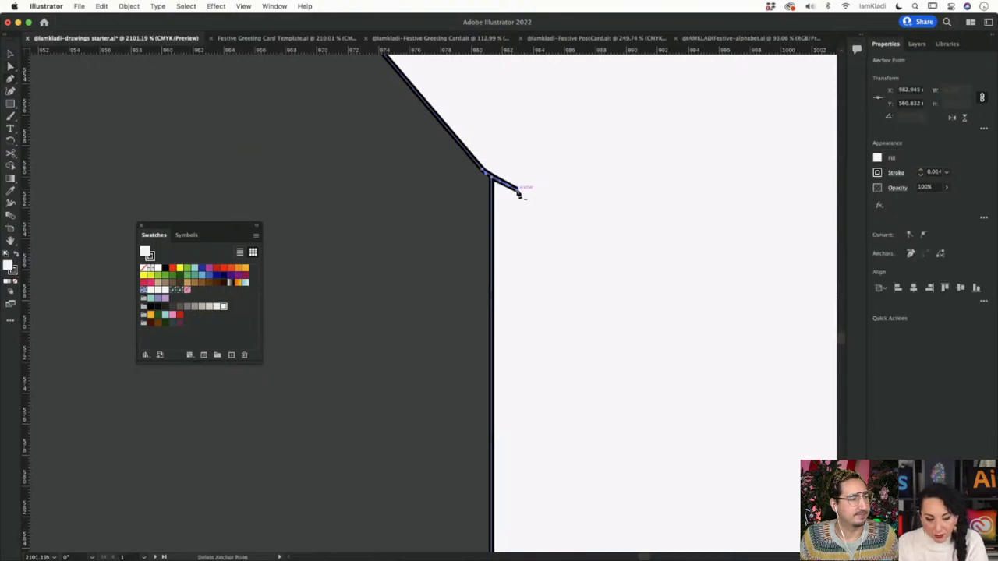
{"action": "key", "text": "minus"}
{"action": "left_click", "coordinate": [517, 192]}
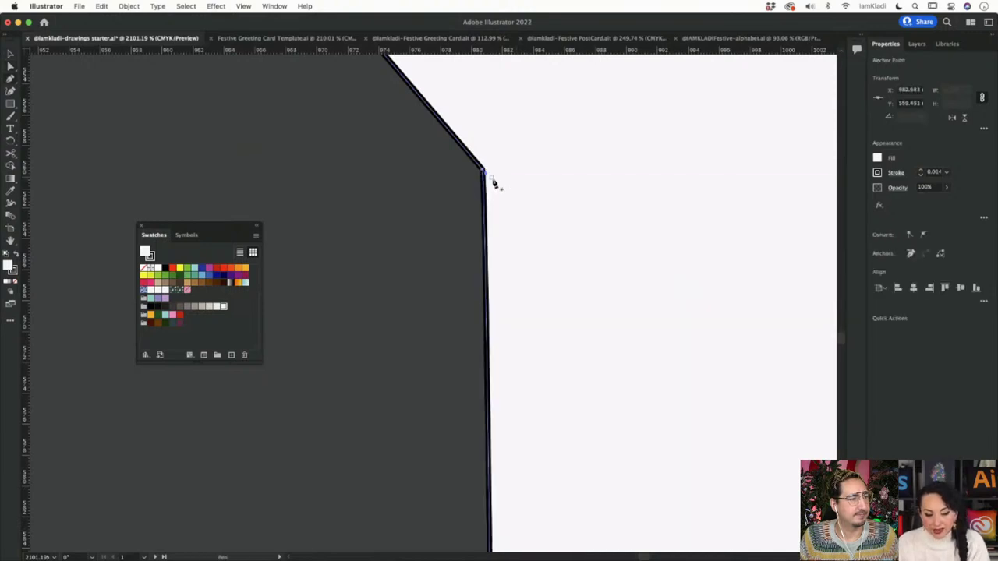
{"action": "left_click_drag", "start_coordinate": [622, 205], "coordinate": [327, 204]}
{"action": "left_click_drag", "start_coordinate": [623, 246], "coordinate": [332, 250]}
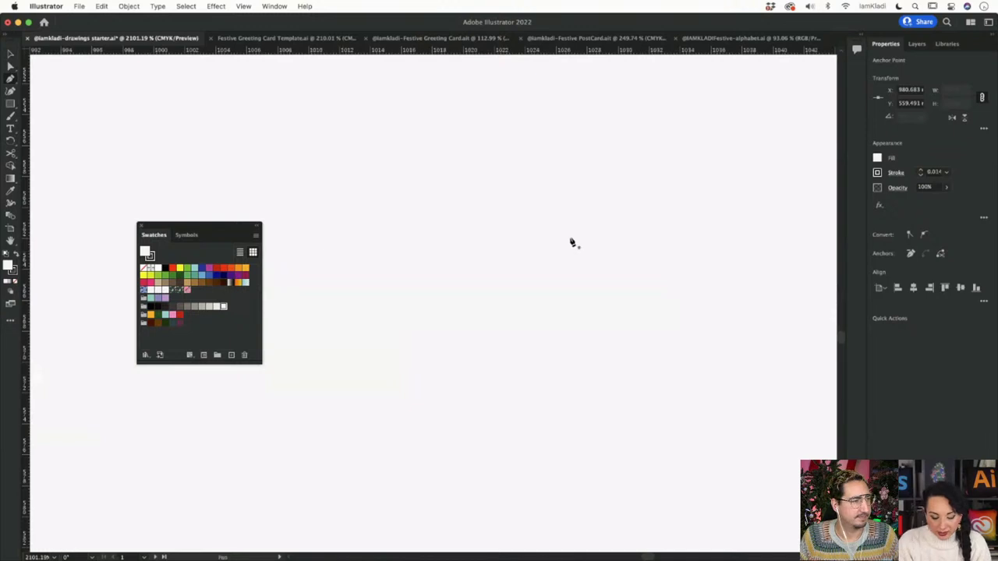
Step: Delete the stray anchor point at the corner of the other ear
{"action": "key", "text": "a"}
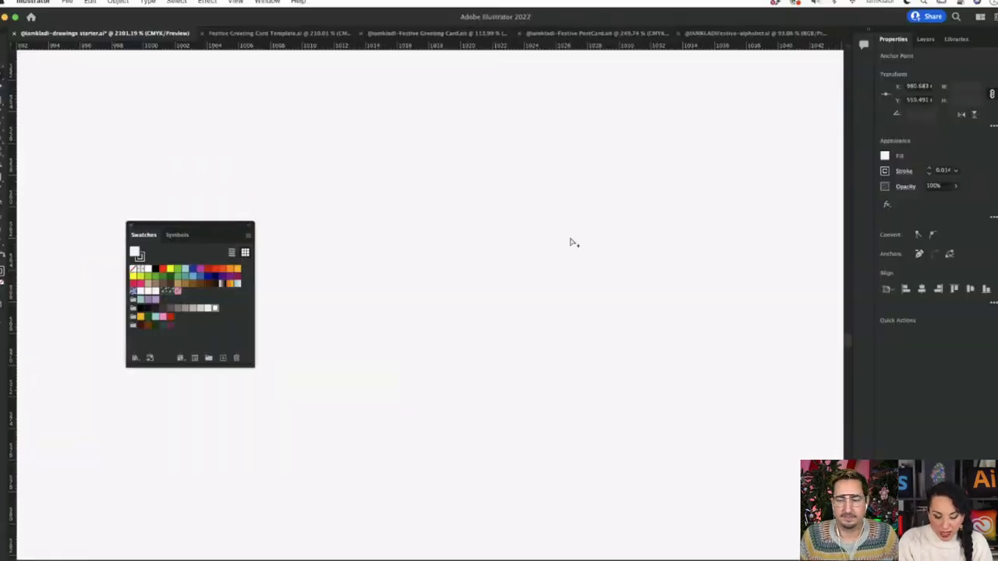
{"action": "key", "text": "p"}
{"action": "scroll", "coordinate": [570, 243], "scroll_direction": "down", "scroll_amount": 5}
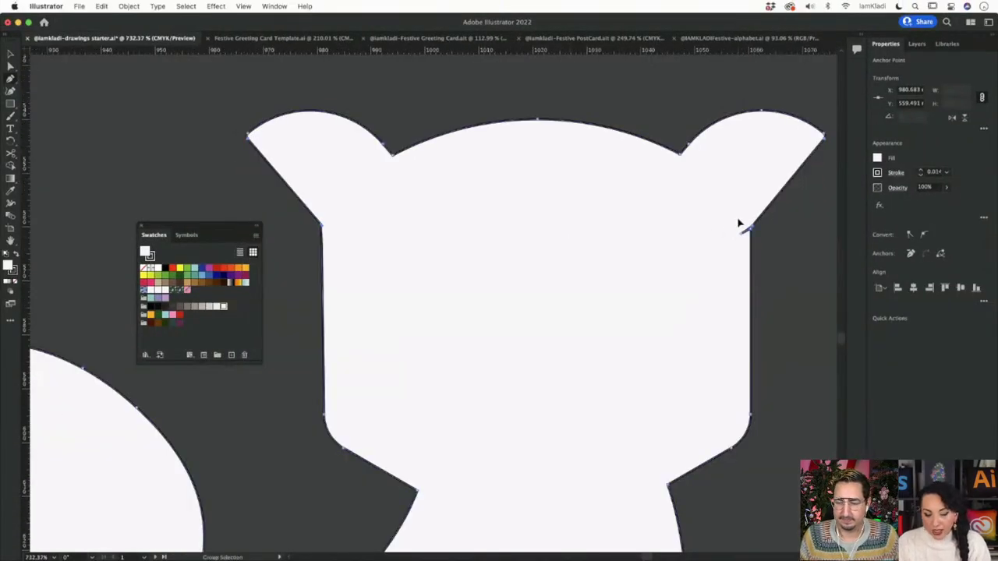
{"action": "left_click_drag", "start_coordinate": [740, 223], "coordinate": [731, 249]}
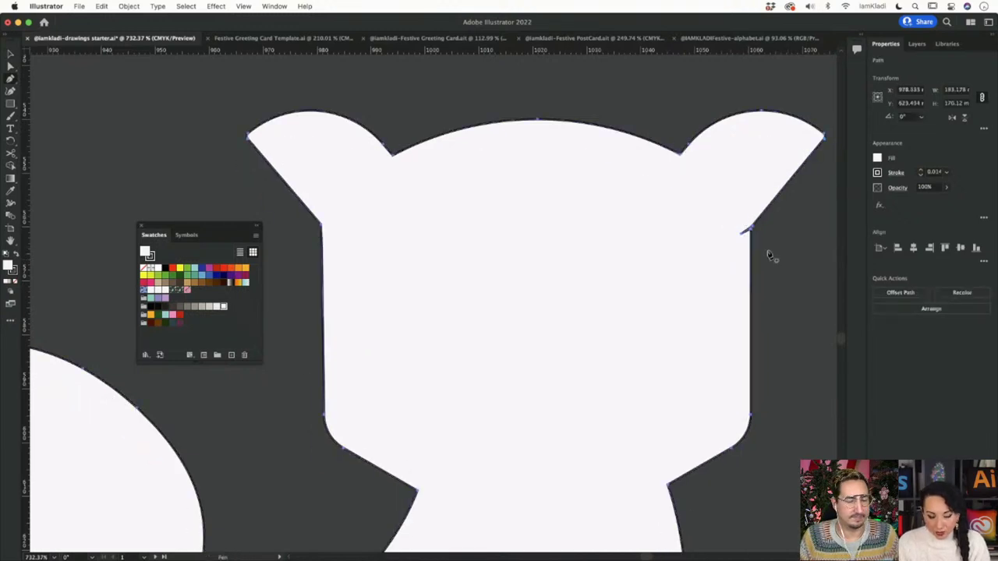
{"action": "key", "text": "v"}
{"action": "left_click", "coordinate": [820, 262]}
{"action": "scroll", "coordinate": [725, 218], "scroll_direction": "up", "scroll_amount": 5}
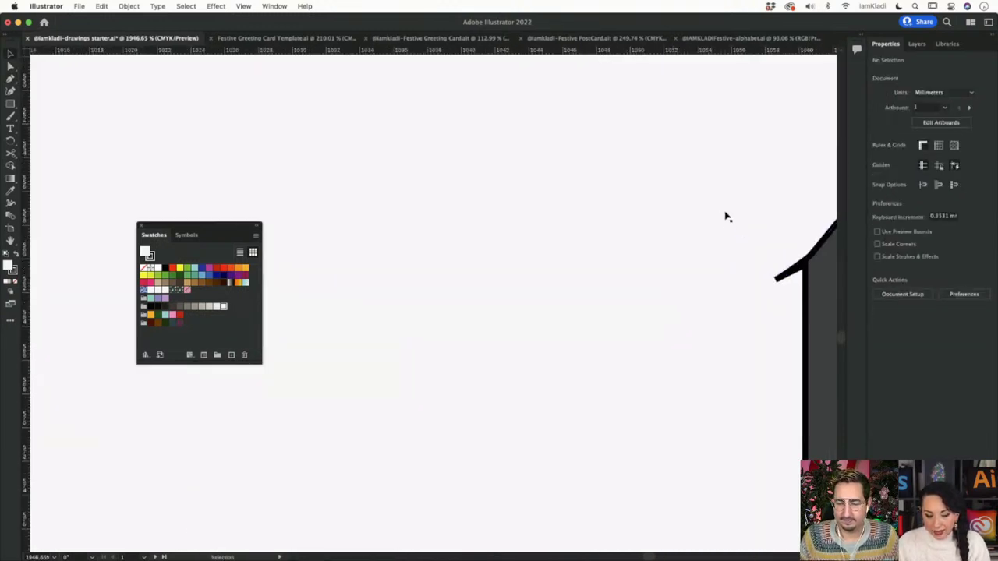
{"action": "left_click", "coordinate": [732, 272]}
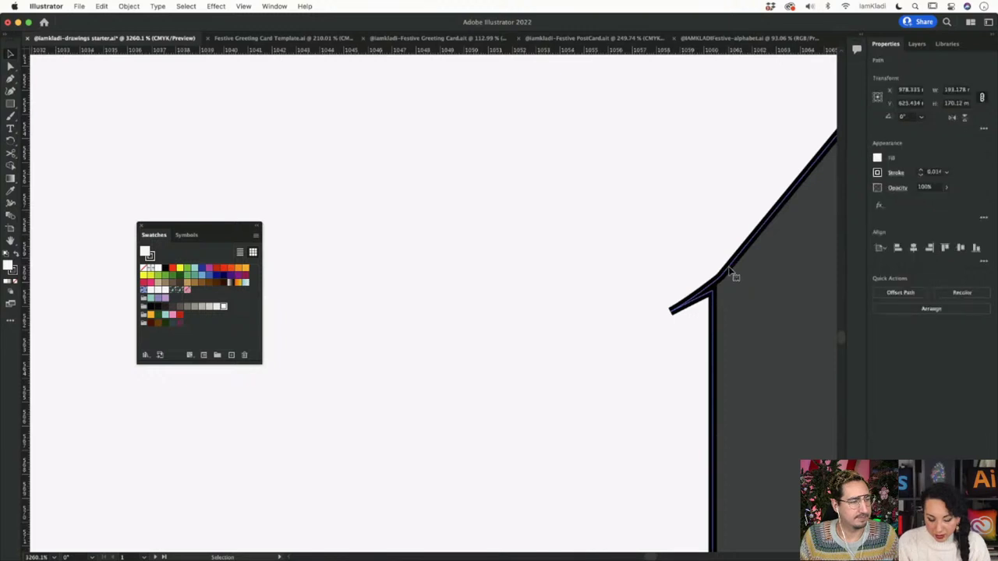
{"action": "key", "text": "p"}
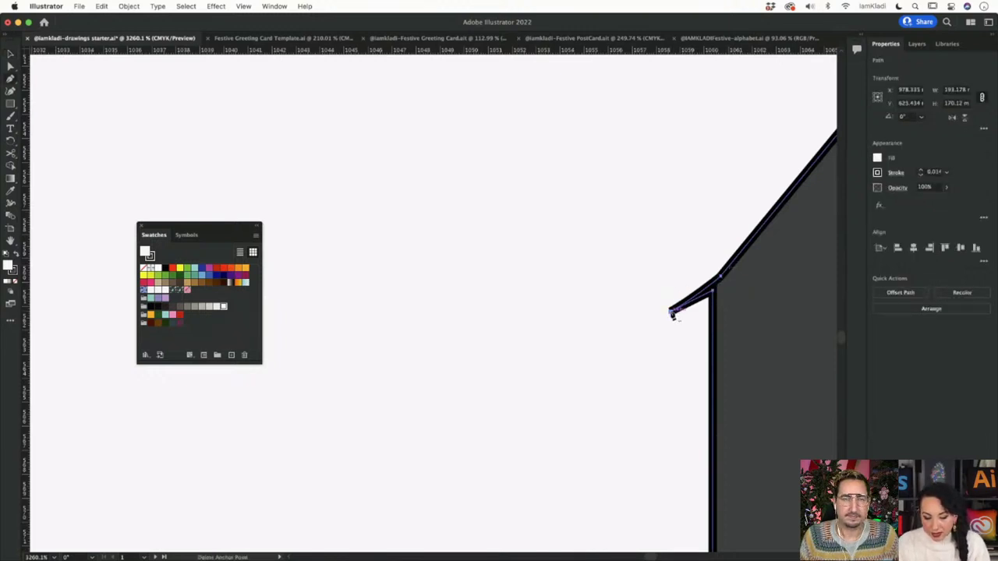
{"action": "left_click", "coordinate": [671, 315]}
{"action": "left_click", "coordinate": [714, 289]}
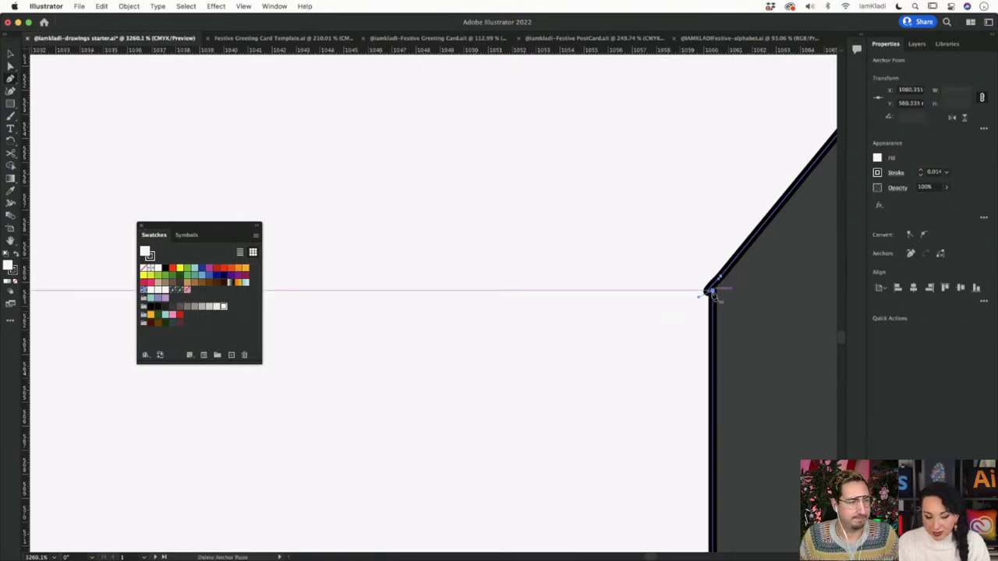
{"action": "scroll", "coordinate": [716, 296], "scroll_direction": "down", "scroll_amount": 10}
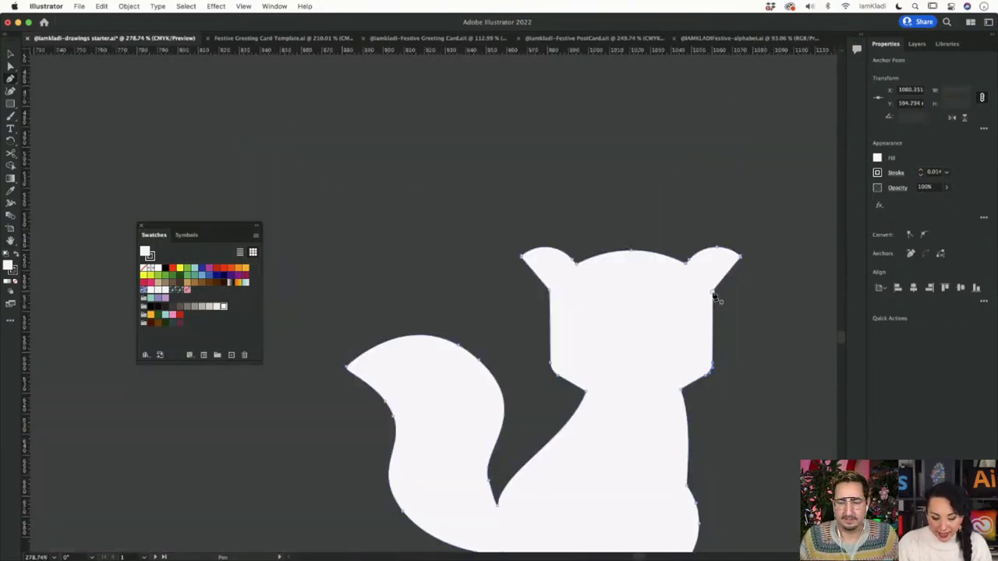
Step: Position the white silhouette over the fox copy and set its fill to None
{"action": "key", "text": "v"}
{"action": "scroll", "coordinate": [716, 296], "scroll_direction": "down", "scroll_amount": 5}
{"action": "mouse_move", "coordinate": [683, 311]}
{"action": "left_mouse_down"}
{"action": "mouse_move", "coordinate": [683, 184]}
{"action": "mouse_move", "coordinate": [691, 314]}
{"action": "left_mouse_up"}
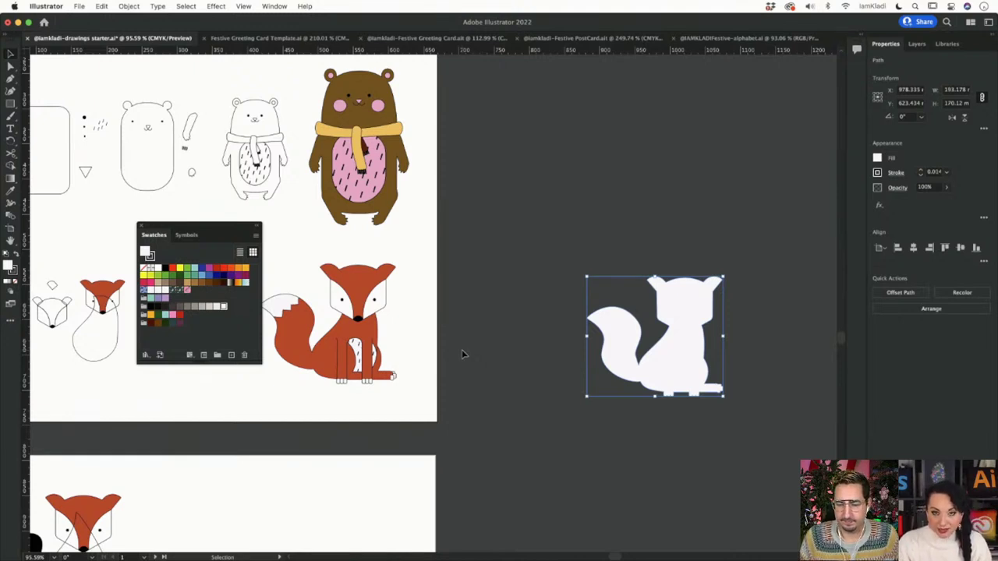
{"action": "key", "text": "slash"}
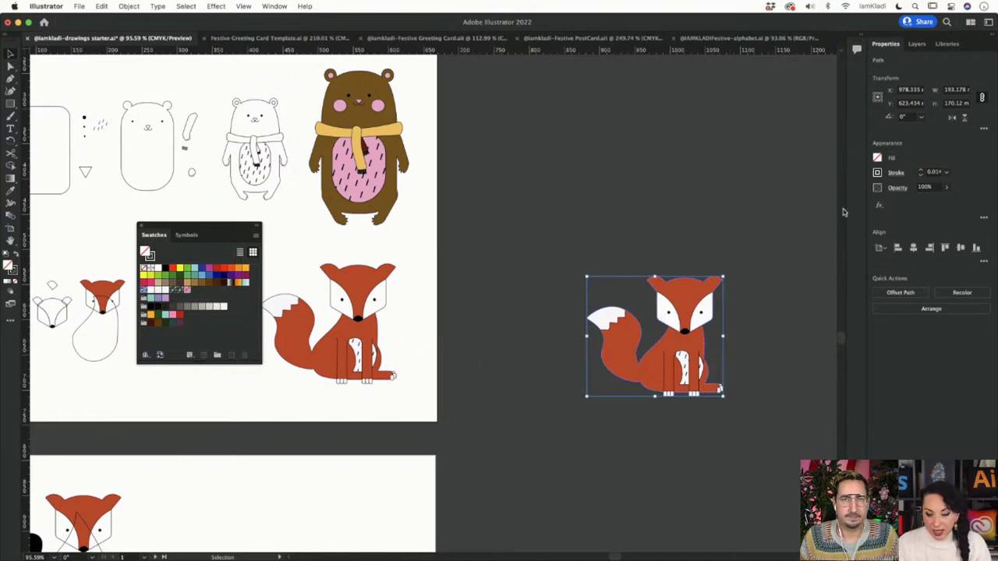
Step: Give the silhouette a 0.875 in stroke with round caps, aligned to the outside
{"action": "left_click", "coordinate": [895, 172]}
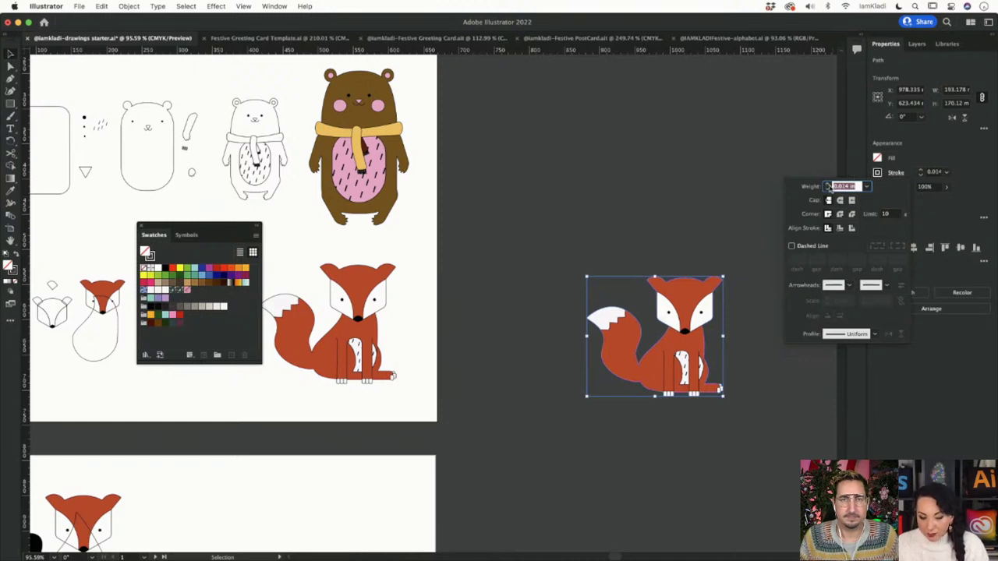
{"action": "left_click_drag", "start_coordinate": [827, 187], "coordinate": [827, 187]}
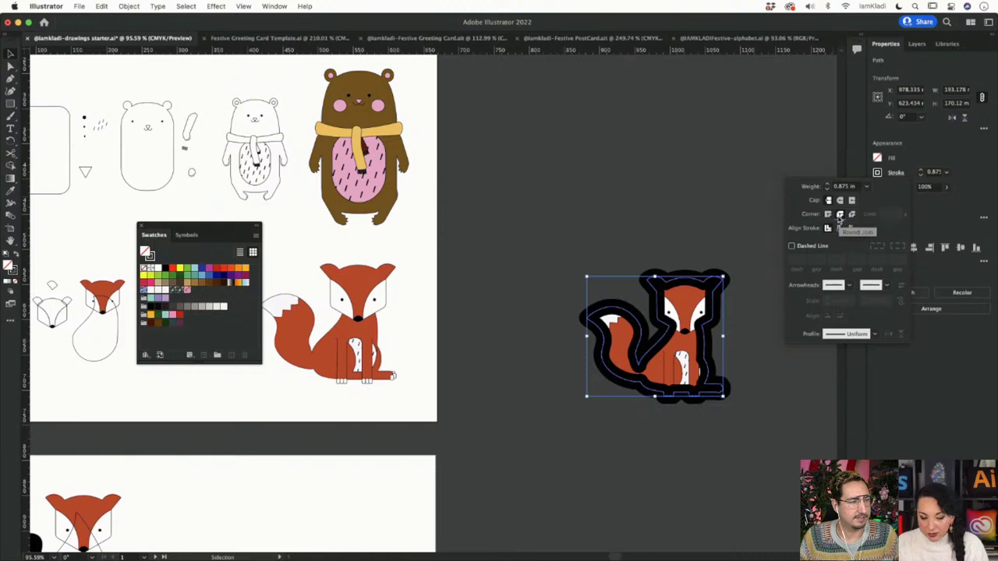
{"action": "left_click", "coordinate": [839, 201]}
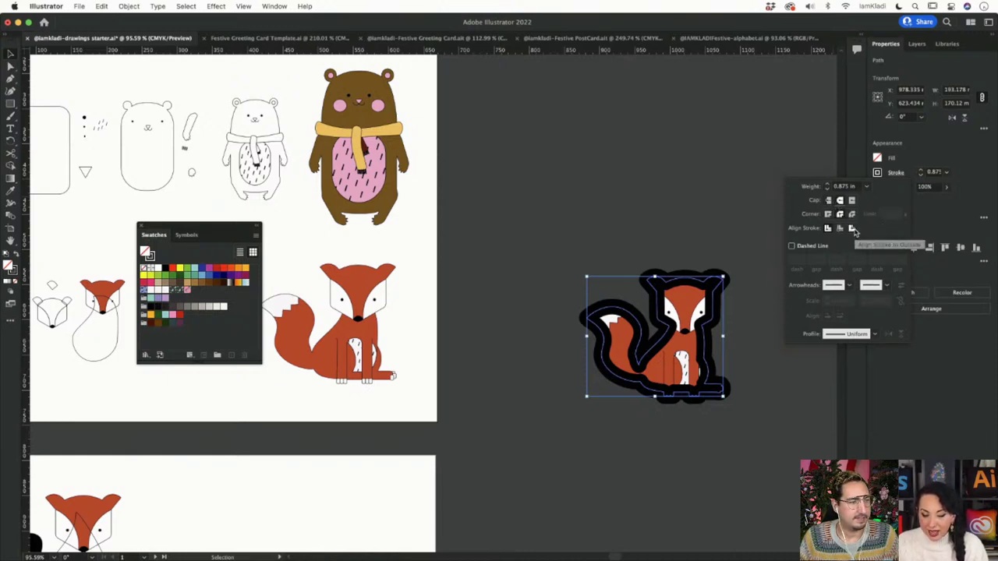
{"action": "left_click", "coordinate": [852, 228]}
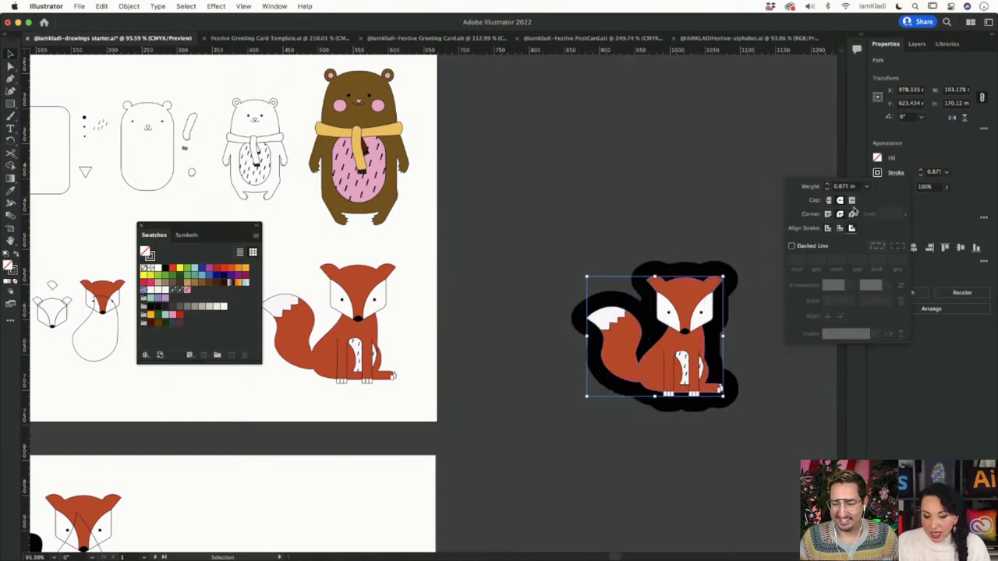
Step: Try several stroke colours, settle on black, then lower the stroke weight
{"action": "left_click", "coordinate": [878, 173]}
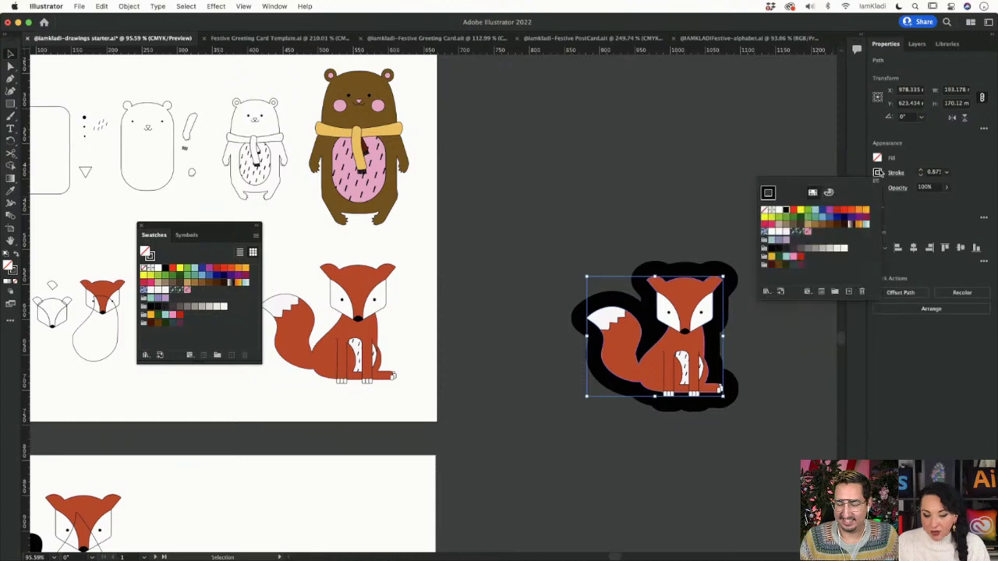
{"action": "left_click", "coordinate": [778, 212]}
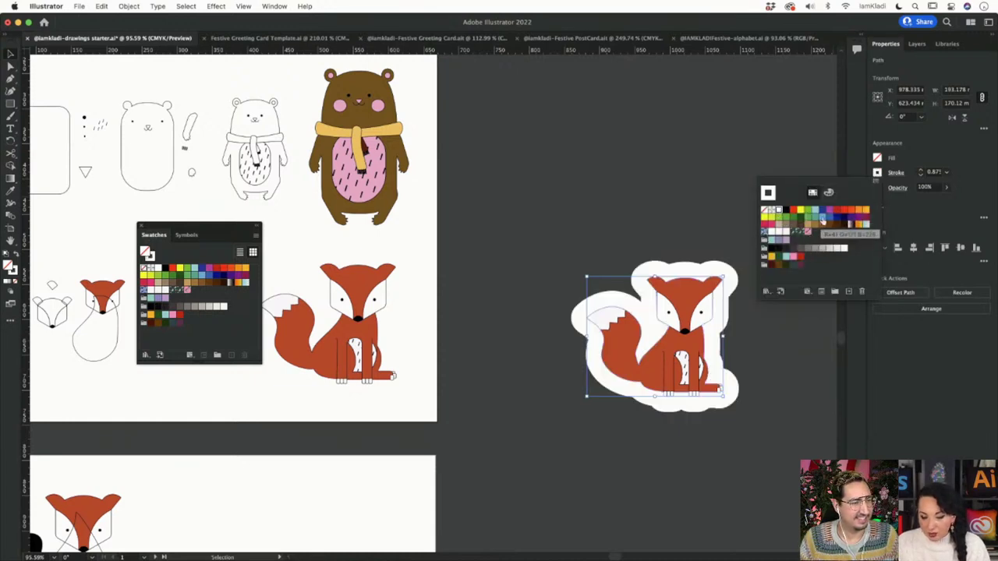
{"action": "left_click", "coordinate": [844, 213]}
{"action": "left_click", "coordinate": [846, 212]}
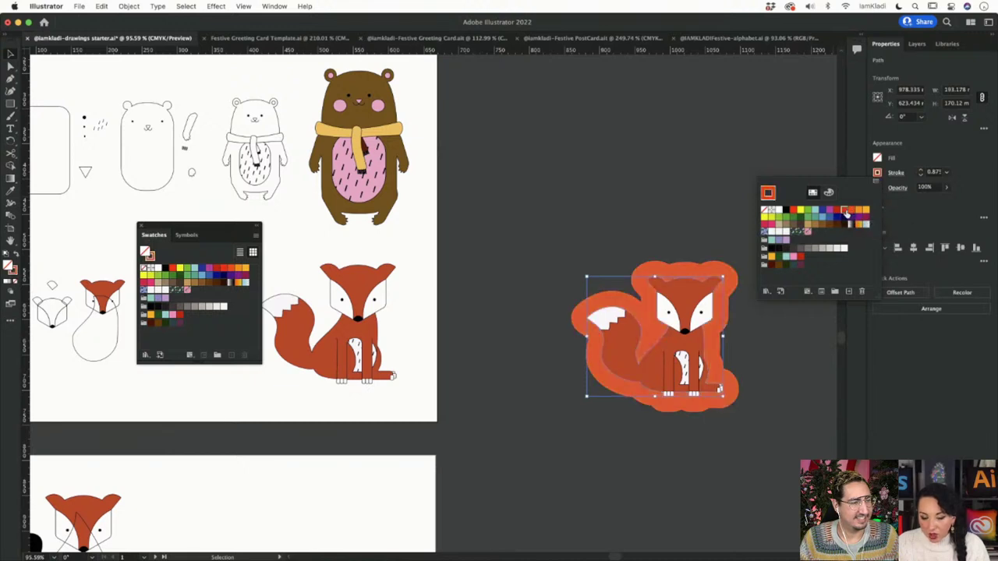
{"action": "left_click", "coordinate": [825, 226]}
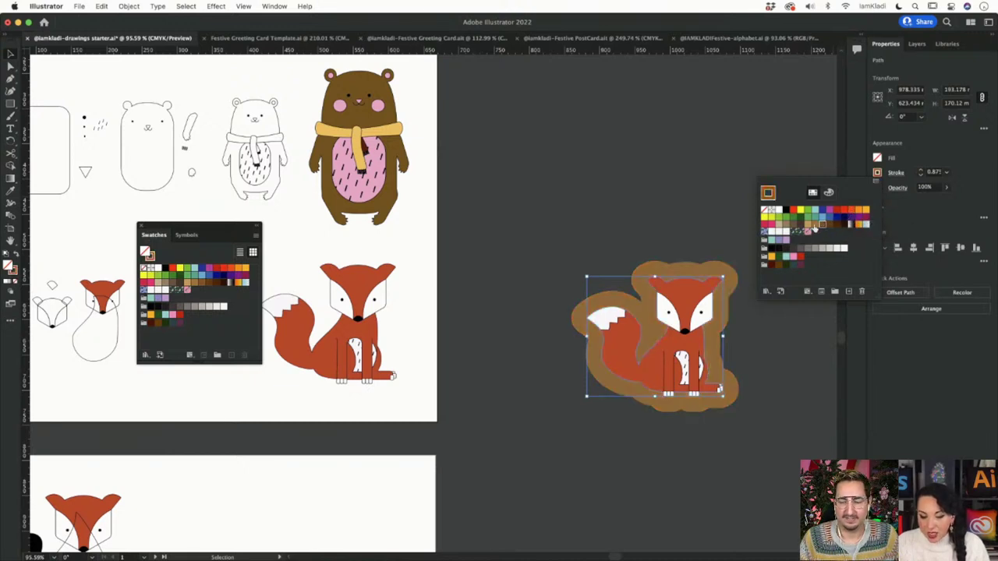
{"action": "left_click", "coordinate": [772, 248]}
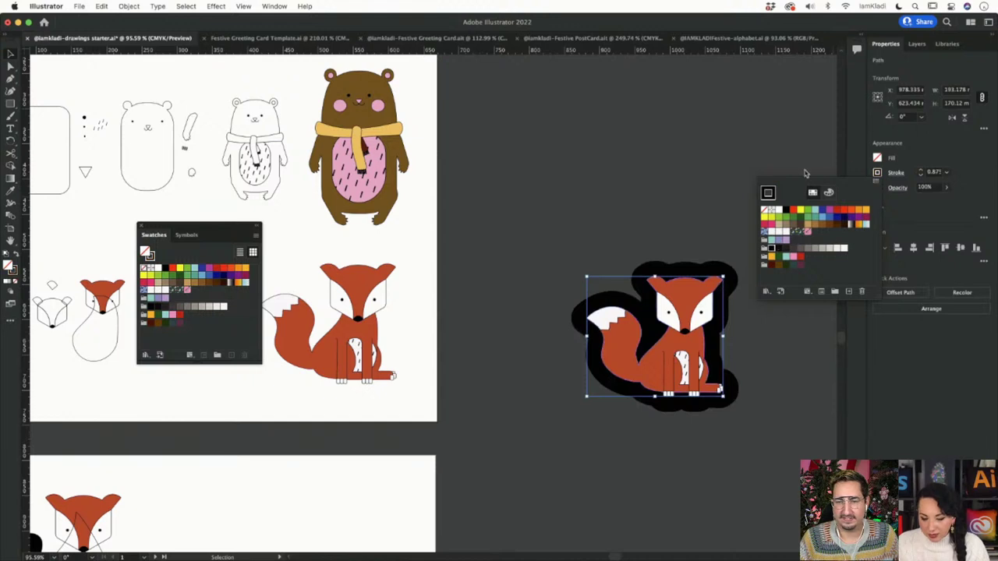
{"action": "left_click", "coordinate": [924, 177]}
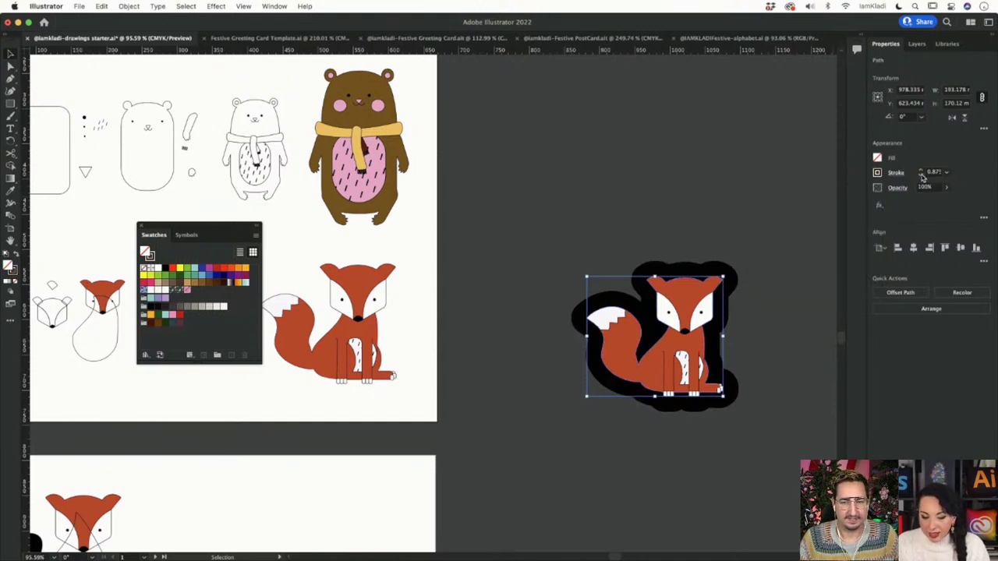
{"action": "left_click", "coordinate": [921, 174]}
{"action": "left_click", "coordinate": [921, 175]}
{"action": "left_click", "coordinate": [921, 174]}
{"action": "left_click", "coordinate": [921, 174]}
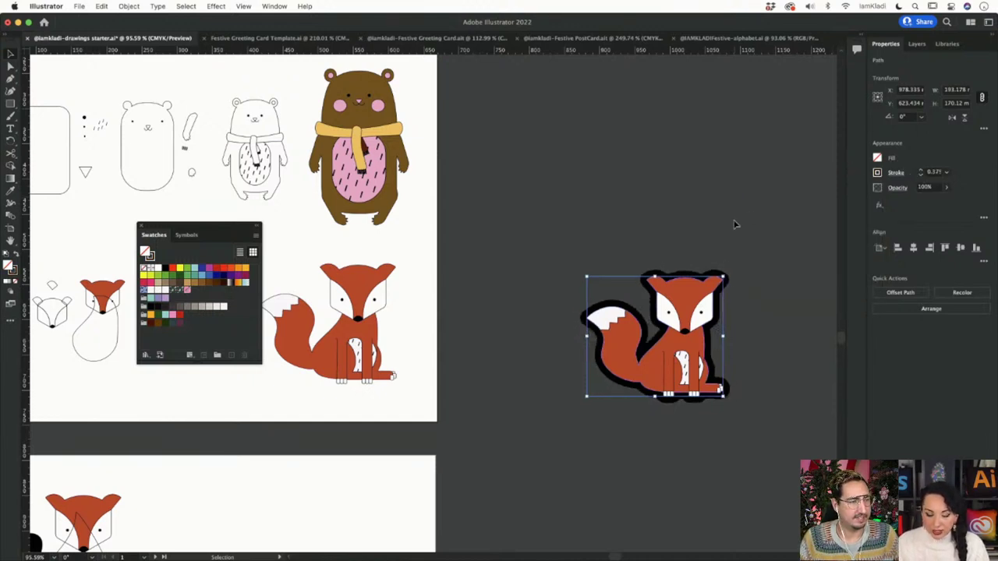
Step: Raise the fox border's stroke weight to 0.75 using the spinner arrows
{"action": "scroll", "coordinate": [734, 224], "scroll_direction": "up", "scroll_amount": 5}
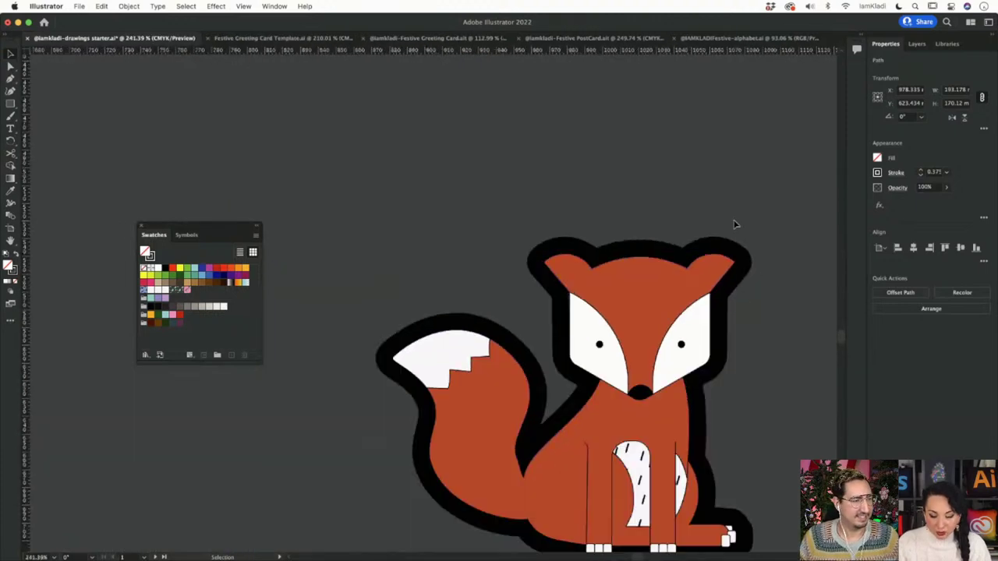
{"action": "scroll", "coordinate": [734, 225], "scroll_direction": "down", "scroll_amount": 2}
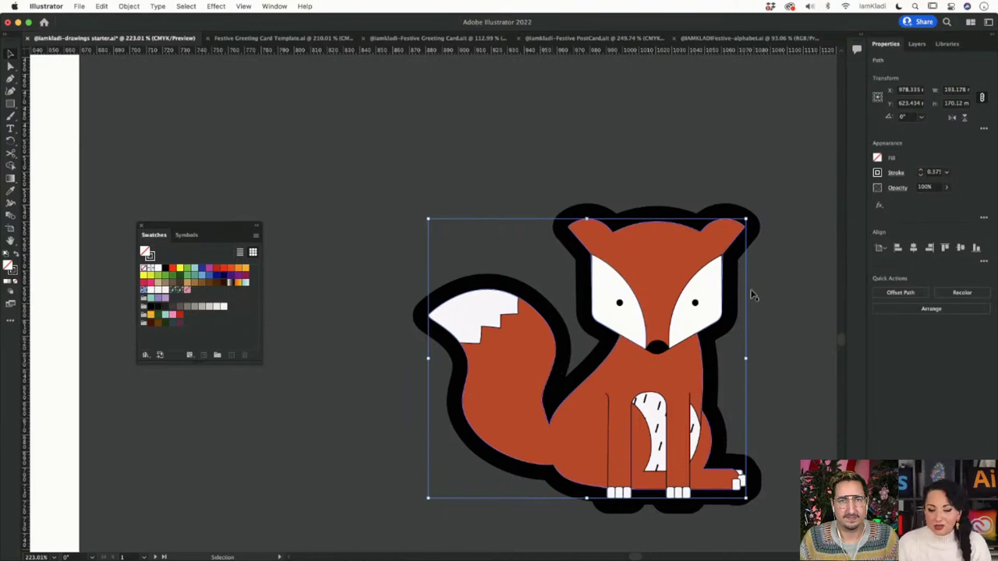
{"action": "left_click", "coordinate": [922, 174]}
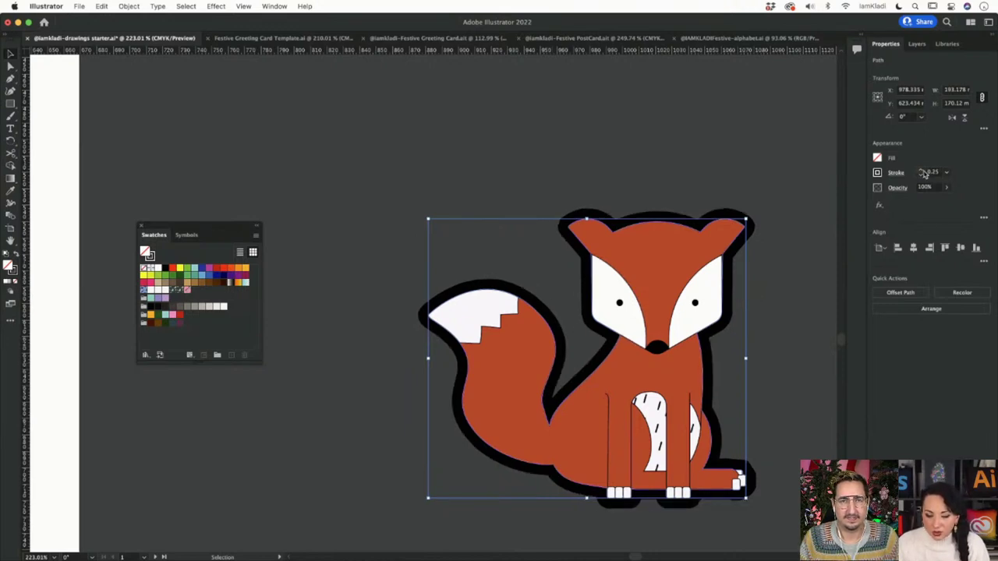
{"action": "left_click", "coordinate": [922, 170]}
{"action": "left_click", "coordinate": [922, 171]}
{"action": "left_click", "coordinate": [922, 170]}
{"action": "left_click", "coordinate": [923, 171]}
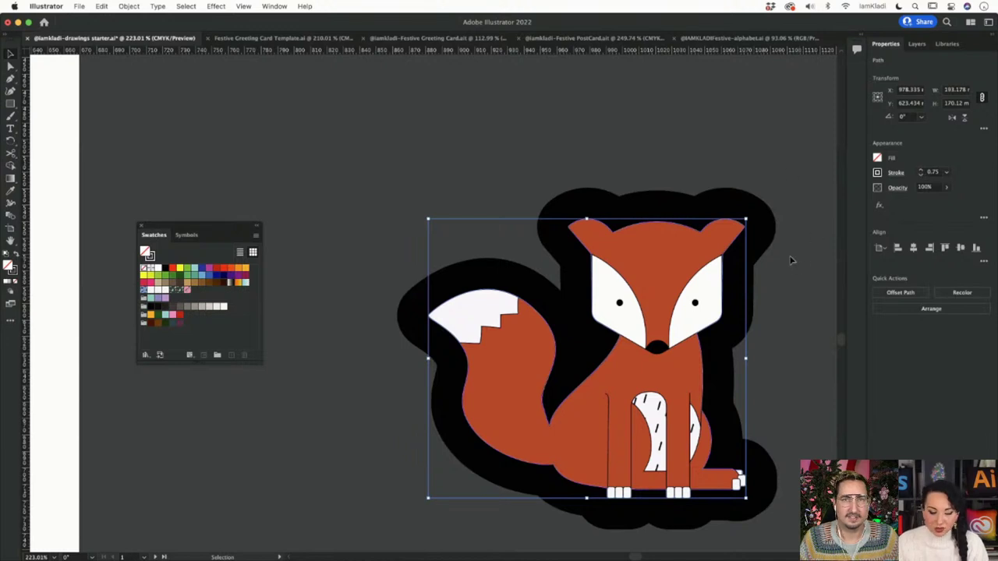
{"action": "left_click", "coordinate": [129, 6]}
Step: Apply Object > Path > Outline Stroke to the black border, then deselect the sticker
{"action": "mouse_move", "coordinate": [140, 268]}
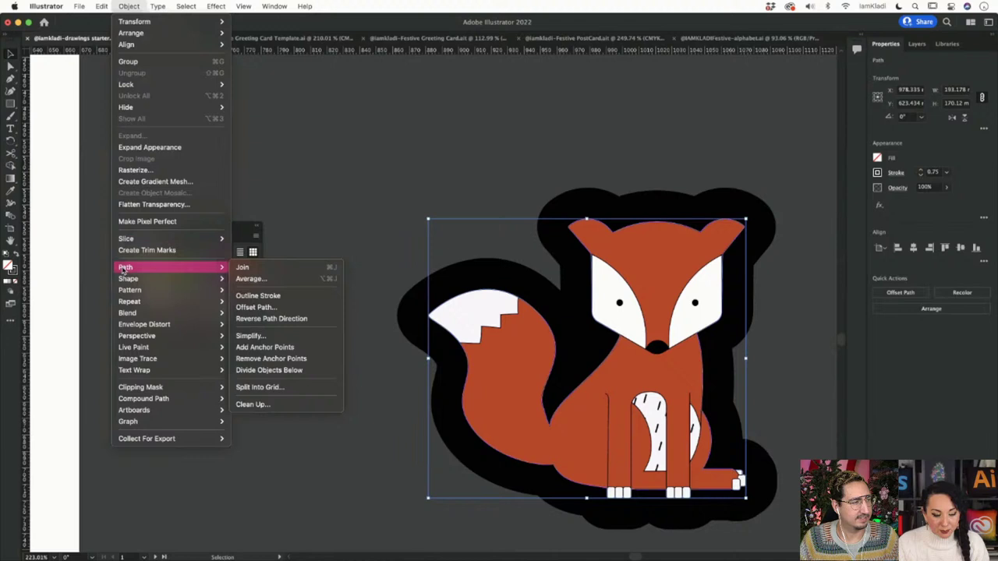
{"action": "left_click", "coordinate": [277, 296]}
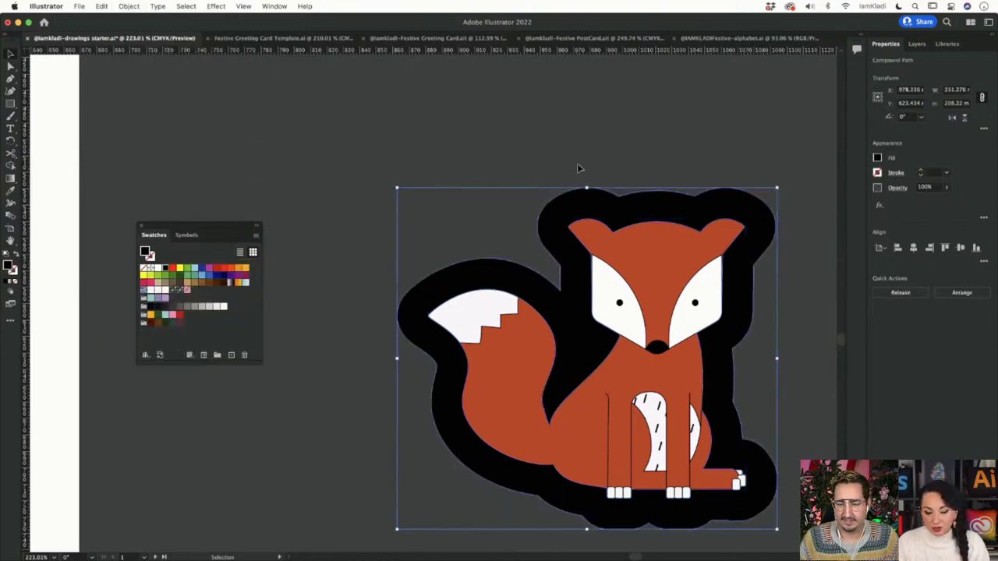
{"action": "scroll", "coordinate": [667, 284], "scroll_direction": "down", "scroll_amount": 2}
{"action": "scroll", "coordinate": [666, 285], "scroll_direction": "right", "scroll_amount": 3}
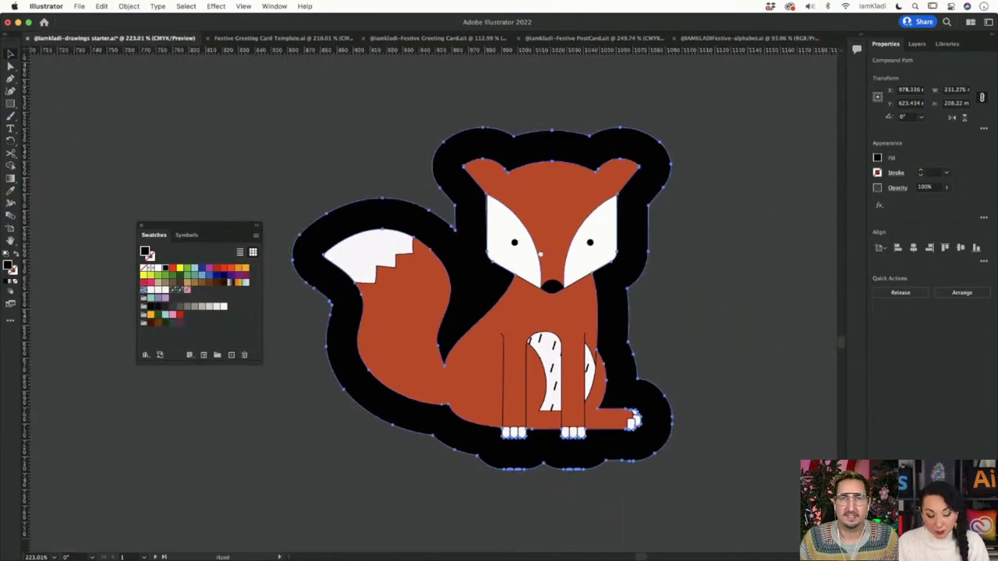
{"action": "left_click", "coordinate": [666, 285]}
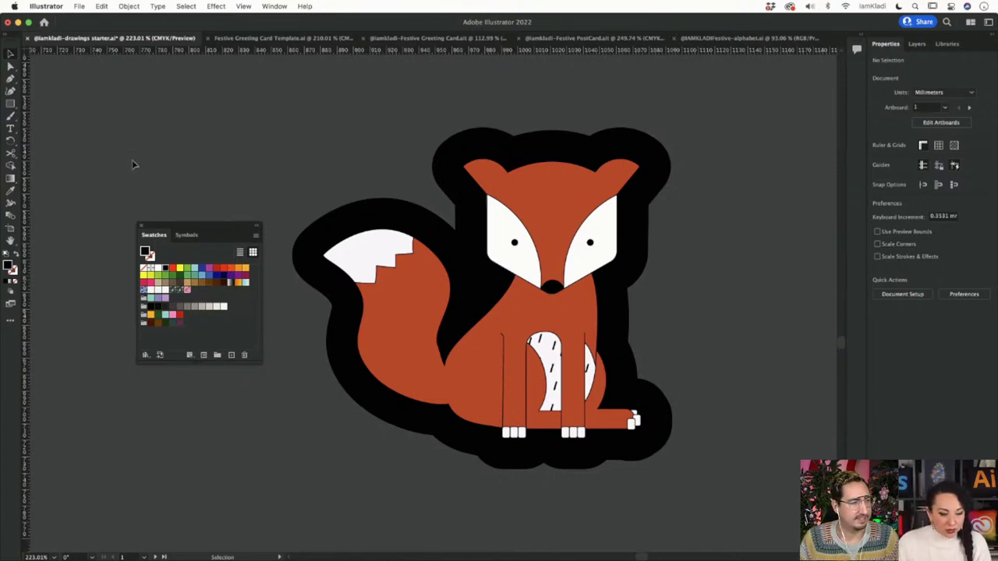
Step: Create a text box above the fox's tail, type the artist's handle, and colour it white
{"action": "left_click", "coordinate": [11, 129]}
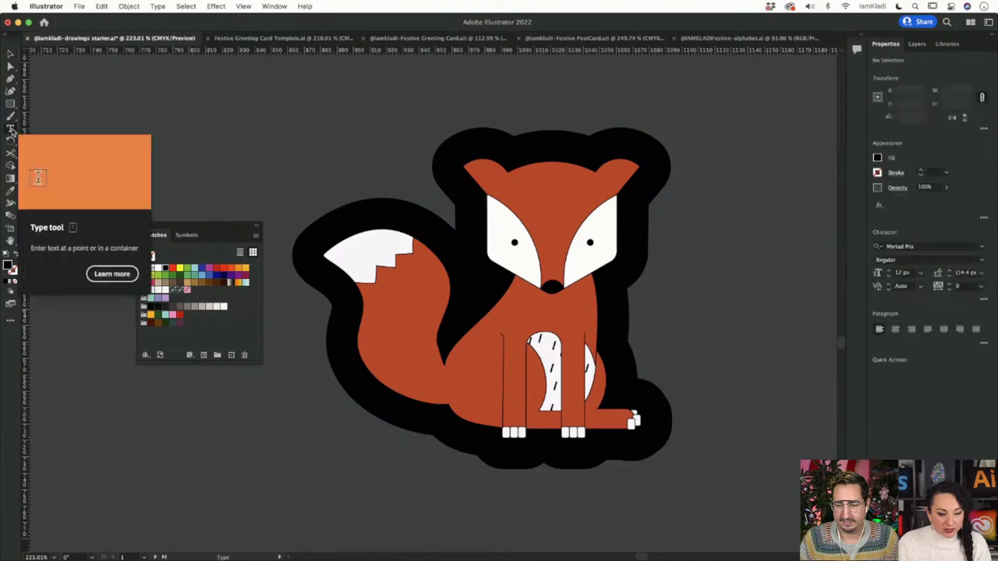
{"action": "left_click_drag", "start_coordinate": [227, 150], "coordinate": [367, 171]}
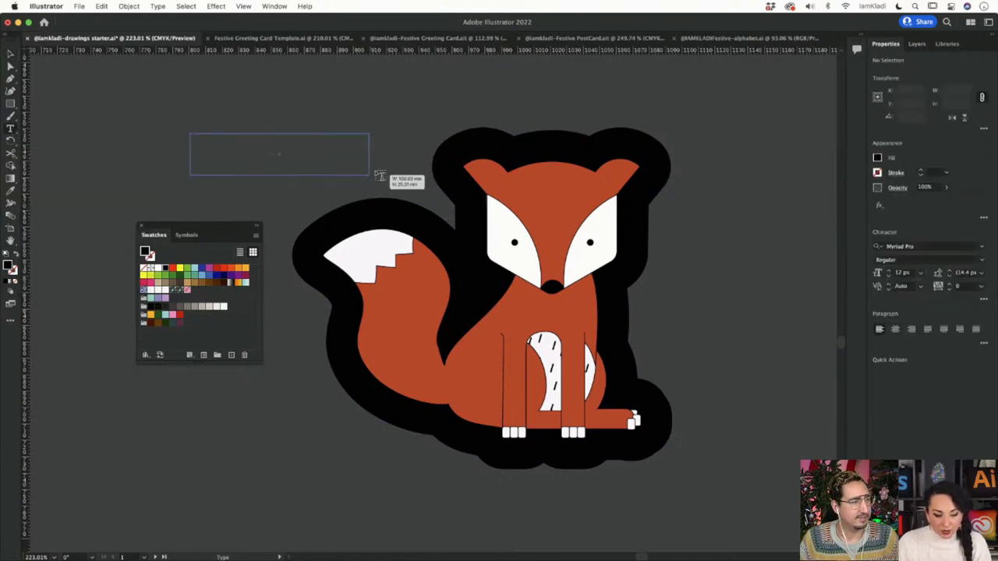
{"action": "key", "text": "BackSpace"}
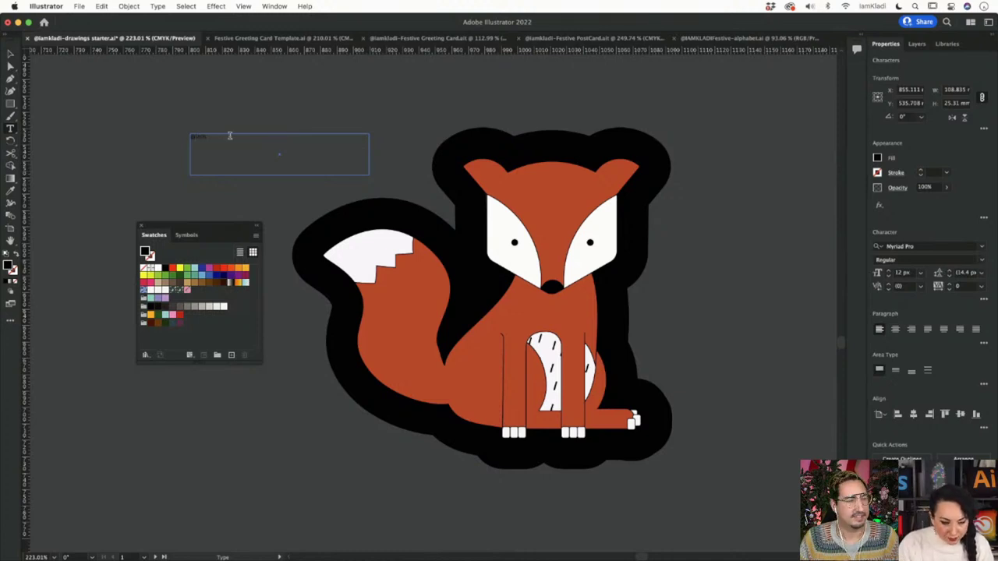
{"action": "scroll", "coordinate": [227, 134], "scroll_direction": "up", "scroll_amount": 3}
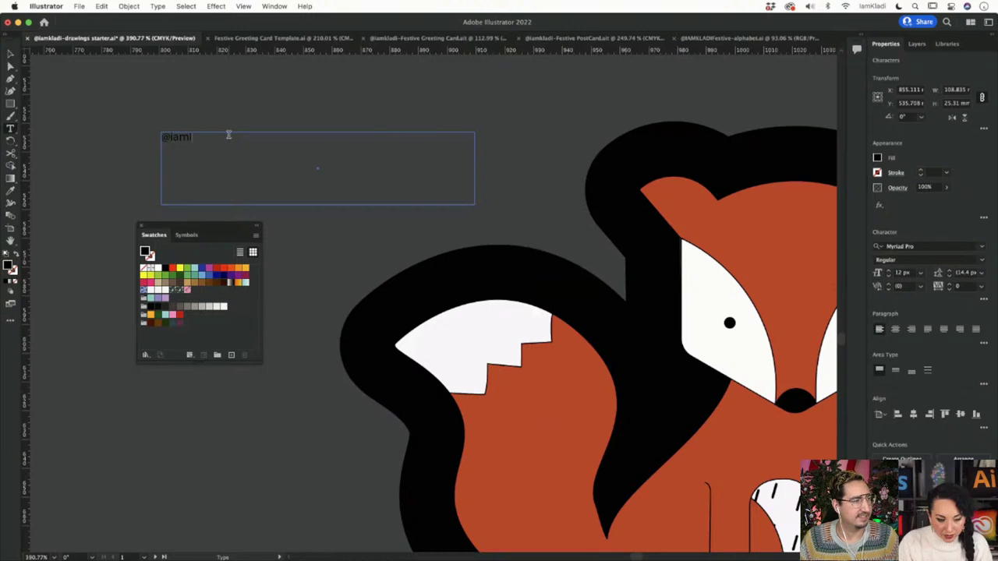
{"action": "key", "text": "BackSpace"}
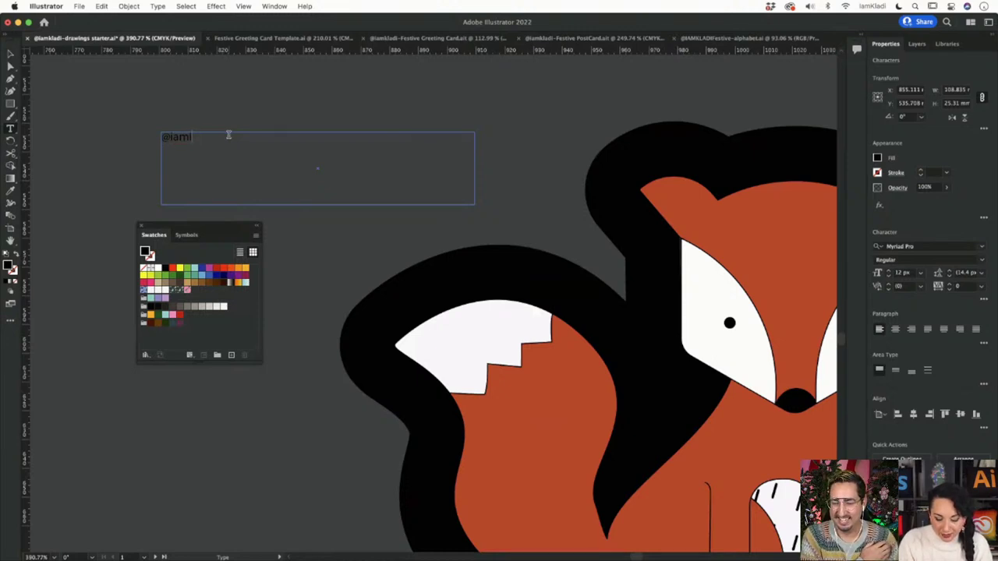
{"action": "key", "text": "BackSpace"}
{"action": "key", "text": "BackSpace"}
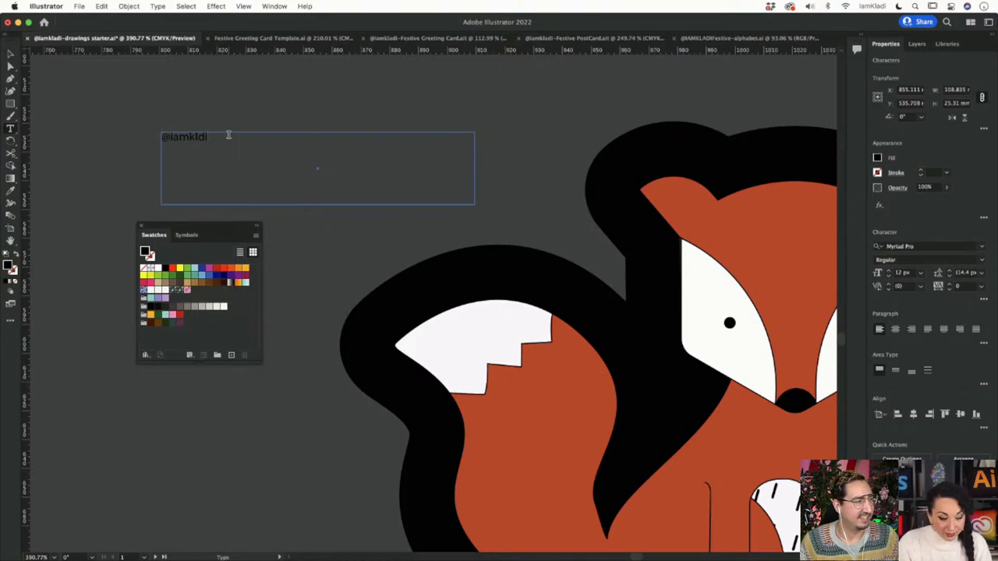
{"action": "key", "text": "BackSpace"}
{"action": "key", "text": "BackSpace"}
{"action": "type", "text": "adi"}
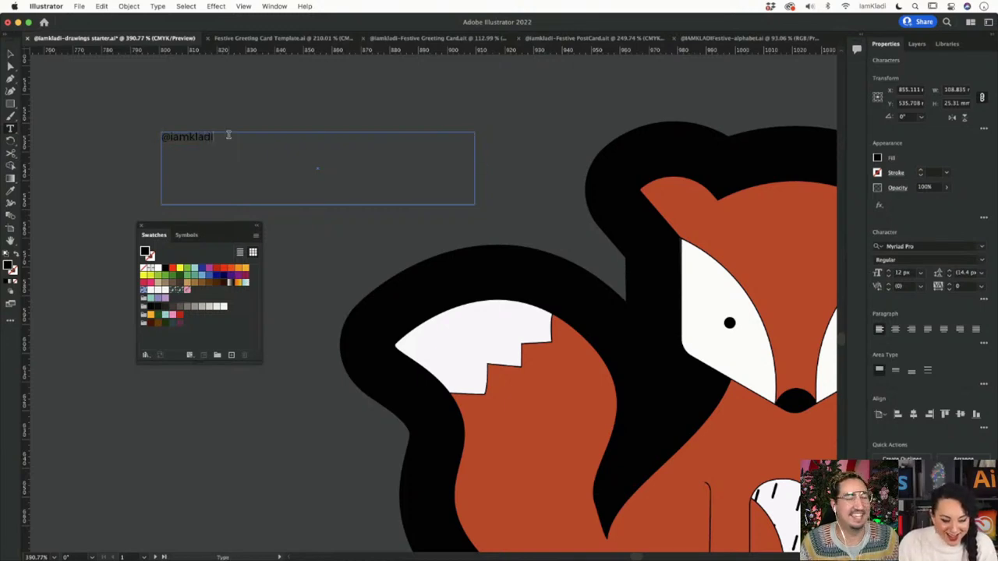
{"action": "triple_click", "coordinate": [196, 138]}
{"action": "left_click", "coordinate": [159, 270]}
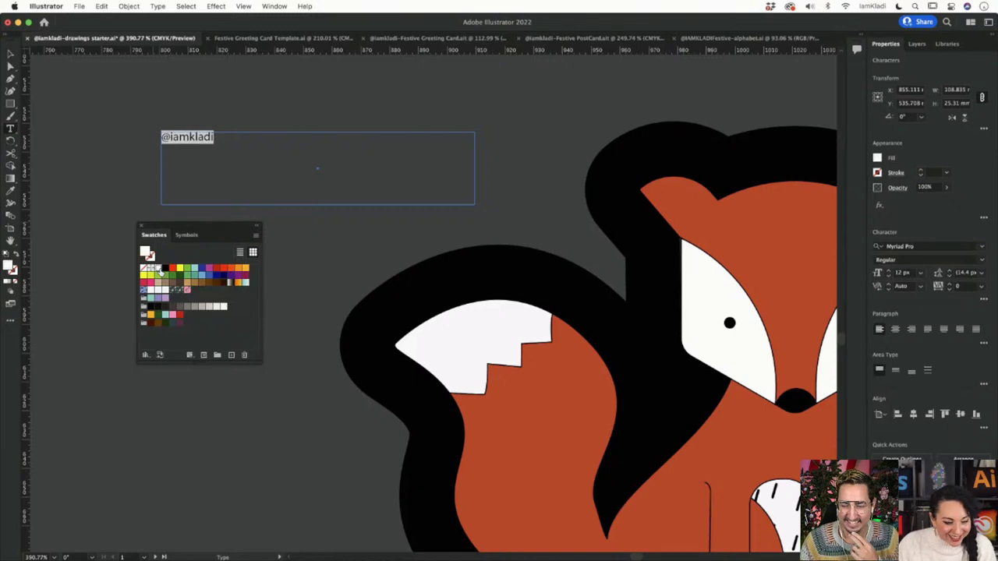
Step: Set the signature in Termina and move it onto the black border near the tail
{"action": "left_click", "coordinate": [11, 53]}
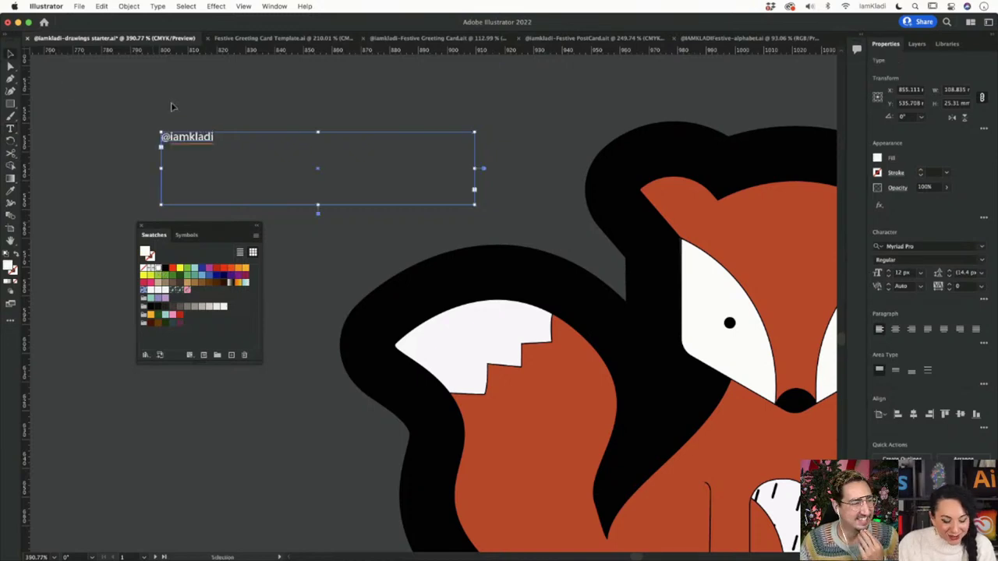
{"action": "double_click", "coordinate": [197, 138]}
{"action": "triple_click", "coordinate": [196, 138]}
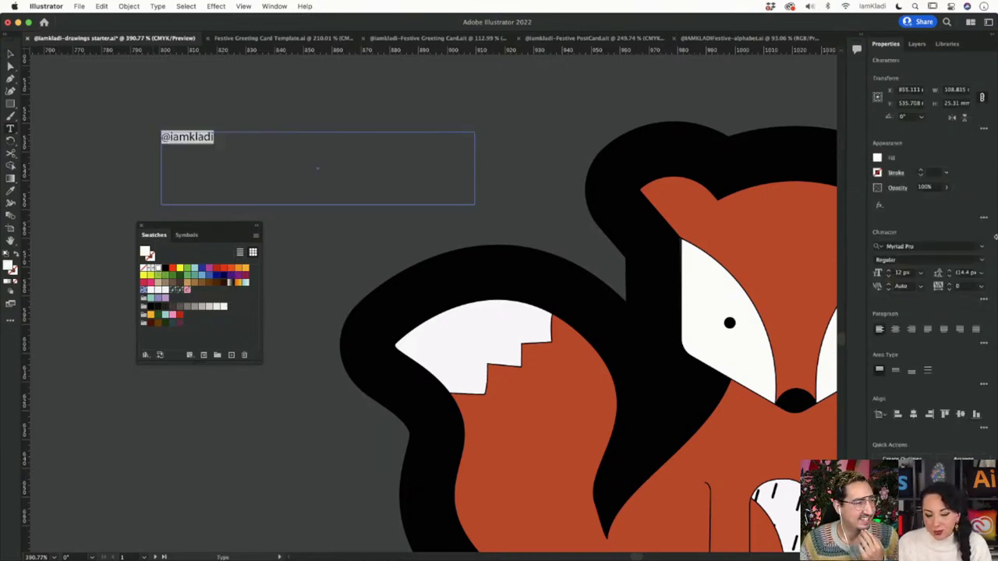
{"action": "left_click", "coordinate": [984, 248]}
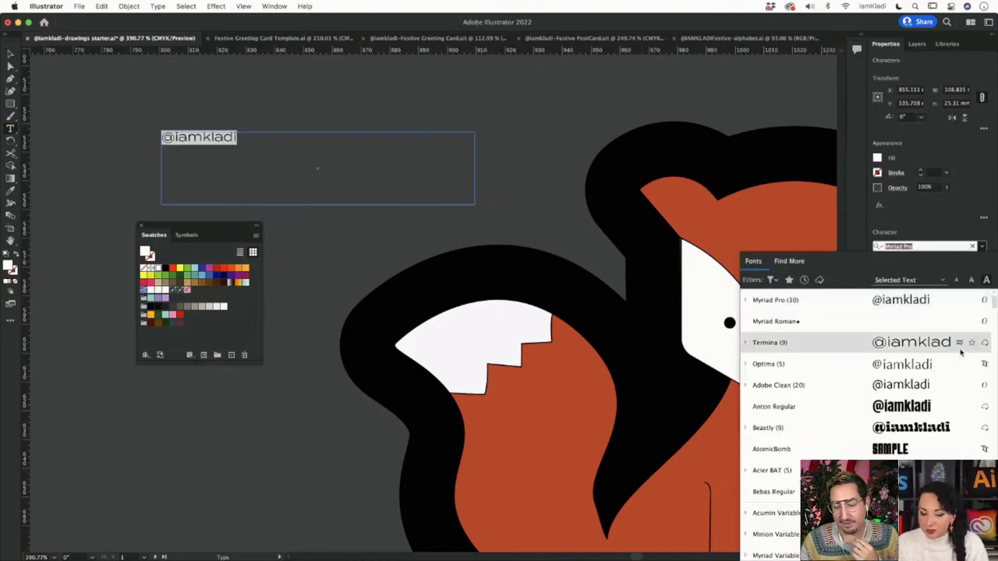
{"action": "left_click", "coordinate": [931, 343]}
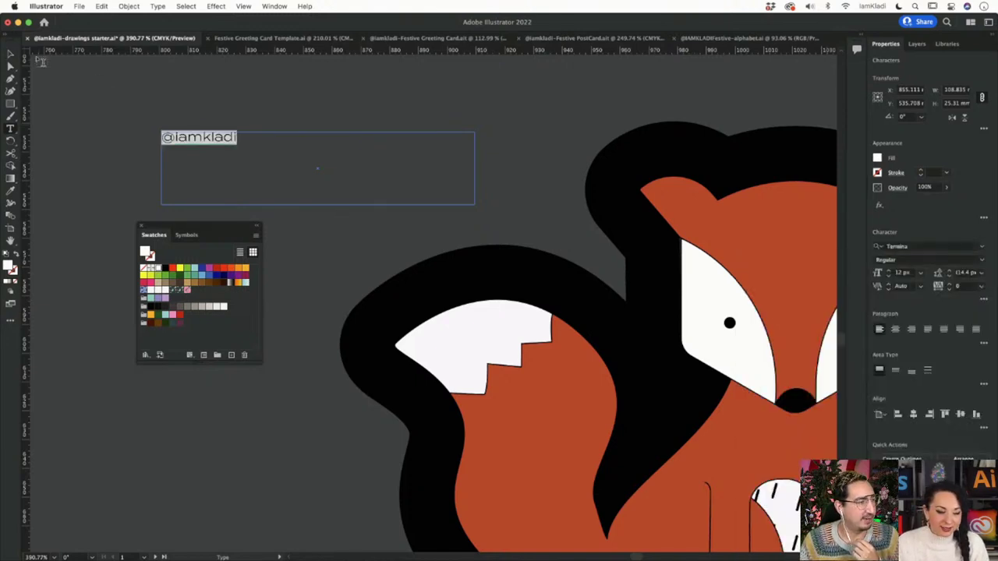
{"action": "left_click", "coordinate": [11, 53]}
{"action": "left_click_drag", "start_coordinate": [195, 149], "coordinate": [490, 290]}
{"action": "left_click", "coordinate": [445, 218]}
{"action": "scroll", "coordinate": [530, 166], "scroll_direction": "down", "scroll_amount": 5}
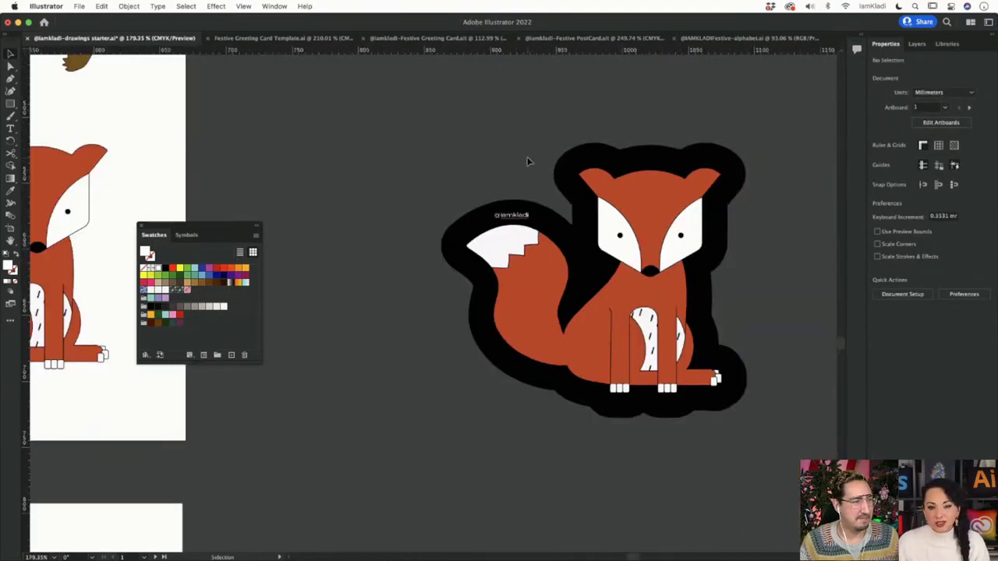
Step: Move the handle signature onto the outline border above the fox's head and deselect it
{"action": "left_click_drag", "start_coordinate": [513, 217], "coordinate": [651, 167]}
{"action": "left_click", "coordinate": [657, 138]}
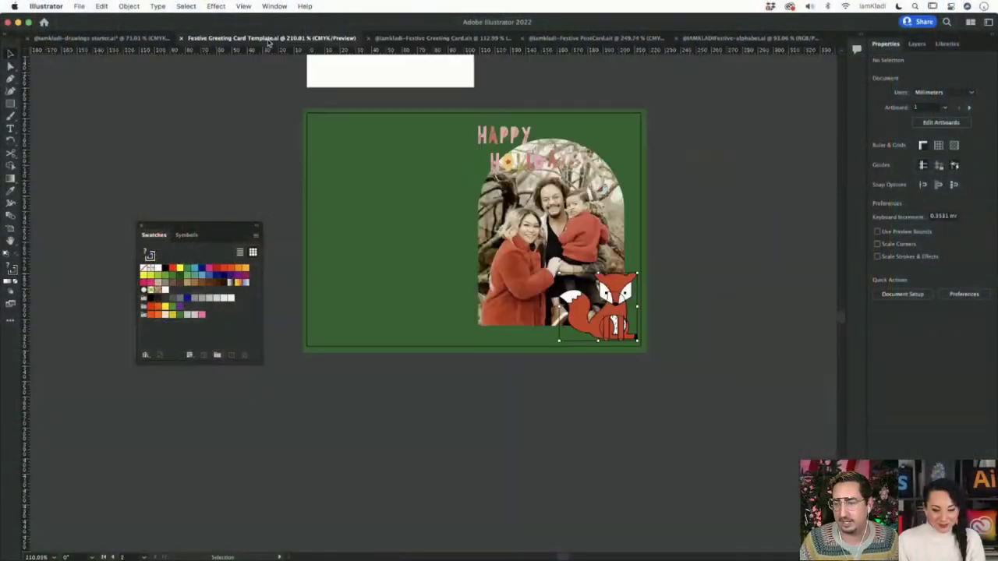
{"action": "scroll", "coordinate": [733, 219], "scroll_direction": "up", "scroll_amount": 5}
{"action": "scroll", "coordinate": [733, 219], "scroll_direction": "left", "scroll_amount": 6}
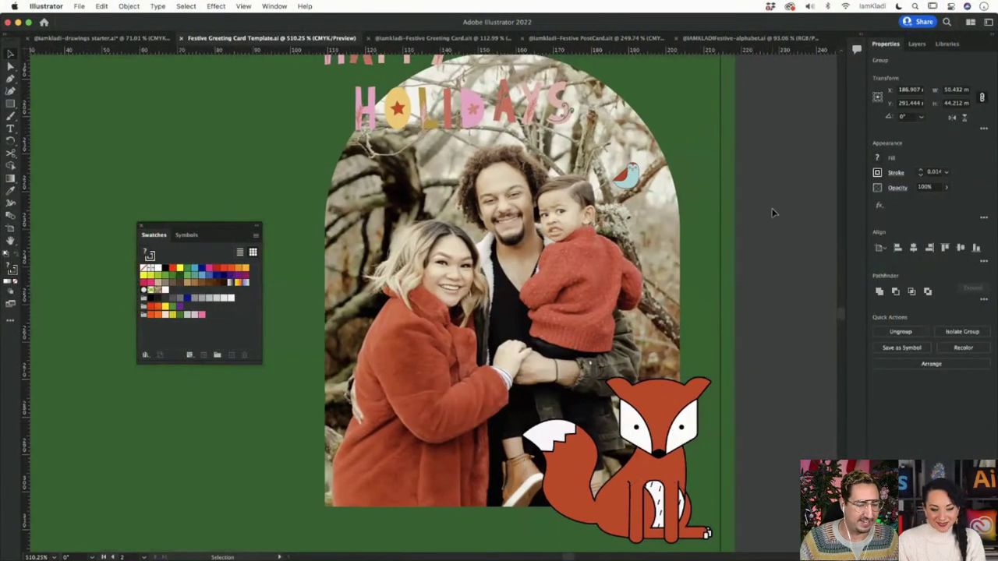
{"action": "left_click", "coordinate": [771, 212]}
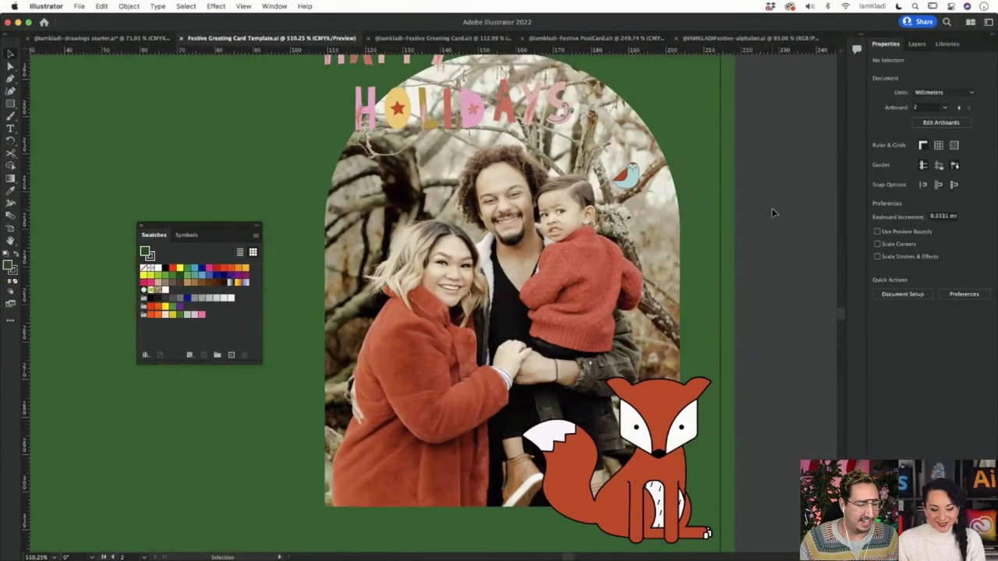
{"action": "scroll", "coordinate": [771, 212], "scroll_direction": "up", "scroll_amount": 3}
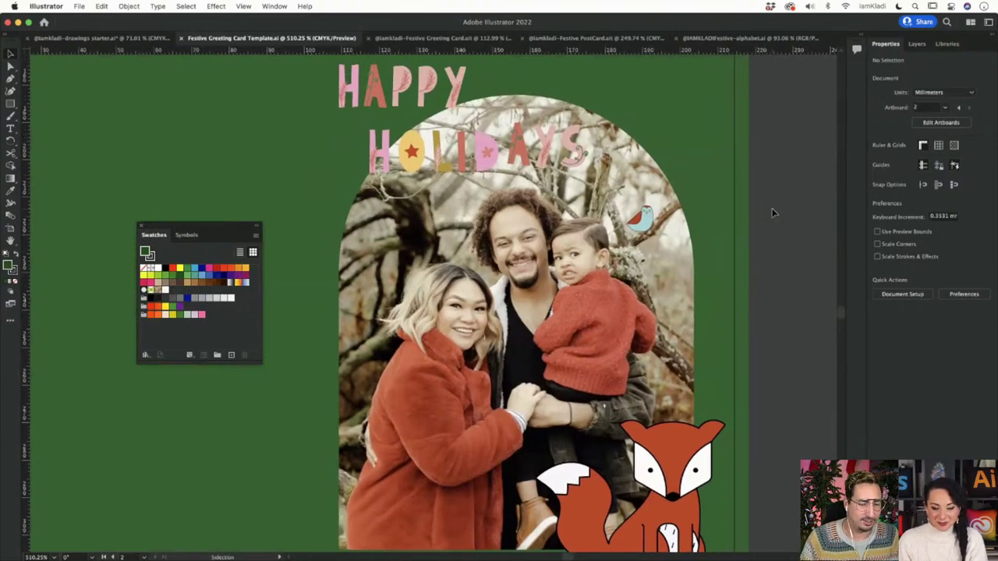
{"action": "scroll", "coordinate": [772, 212], "scroll_direction": "down", "scroll_amount": 2}
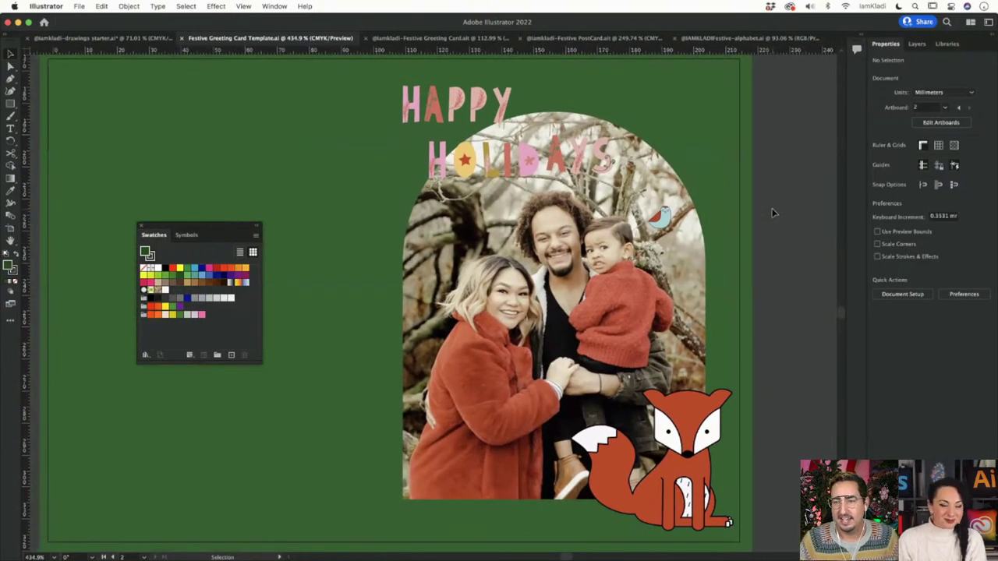